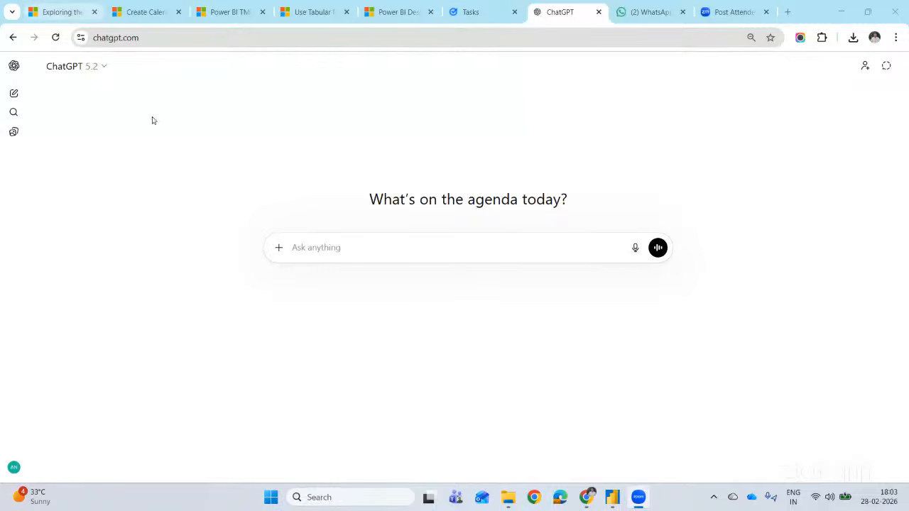
Read the introduction of the Fabric Community article on TMDL View, highlighting the phrase "TMDL View (Tabular Model Definition Language)".
{"action": "scroll", "coordinate": [200, 346], "scroll_direction": "up", "scroll_amount": 1}
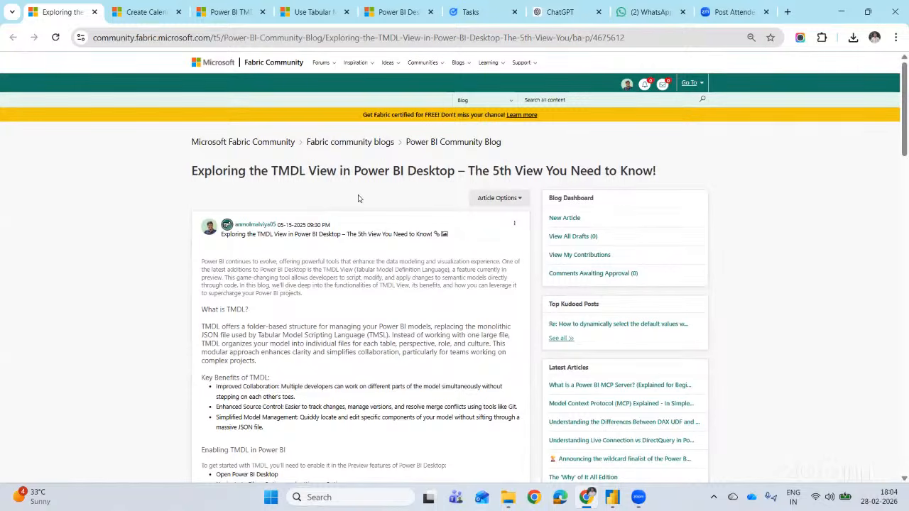
{"action": "scroll", "coordinate": [358, 195], "scroll_direction": "down", "scroll_amount": 1}
{"action": "scroll", "coordinate": [358, 195], "scroll_direction": "up", "scroll_amount": 1}
{"action": "scroll", "coordinate": [226, 265], "scroll_direction": "down", "scroll_amount": 1}
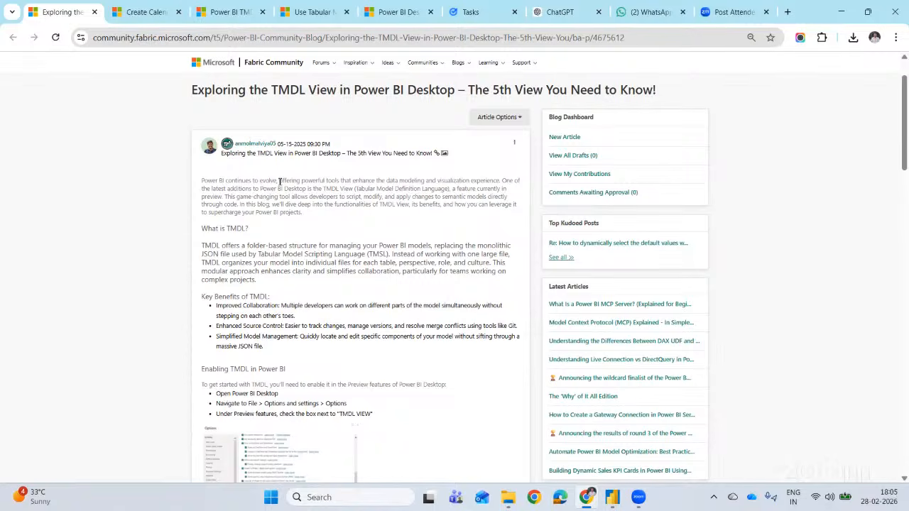
{"action": "left_click_drag", "start_coordinate": [323, 189], "coordinate": [450, 187]}
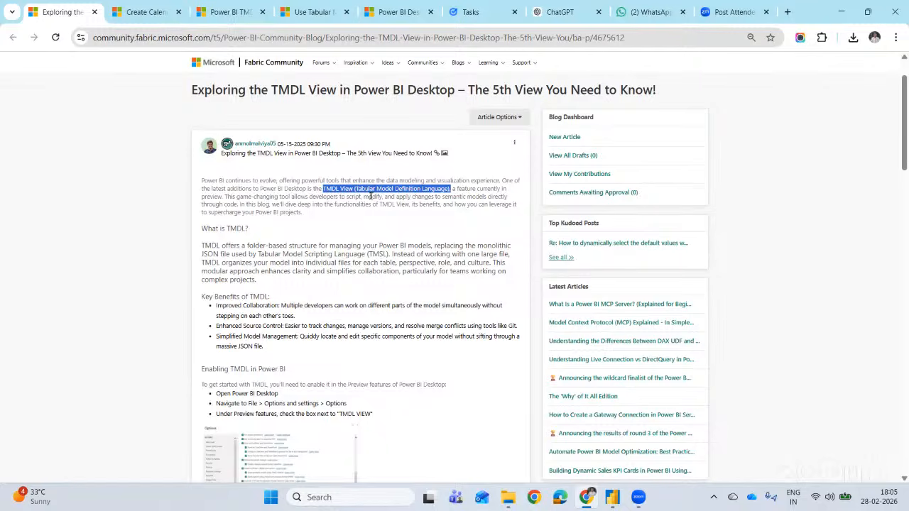
{"action": "left_click", "coordinate": [370, 196]}
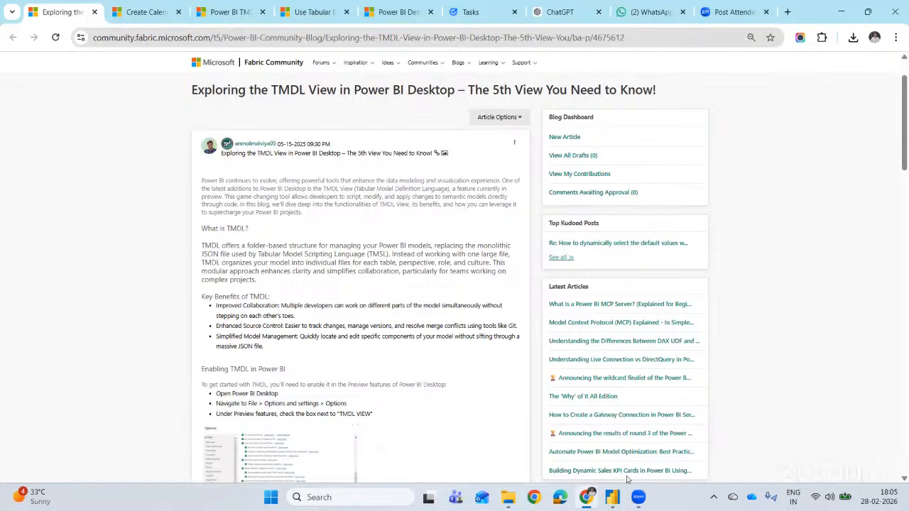
Switch to Power BI Desktop and view the Performance Rating and Over Time tables of the HR Analytics Report in Table view.
{"action": "left_click", "coordinate": [614, 499]}
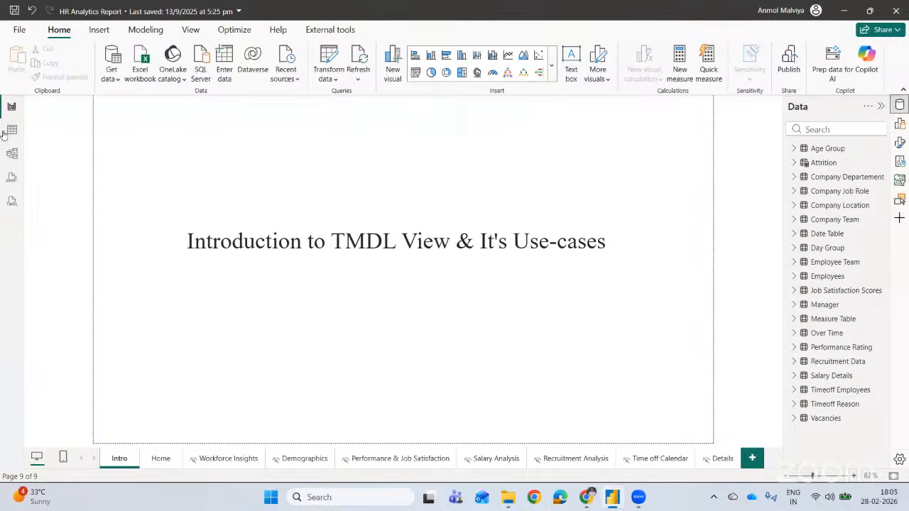
{"action": "left_click", "coordinate": [13, 130]}
{"action": "left_click", "coordinate": [12, 107]}
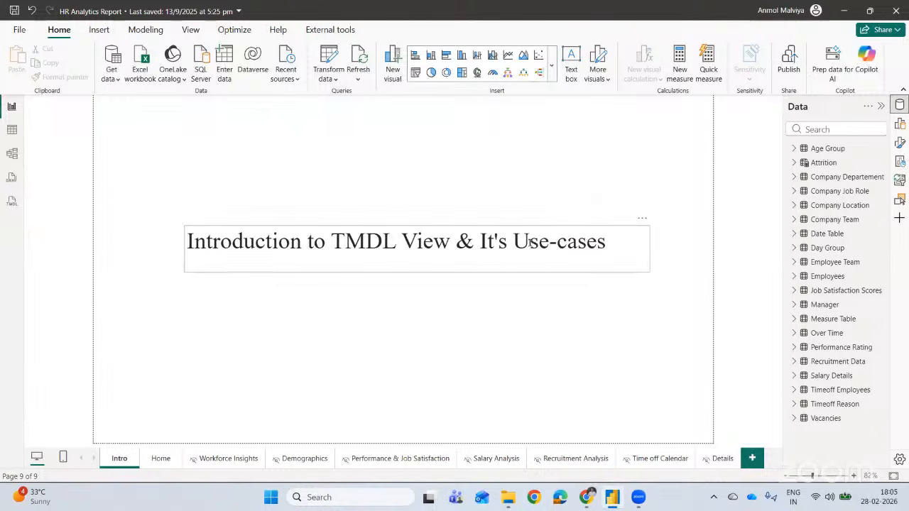
{"action": "left_click", "coordinate": [14, 130]}
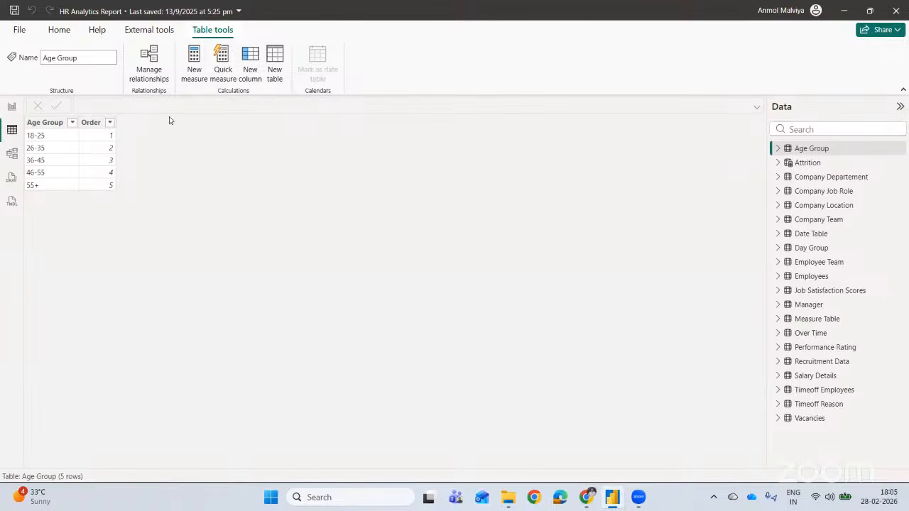
{"action": "left_click", "coordinate": [810, 348]}
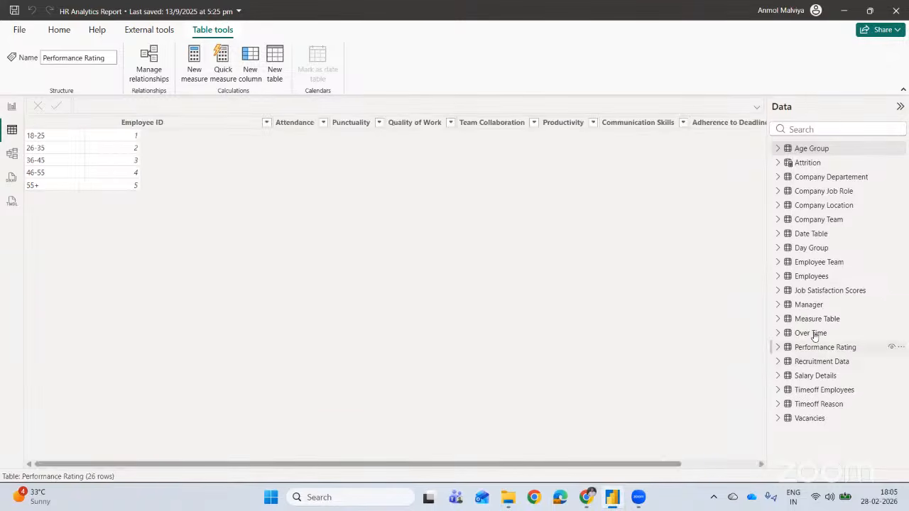
{"action": "left_click", "coordinate": [810, 333]}
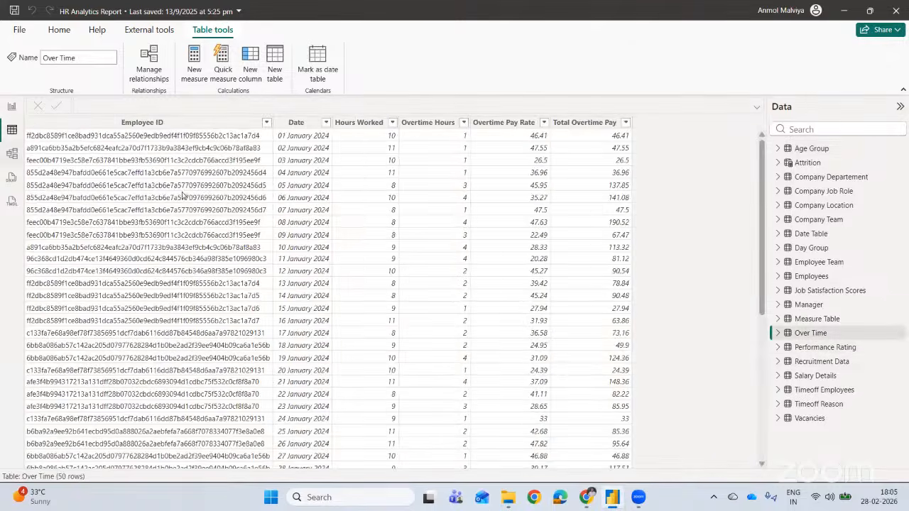
Examine the table relationships diagram in Model view and return to the Intro report page.
{"action": "left_click", "coordinate": [12, 153]}
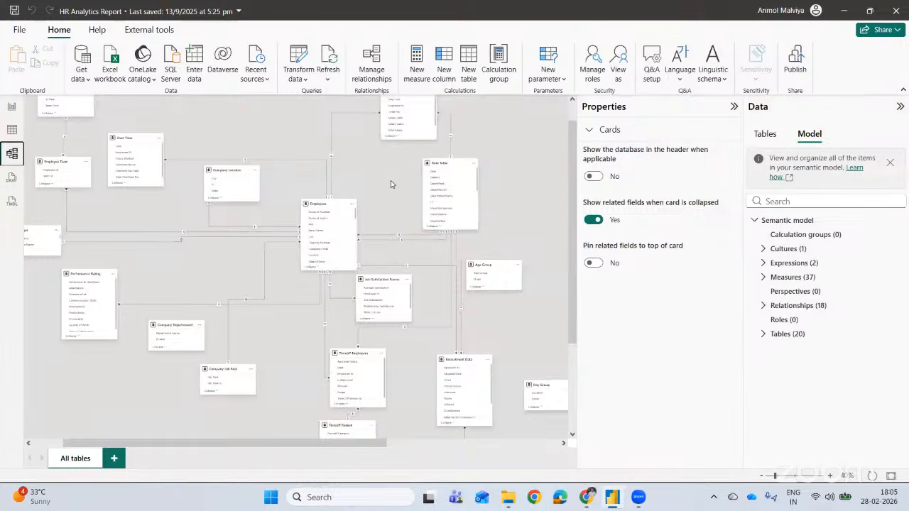
{"action": "scroll", "coordinate": [389, 188], "scroll_direction": "up", "scroll_amount": 1}
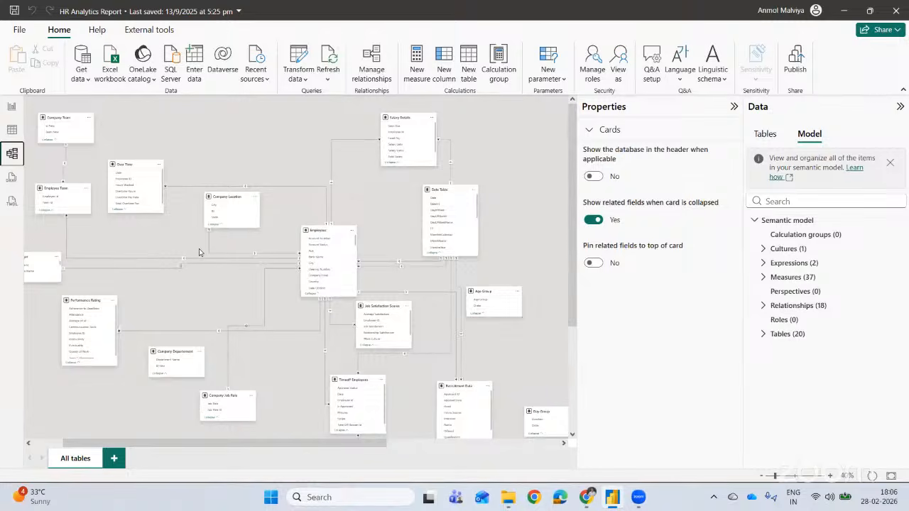
{"action": "left_click", "coordinate": [12, 106]}
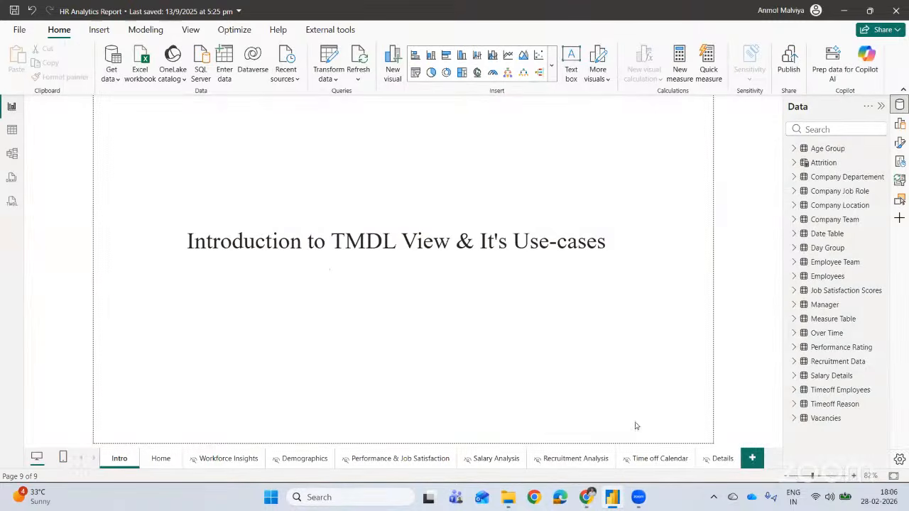
Switch to the browser, open the Power BI Desktop projects documentation and highlight the PBIP abbreviation in its introduction.
{"action": "left_click", "coordinate": [587, 498]}
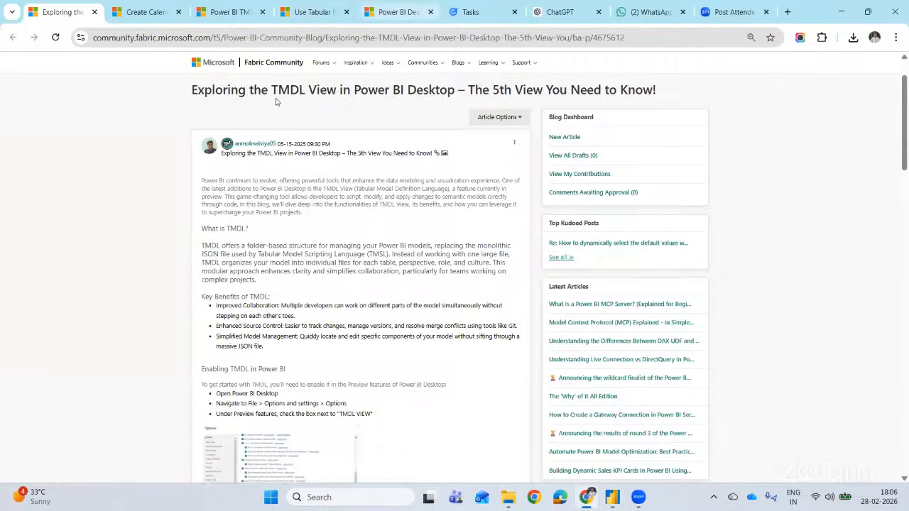
{"action": "left_click", "coordinate": [398, 12]}
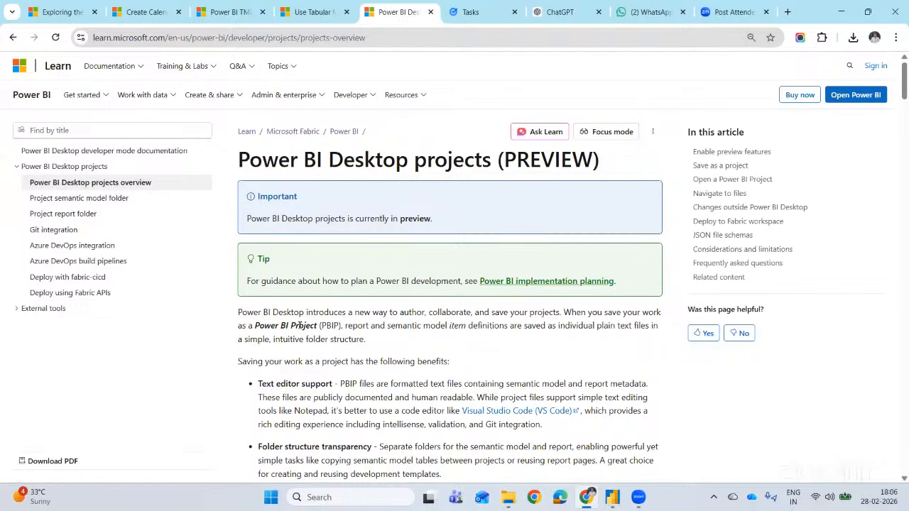
{"action": "left_click_drag", "start_coordinate": [320, 325], "coordinate": [341, 328]}
Switch to Power BI Desktop, check the file types offered for saving a copy on this device, and cancel without saving.
{"action": "left_click", "coordinate": [612, 498]}
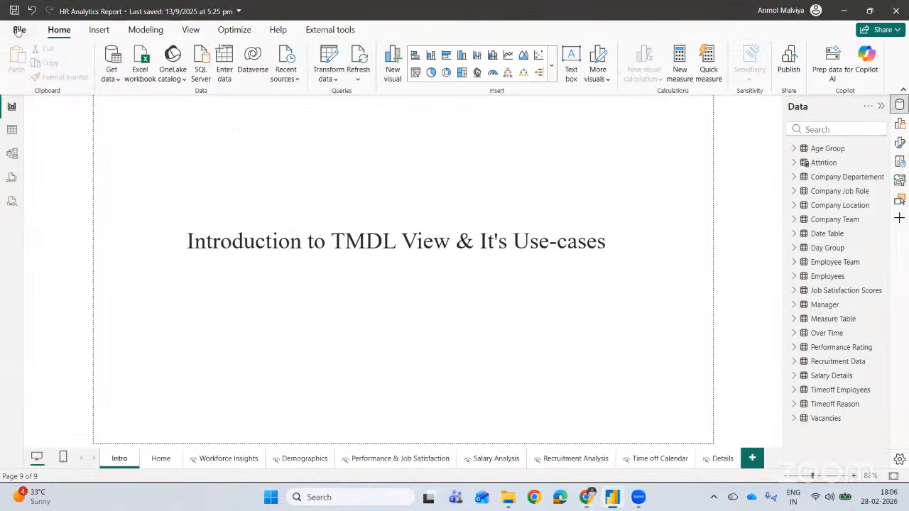
{"action": "left_click", "coordinate": [20, 29]}
{"action": "left_click", "coordinate": [49, 139]}
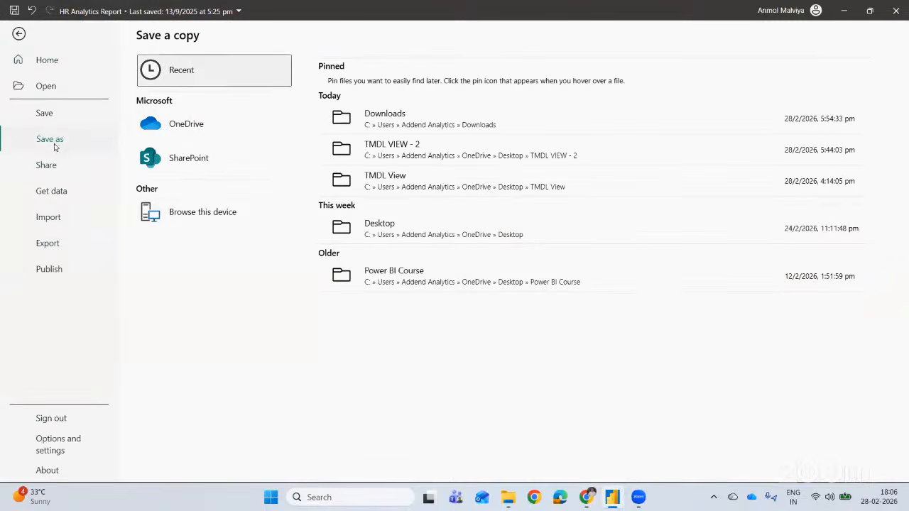
{"action": "left_click", "coordinate": [189, 212]}
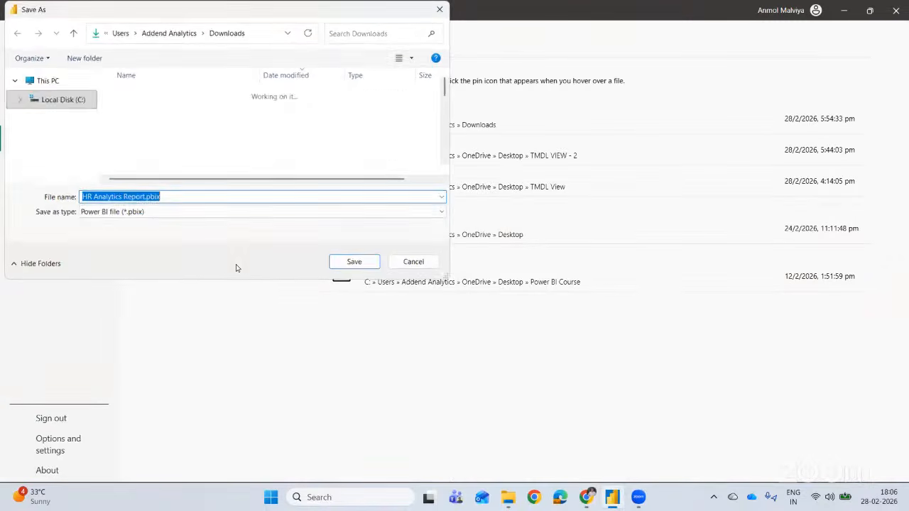
{"action": "left_click", "coordinate": [131, 215]}
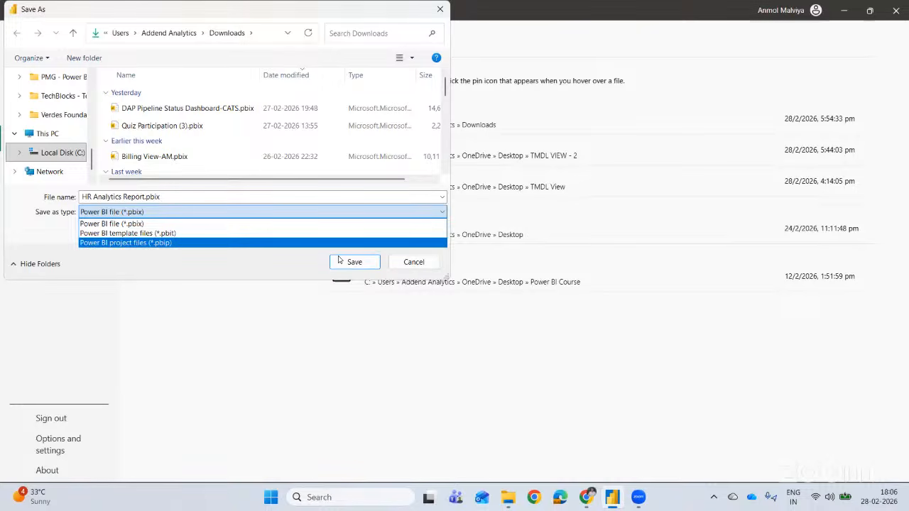
{"action": "left_click", "coordinate": [419, 261]}
{"action": "left_click", "coordinate": [411, 262]}
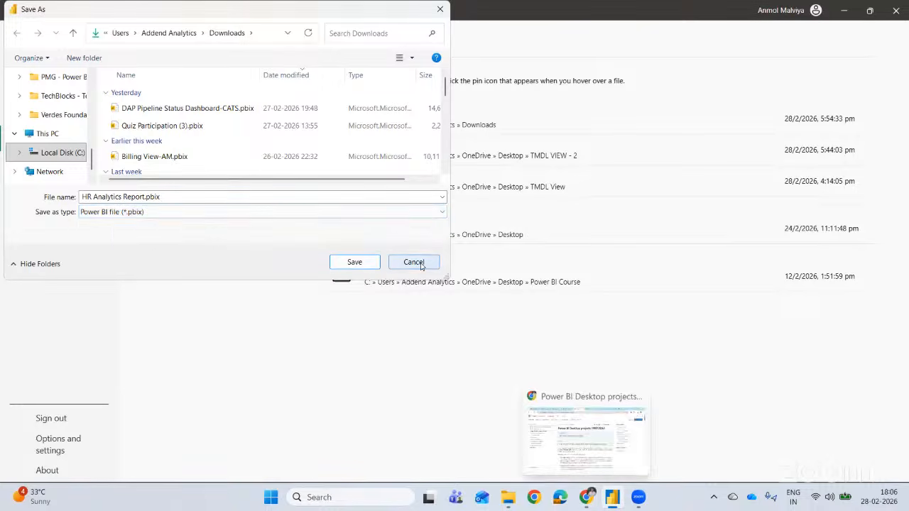
Switch back to the browser and read the Power BI Project (PBIP) introduction in the projects documentation.
{"action": "key", "text": "alt+Tab"}
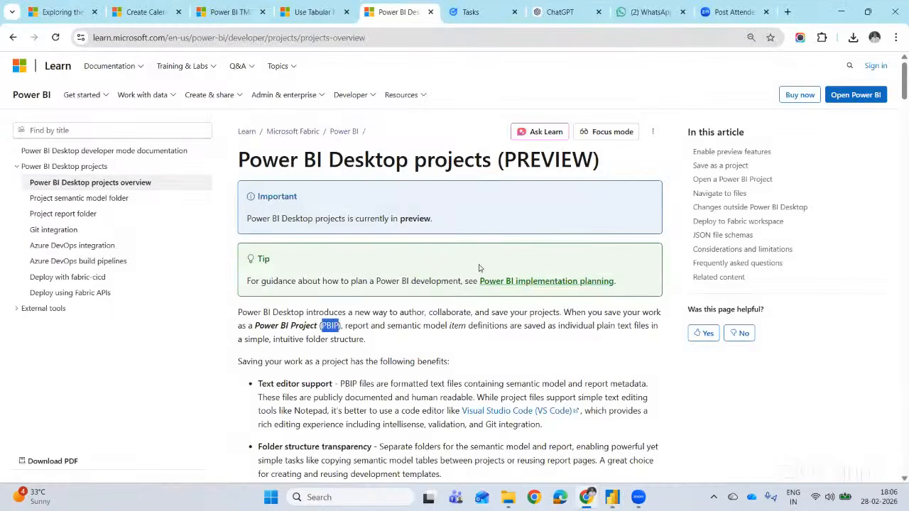
{"action": "scroll", "coordinate": [441, 259], "scroll_direction": "down", "scroll_amount": 1}
{"action": "left_click", "coordinate": [406, 250]}
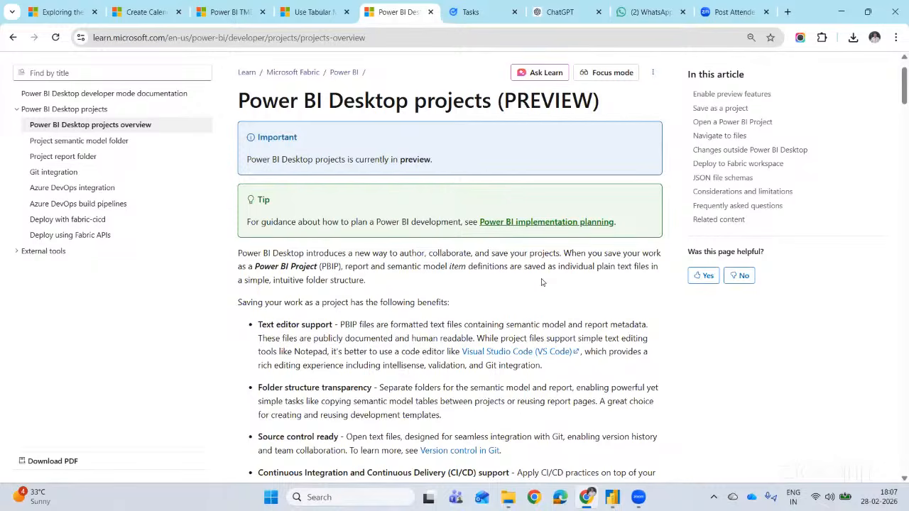
Switch to Power BI Desktop, leave the save page and show the report's semantic model in Model view.
{"action": "left_click", "coordinate": [612, 497]}
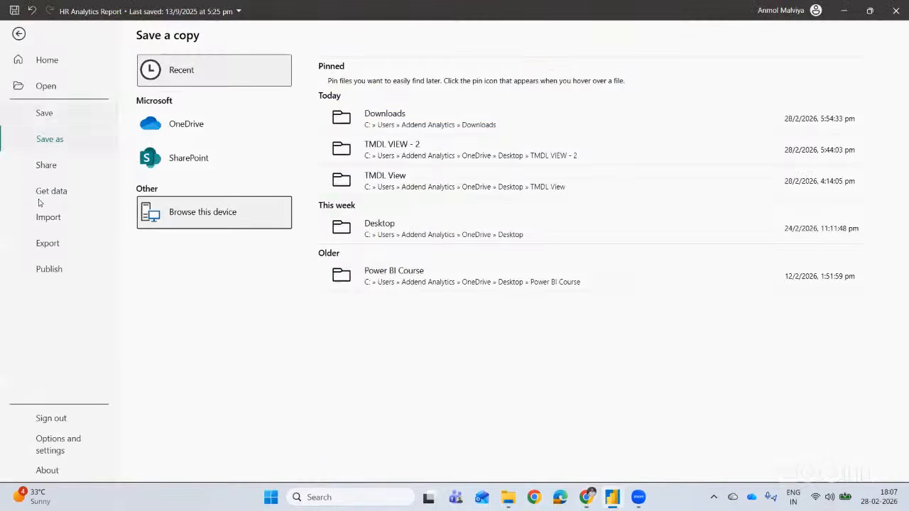
{"action": "left_click", "coordinate": [20, 33]}
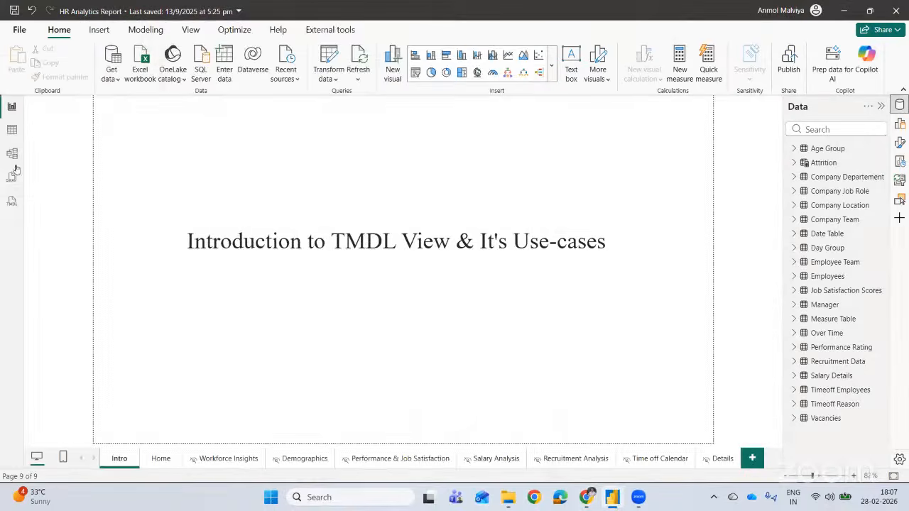
{"action": "left_click", "coordinate": [12, 154]}
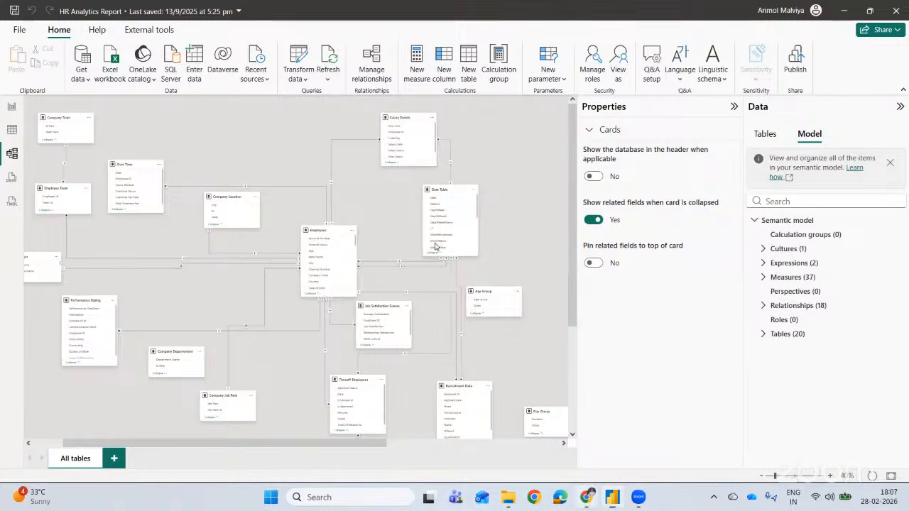
Switch to the browser and read the PBIP benefits, highlighting "Text editor support" and the folder structure text about the semantic model and report.
{"action": "key", "text": "alt+Tab"}
{"action": "scroll", "coordinate": [390, 205], "scroll_direction": "down", "scroll_amount": 2}
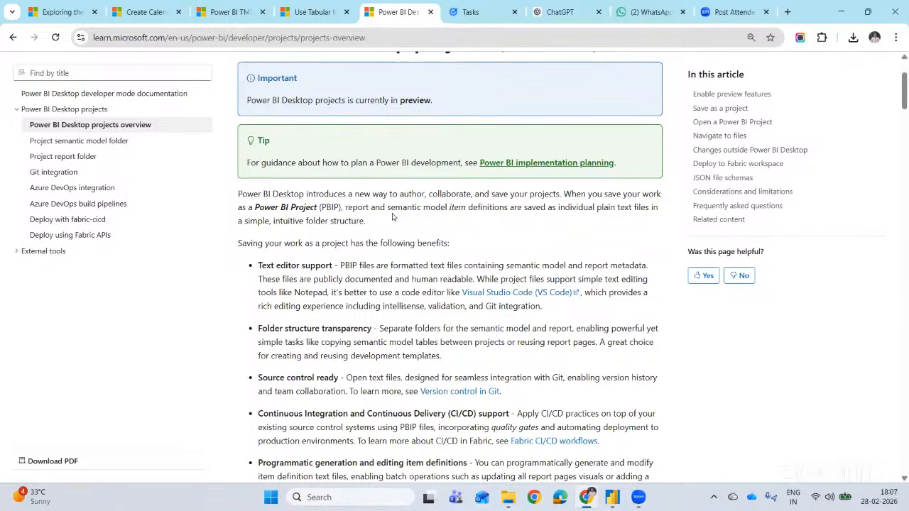
{"action": "scroll", "coordinate": [393, 217], "scroll_direction": "down", "scroll_amount": 2}
{"action": "left_click_drag", "start_coordinate": [256, 206], "coordinate": [337, 208]}
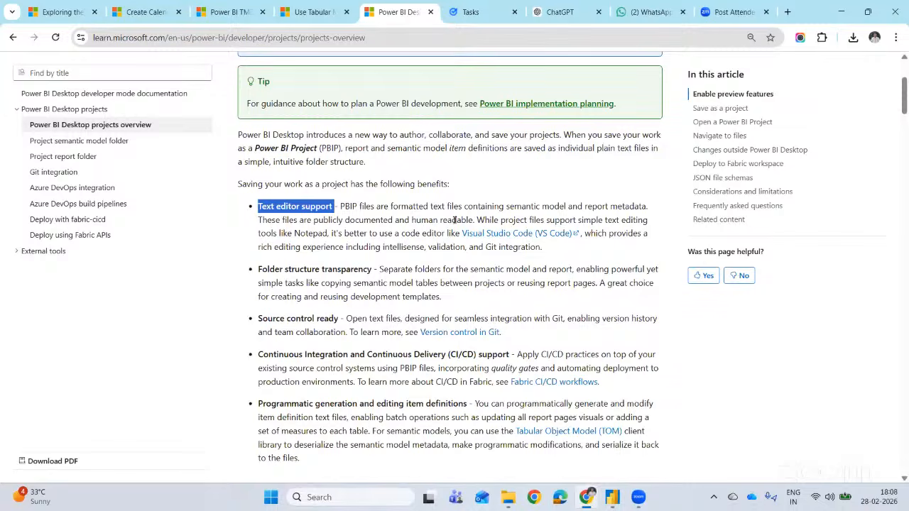
{"action": "left_click_drag", "start_coordinate": [291, 269], "coordinate": [376, 269]}
{"action": "left_click_drag", "start_coordinate": [451, 270], "coordinate": [576, 270]}
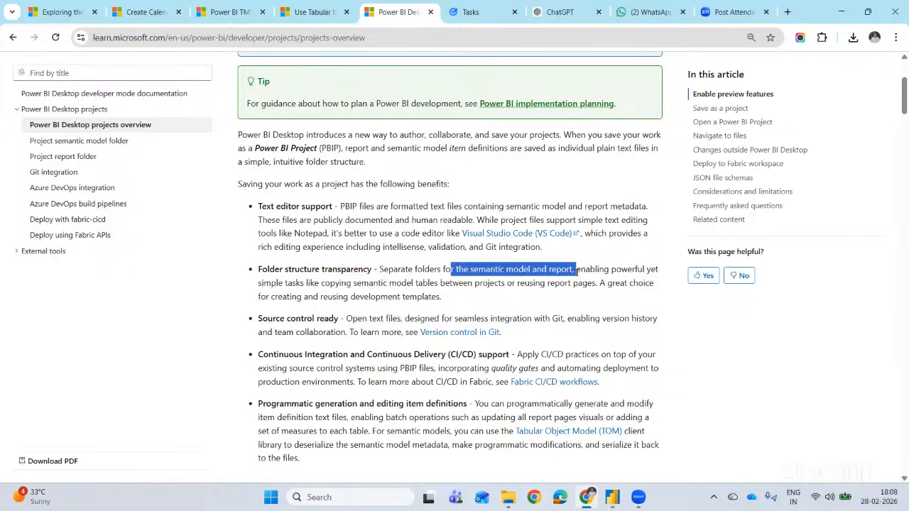
Switch to File Explorer and examine the PBIP project items in the TMDL VIEW - 2 folder, plus the Downloads folder's HR Analytics Report.pbix.
{"action": "left_click", "coordinate": [508, 497]}
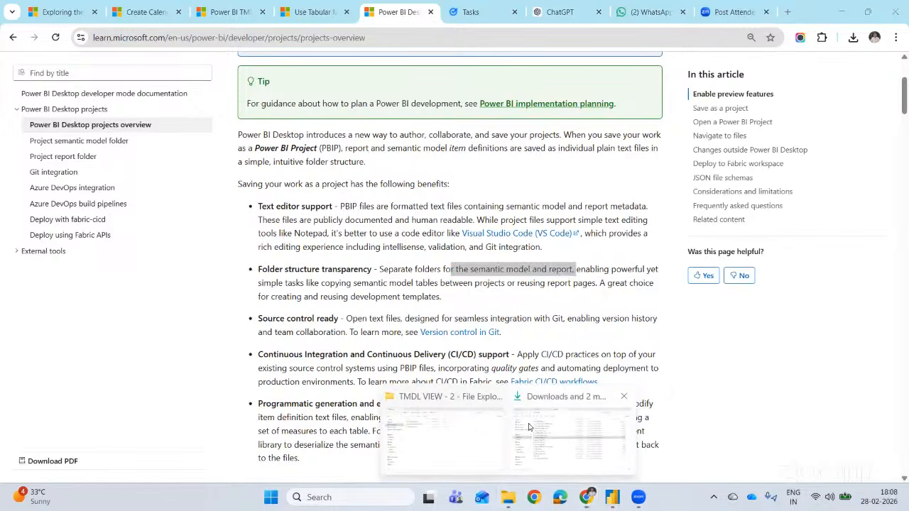
{"action": "left_click", "coordinate": [476, 434]}
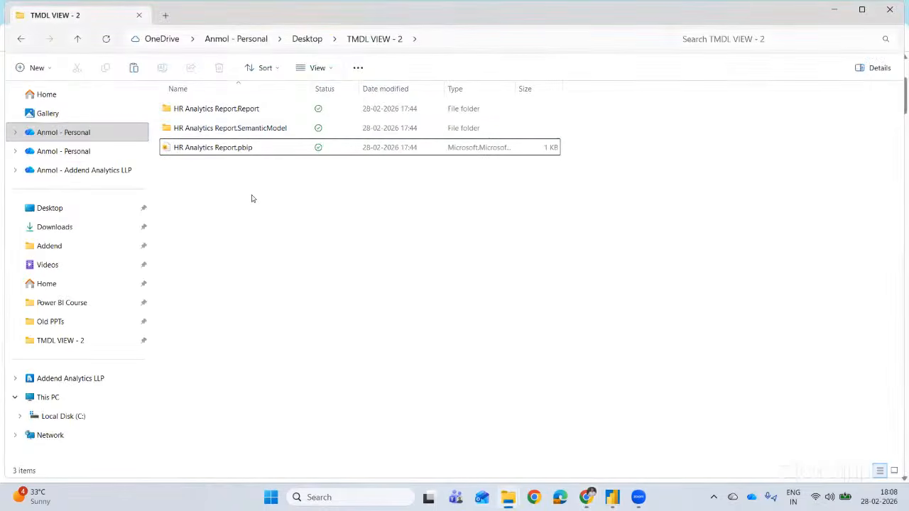
{"action": "left_click_drag", "start_coordinate": [251, 172], "coordinate": [263, 103]}
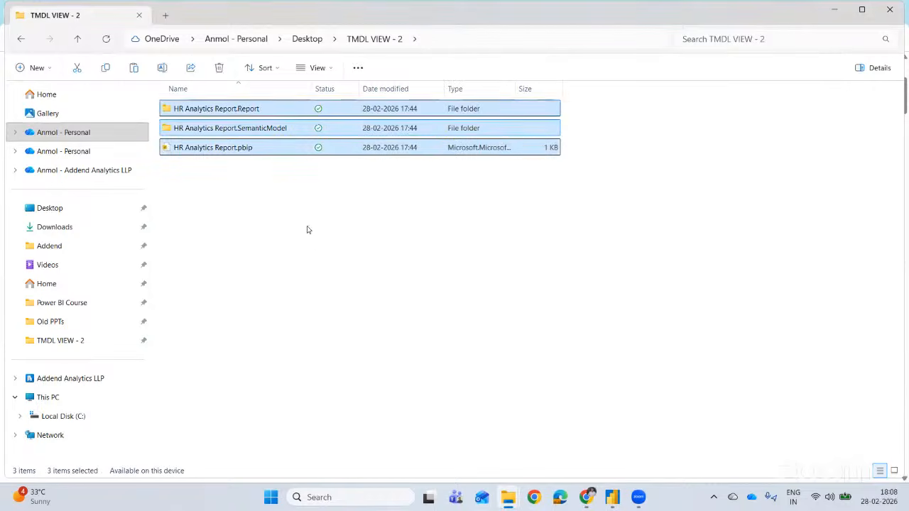
{"action": "left_click", "coordinate": [255, 177]}
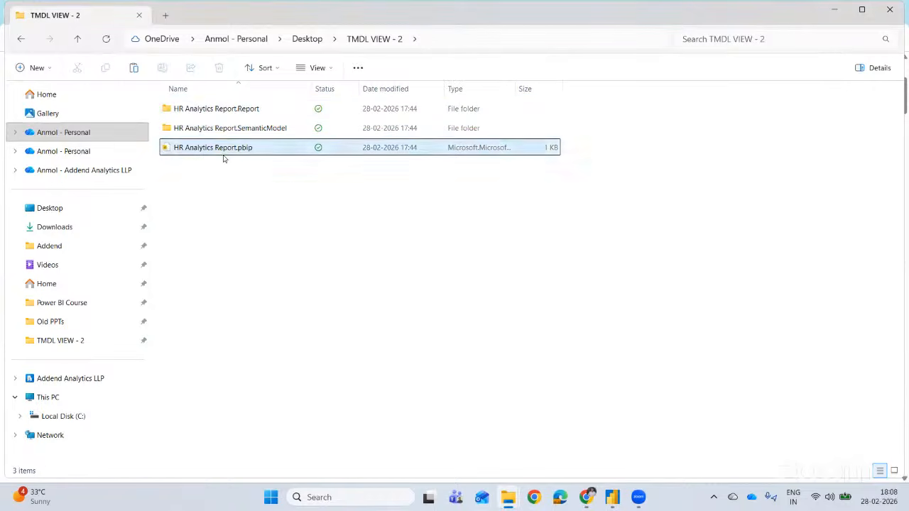
{"action": "left_click", "coordinate": [507, 497]}
{"action": "left_click", "coordinate": [543, 435]}
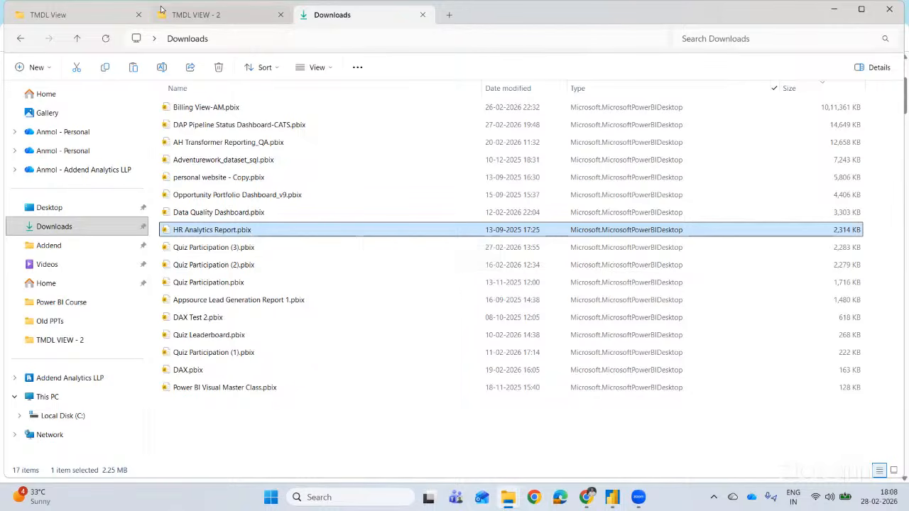
Open model.bim from the HR Analytics Report.SemanticModel folder in TMDL VIEW - 2 with Visual Studio Code, just once.
{"action": "left_click", "coordinate": [206, 15]}
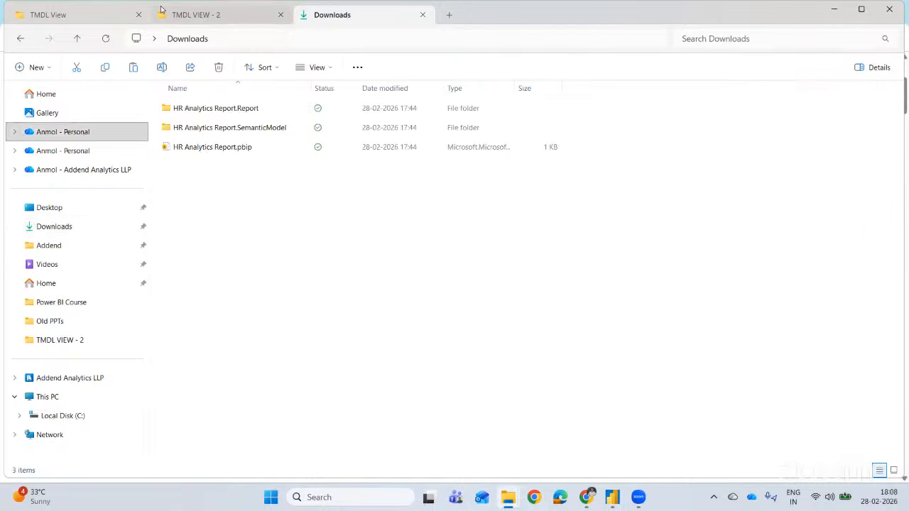
{"action": "left_click", "coordinate": [232, 151]}
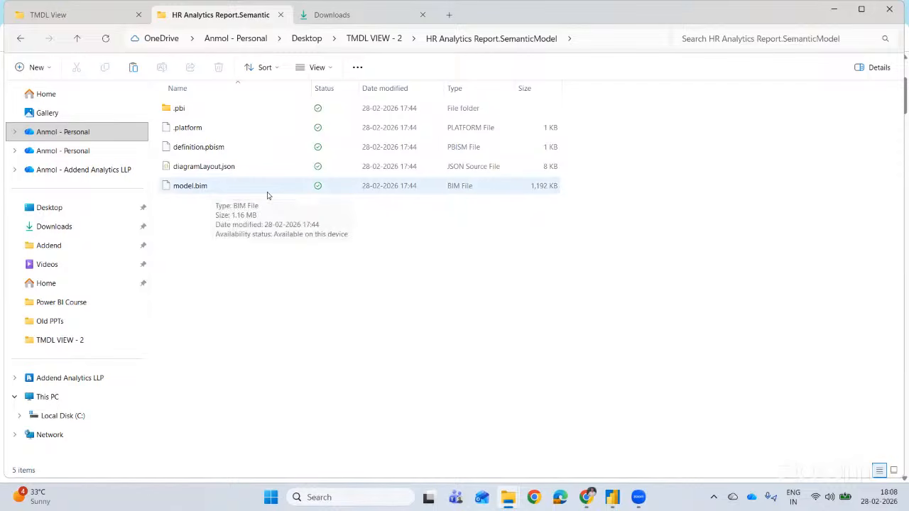
{"action": "double_click", "coordinate": [227, 187]}
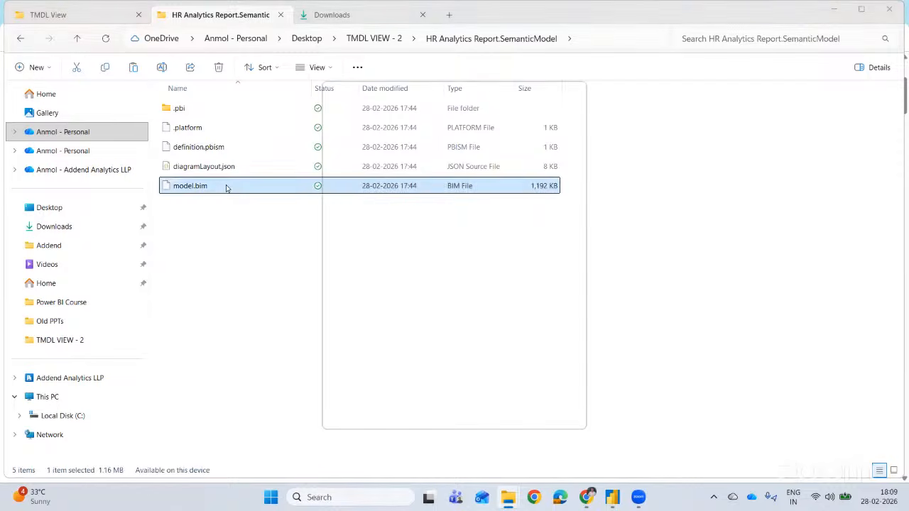
{"action": "left_click", "coordinate": [412, 147]}
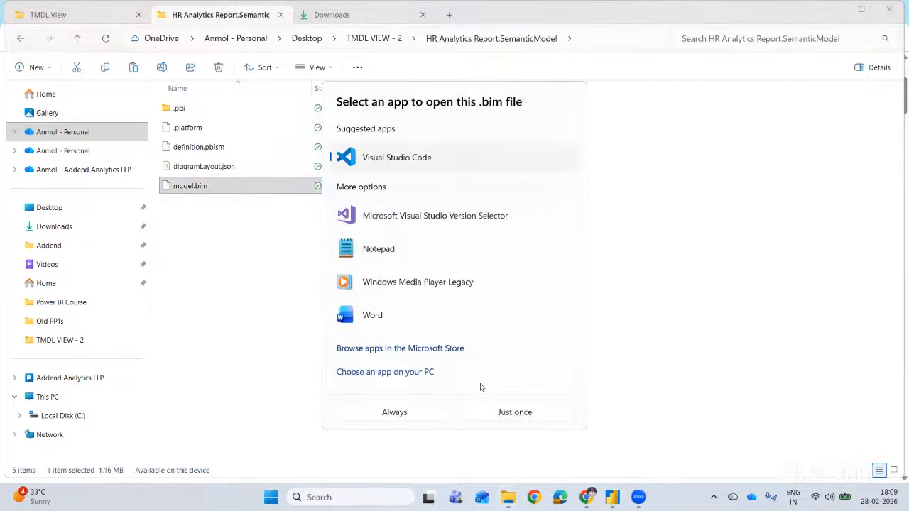
{"action": "left_click", "coordinate": [505, 412]}
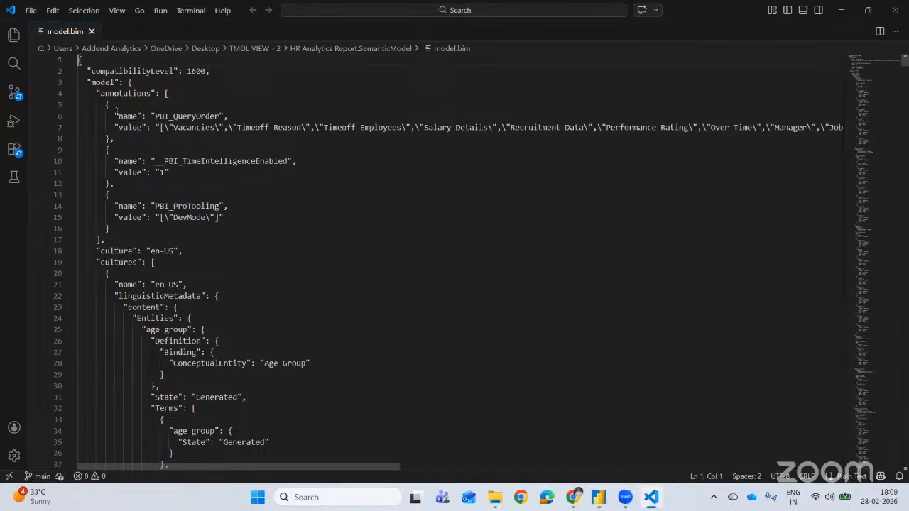
Examine the JSON structure of model.bim, including its annotations, cultures and linguistic metadata entries.
{"action": "scroll", "coordinate": [159, 156], "scroll_direction": "down", "scroll_amount": 10}
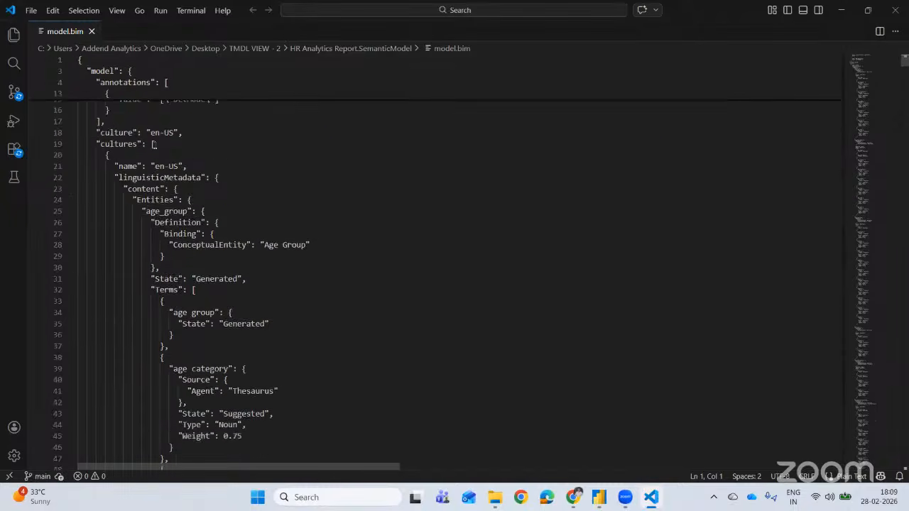
{"action": "scroll", "coordinate": [160, 156], "scroll_direction": "down", "scroll_amount": 10}
{"action": "scroll", "coordinate": [160, 158], "scroll_direction": "down", "scroll_amount": 20}
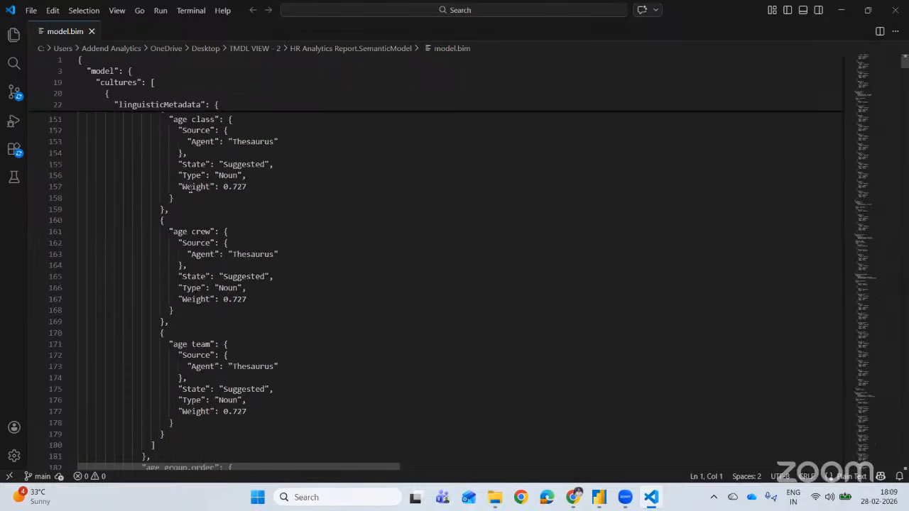
{"action": "scroll", "coordinate": [191, 188], "scroll_direction": "down", "scroll_amount": 8}
{"action": "scroll", "coordinate": [214, 183], "scroll_direction": "up", "scroll_amount": 3}
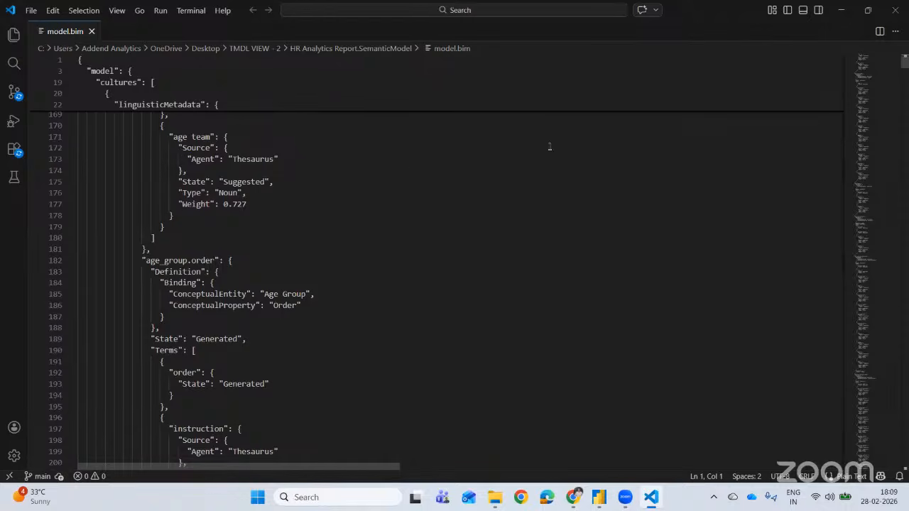
{"action": "scroll", "coordinate": [246, 169], "scroll_direction": "down", "scroll_amount": 13}
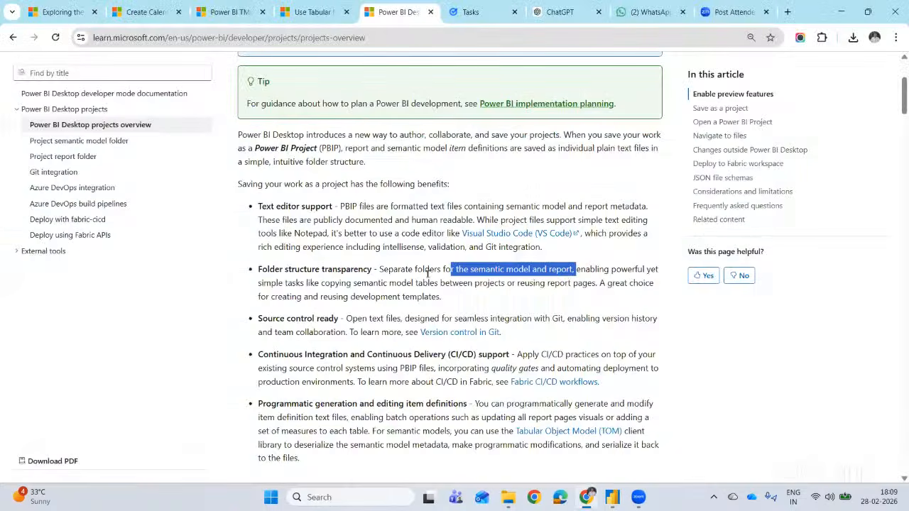
Switch to the browser and review the remaining PBIP benefits, from source control to programmatic editing, in the projects overview.
{"action": "scroll", "coordinate": [334, 331], "scroll_direction": "down", "scroll_amount": 1}
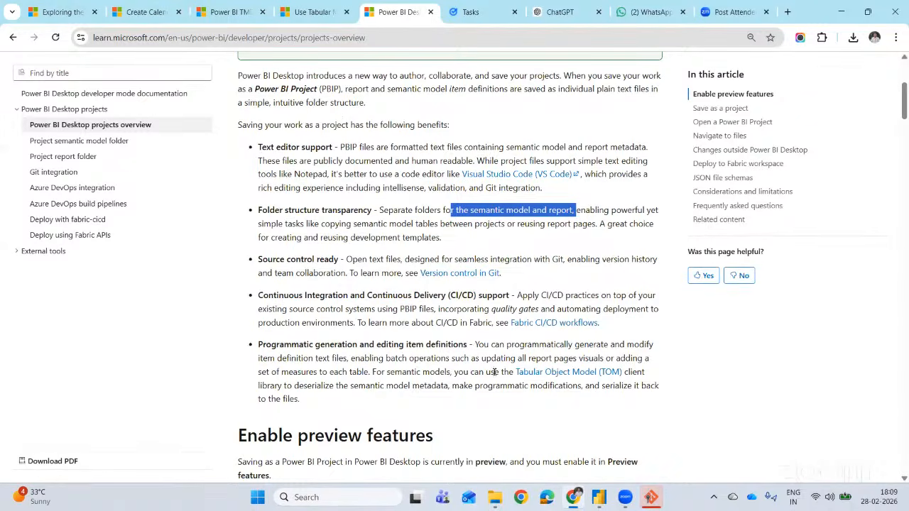
{"action": "scroll", "coordinate": [362, 267], "scroll_direction": "up", "scroll_amount": 1}
{"action": "scroll", "coordinate": [362, 267], "scroll_direction": "up", "scroll_amount": 2}
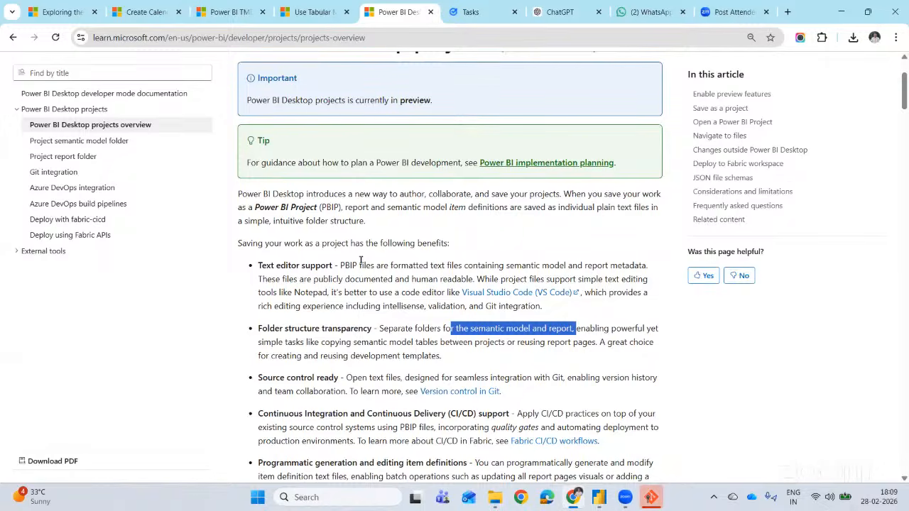
Show the "Work with TMDL view in Power BI Desktop" article and highlight "TMDL view" in its title.
{"action": "left_click", "coordinate": [297, 15]}
{"action": "left_click_drag", "start_coordinate": [270, 161], "coordinate": [596, 160]}
{"action": "left_click", "coordinate": [383, 161]}
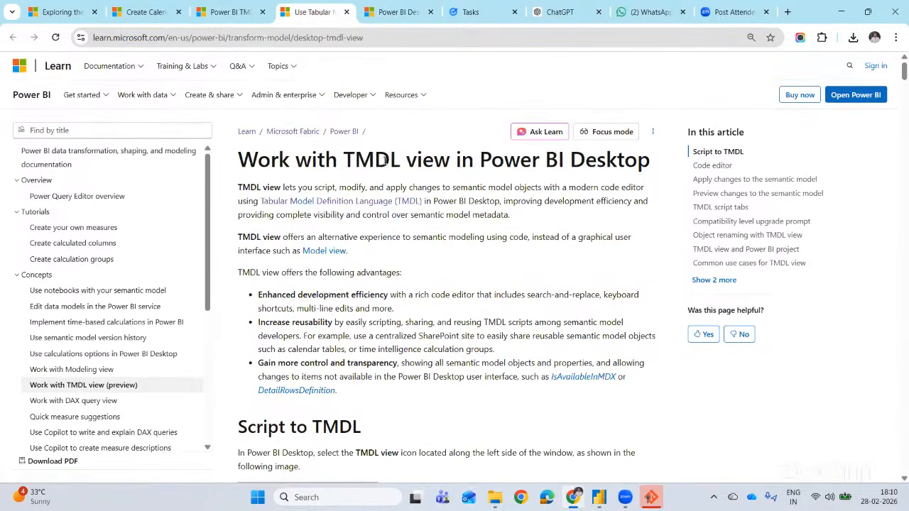
{"action": "left_click_drag", "start_coordinate": [344, 160], "coordinate": [452, 162]}
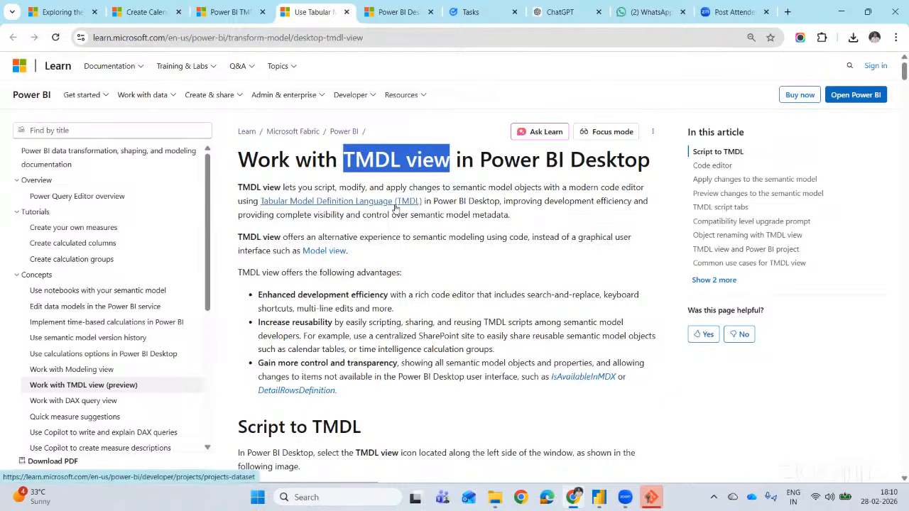
Switch to Power BI Desktop, check the release month in its version information, and show the TMDL View.
{"action": "left_click", "coordinate": [600, 498]}
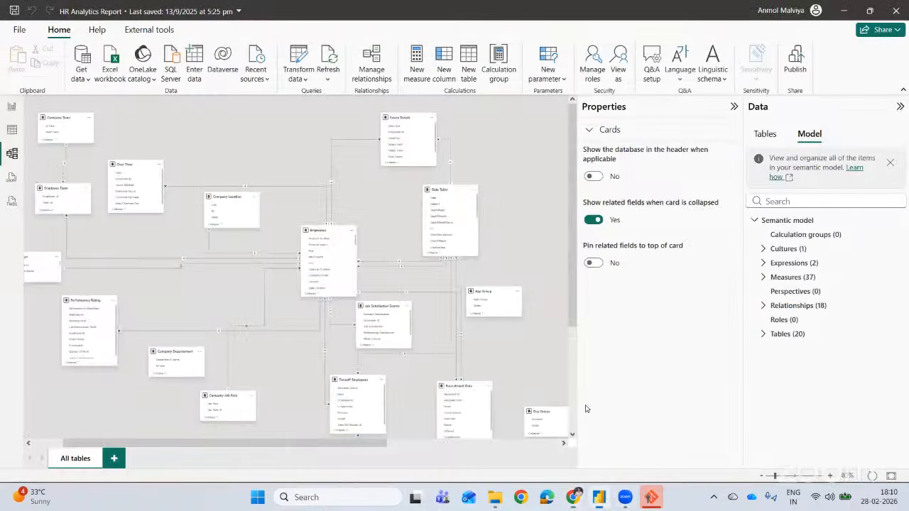
{"action": "left_click", "coordinate": [13, 111]}
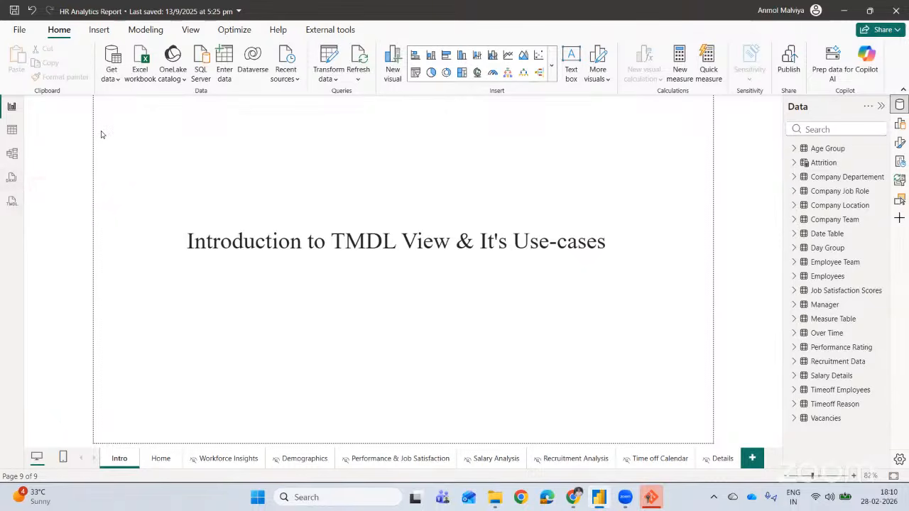
{"action": "left_click", "coordinate": [281, 29]}
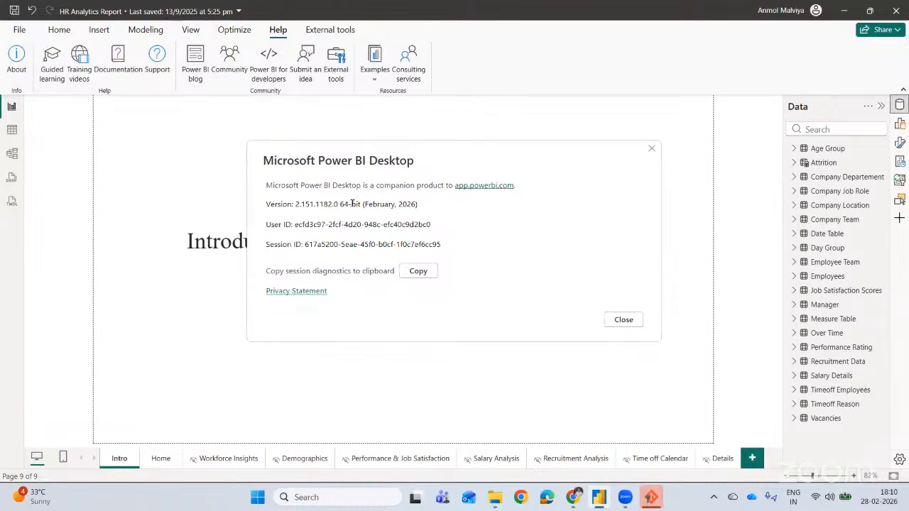
{"action": "left_click_drag", "start_coordinate": [364, 204], "coordinate": [417, 205]}
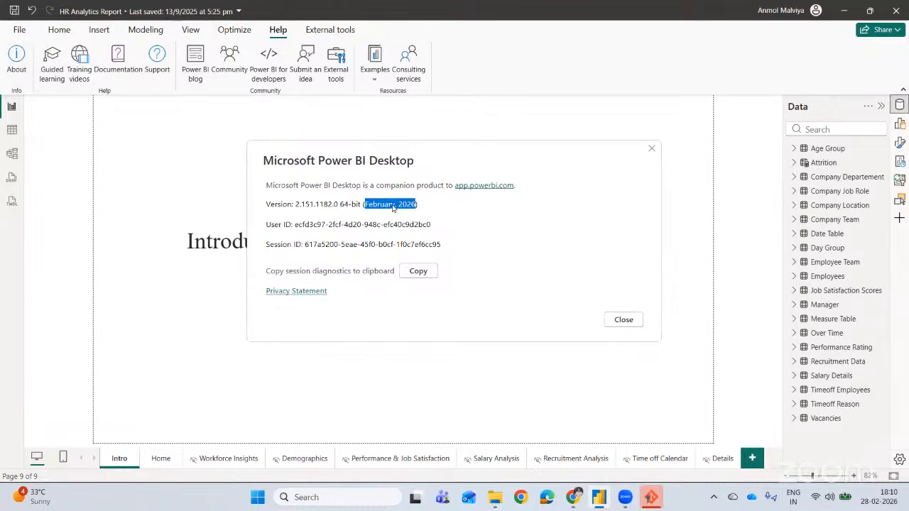
{"action": "left_click", "coordinate": [613, 320]}
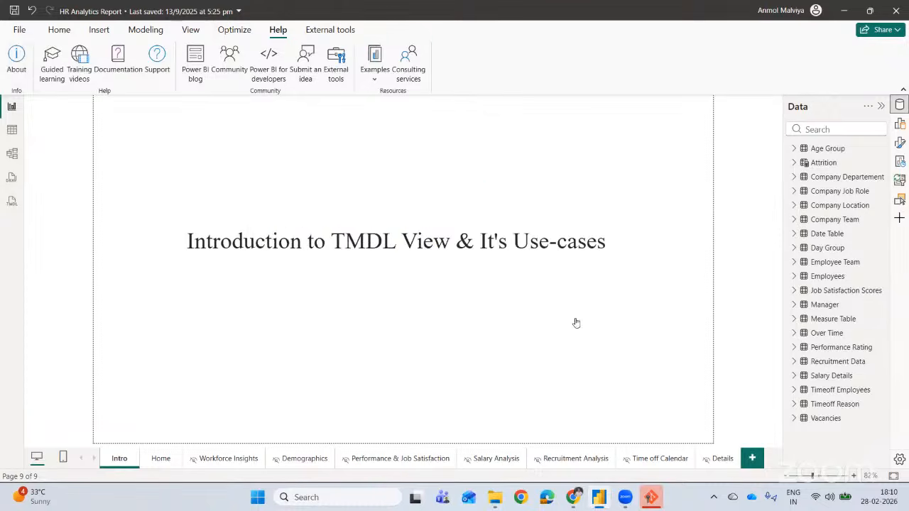
{"action": "left_click", "coordinate": [14, 205]}
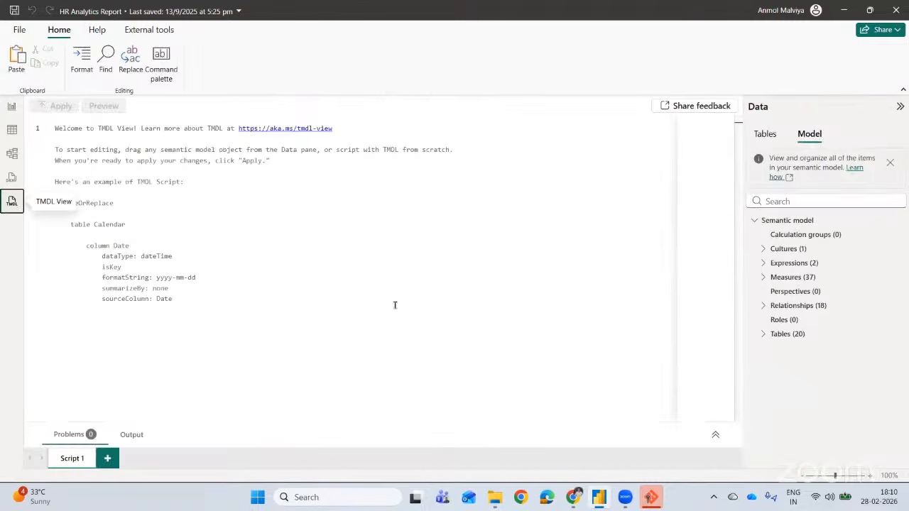
Enable the preview feature "Store semantic model using TMDL format" and close Power BI Desktop without saving the report.
{"action": "left_click", "coordinate": [11, 108]}
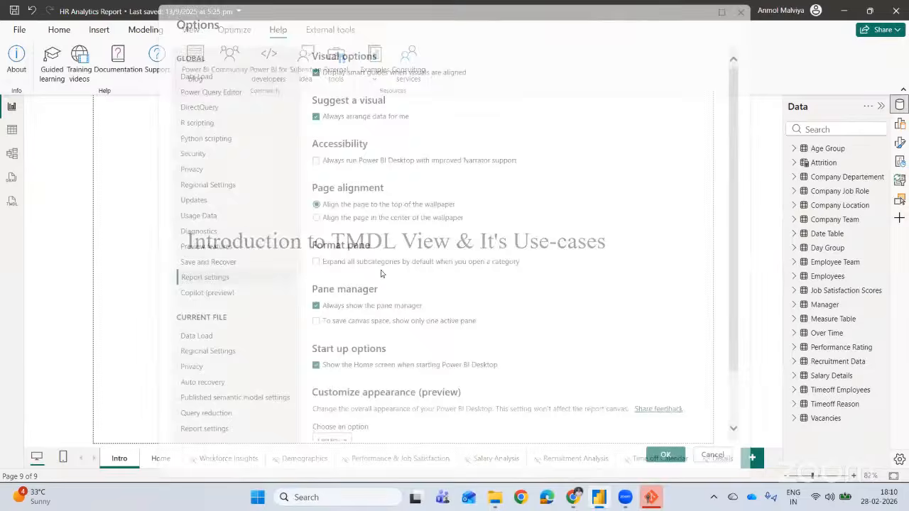
{"action": "left_click", "coordinate": [230, 249]}
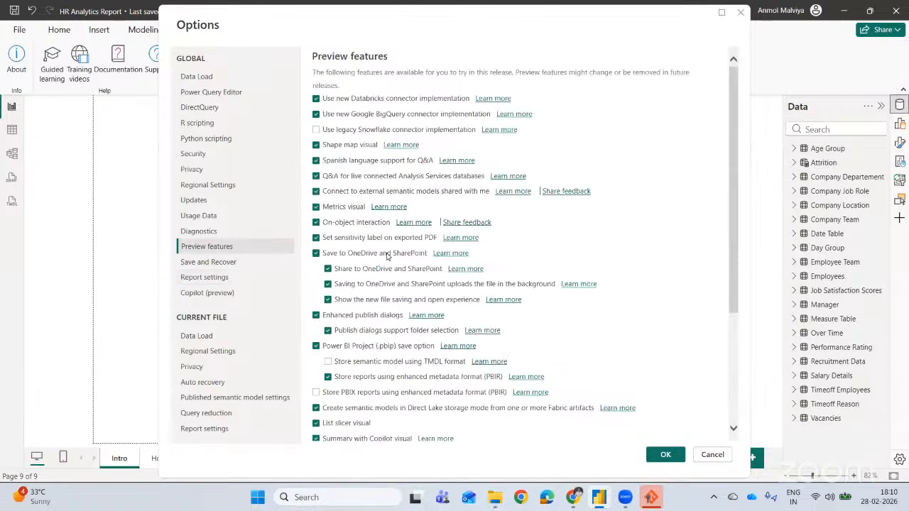
{"action": "scroll", "coordinate": [380, 279], "scroll_direction": "down", "scroll_amount": 5}
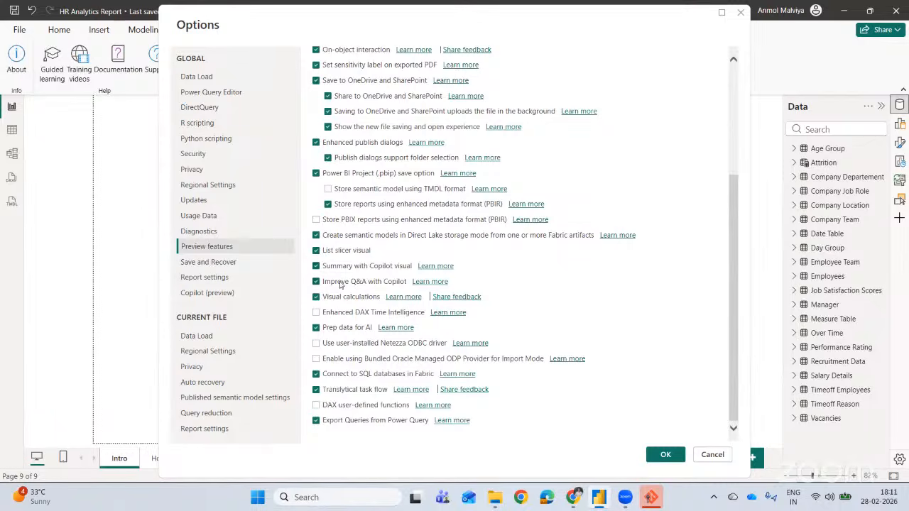
{"action": "scroll", "coordinate": [341, 284], "scroll_direction": "up", "scroll_amount": 1}
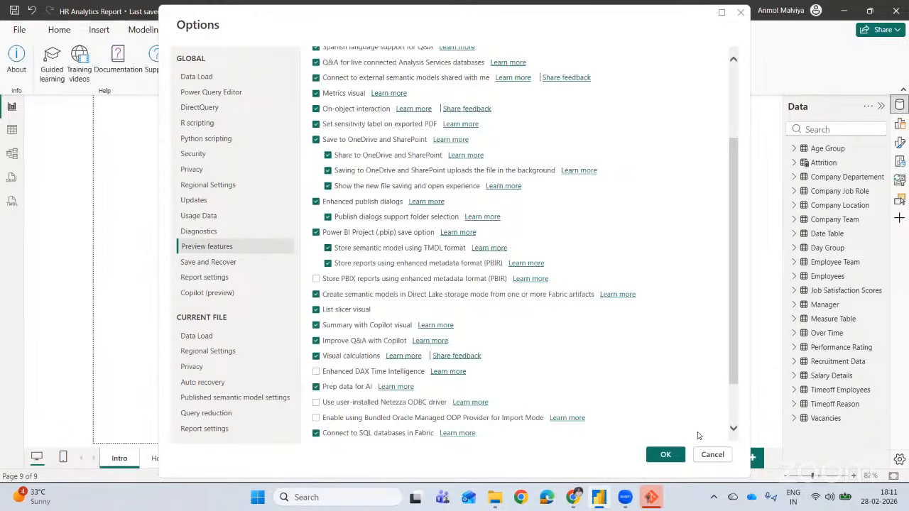
{"action": "left_click", "coordinate": [666, 455]}
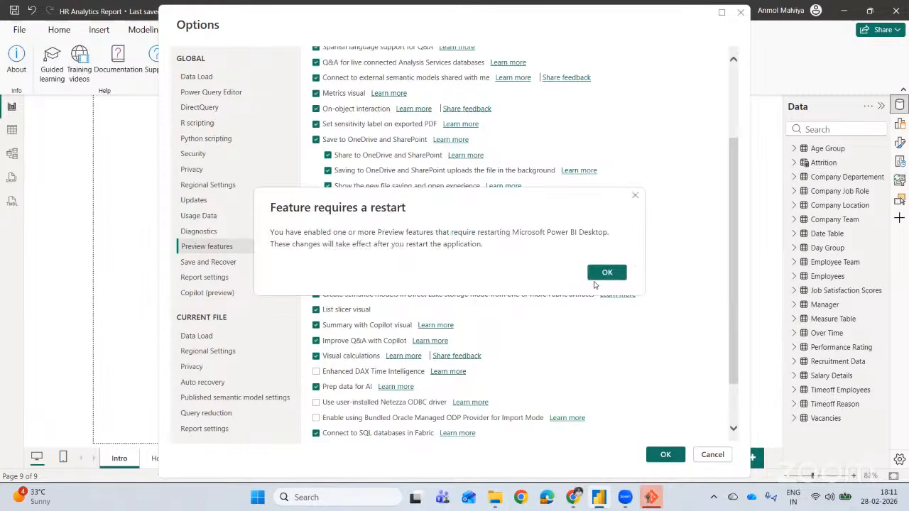
{"action": "left_click", "coordinate": [601, 274]}
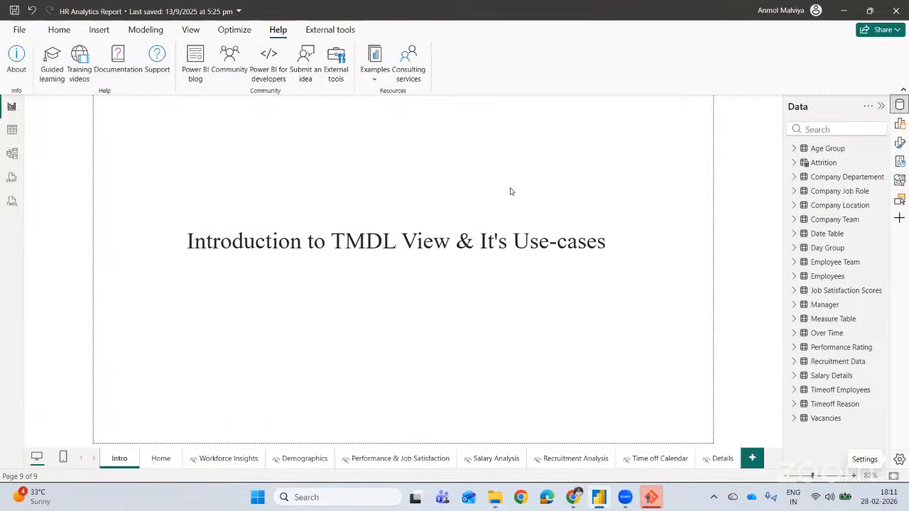
{"action": "left_click", "coordinate": [888, 13]}
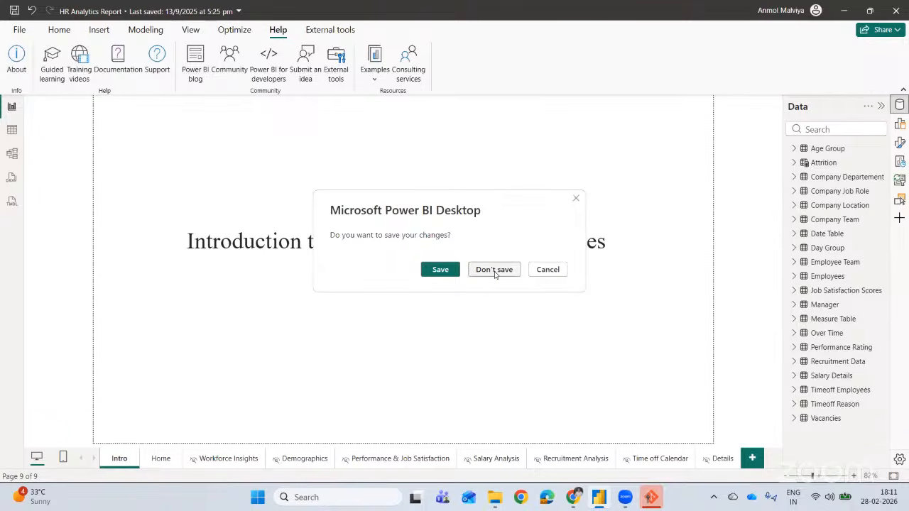
{"action": "left_click", "coordinate": [494, 269]}
Switch to File Explorer and compare the PBIP project items in the TMDL VIEW - 2 and TMDL View folders.
{"action": "left_click", "coordinate": [528, 498]}
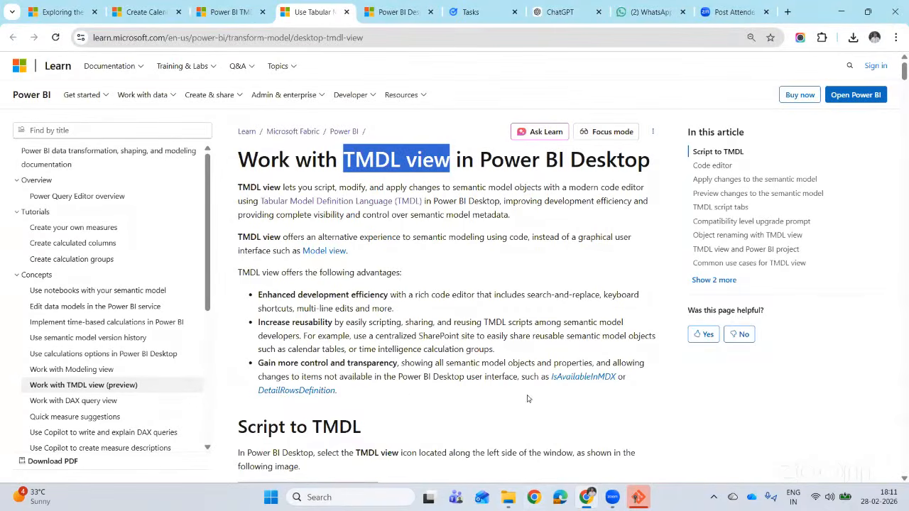
{"action": "left_click", "coordinate": [507, 497]}
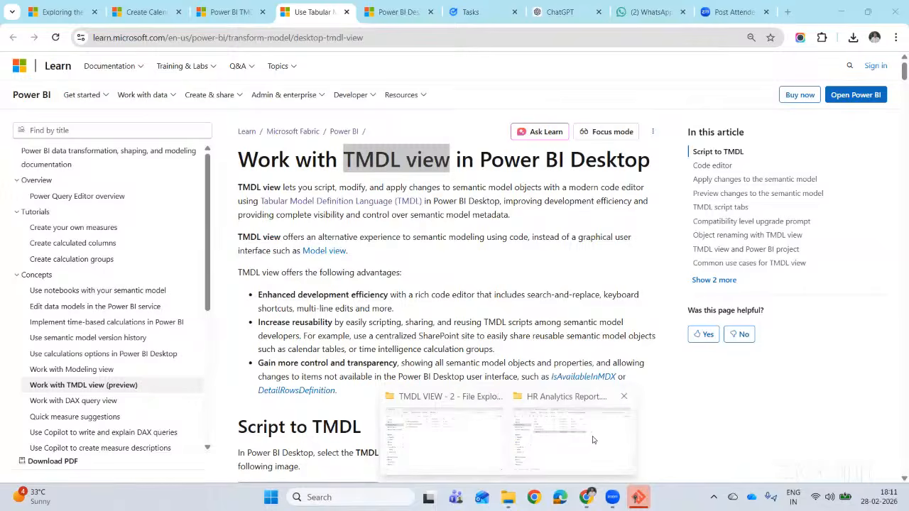
{"action": "left_click", "coordinate": [512, 439]}
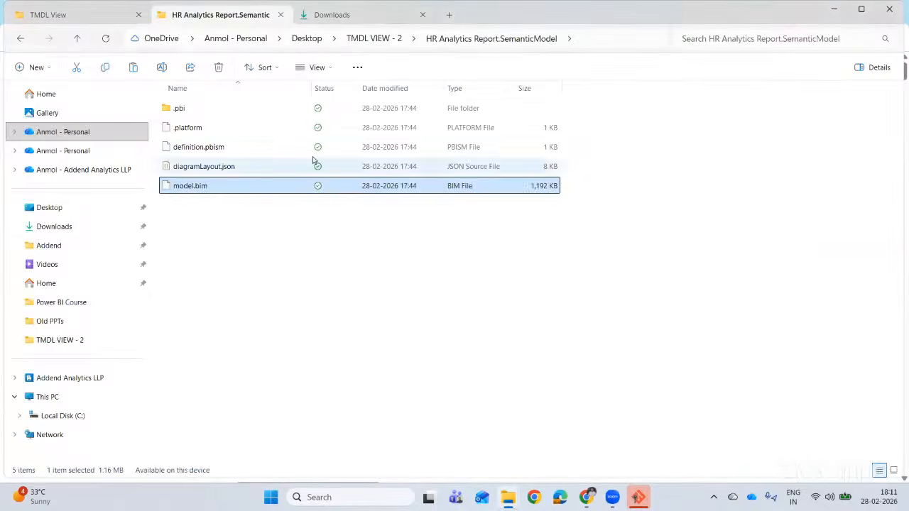
{"action": "left_click", "coordinate": [18, 40]}
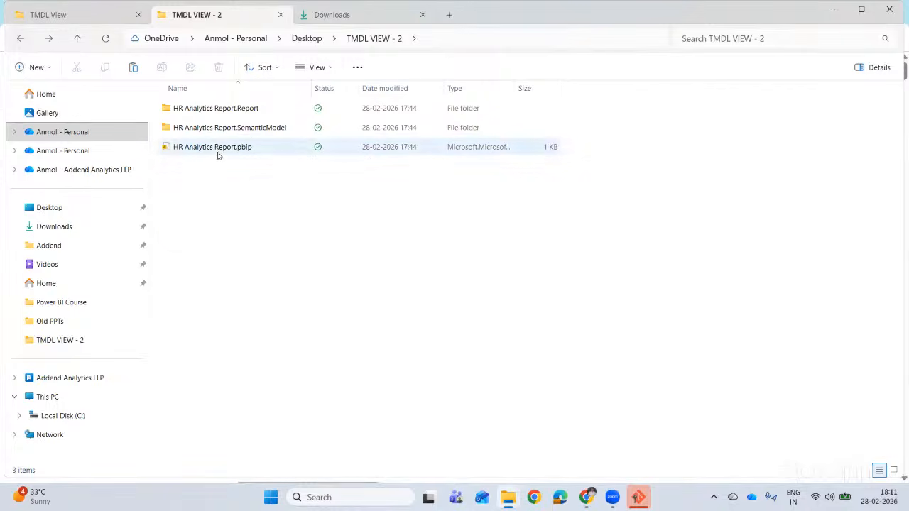
{"action": "left_click", "coordinate": [75, 20]}
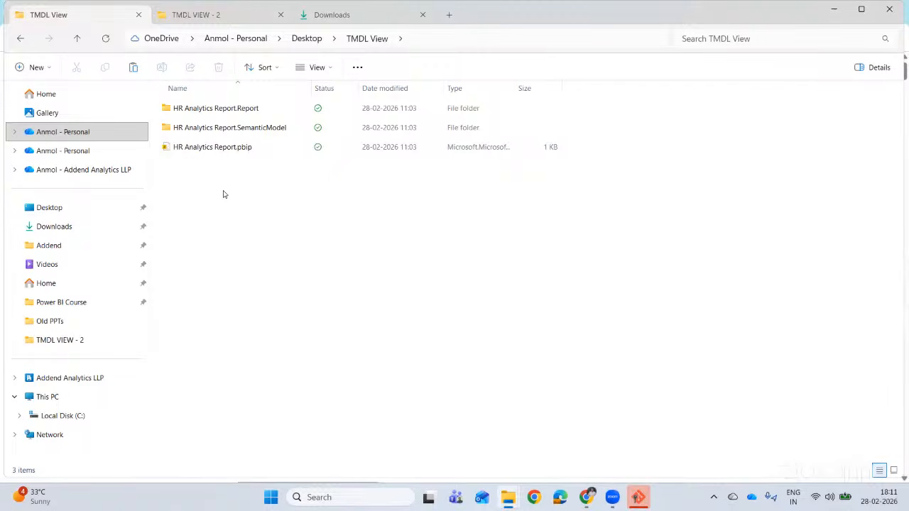
{"action": "left_click", "coordinate": [233, 113]}
Open HR Analytics Report.pbip from the TMDL VIEW - 2 folder, dismissing the Bing map notice, and add a blank report page.
{"action": "left_click", "coordinate": [213, 15]}
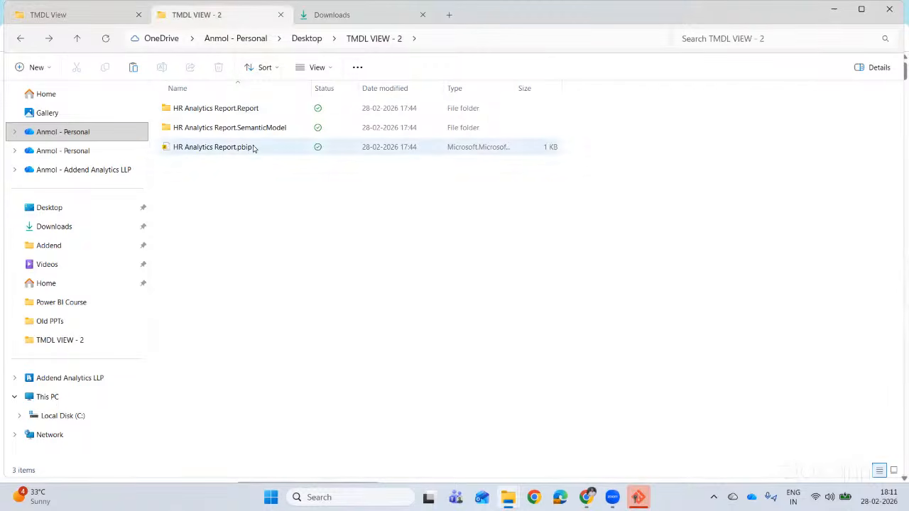
{"action": "left_click", "coordinate": [217, 147]}
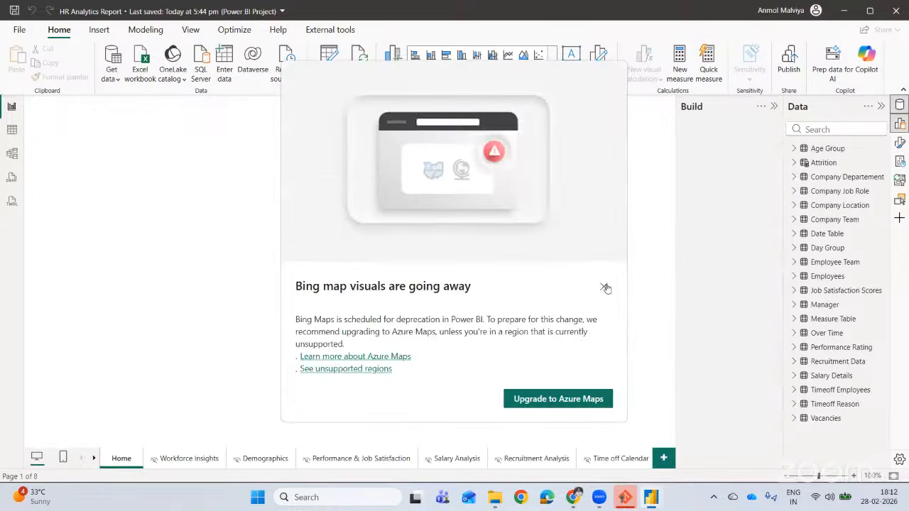
{"action": "left_click", "coordinate": [605, 287]}
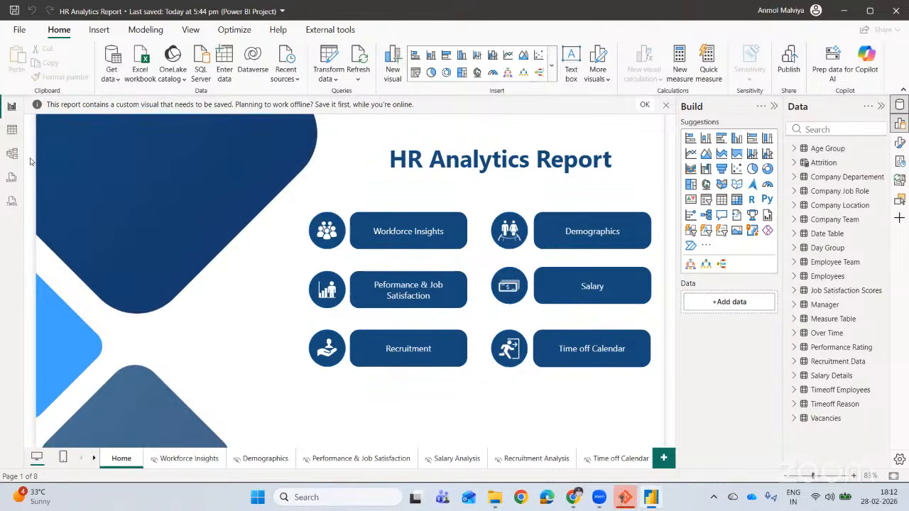
{"action": "left_click", "coordinate": [663, 458]}
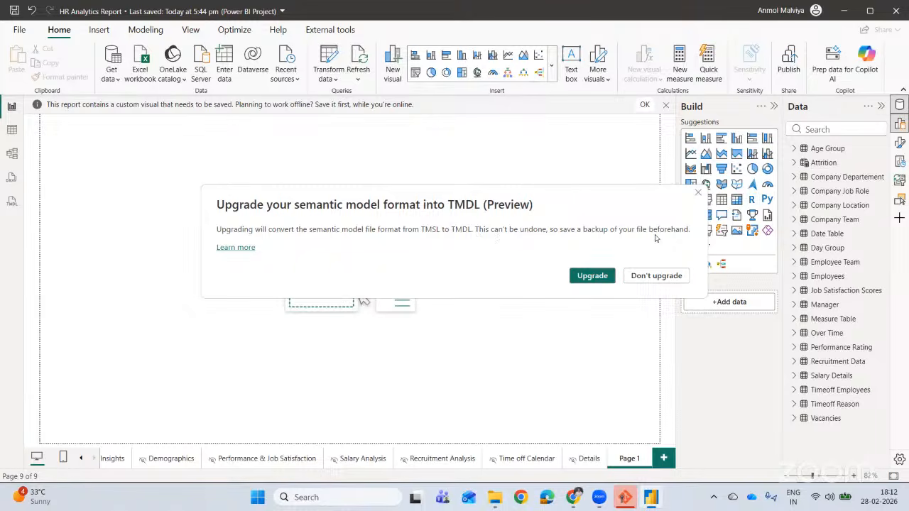
Upgrade the semantic model format to TMDL and switch to File Explorer's TMDL VIEW - 2 project folder.
{"action": "left_click", "coordinate": [591, 276]}
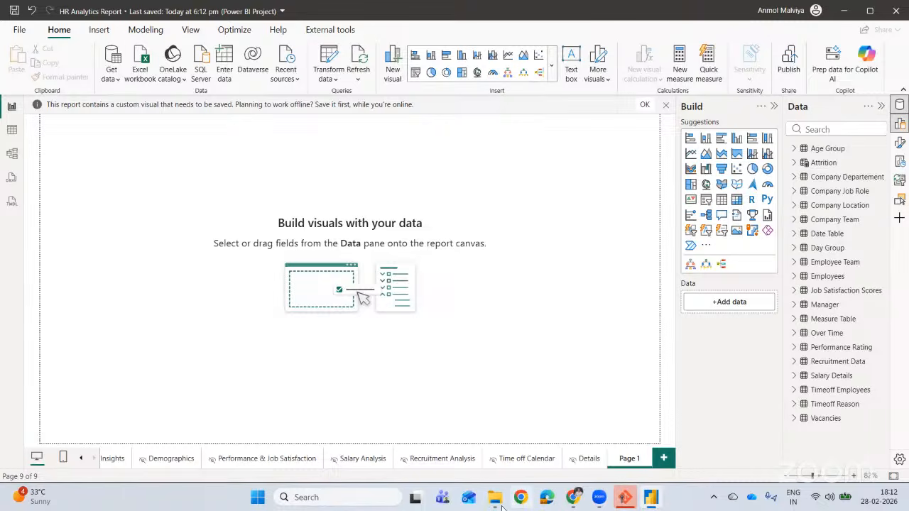
{"action": "mouse_move", "coordinate": [497, 502]}
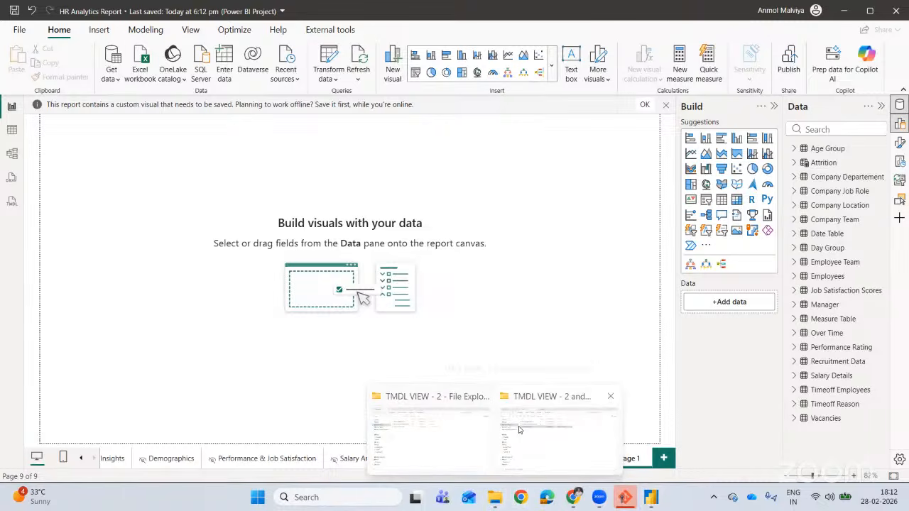
{"action": "left_click", "coordinate": [547, 430]}
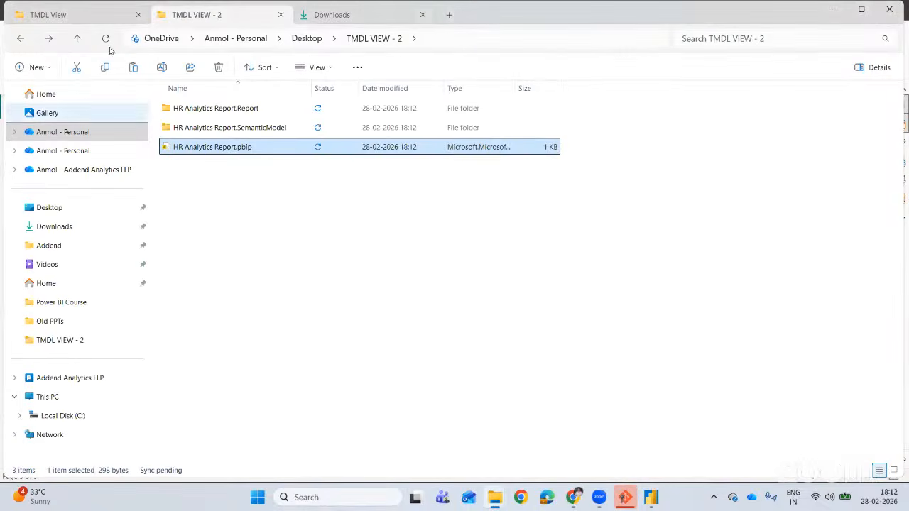
In the TMDL View folder, examine the HR Analytics Report.SemanticModel folder, its definition files, and the table files in the tables subfolder.
{"action": "left_click", "coordinate": [61, 14]}
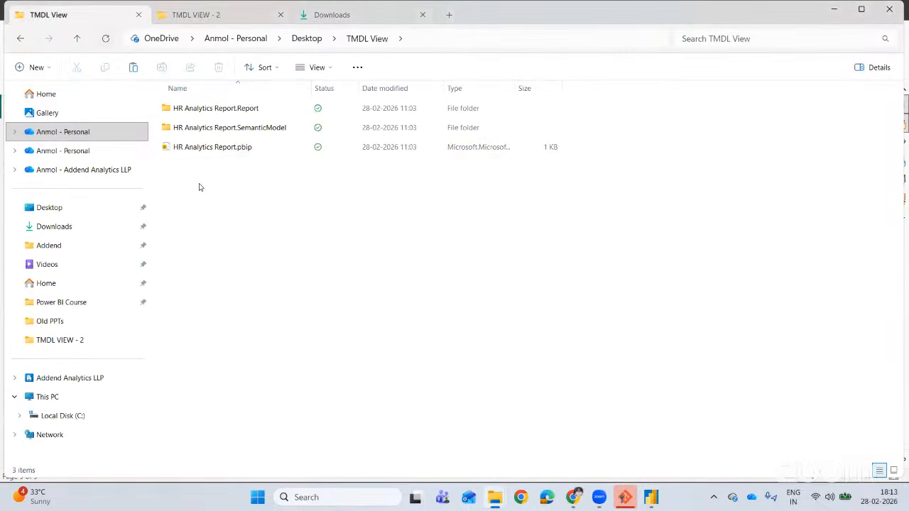
{"action": "double_click", "coordinate": [234, 128]}
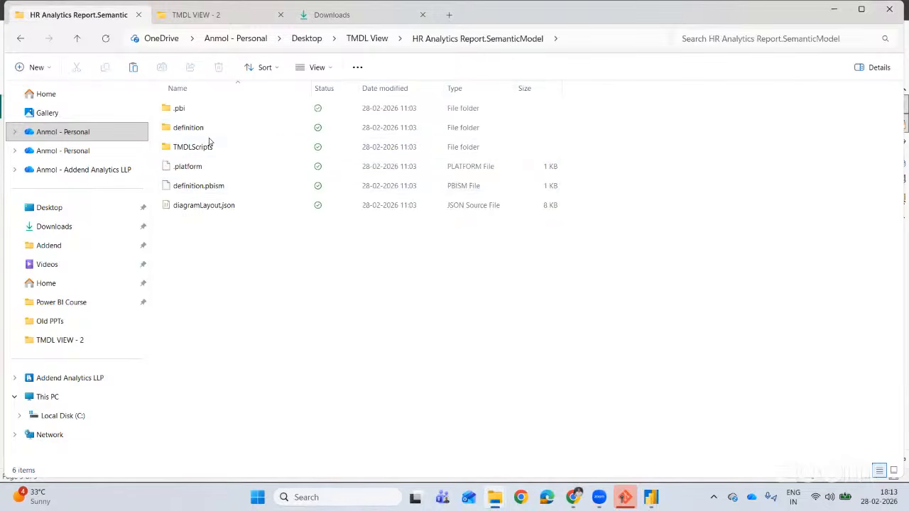
{"action": "left_click", "coordinate": [304, 206]}
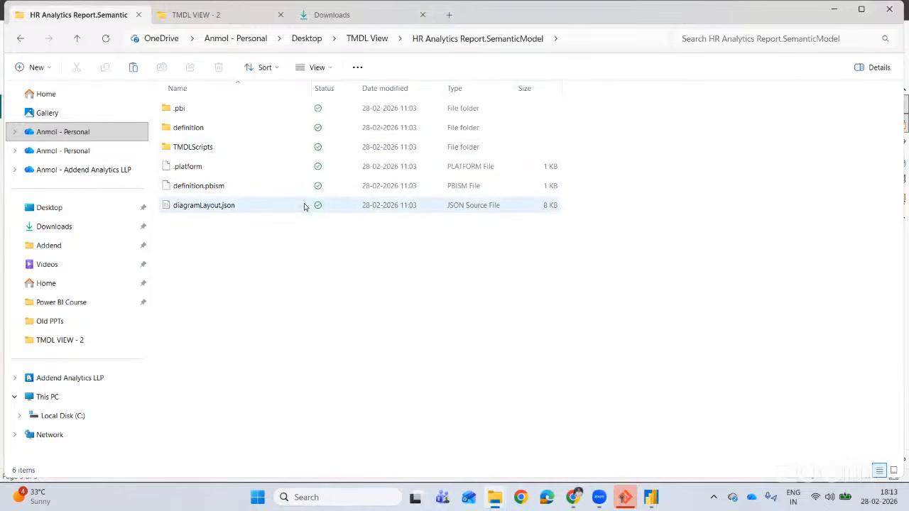
{"action": "double_click", "coordinate": [193, 125]}
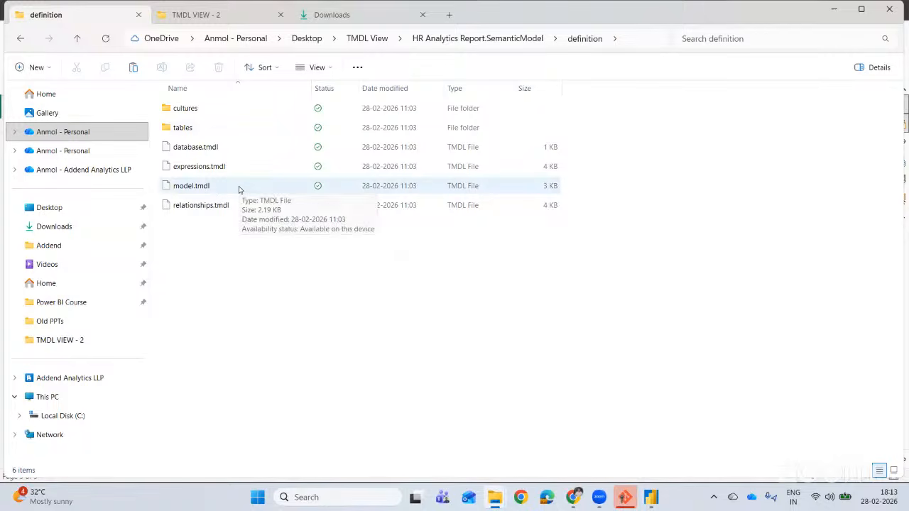
{"action": "double_click", "coordinate": [205, 129]}
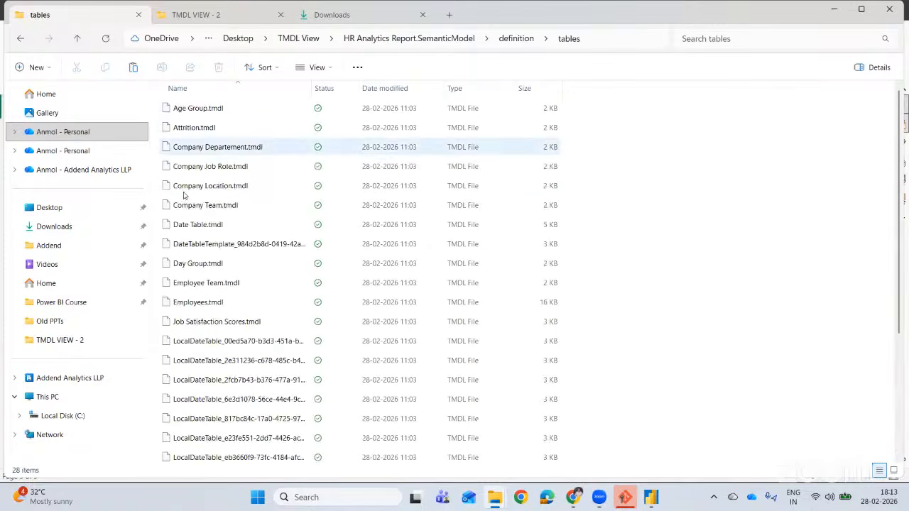
{"action": "scroll", "coordinate": [185, 168], "scroll_direction": "down", "scroll_amount": 3}
{"action": "scroll", "coordinate": [203, 183], "scroll_direction": "up", "scroll_amount": 3}
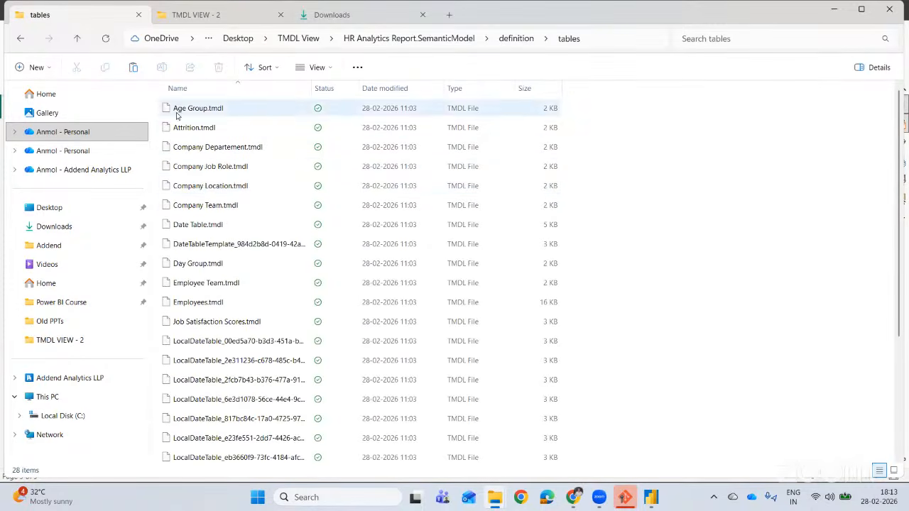
Return to the HR Analytics Report.SemanticModel folder and inspect the contents of its TMDLScripts subfolder.
{"action": "left_click", "coordinate": [19, 39]}
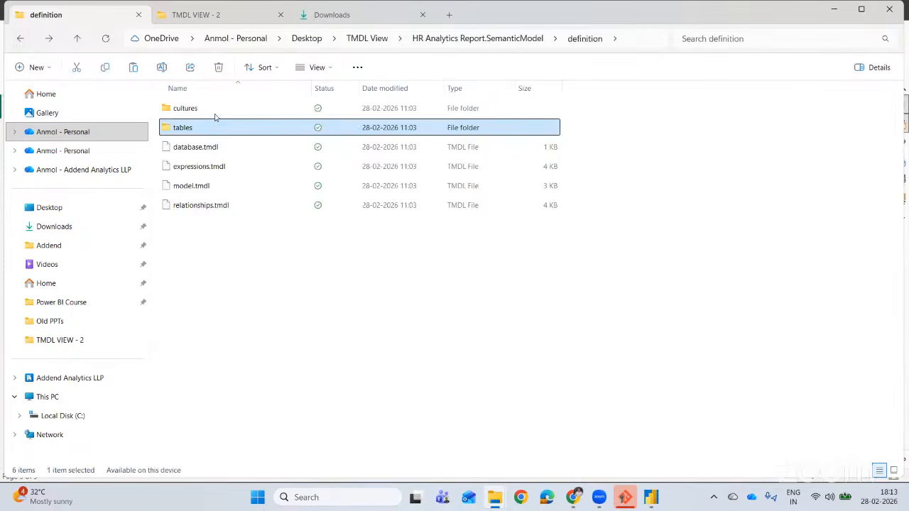
{"action": "left_click", "coordinate": [21, 39]}
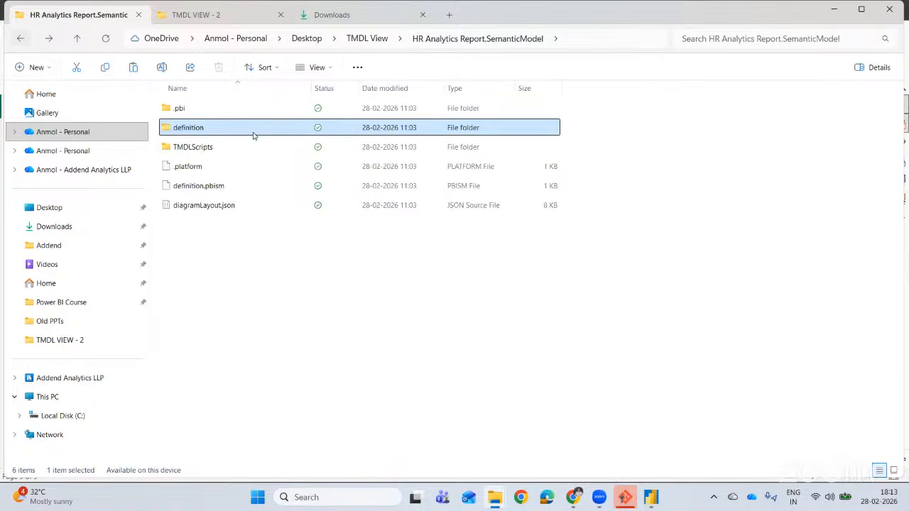
{"action": "double_click", "coordinate": [192, 147]}
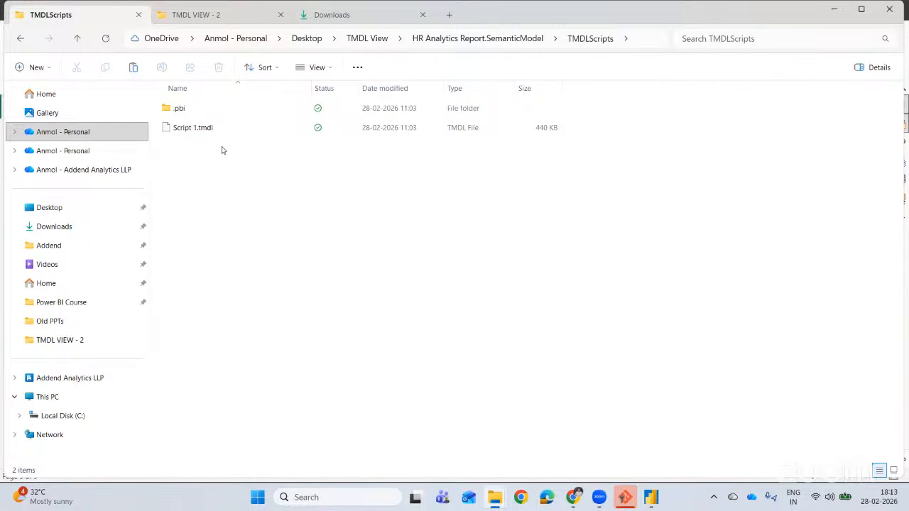
{"action": "left_click", "coordinate": [20, 40]}
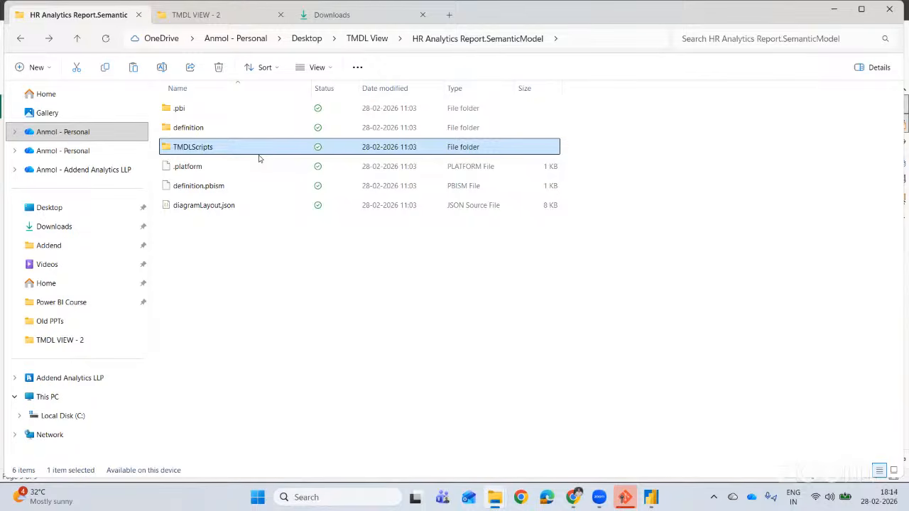
Switch to Power BI Desktop and dismiss the custom visual save notice.
{"action": "left_click", "coordinate": [650, 498]}
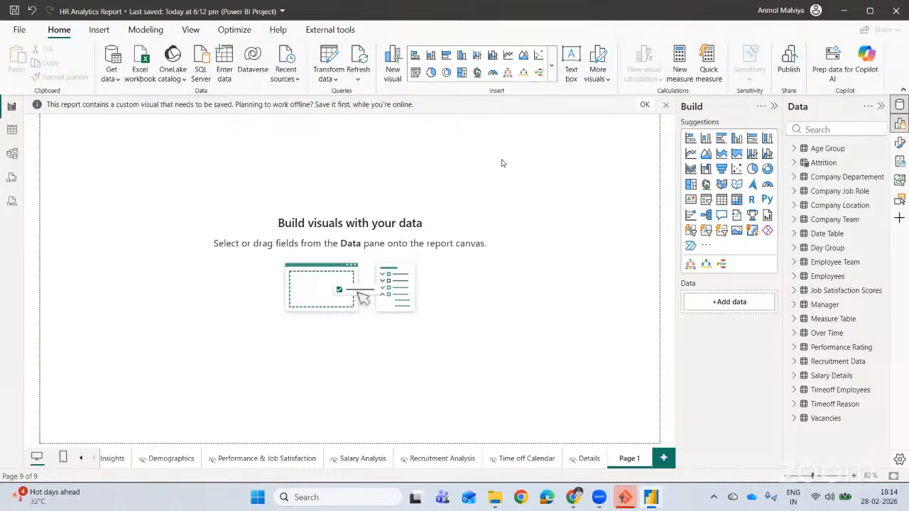
{"action": "left_click", "coordinate": [645, 105]}
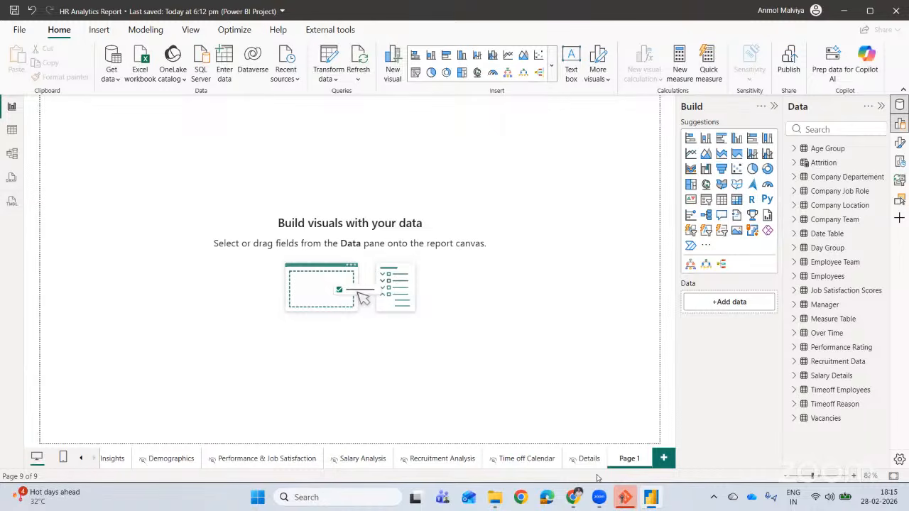
Switch to Chrome, review the Microsoft Learn article "Work with TMDL view in Power BI Desktop", and return to Power BI Desktop.
{"action": "left_click", "coordinate": [573, 497]}
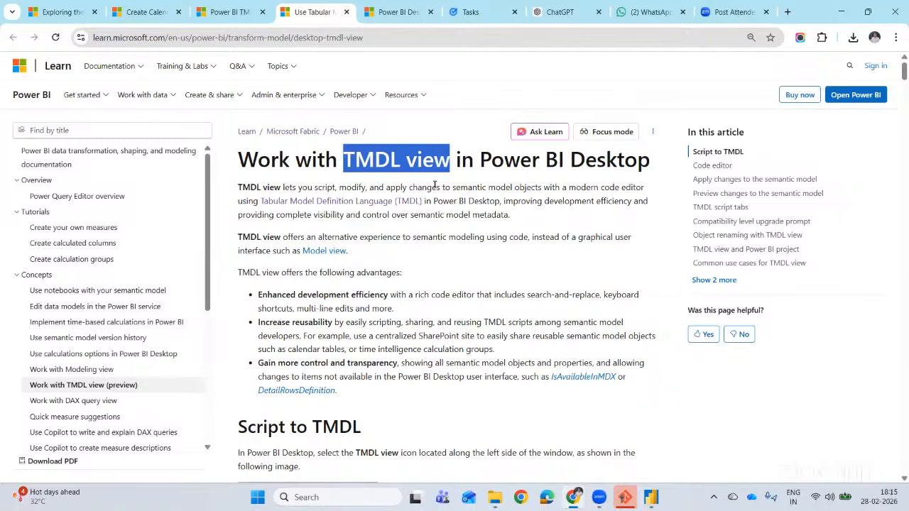
{"action": "scroll", "coordinate": [630, 371], "scroll_direction": "down", "scroll_amount": 1}
{"action": "scroll", "coordinate": [595, 448], "scroll_direction": "up", "scroll_amount": 1}
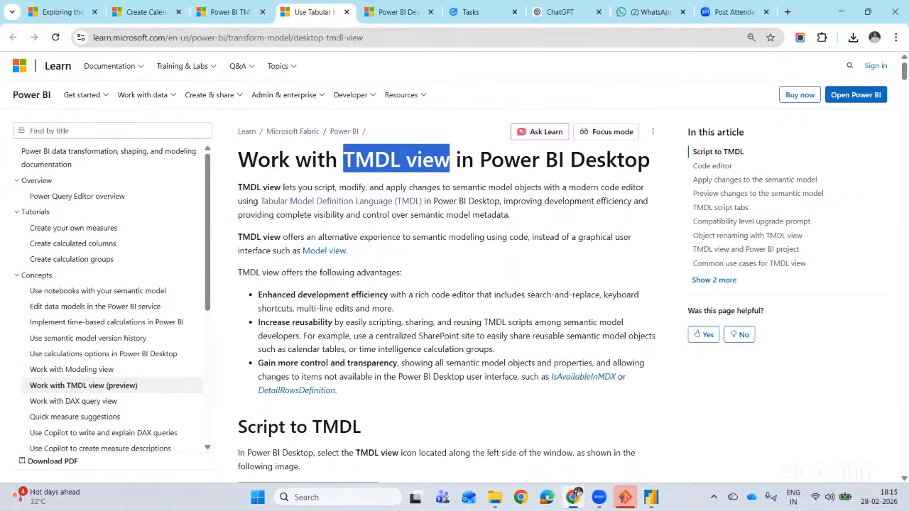
{"action": "left_click", "coordinate": [574, 497]}
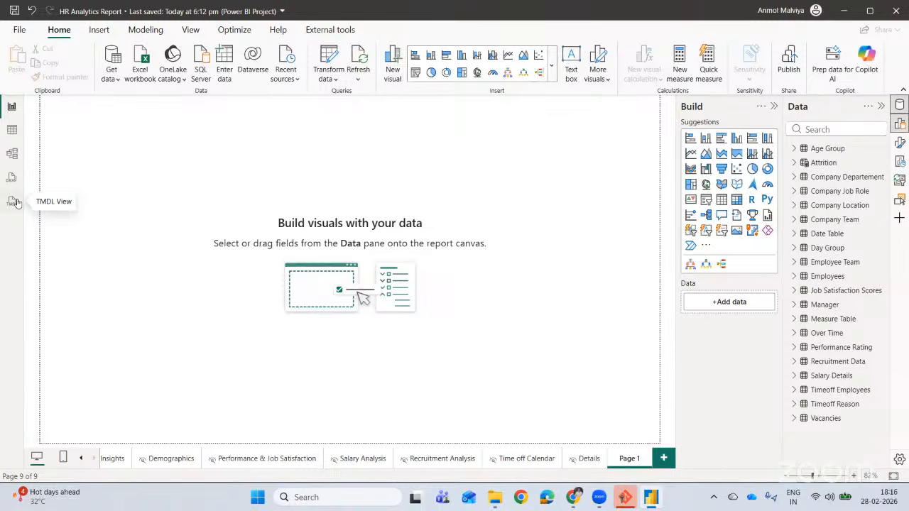
Show the TMDL View, examine the available commands and shortcuts in the command palette, and close the palette.
{"action": "left_click", "coordinate": [13, 202]}
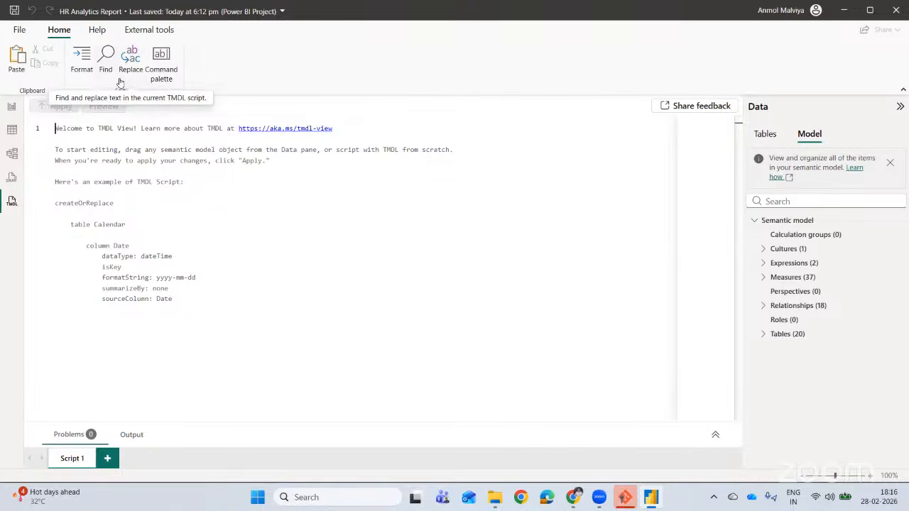
{"action": "left_click", "coordinate": [163, 57]}
{"action": "scroll", "coordinate": [291, 188], "scroll_direction": "down", "scroll_amount": 1}
{"action": "scroll", "coordinate": [284, 188], "scroll_direction": "down", "scroll_amount": 2}
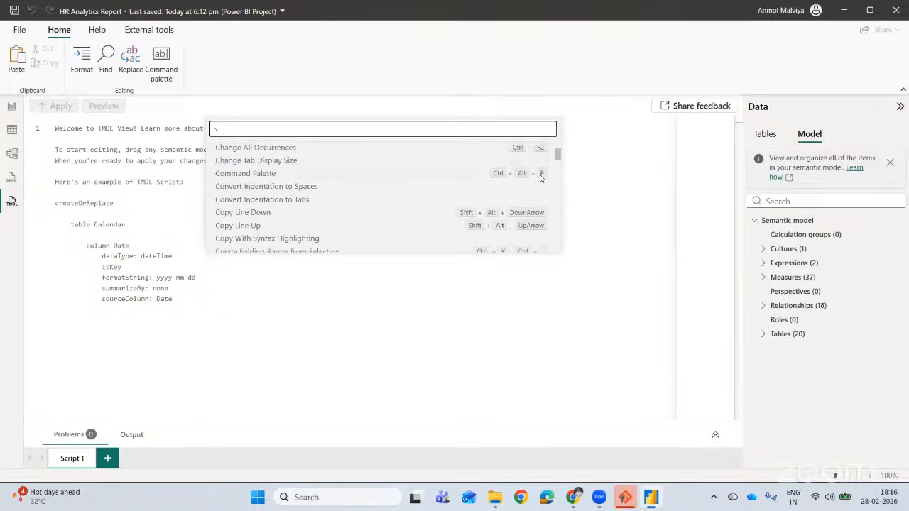
{"action": "scroll", "coordinate": [545, 193], "scroll_direction": "down", "scroll_amount": 1}
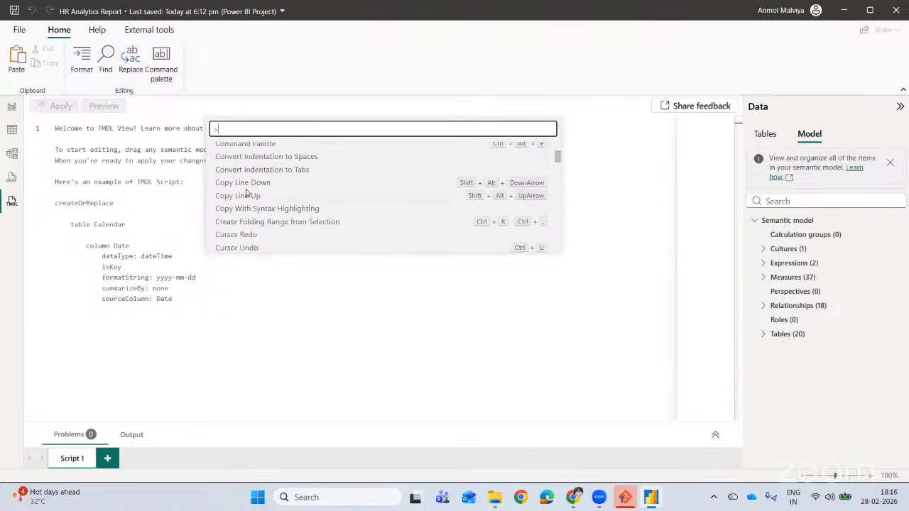
{"action": "scroll", "coordinate": [250, 187], "scroll_direction": "down", "scroll_amount": 4}
{"action": "scroll", "coordinate": [252, 185], "scroll_direction": "down", "scroll_amount": 8}
{"action": "scroll", "coordinate": [254, 186], "scroll_direction": "down", "scroll_amount": 15}
{"action": "scroll", "coordinate": [260, 214], "scroll_direction": "down", "scroll_amount": 1}
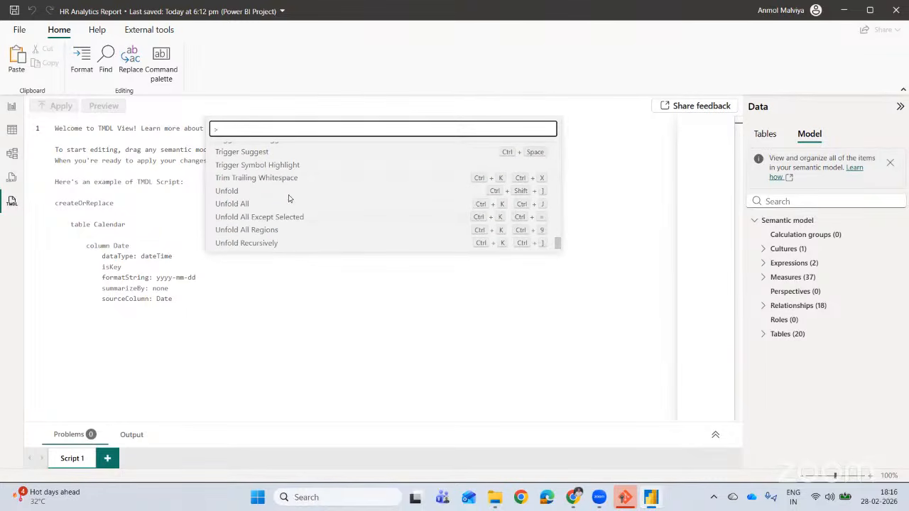
{"action": "left_click", "coordinate": [134, 183]}
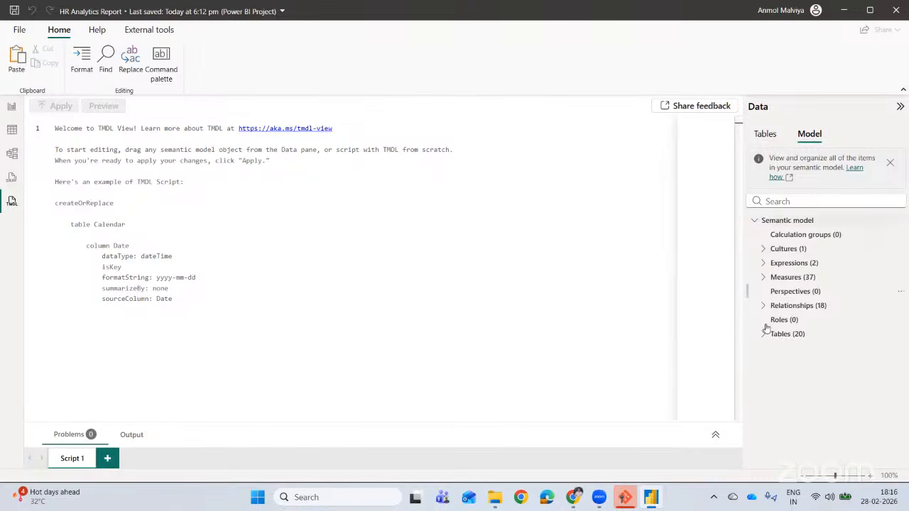
Review the model's table list in the TMDL View, briefly expanding the Age Group table.
{"action": "left_click", "coordinate": [765, 138]}
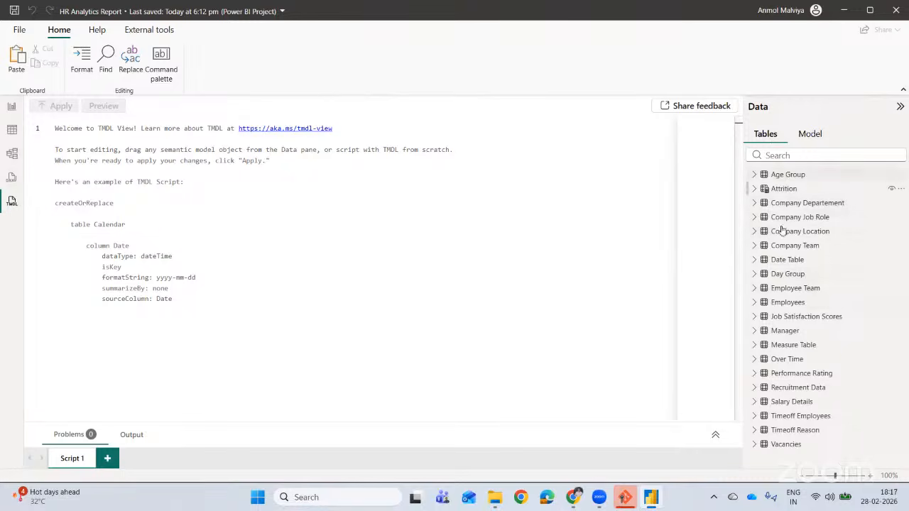
{"action": "left_click", "coordinate": [753, 175]}
{"action": "left_click", "coordinate": [754, 175]}
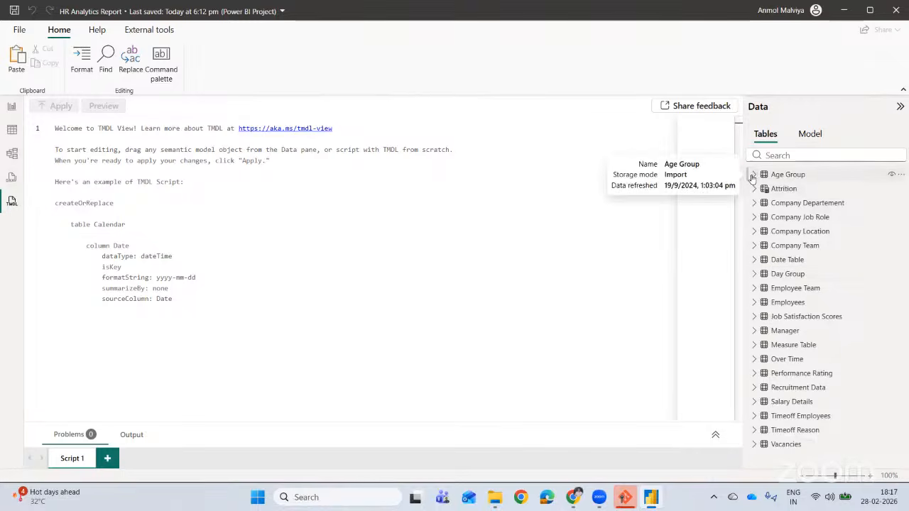
Script the entire semantic model as TMDL into Script 1.
{"action": "left_click", "coordinate": [810, 135]}
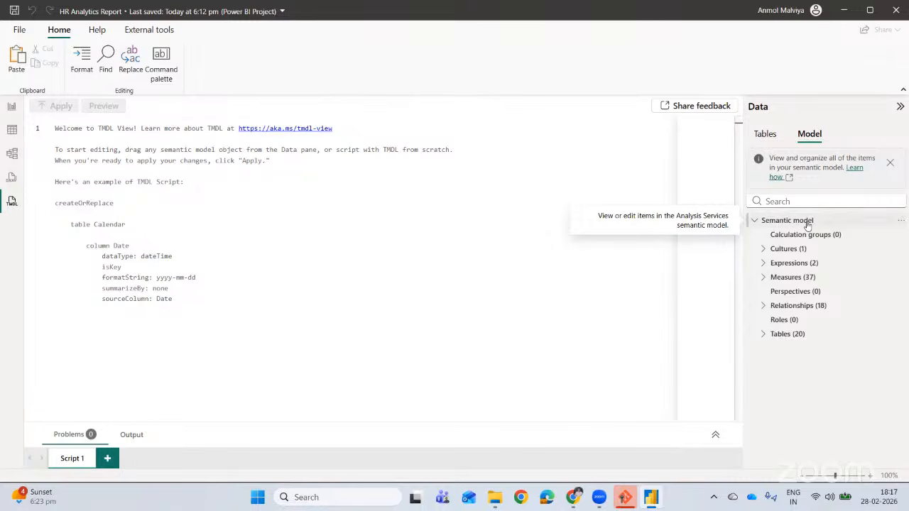
{"action": "left_click_drag", "start_coordinate": [807, 225], "coordinate": [202, 224]}
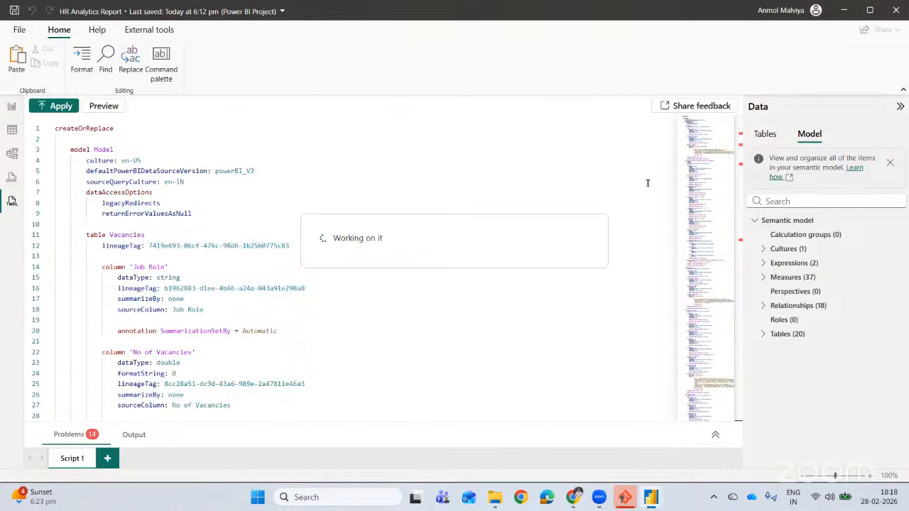
Look over the semantic model's TMDL script through the DateTableTemplate columns and return to its beginning.
{"action": "scroll", "coordinate": [465, 242], "scroll_direction": "down", "scroll_amount": 8}
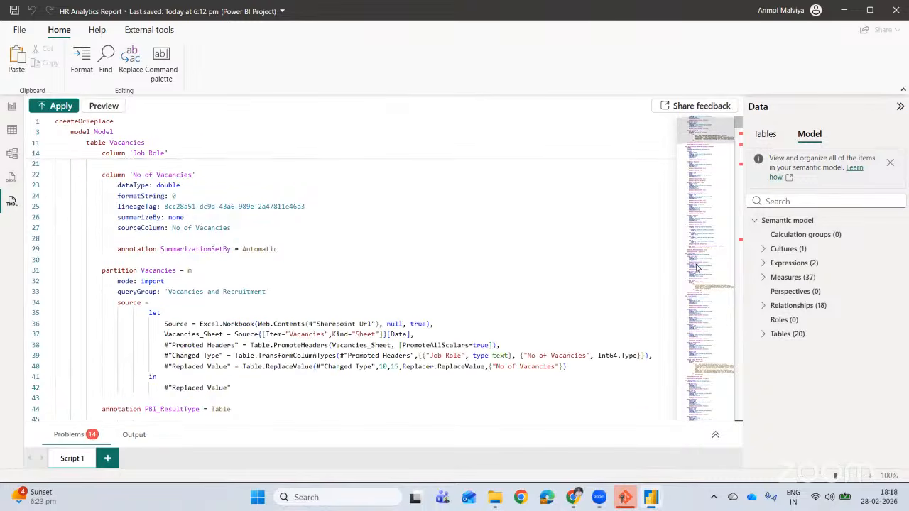
{"action": "scroll", "coordinate": [466, 242], "scroll_direction": "down", "scroll_amount": 20}
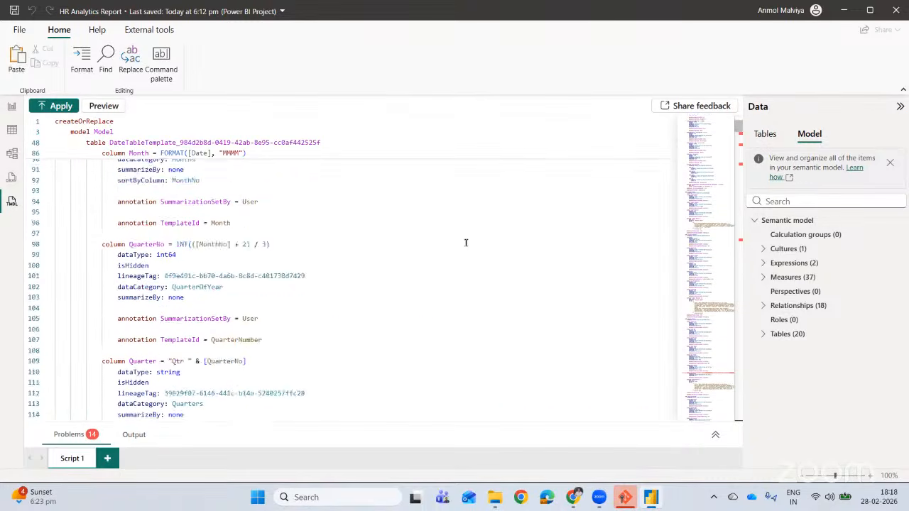
{"action": "scroll", "coordinate": [466, 243], "scroll_direction": "down", "scroll_amount": 4}
{"action": "scroll", "coordinate": [502, 224], "scroll_direction": "up", "scroll_amount": 11}
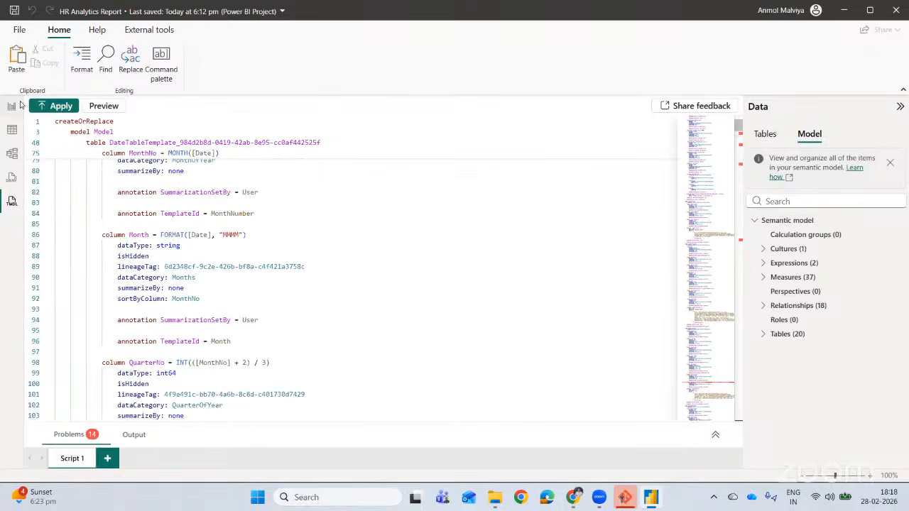
{"action": "scroll", "coordinate": [153, 195], "scroll_direction": "up", "scroll_amount": 12}
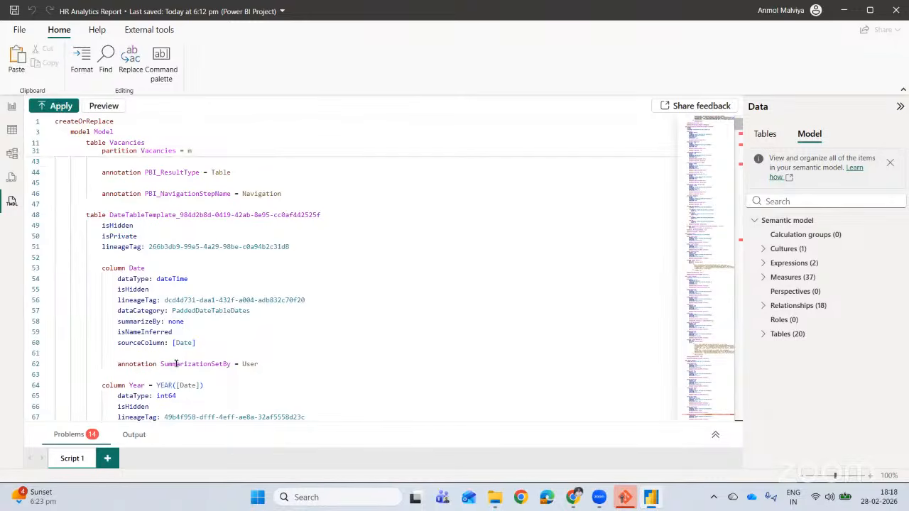
{"action": "scroll", "coordinate": [176, 364], "scroll_direction": "up", "scroll_amount": 14}
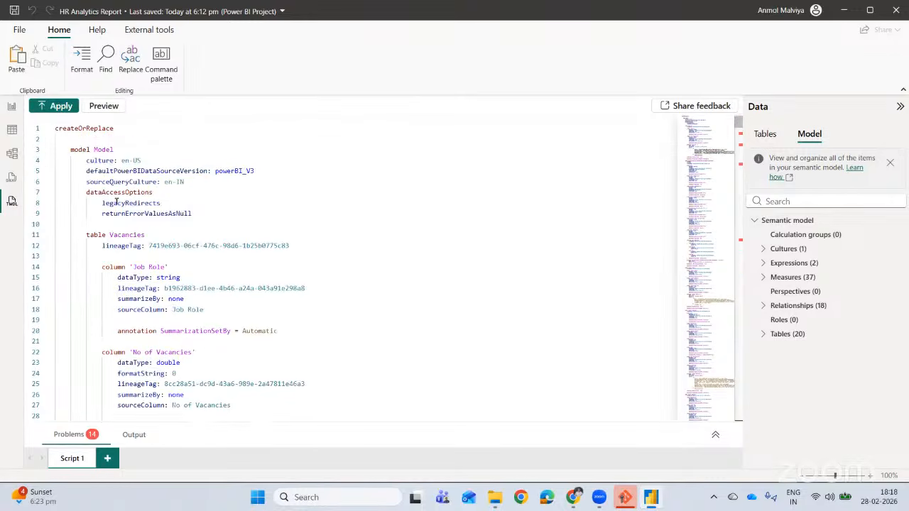
Examine the model properties and the Vacancies table definition with its columns in the script.
{"action": "left_click_drag", "start_coordinate": [92, 149], "coordinate": [234, 170]}
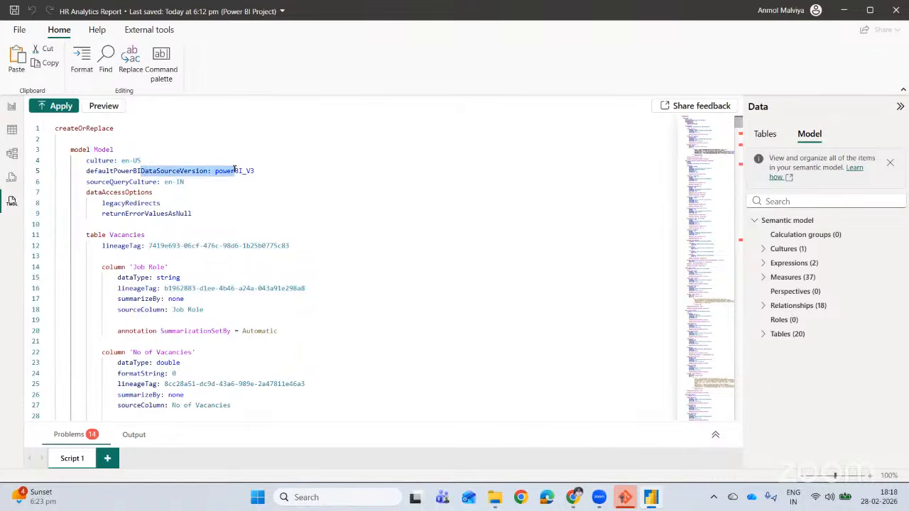
{"action": "scroll", "coordinate": [121, 212], "scroll_direction": "down", "scroll_amount": 1}
{"action": "double_click", "coordinate": [115, 205]}
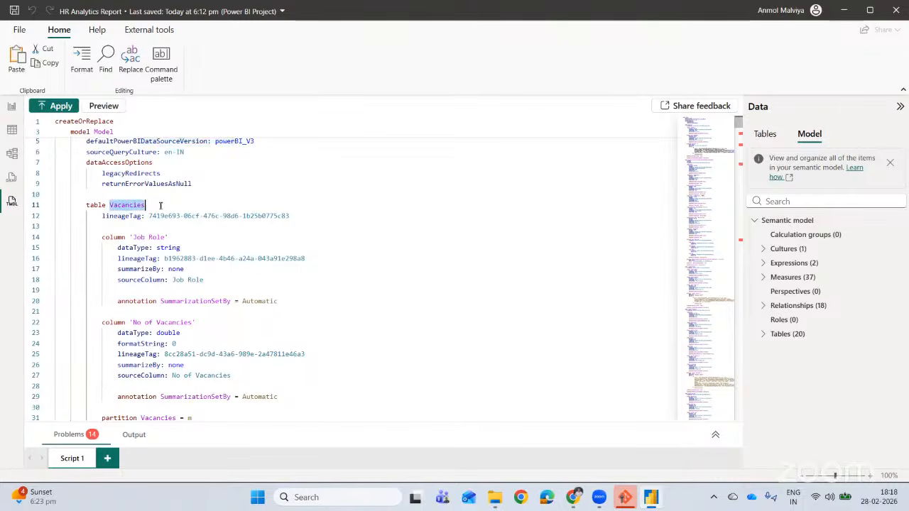
{"action": "scroll", "coordinate": [148, 241], "scroll_direction": "down", "scroll_amount": 1}
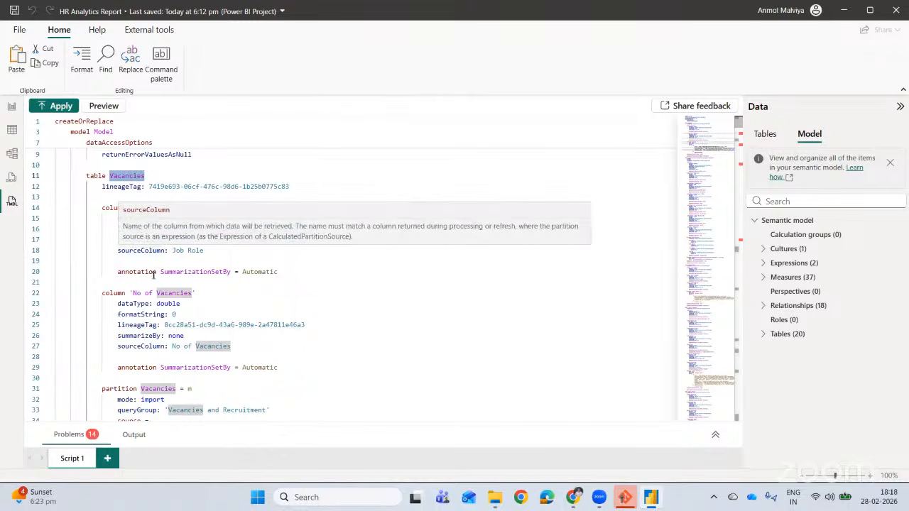
Examine the Vacancies partition in the semantic model script, highlighting its M query from let through the final "Replaced Value" line.
{"action": "scroll", "coordinate": [183, 255], "scroll_direction": "down", "scroll_amount": 6}
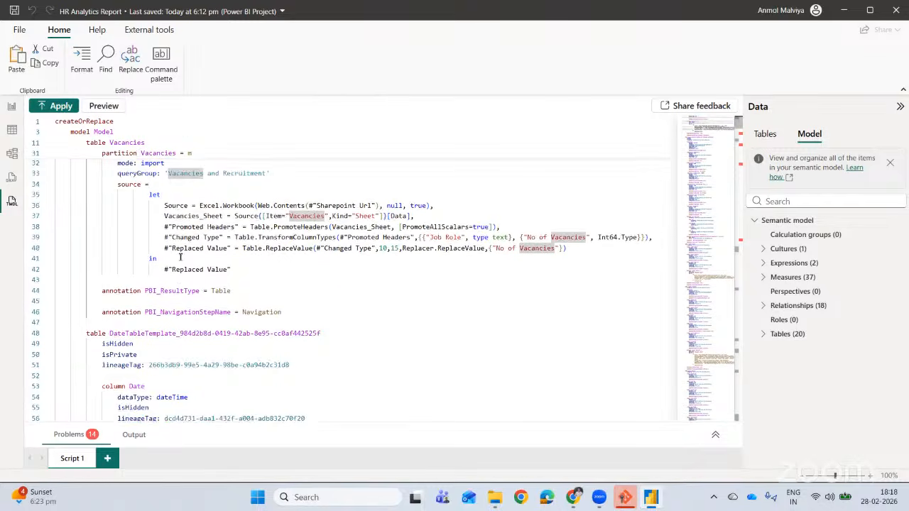
{"action": "left_click_drag", "start_coordinate": [144, 250], "coordinate": [233, 328]}
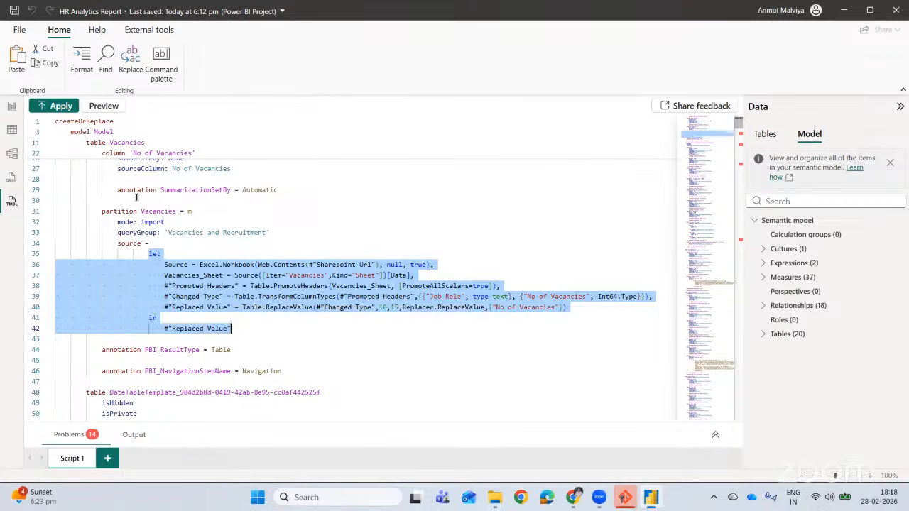
{"action": "scroll", "coordinate": [184, 198], "scroll_direction": "down", "scroll_amount": 10}
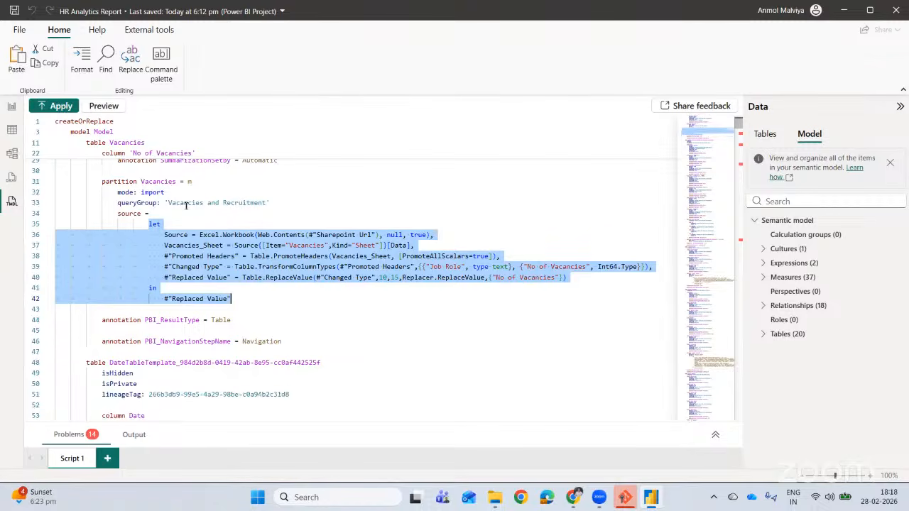
Look through the DateTableTemplate, Timeoff Reason, Salary Details, Recruitment Data and Performance Rating table definitions in the script.
{"action": "scroll", "coordinate": [128, 219], "scroll_direction": "down", "scroll_amount": 20}
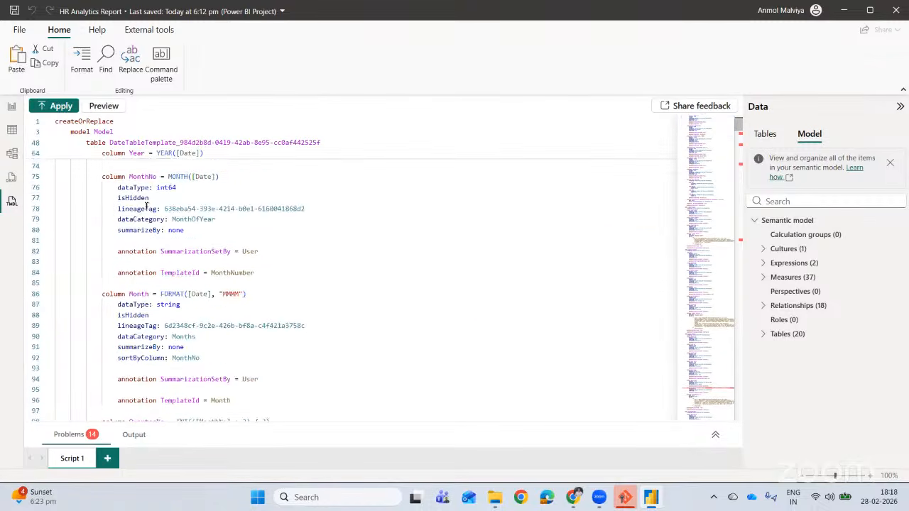
{"action": "scroll", "coordinate": [176, 206], "scroll_direction": "down", "scroll_amount": 20}
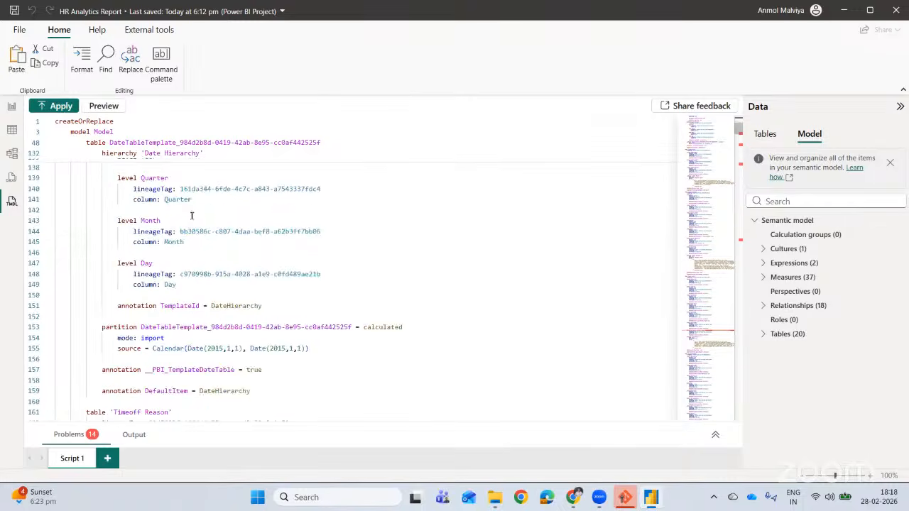
{"action": "scroll", "coordinate": [191, 214], "scroll_direction": "up", "scroll_amount": 3}
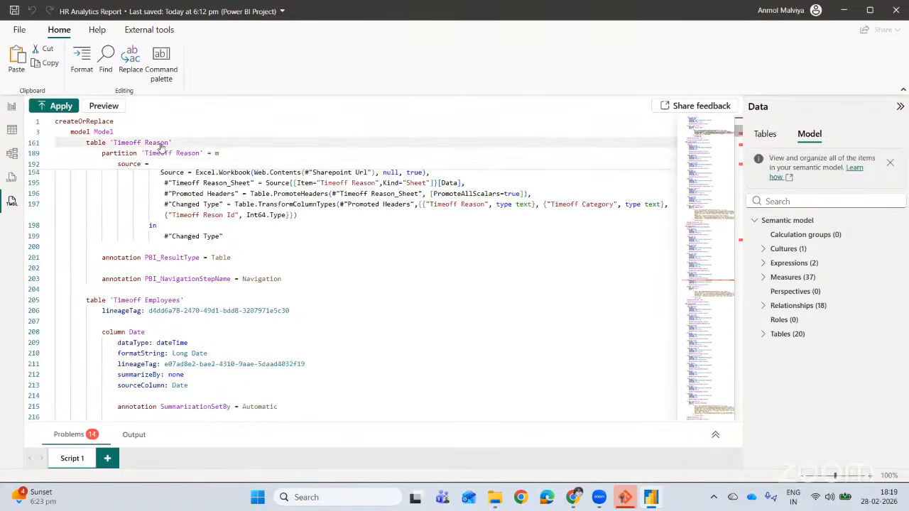
{"action": "scroll", "coordinate": [167, 206], "scroll_direction": "down", "scroll_amount": 20}
{"action": "scroll", "coordinate": [171, 211], "scroll_direction": "down", "scroll_amount": 20}
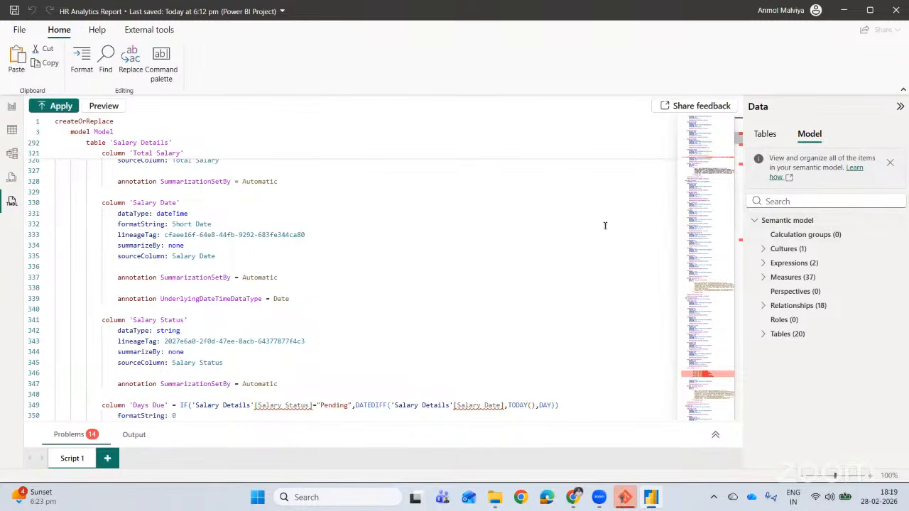
{"action": "scroll", "coordinate": [150, 191], "scroll_direction": "down", "scroll_amount": 15}
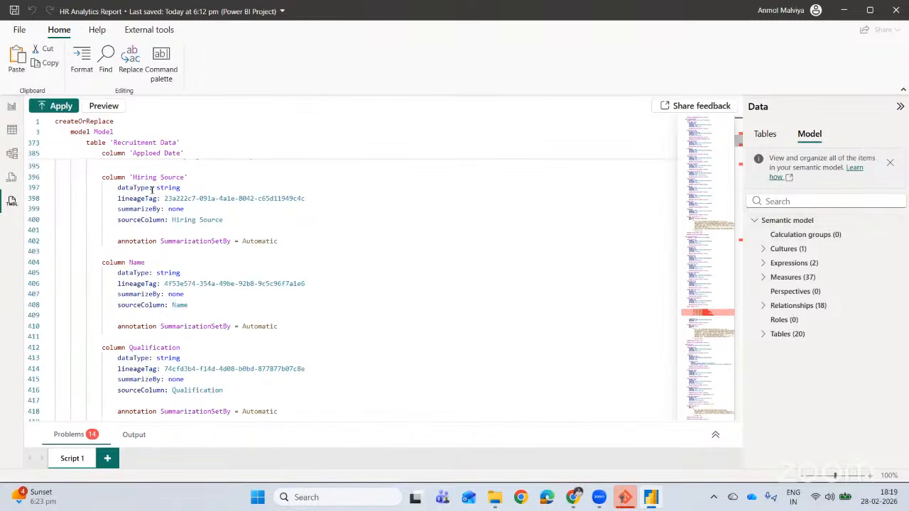
{"action": "scroll", "coordinate": [151, 190], "scroll_direction": "down", "scroll_amount": 12}
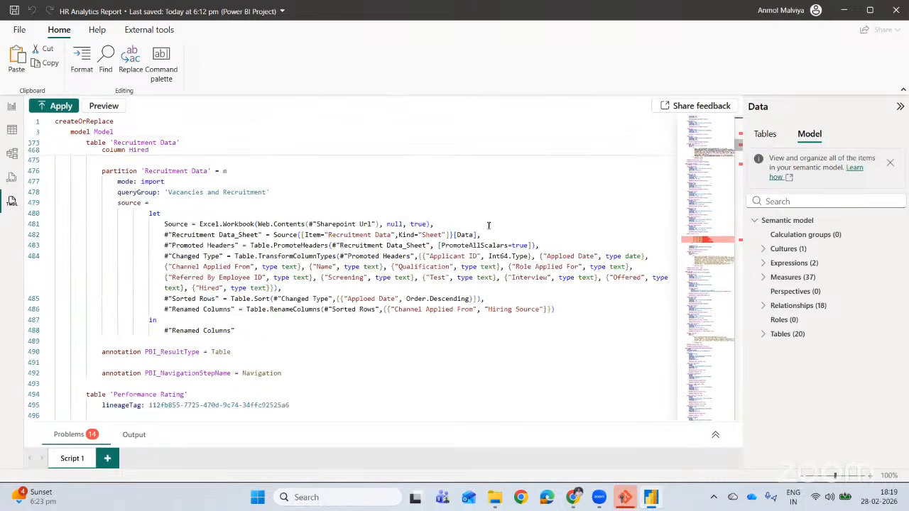
{"action": "scroll", "coordinate": [488, 226], "scroll_direction": "down", "scroll_amount": 12}
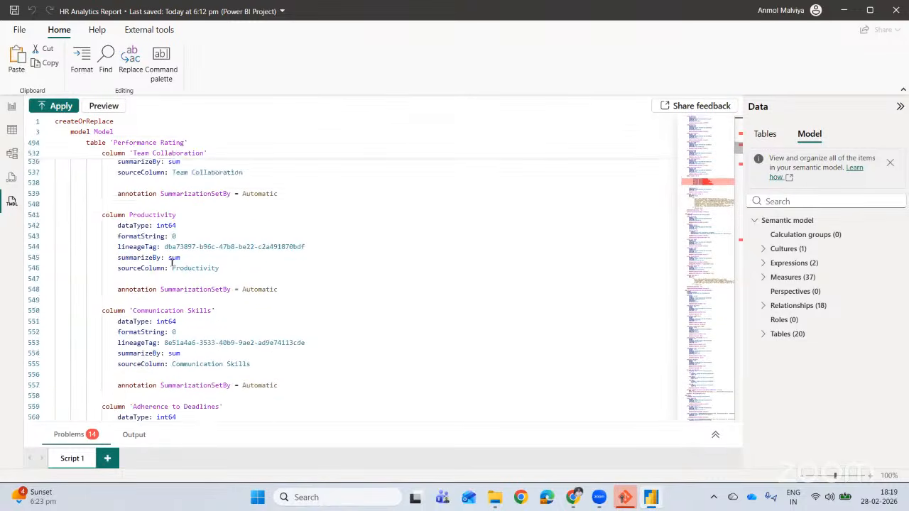
{"action": "scroll", "coordinate": [284, 268], "scroll_direction": "down", "scroll_amount": 4}
{"action": "scroll", "coordinate": [442, 209], "scroll_direction": "up", "scroll_amount": 7}
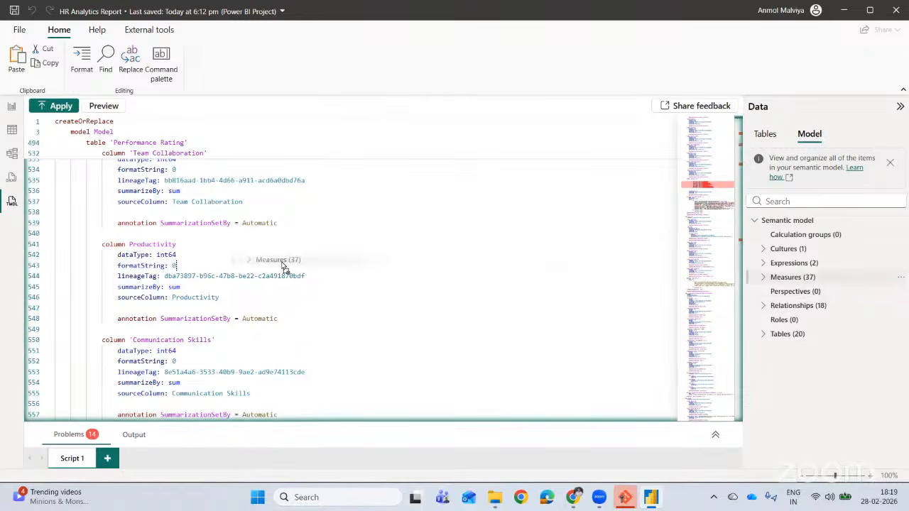
Script all of the model's measures into Script 2 and all of its relationships into Script 3.
{"action": "left_click", "coordinate": [284, 265]}
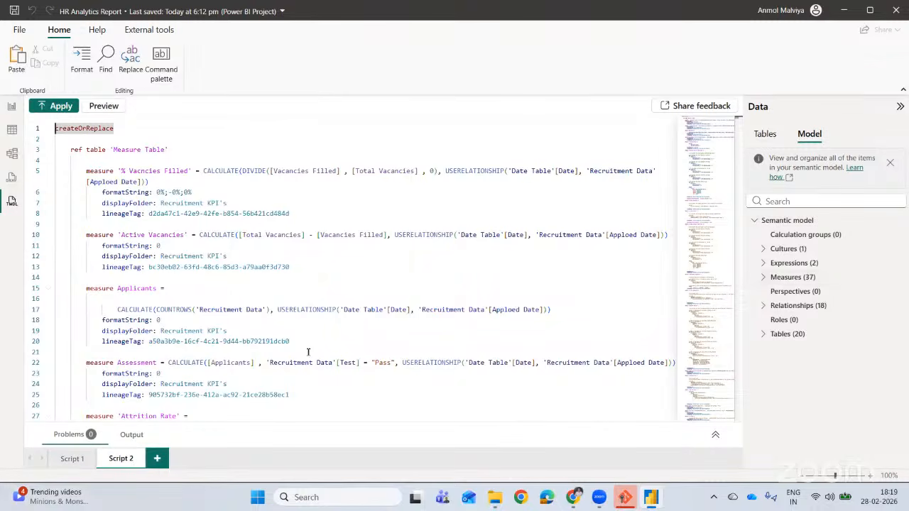
{"action": "left_click_drag", "start_coordinate": [810, 310], "coordinate": [454, 316]}
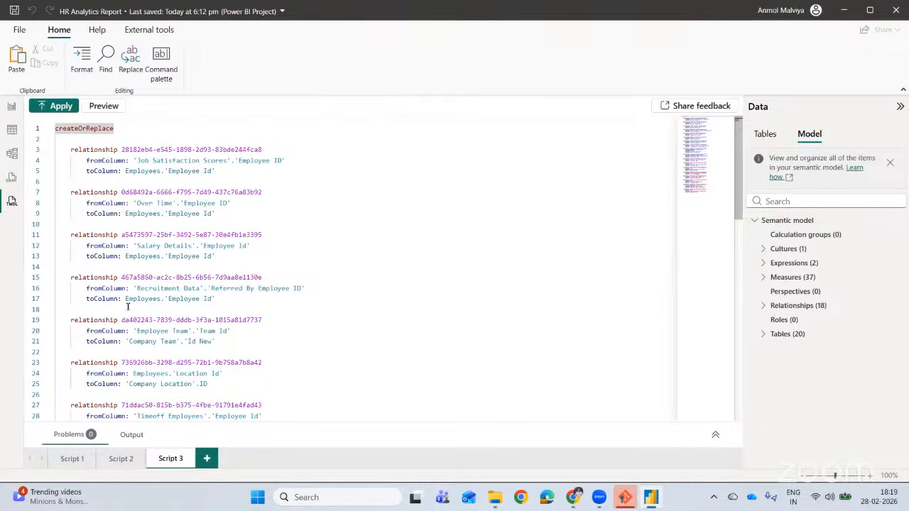
Rename Script 1, which holds the full model definition, as Semantic Model.
{"action": "left_click", "coordinate": [73, 460]}
{"action": "left_click", "coordinate": [121, 459]}
{"action": "double_click", "coordinate": [72, 459]}
{"action": "type", "text": "Semantic Model"}
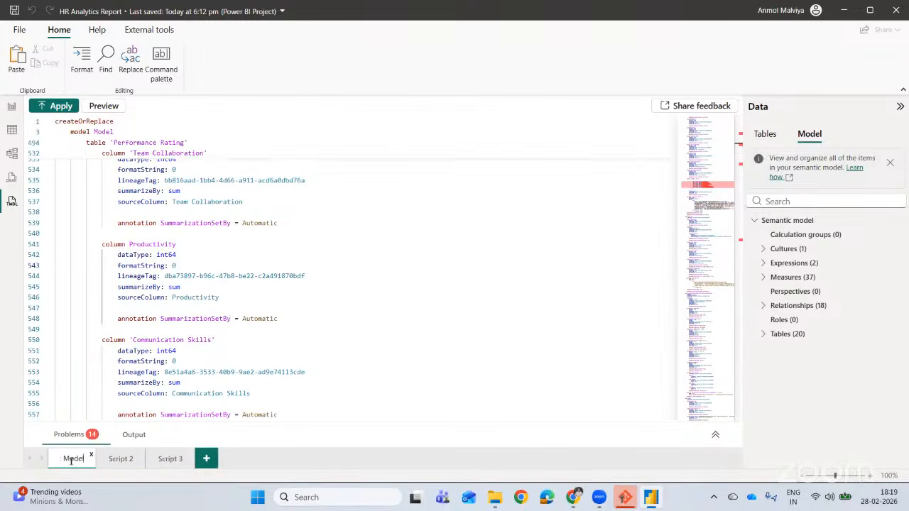
{"action": "key", "text": "Return"}
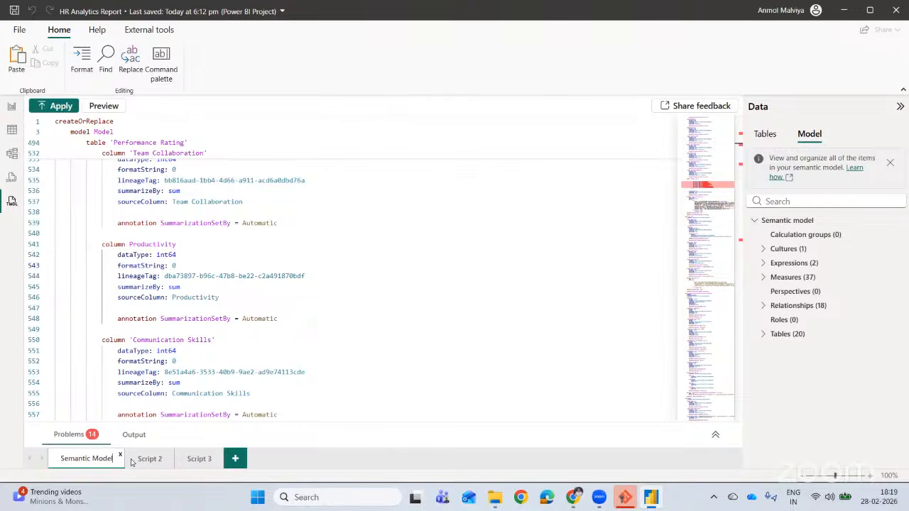
Rename Script 2 as Measures and Script 3 as Relationship.
{"action": "left_click", "coordinate": [137, 462]}
{"action": "double_click", "coordinate": [135, 459]}
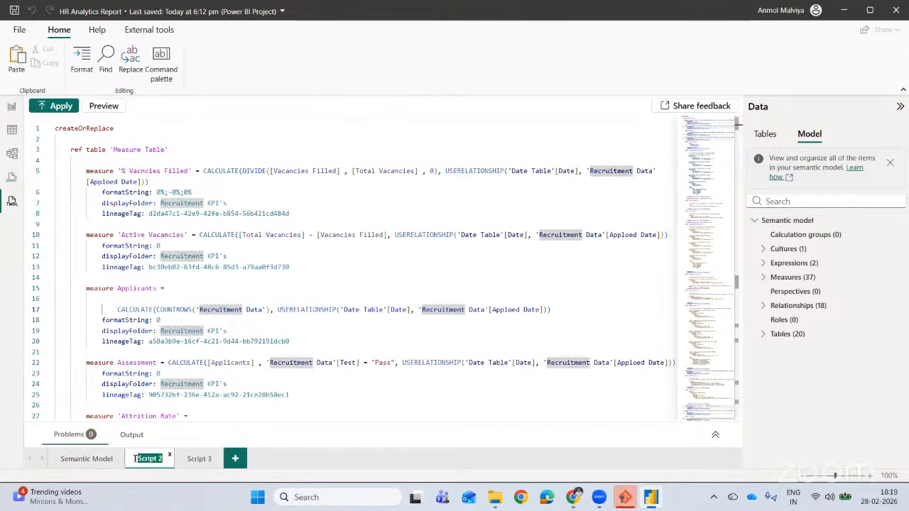
{"action": "type", "text": "Measures"}
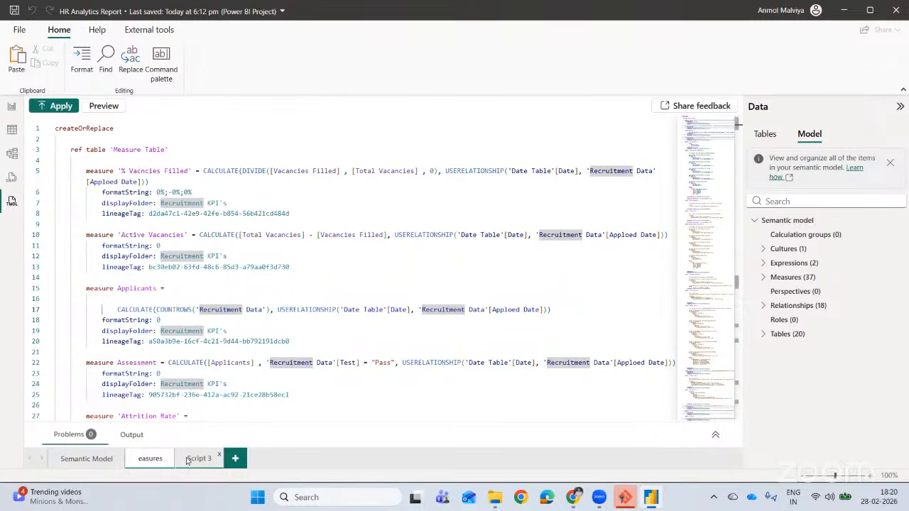
{"action": "left_click", "coordinate": [197, 459]}
{"action": "double_click", "coordinate": [187, 458]}
{"action": "type", "text": "Relationship"}
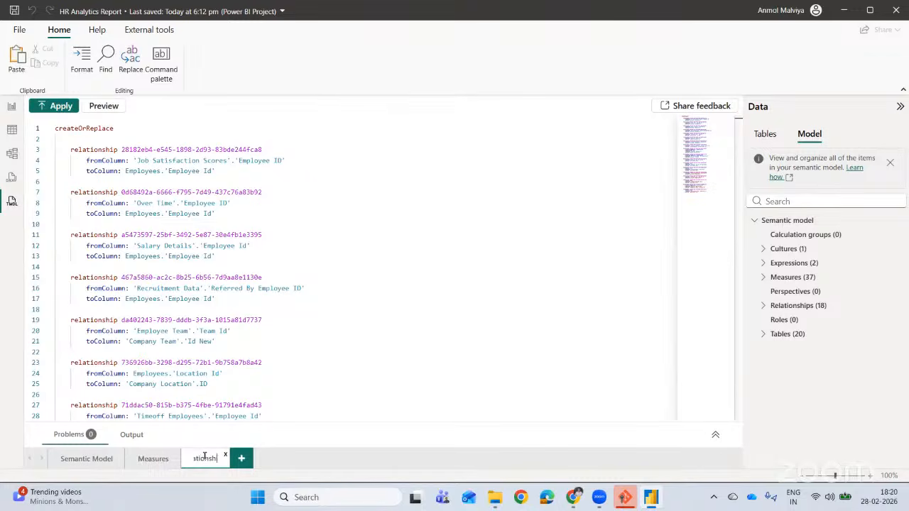
{"action": "key", "text": "Return"}
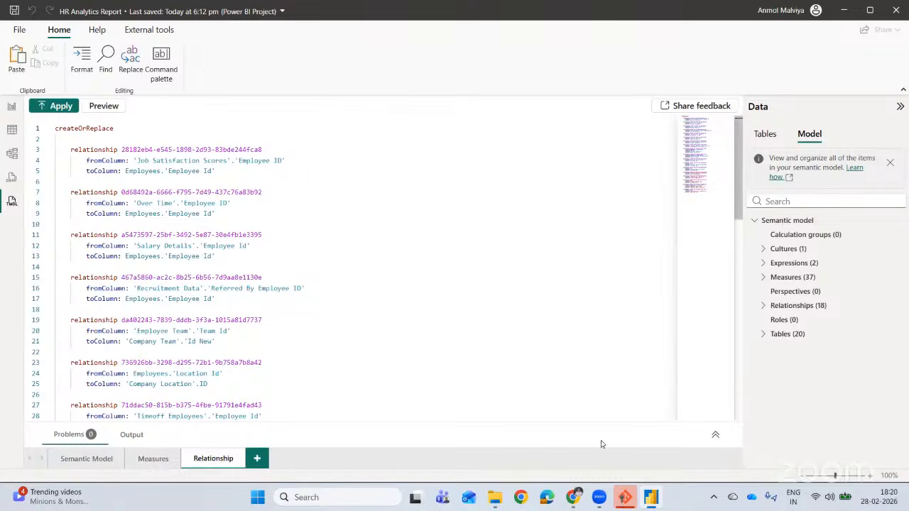
In File Explorer, compare the HR Analytics Report.SemanticModel folder in TMDL VIEW - 2 with the one in TMDL View, including its TMDLScripts folder.
{"action": "mouse_move", "coordinate": [495, 497]}
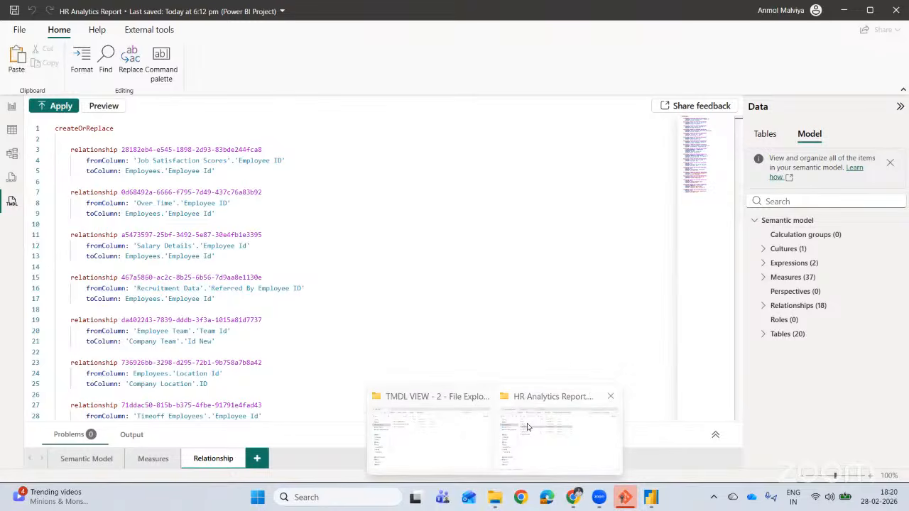
{"action": "left_click", "coordinate": [528, 427]}
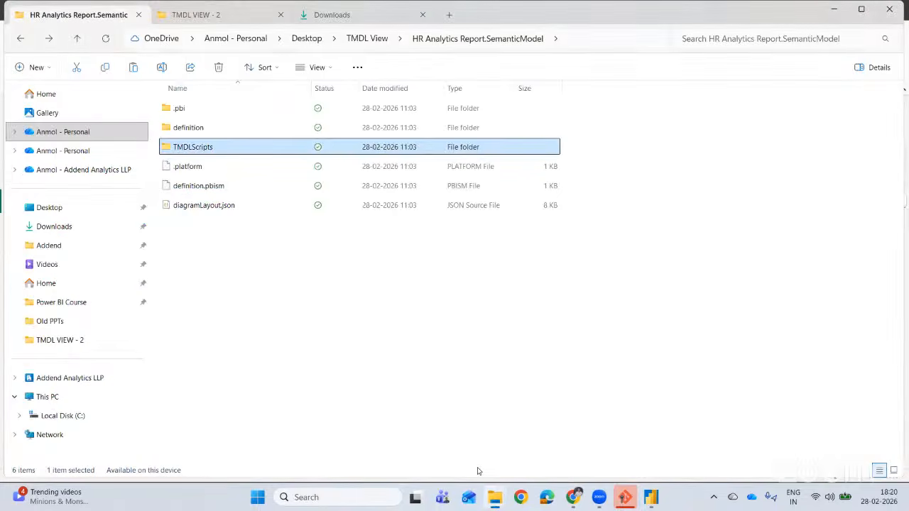
{"action": "left_click", "coordinate": [210, 15]}
{"action": "double_click", "coordinate": [202, 125]}
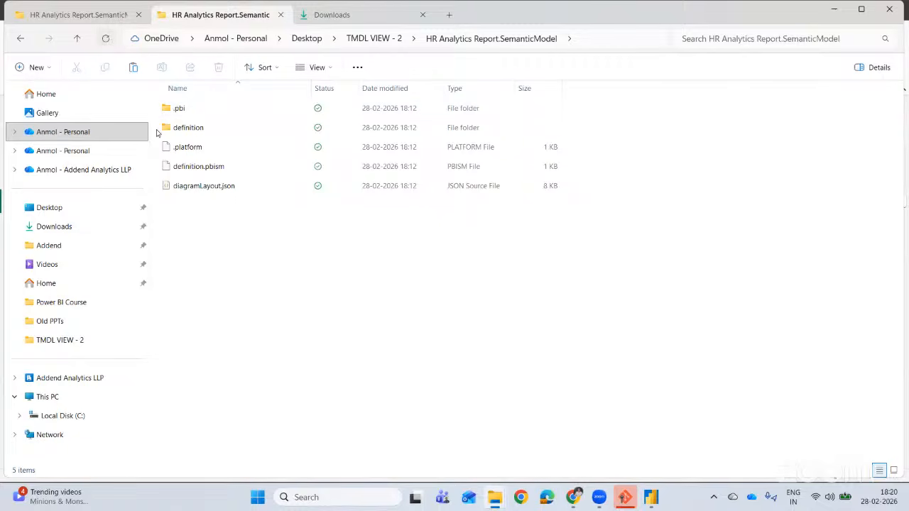
{"action": "double_click", "coordinate": [190, 128]}
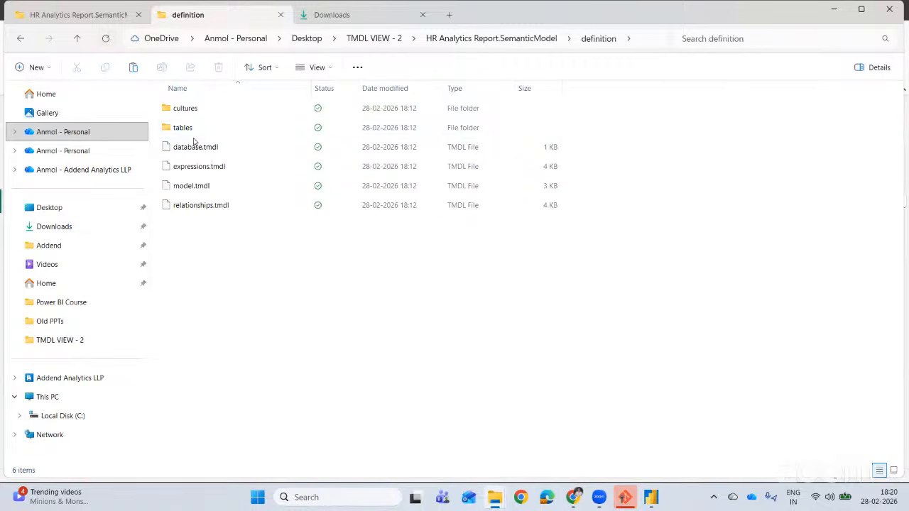
{"action": "left_click", "coordinate": [20, 39]}
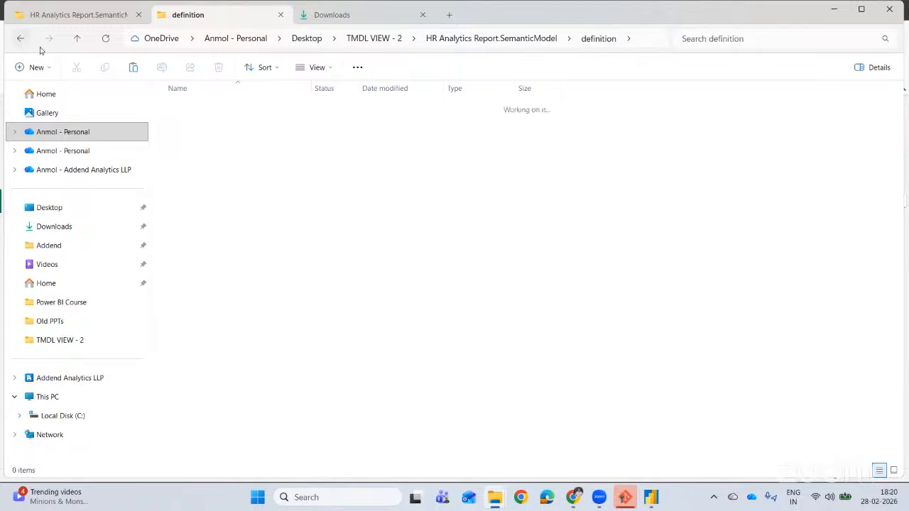
{"action": "double_click", "coordinate": [179, 127]}
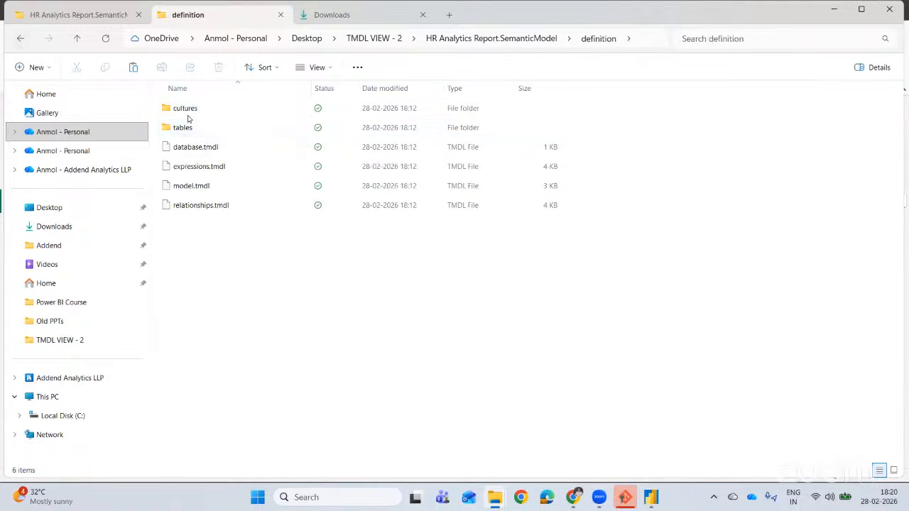
{"action": "left_click", "coordinate": [65, 16]}
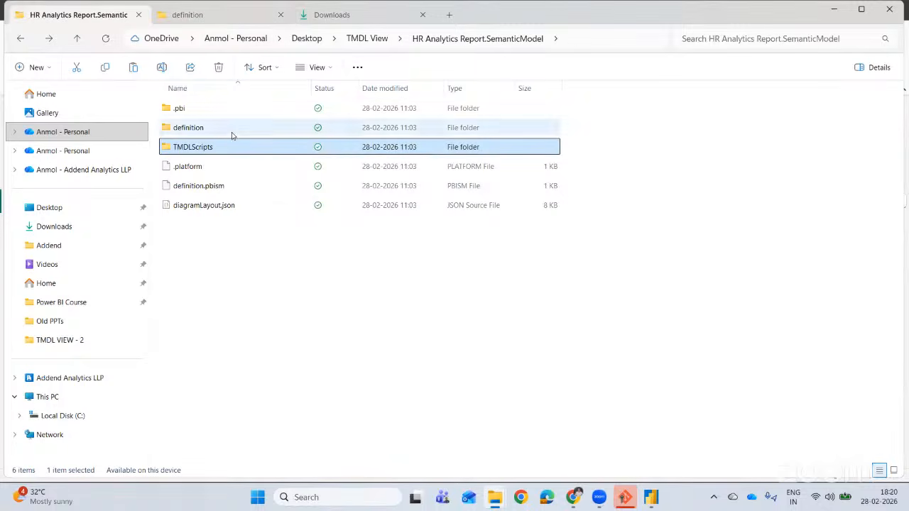
{"action": "double_click", "coordinate": [211, 145]}
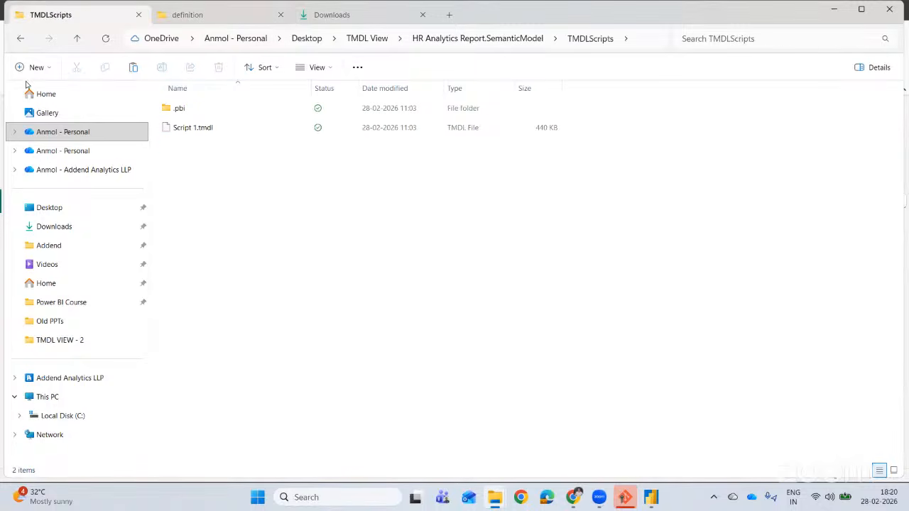
Return to Power BI Desktop and save the HR Analytics Report project.
{"action": "left_click", "coordinate": [649, 498]}
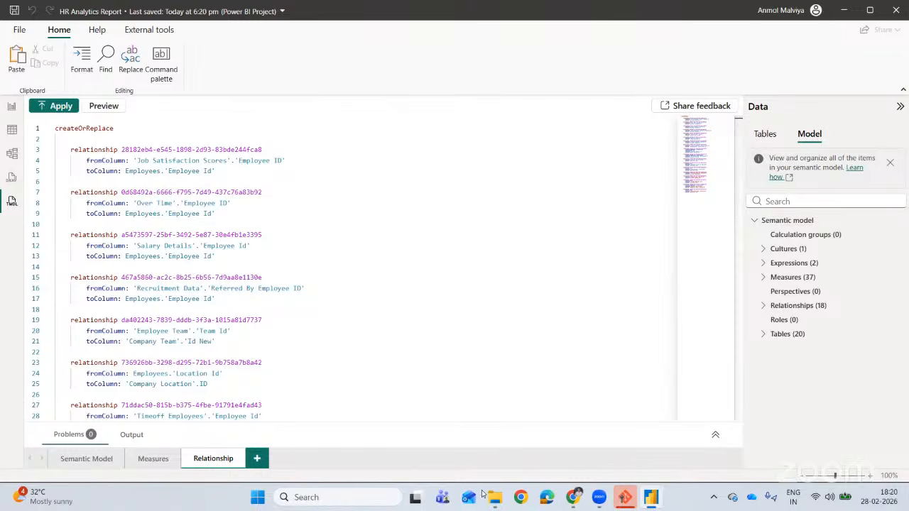
In File Explorer, open the TMDLScripts folder under TMDL VIEW - 2's HR Analytics Report.SemanticModel and examine the saved TMDL script files.
{"action": "mouse_move", "coordinate": [495, 502]}
{"action": "left_click", "coordinate": [539, 434]}
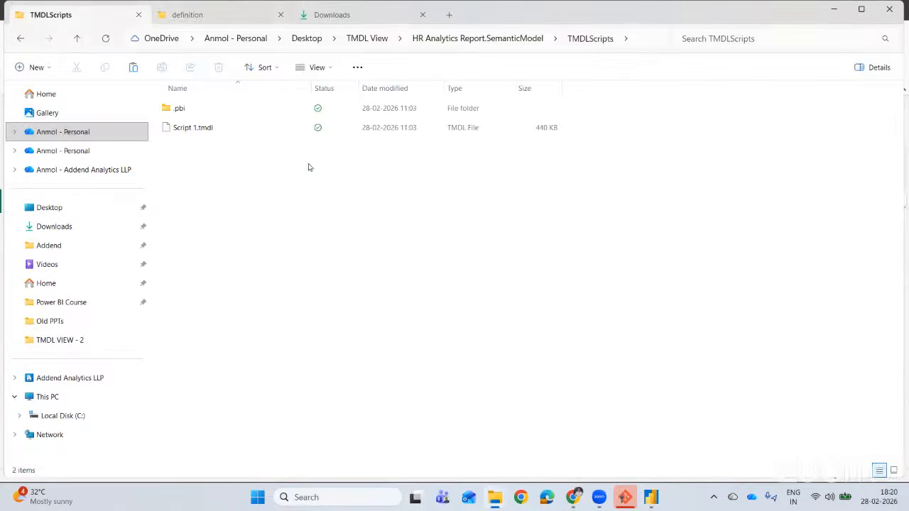
{"action": "left_click", "coordinate": [201, 19]}
{"action": "left_click", "coordinate": [19, 40]}
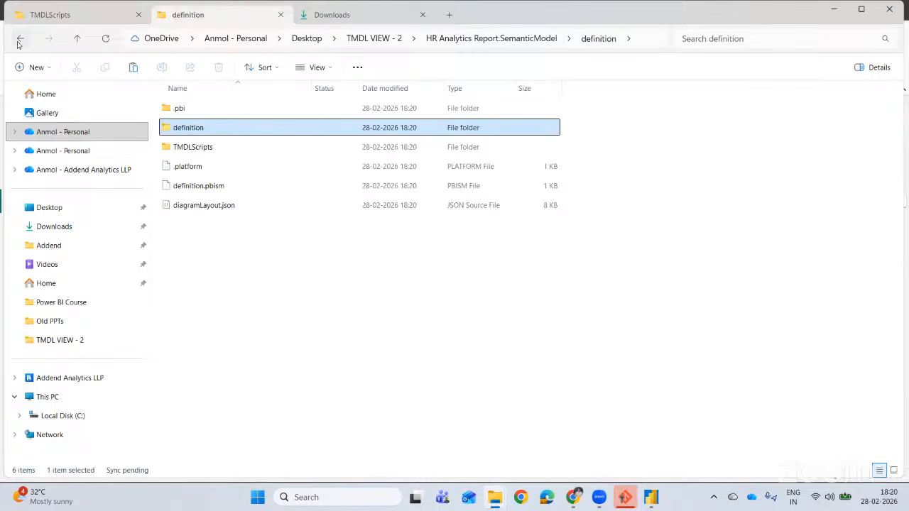
{"action": "double_click", "coordinate": [223, 147]}
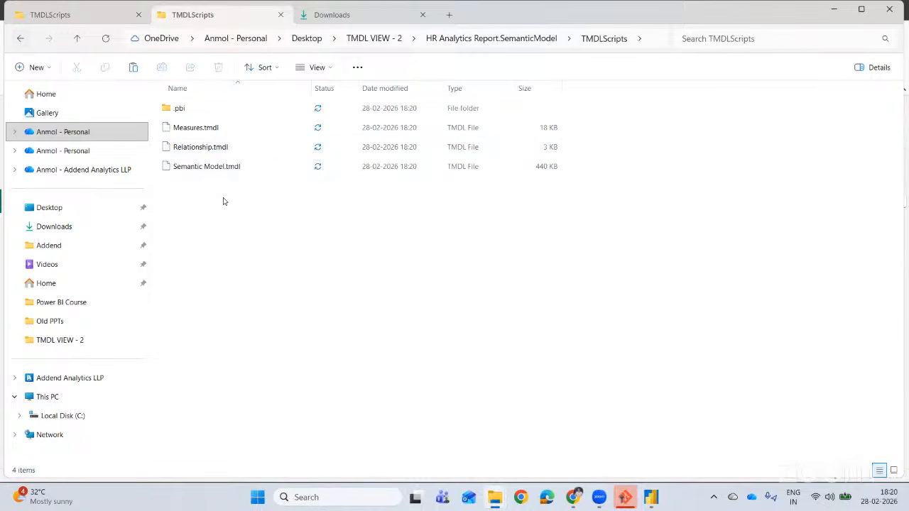
{"action": "left_click_drag", "start_coordinate": [223, 193], "coordinate": [206, 126]}
{"action": "mouse_move", "coordinate": [655, 497]}
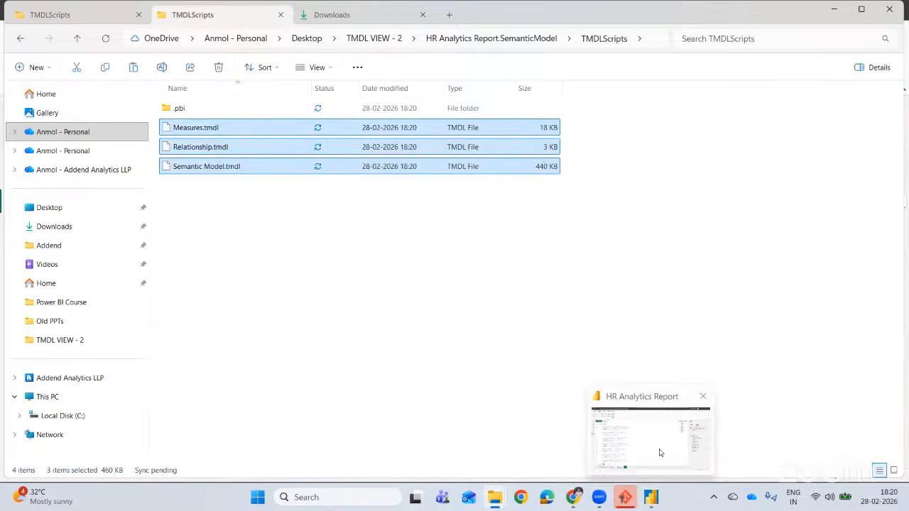
{"action": "left_click", "coordinate": [445, 333]}
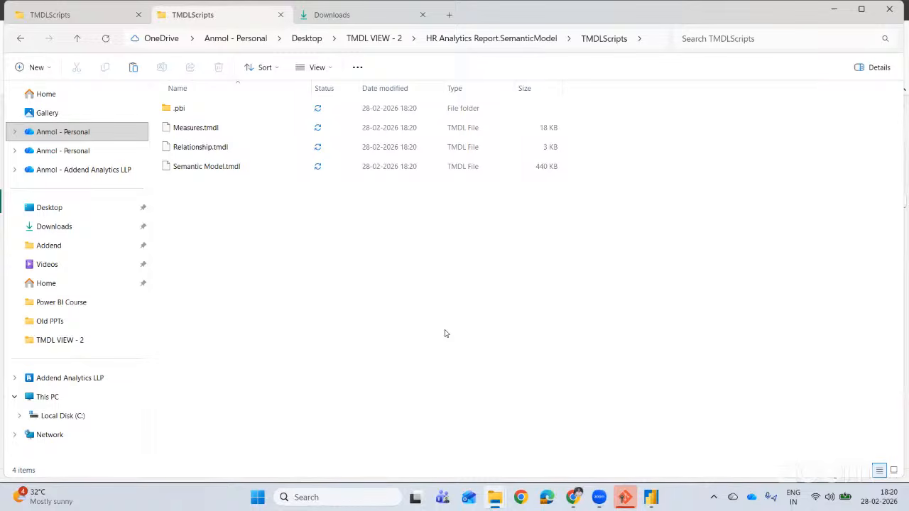
Compare the script tabs in Power BI Desktop with the saved files in File Explorer's TMDLScripts folder, selecting Measures.tmdl.
{"action": "left_click", "coordinate": [660, 506]}
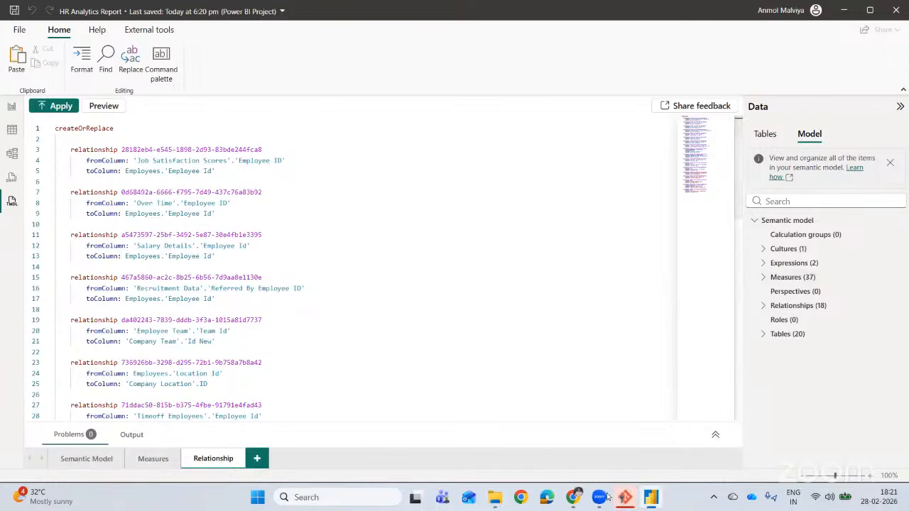
{"action": "mouse_move", "coordinate": [495, 498]}
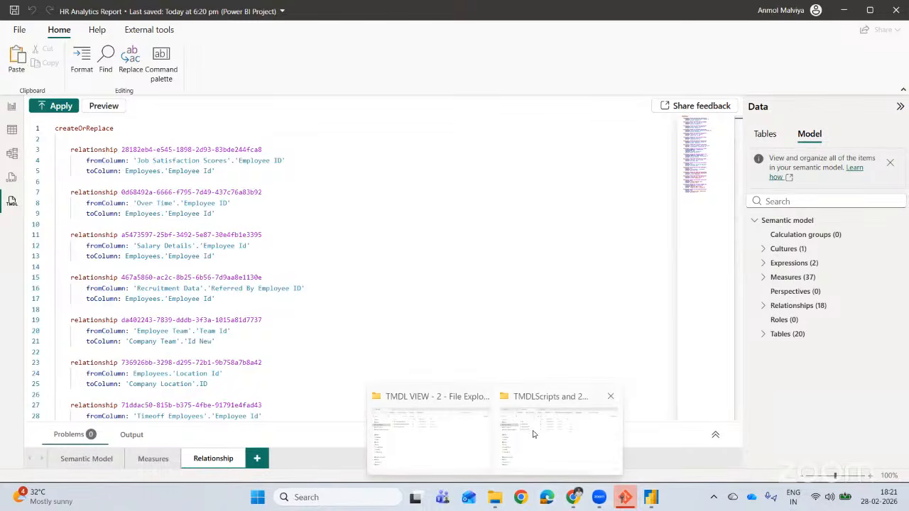
{"action": "left_click", "coordinate": [533, 433]}
{"action": "left_click", "coordinate": [222, 129]}
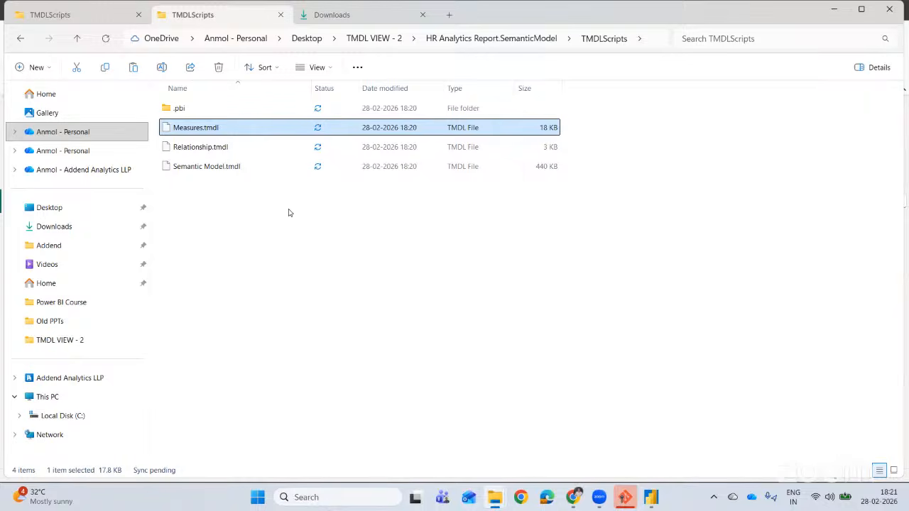
{"action": "left_click", "coordinate": [651, 497]}
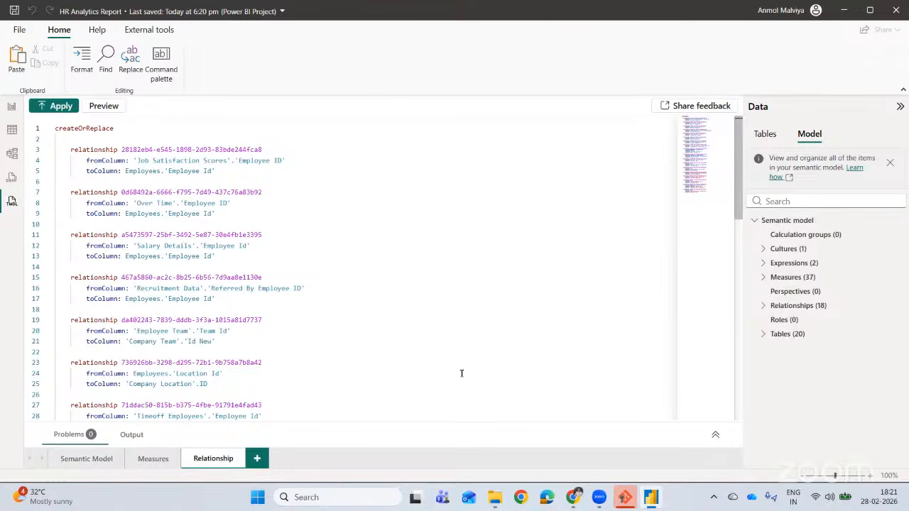
Switch to Chrome and review the TMDL View Usecases list in Google Tasks.
{"action": "left_click", "coordinate": [572, 497]}
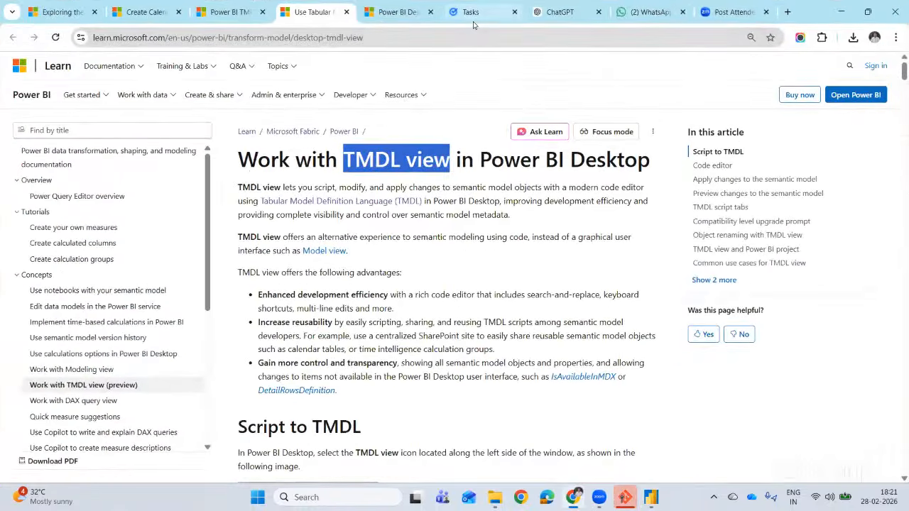
{"action": "left_click", "coordinate": [473, 20]}
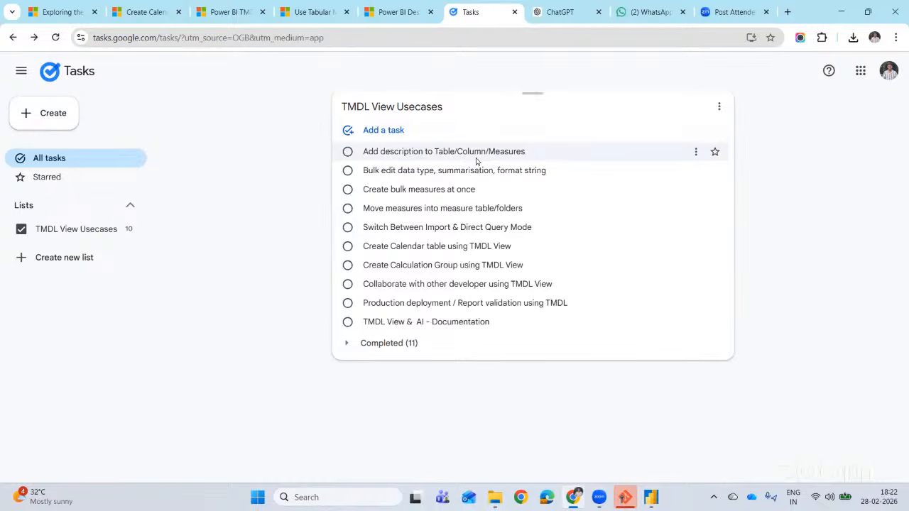
Return to Power BI Desktop and script the Employees table from the semantic model into a new TMDL script.
{"action": "left_click", "coordinate": [651, 497]}
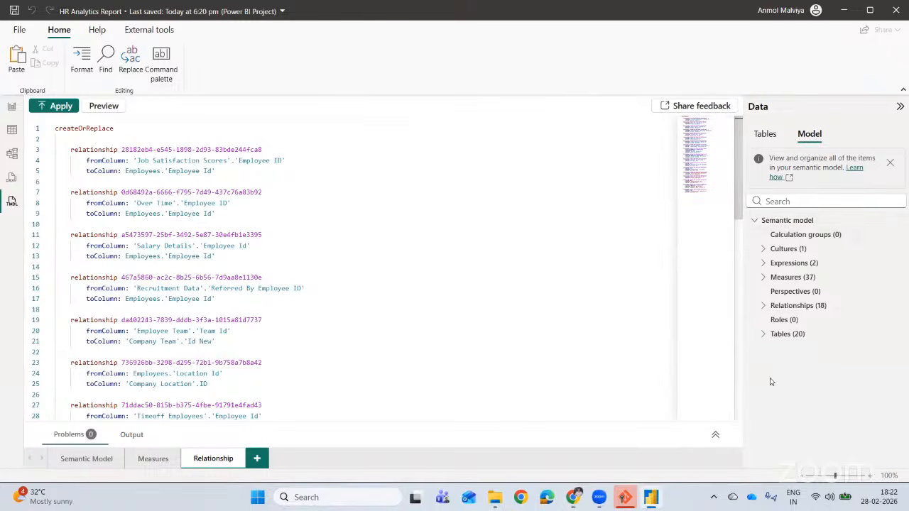
{"action": "left_click", "coordinate": [763, 334]}
{"action": "scroll", "coordinate": [781, 396], "scroll_direction": "down", "scroll_amount": 4}
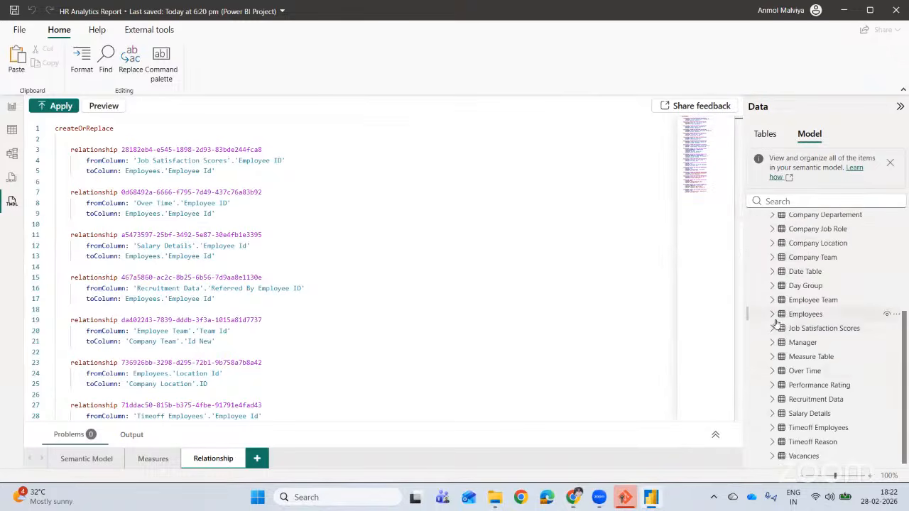
{"action": "left_click_drag", "start_coordinate": [816, 318], "coordinate": [376, 291]}
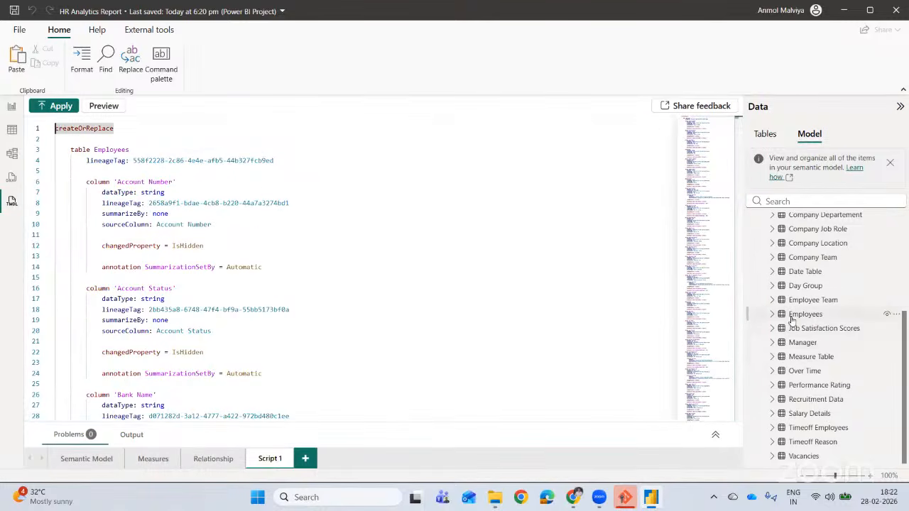
{"action": "mouse_move", "coordinate": [793, 320]}
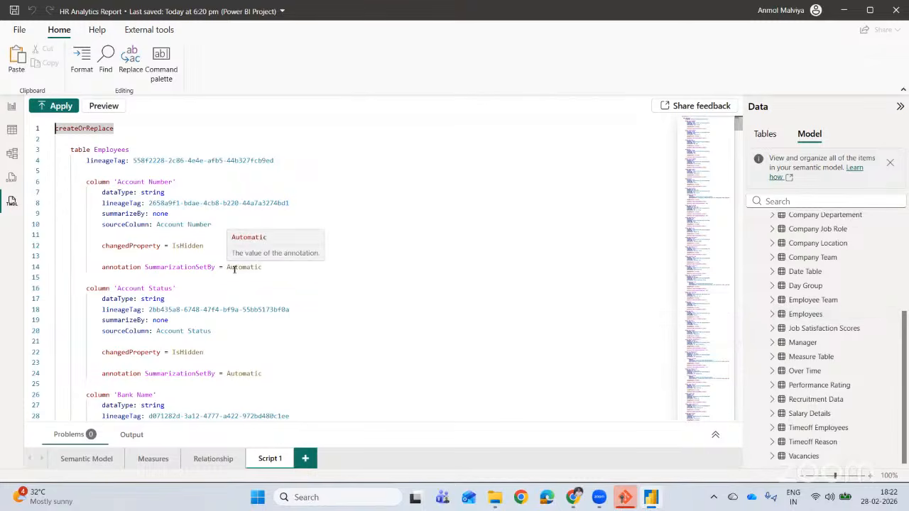
Add the description "/// this table contain employess information" above table Employees, apply the script and check the table's details.
{"action": "left_click", "coordinate": [91, 140]}
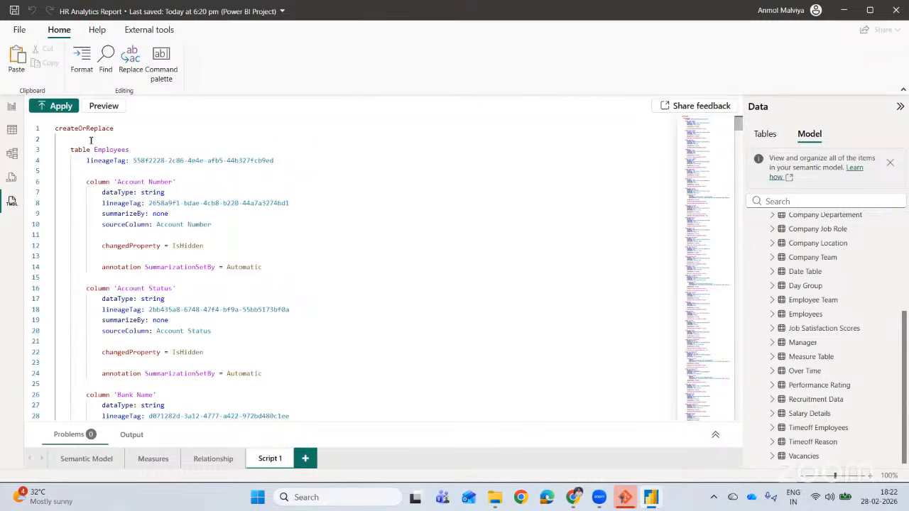
{"action": "key", "text": "Tab"}
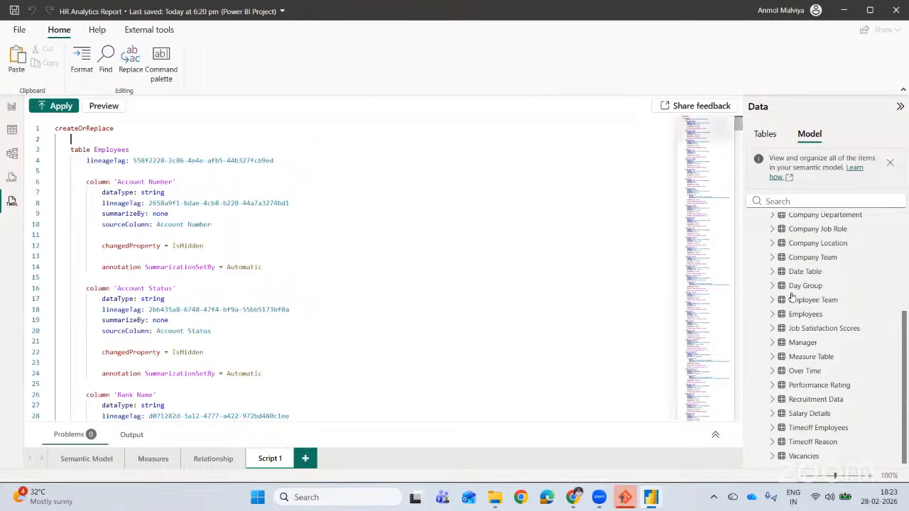
{"action": "right_click", "coordinate": [817, 314]}
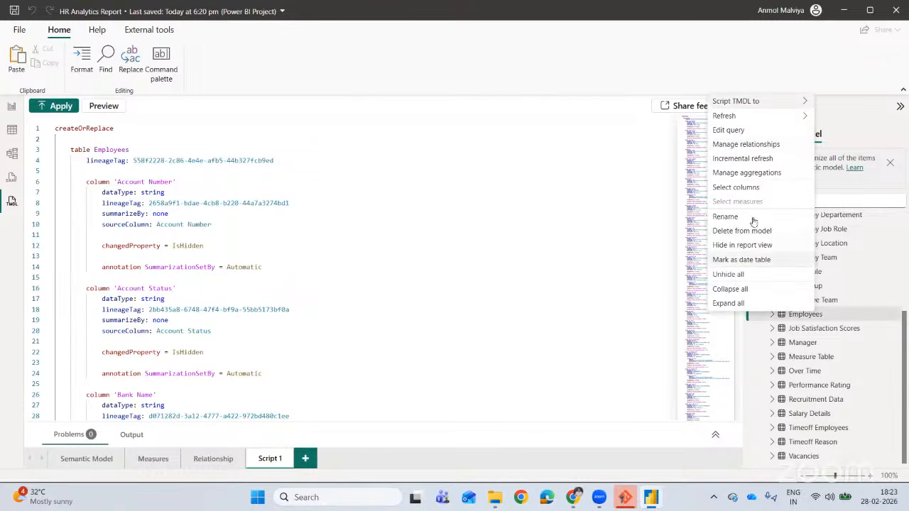
{"action": "left_click", "coordinate": [835, 314]}
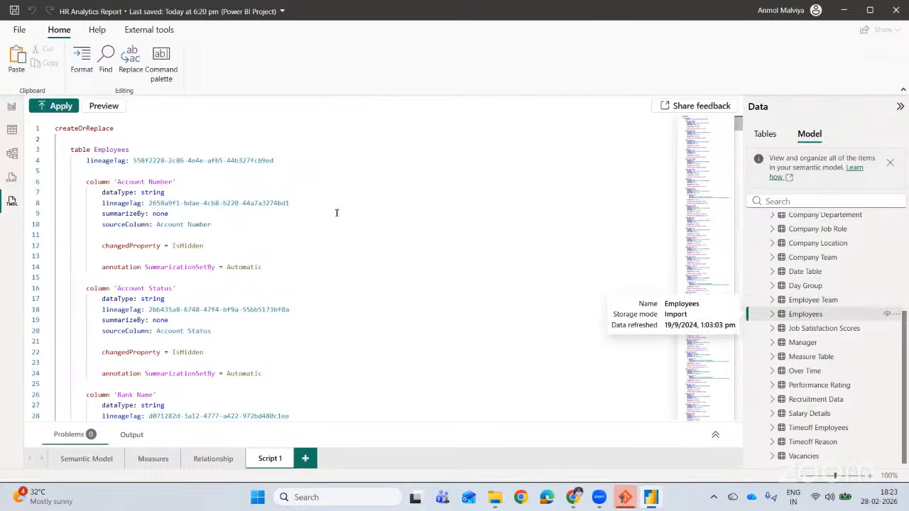
{"action": "left_click", "coordinate": [125, 140]}
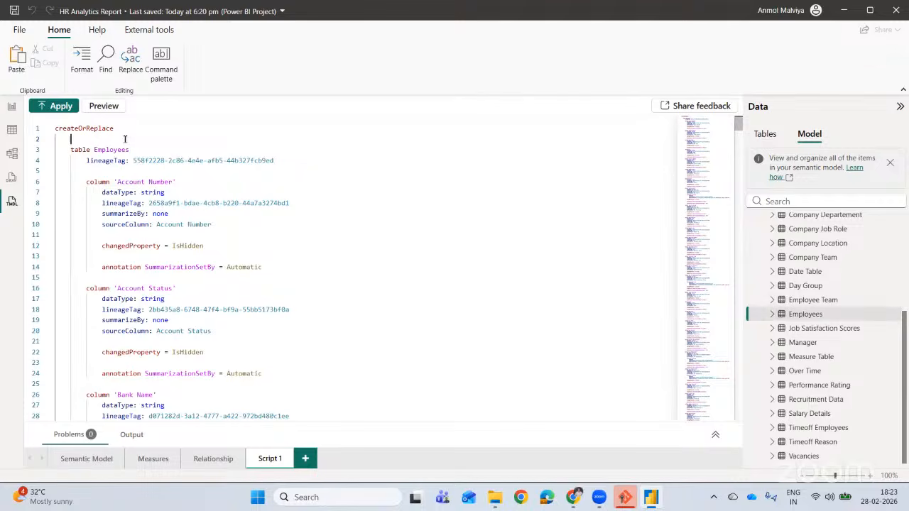
{"action": "type", "text": "/// this table contain employess information"}
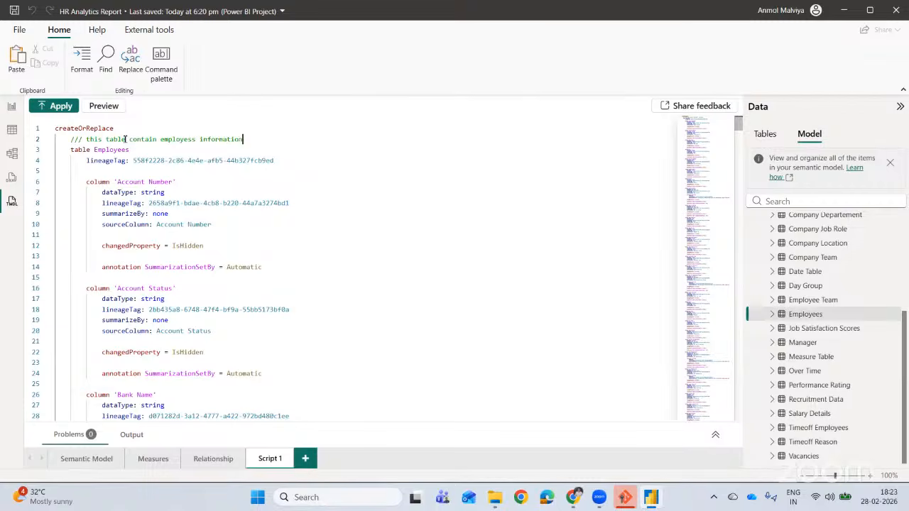
{"action": "left_click", "coordinate": [58, 106]}
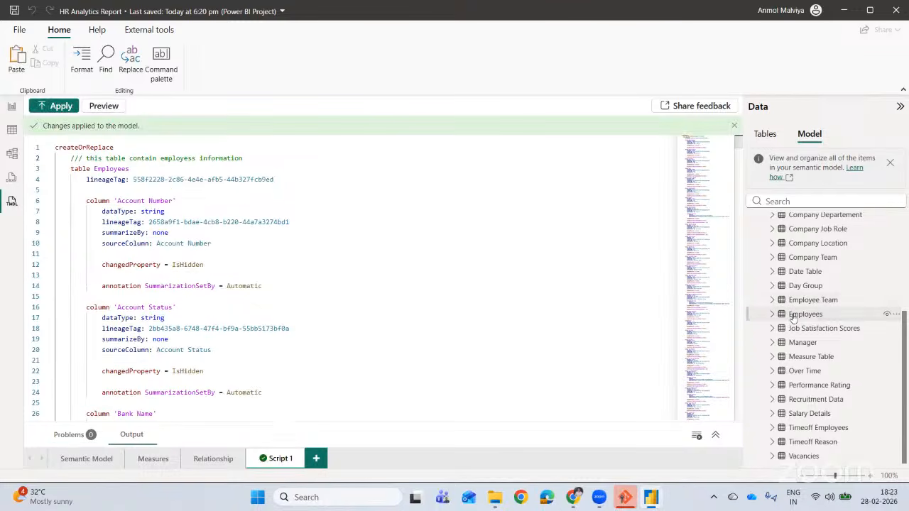
{"action": "mouse_move", "coordinate": [793, 319]}
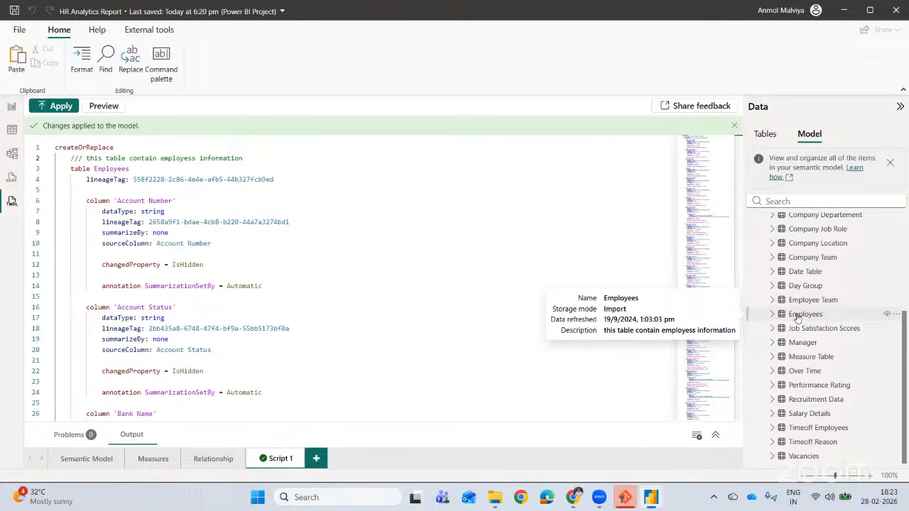
{"action": "left_click", "coordinate": [796, 316]}
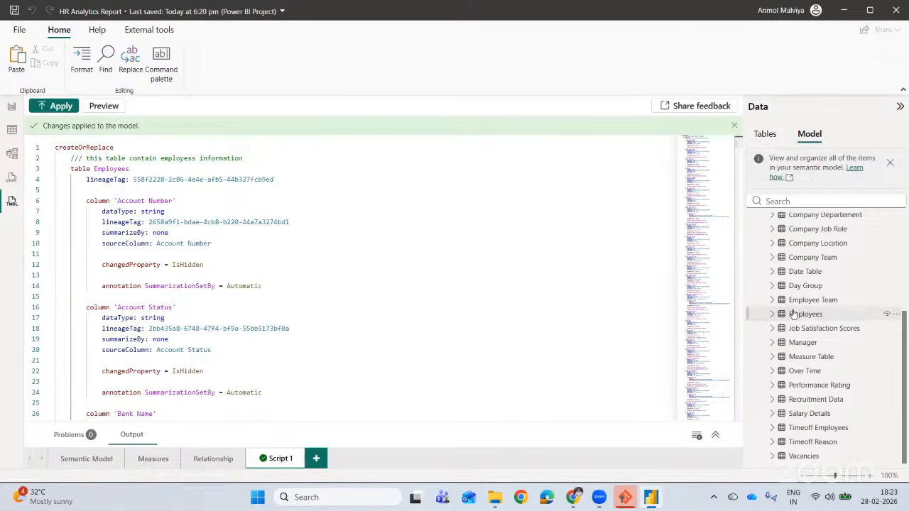
Expand the model's measures and script the Active Vacancies measure into a new TMDL script.
{"action": "scroll", "coordinate": [793, 314], "scroll_direction": "up", "scroll_amount": 5}
{"action": "left_click", "coordinate": [764, 277]}
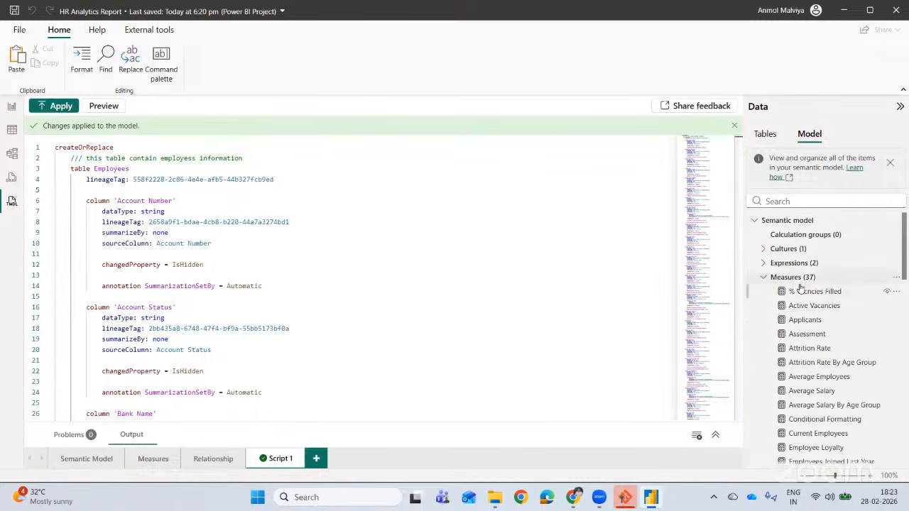
{"action": "left_click_drag", "start_coordinate": [817, 308], "coordinate": [415, 305]}
Add the description "/// this measure shows active vacancies" directly above the Active Vacancies measure definition.
{"action": "left_click", "coordinate": [128, 161]}
{"action": "key", "text": "Tab"}
{"action": "key", "text": "Tab"}
{"action": "type", "text": "/// "}
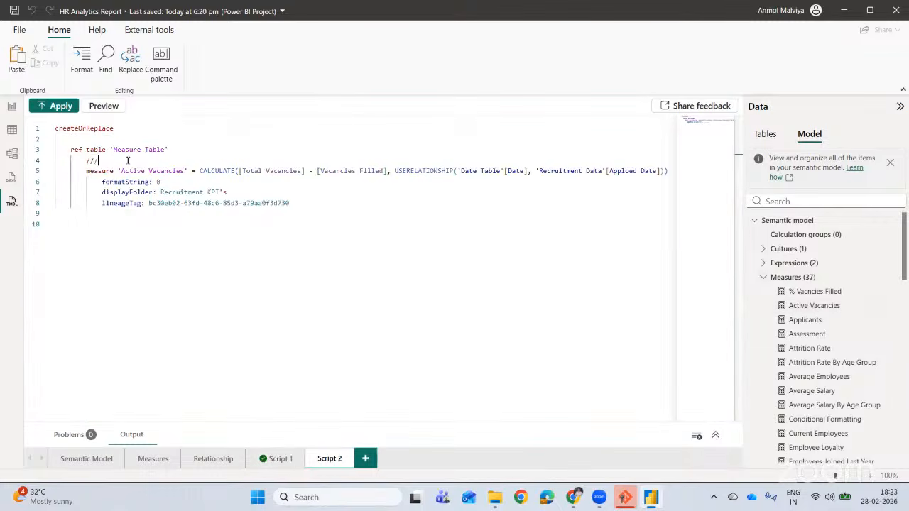
{"action": "type", "text": "this measure shows active vacancies"}
{"action": "key", "text": "Return"}
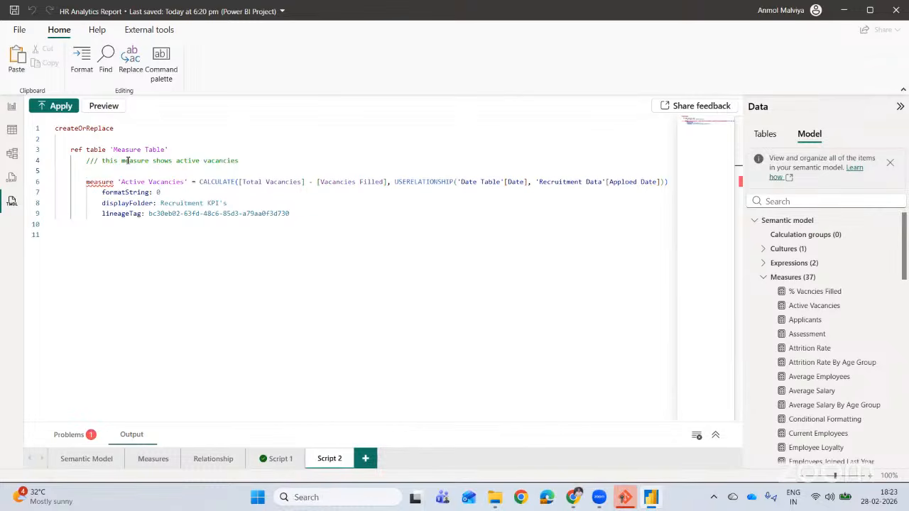
{"action": "key", "text": "BackSpace"}
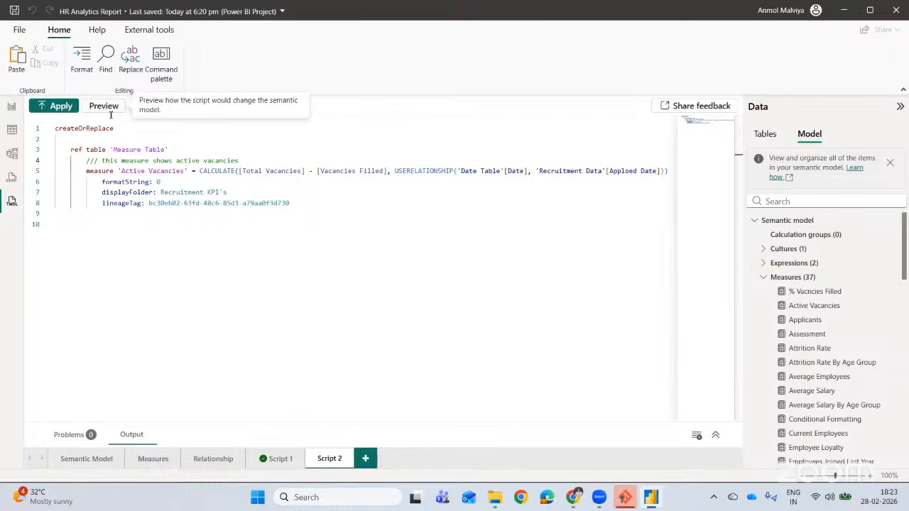
Preview how the Active Vacancies description changes the semantic model, then close the comparison and apply the script.
{"action": "left_click", "coordinate": [100, 106]}
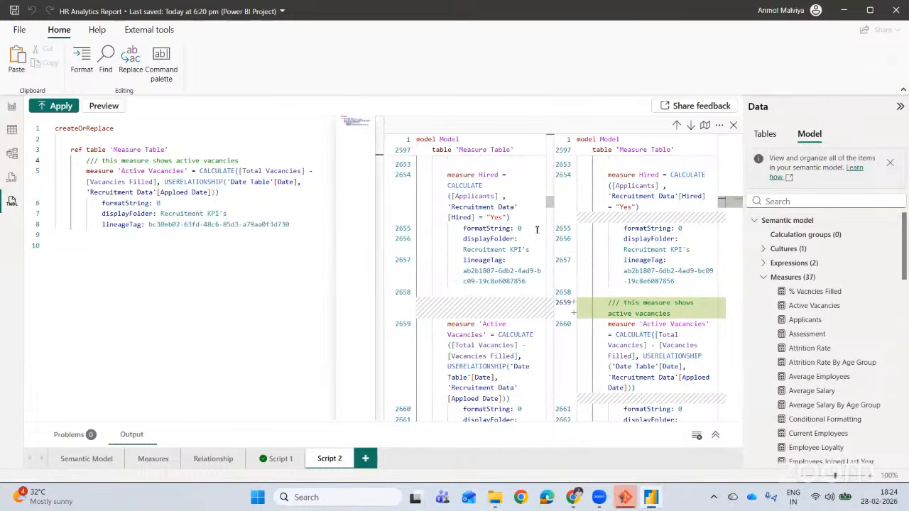
{"action": "scroll", "coordinate": [607, 277], "scroll_direction": "down", "scroll_amount": 1}
{"action": "scroll", "coordinate": [607, 277], "scroll_direction": "up", "scroll_amount": 3}
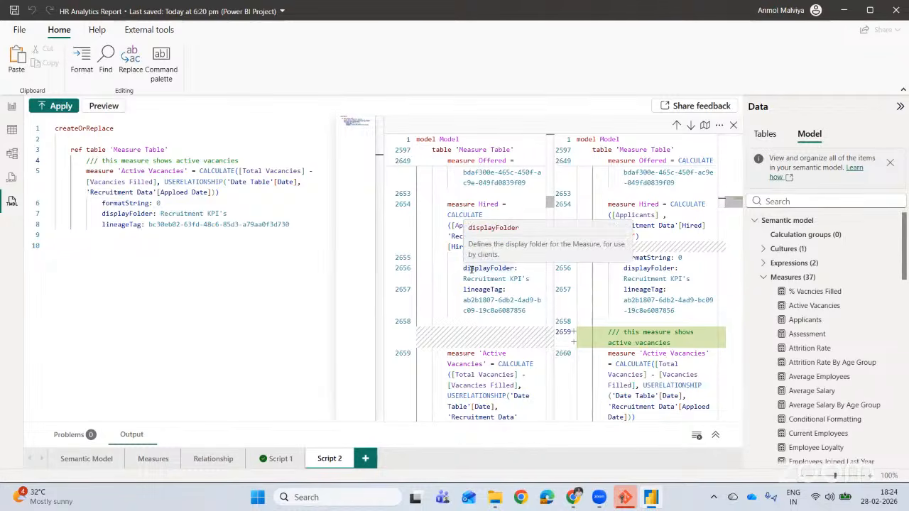
{"action": "left_click", "coordinate": [734, 126]}
{"action": "left_click", "coordinate": [61, 106]}
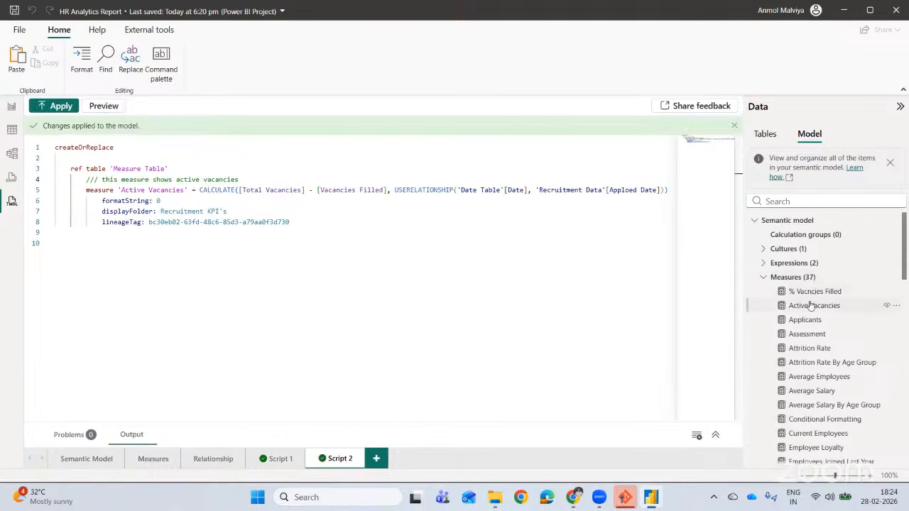
{"action": "mouse_move", "coordinate": [813, 308]}
Script the entire Measures group of the semantic model into a new TMDL script and select all of its code.
{"action": "scroll", "coordinate": [781, 298], "scroll_direction": "down", "scroll_amount": 3}
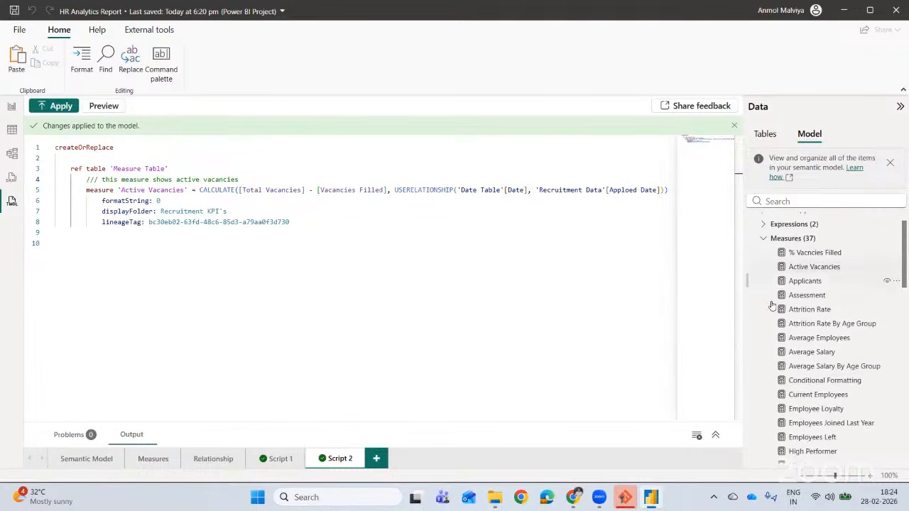
{"action": "scroll", "coordinate": [788, 288], "scroll_direction": "up", "scroll_amount": 4}
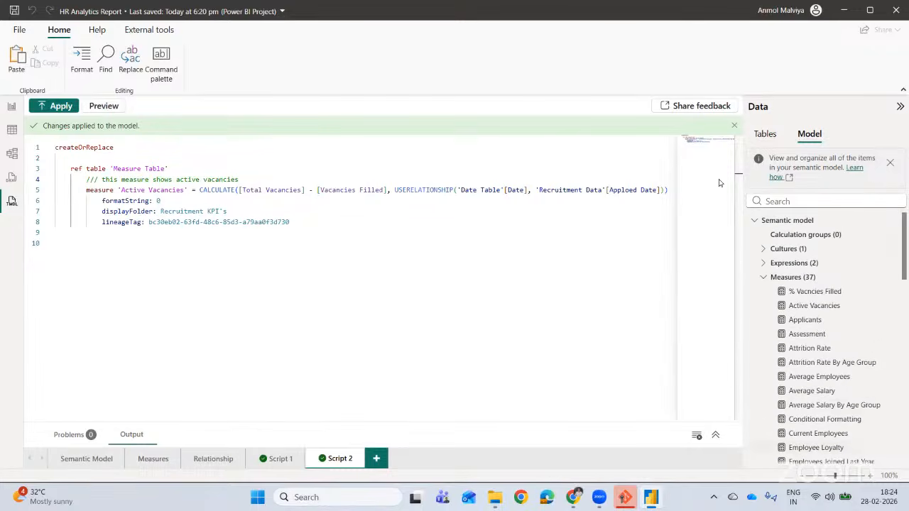
{"action": "left_click_drag", "start_coordinate": [813, 282], "coordinate": [414, 274]}
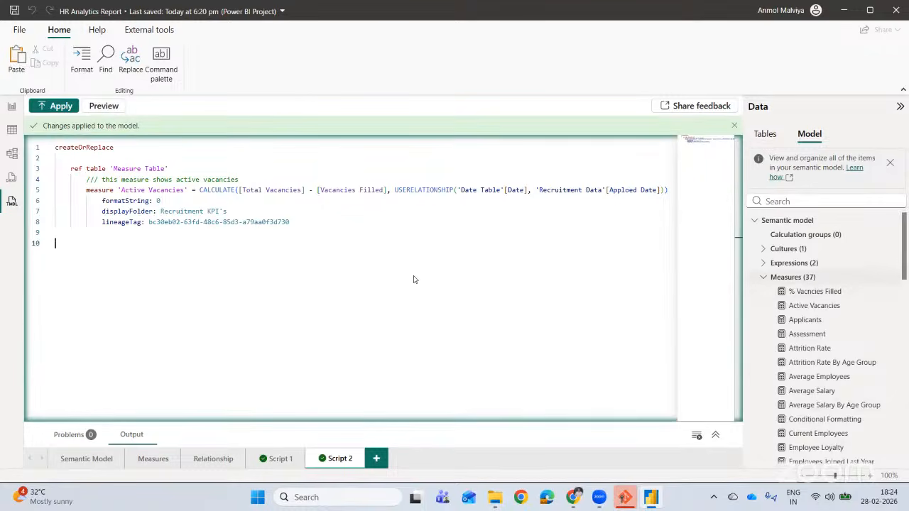
{"action": "left_click", "coordinate": [270, 213]}
{"action": "key", "text": "ctrl+a"}
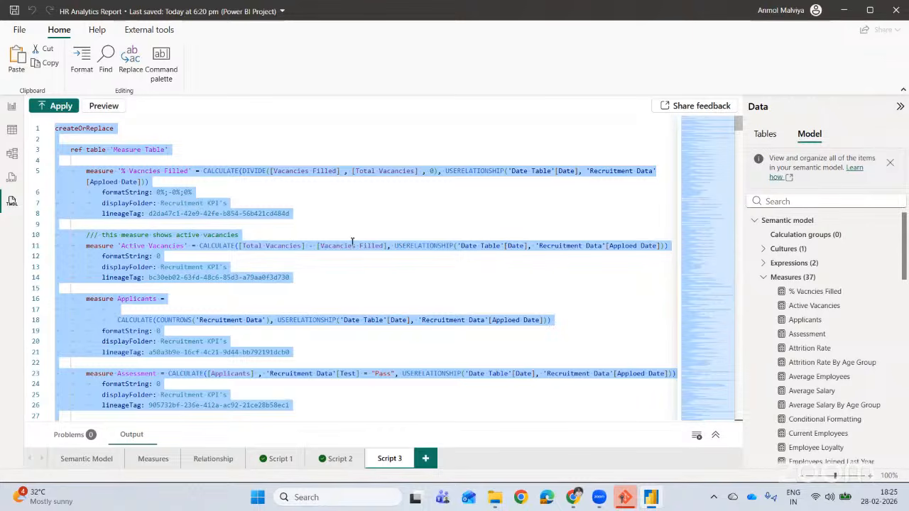
Deselect the code, examine the scripted measure definitions under Measure Table and collapse the model's Measures group.
{"action": "mouse_move", "coordinate": [243, 171]}
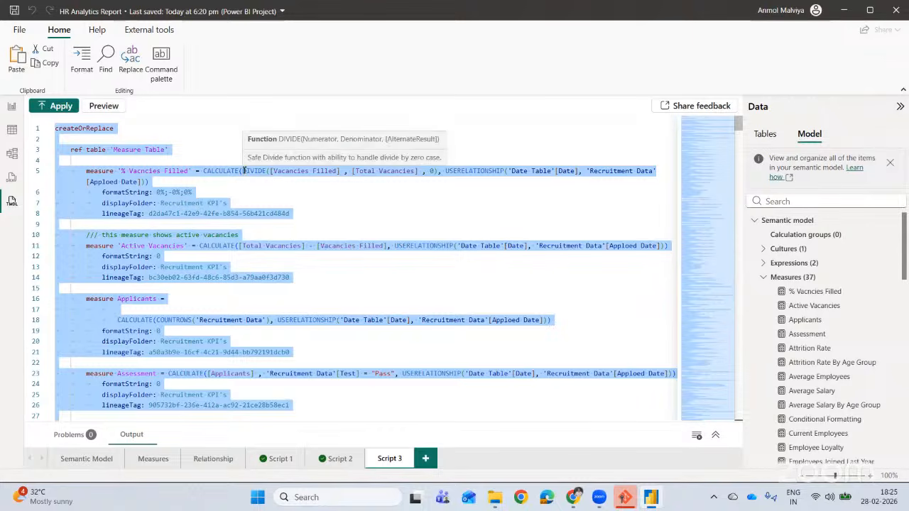
{"action": "left_click", "coordinate": [243, 182]}
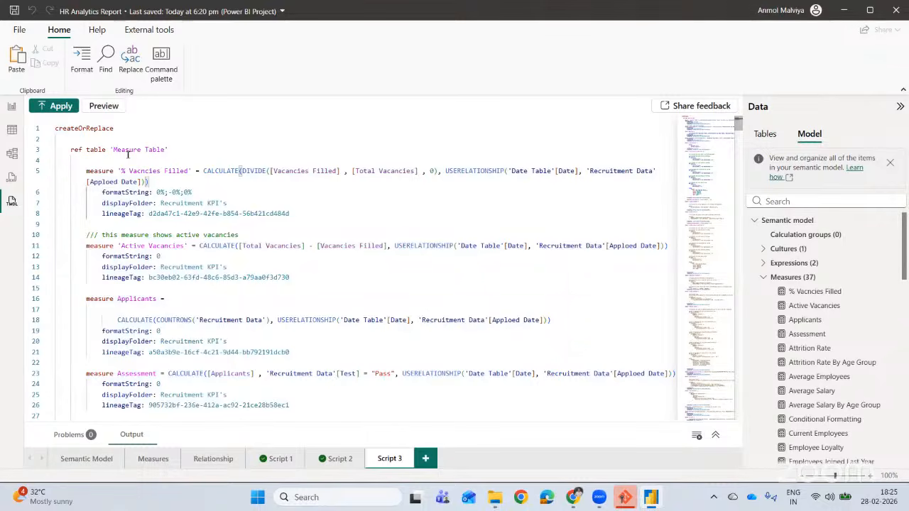
{"action": "scroll", "coordinate": [325, 290], "scroll_direction": "down", "scroll_amount": 1}
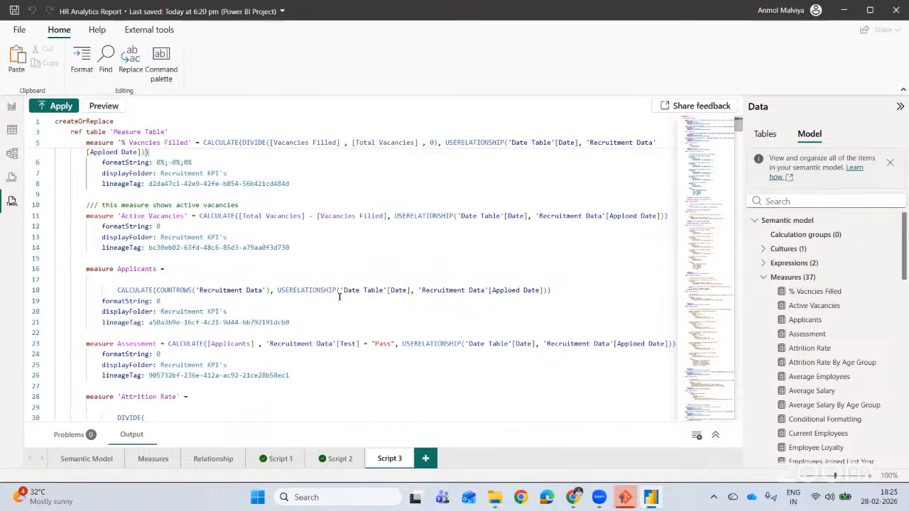
{"action": "scroll", "coordinate": [347, 304], "scroll_direction": "up", "scroll_amount": 1}
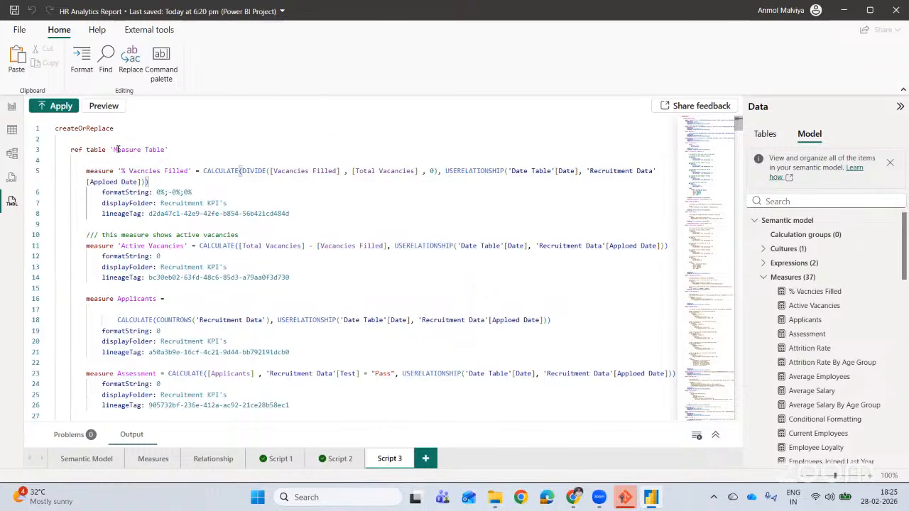
{"action": "left_click", "coordinate": [761, 277]}
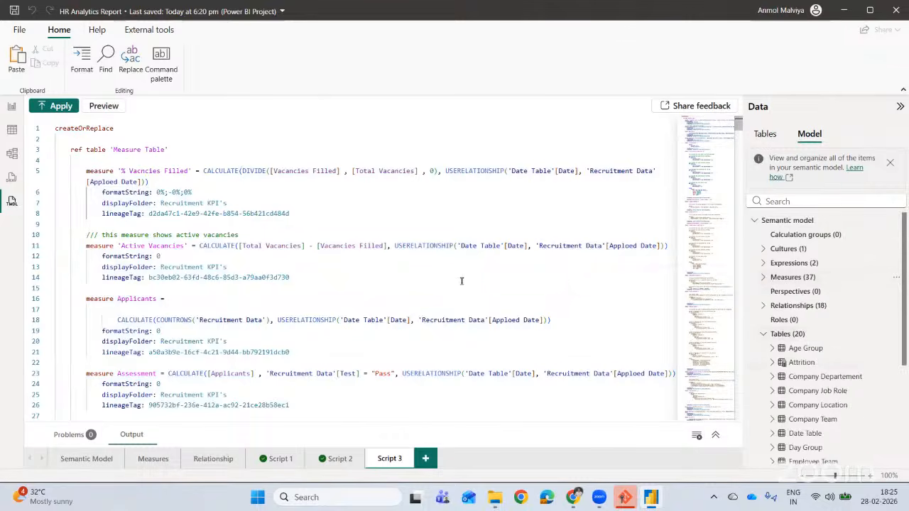
Switch to Google Tasks, mark the "Add description to Table/Column/Measures" task as completed, and return to Power BI Desktop.
{"action": "left_click", "coordinate": [573, 497]}
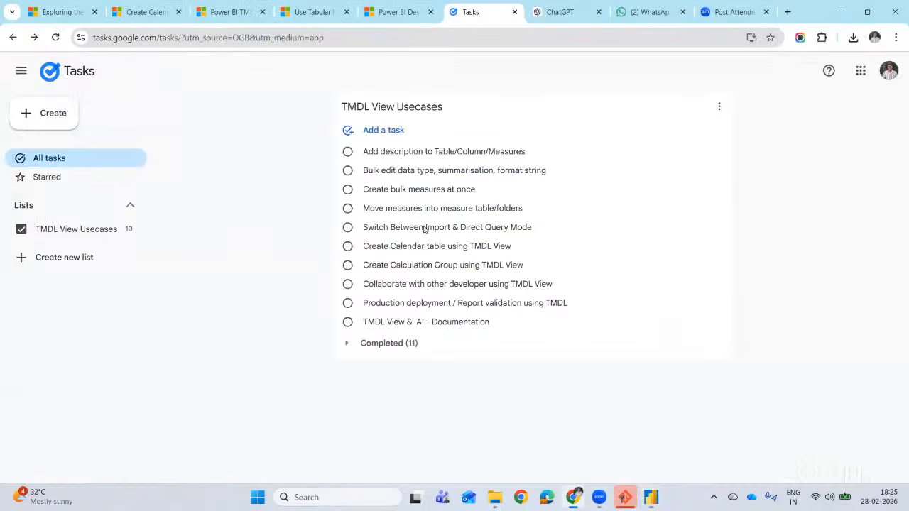
{"action": "left_click", "coordinate": [348, 152]}
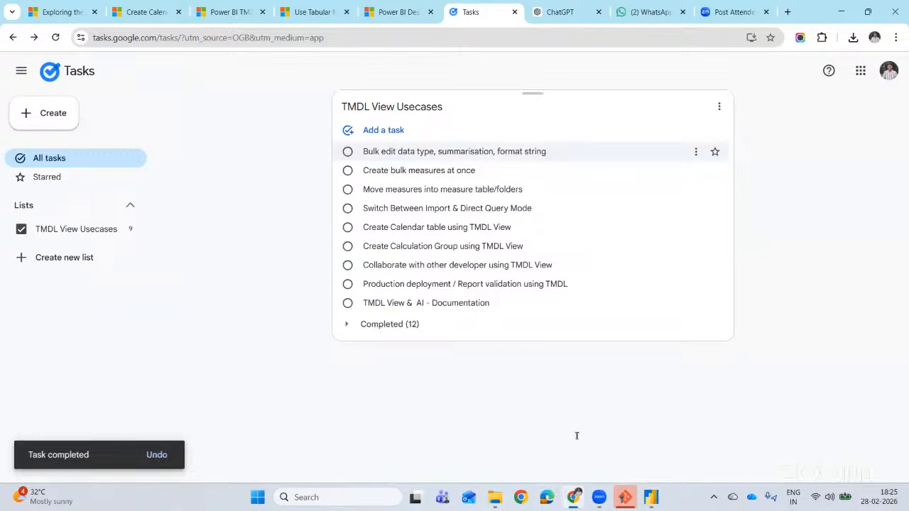
{"action": "left_click", "coordinate": [573, 497]}
Show the Employees table's data in Table view and look through its columns.
{"action": "left_click", "coordinate": [12, 129]}
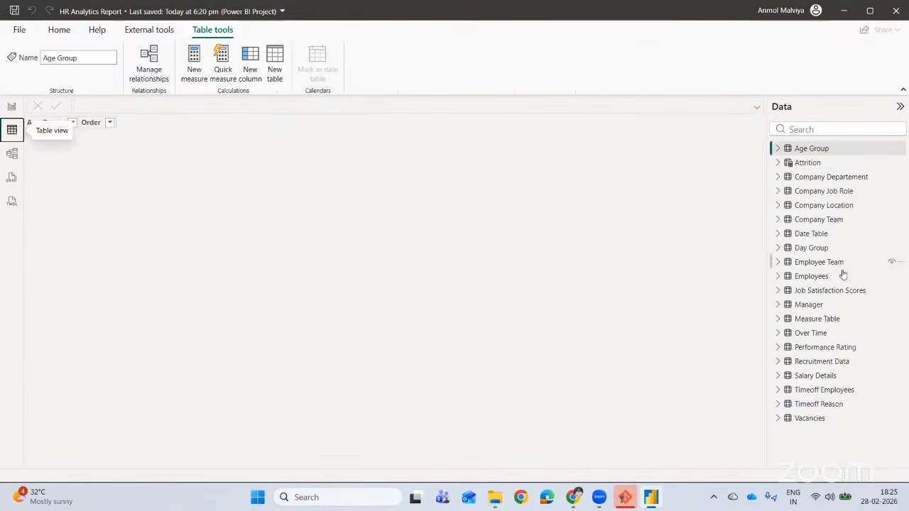
{"action": "left_click", "coordinate": [813, 276]}
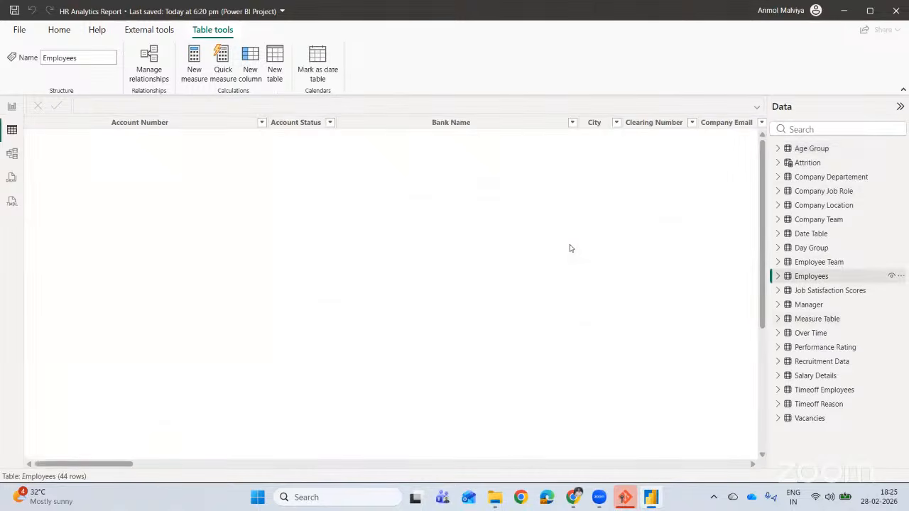
{"action": "left_click_drag", "start_coordinate": [126, 466], "coordinate": [179, 465]}
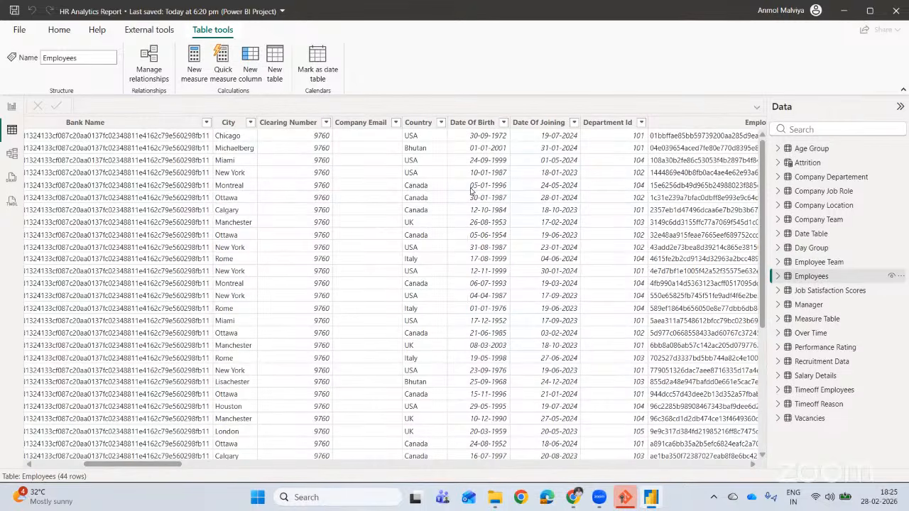
Show the Date Table and inspect the column properties of Year, QuarterOfYear, MonthOfYear and DayOfMonth.
{"action": "left_click", "coordinate": [806, 233]}
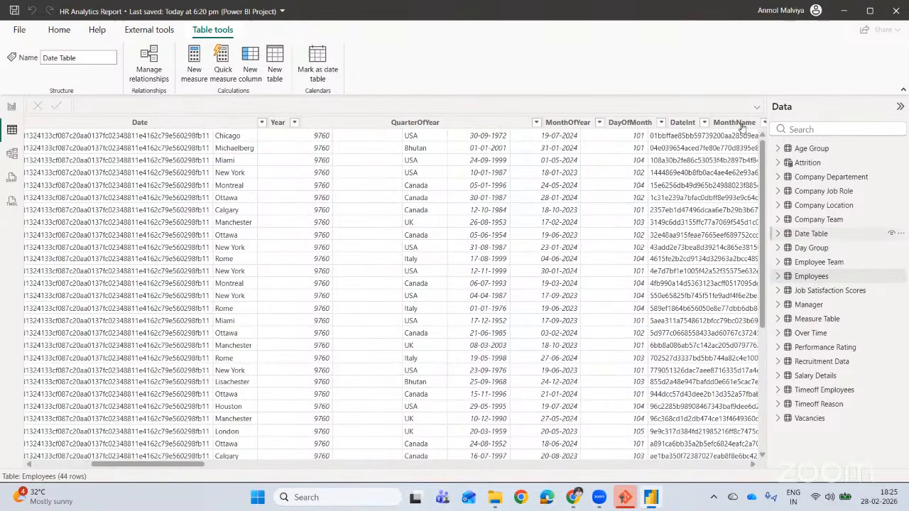
{"action": "left_click", "coordinate": [87, 123]}
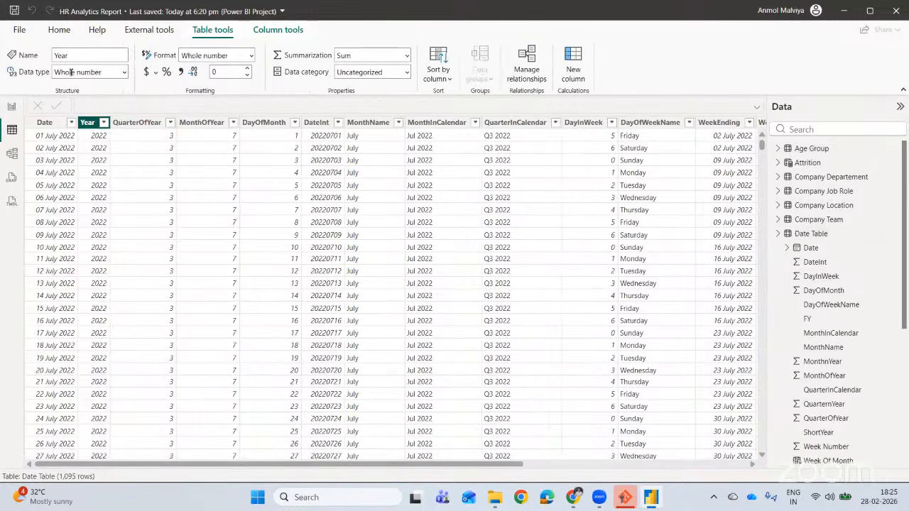
{"action": "left_click", "coordinate": [150, 122]}
{"action": "left_click", "coordinate": [205, 123]}
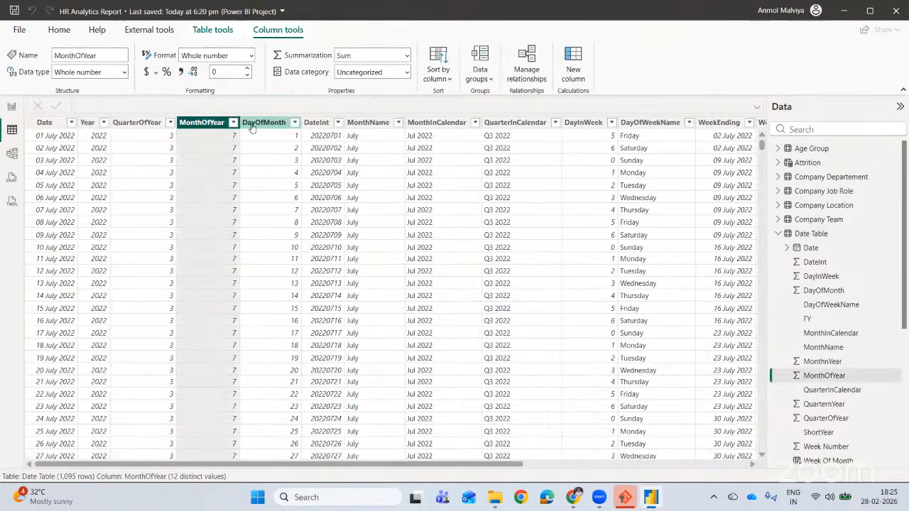
{"action": "left_click", "coordinate": [252, 127]}
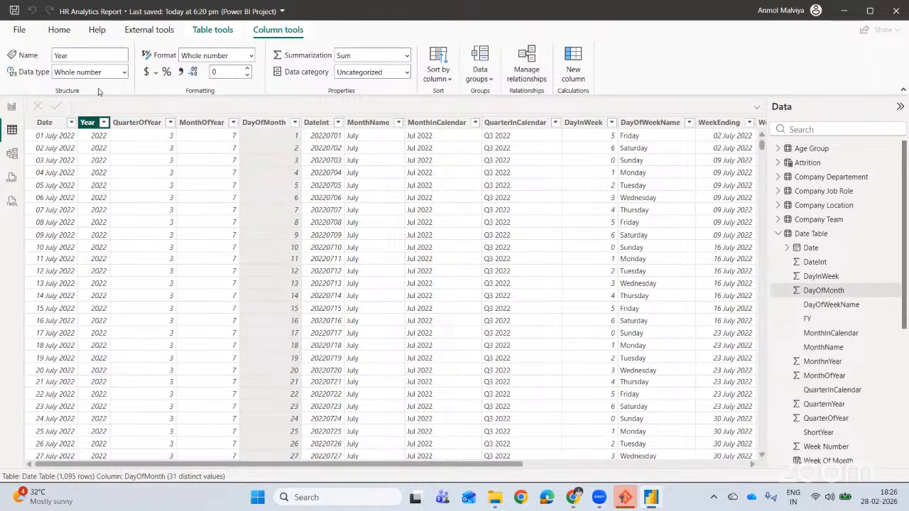
Change the data type of the Date Table's Year, QuarterOfYear and MonthOfYear columns to Text.
{"action": "left_click", "coordinate": [86, 127]}
{"action": "left_click", "coordinate": [125, 72]}
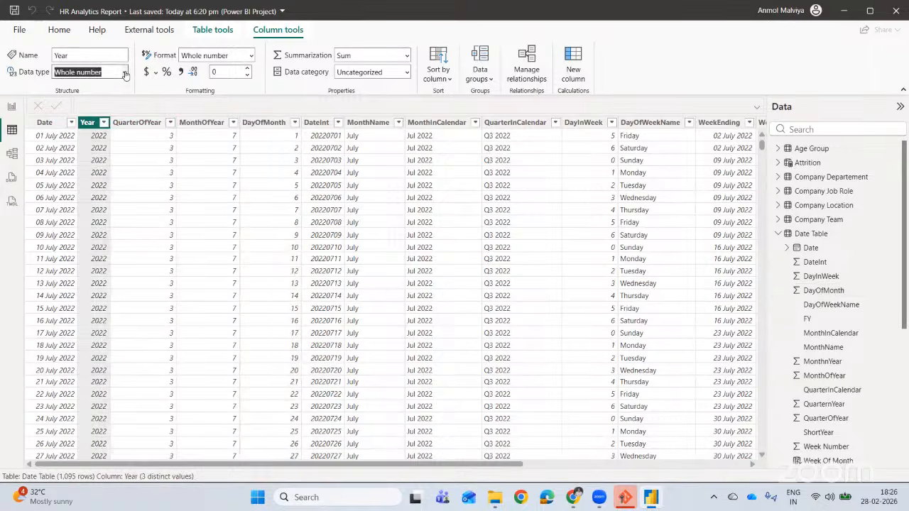
{"action": "left_click", "coordinate": [69, 196]}
{"action": "left_click", "coordinate": [135, 124]}
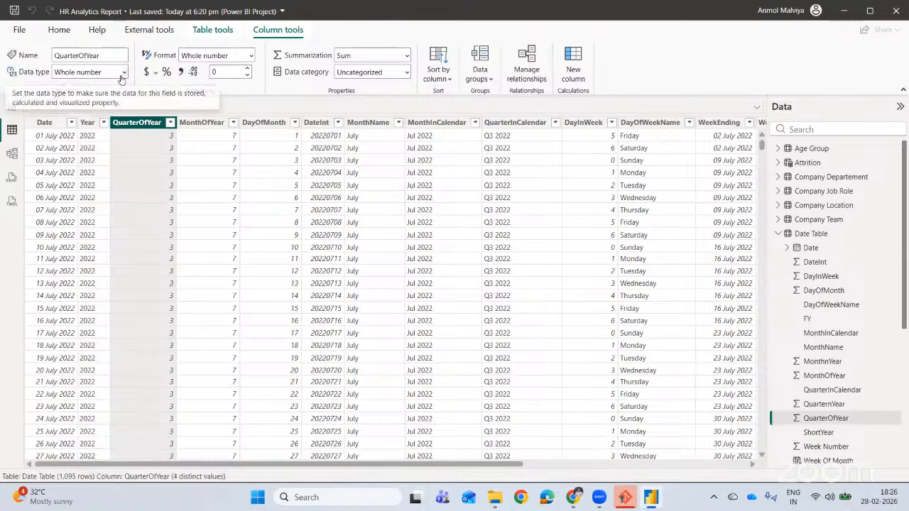
{"action": "left_click", "coordinate": [124, 71]}
{"action": "key", "text": "Escape"}
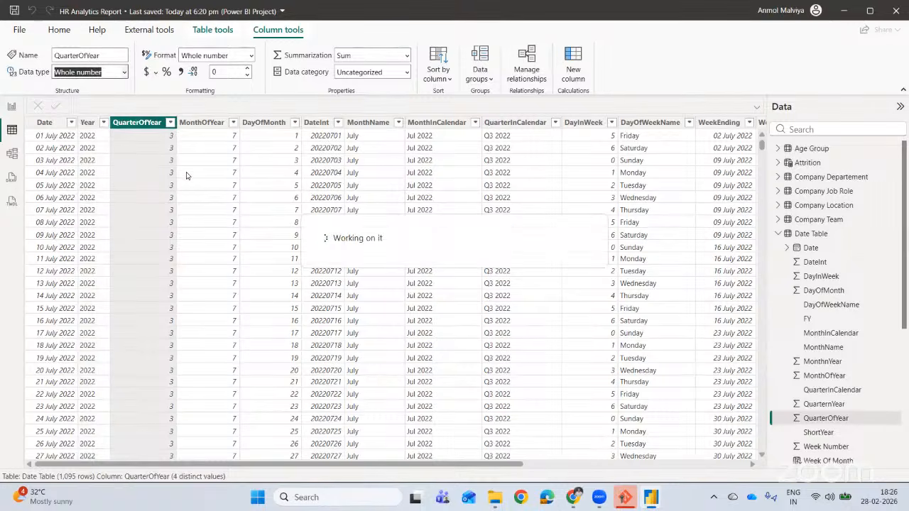
{"action": "left_click", "coordinate": [184, 123]}
{"action": "left_click", "coordinate": [123, 72]}
{"action": "left_click", "coordinate": [91, 194]}
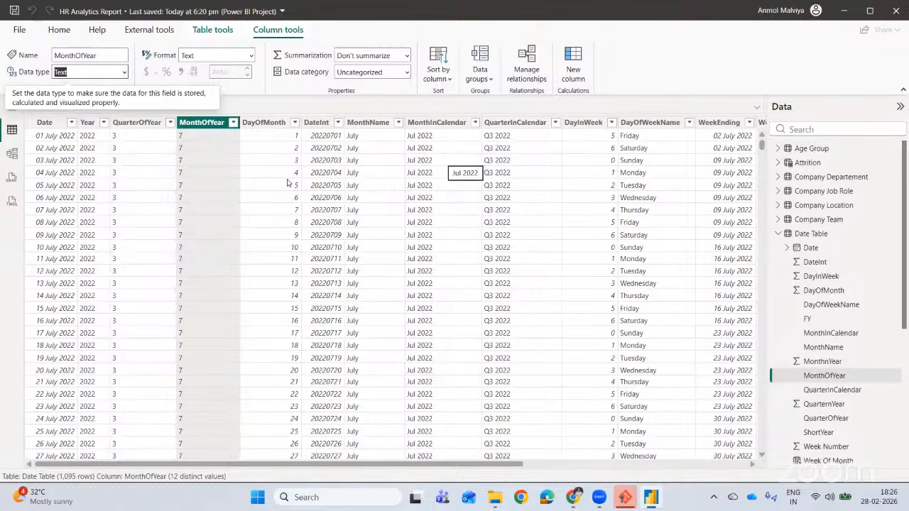
Script the Date Table of the semantic model into a new TMDL script.
{"action": "left_click", "coordinate": [11, 202]}
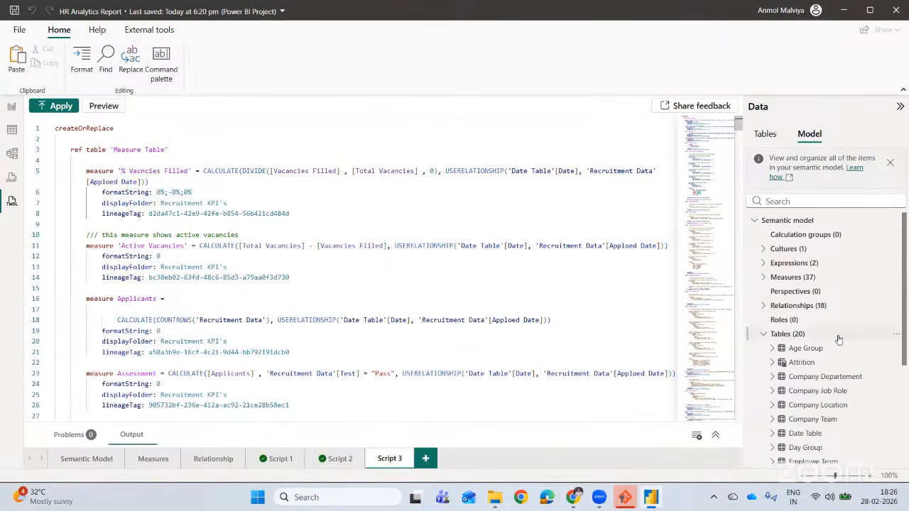
{"action": "scroll", "coordinate": [827, 274], "scroll_direction": "down", "scroll_amount": 5}
{"action": "left_click_drag", "start_coordinate": [827, 273], "coordinate": [284, 275]}
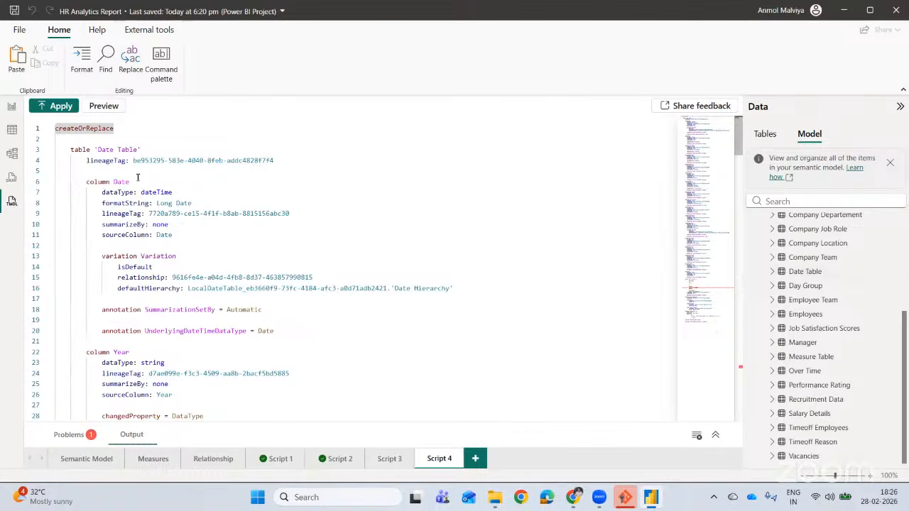
Examine the scripted Date, Year, QuarterOfYear and MonthOfYear column definitions and their dataType properties.
{"action": "double_click", "coordinate": [88, 178]}
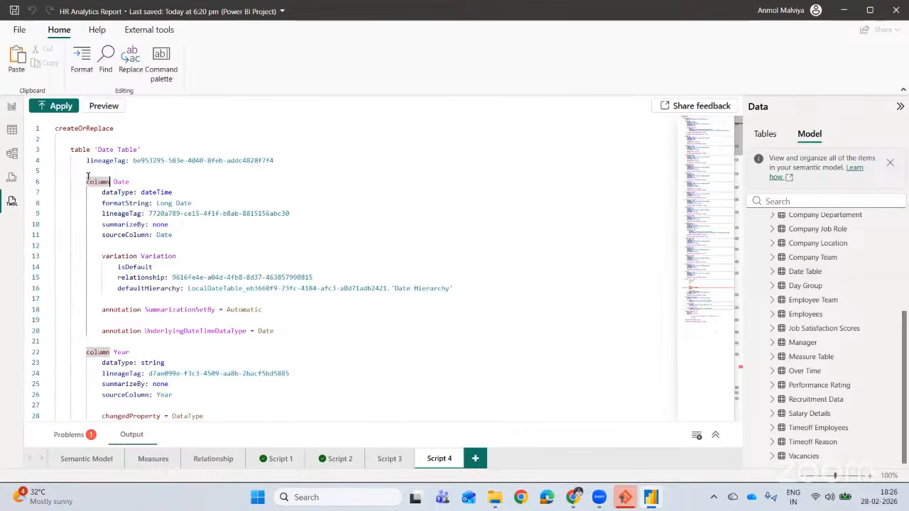
{"action": "left_click_drag", "start_coordinate": [95, 190], "coordinate": [278, 331]}
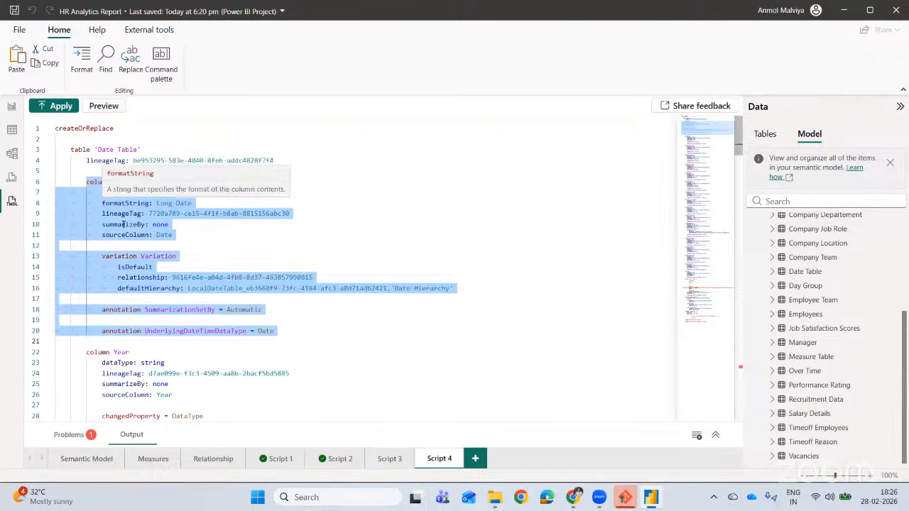
{"action": "left_click", "coordinate": [173, 234]}
{"action": "double_click", "coordinate": [161, 192]}
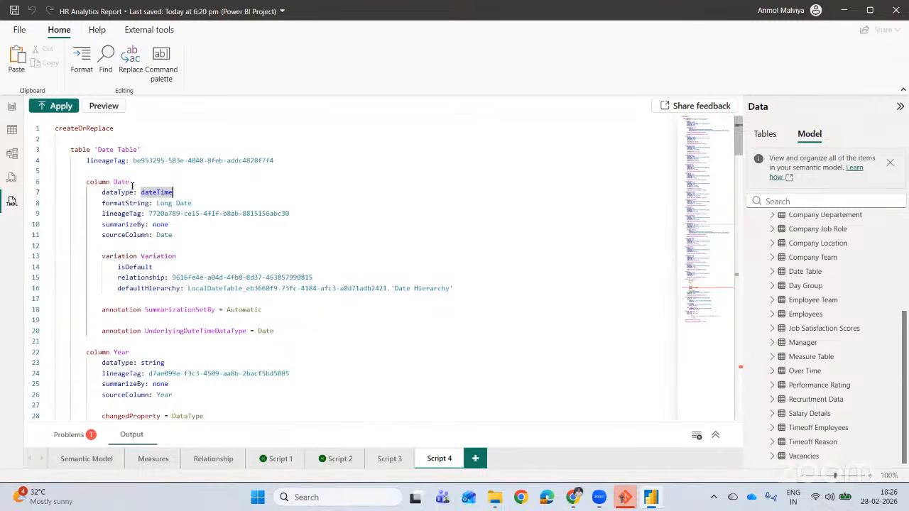
{"action": "scroll", "coordinate": [172, 196], "scroll_direction": "down", "scroll_amount": 3}
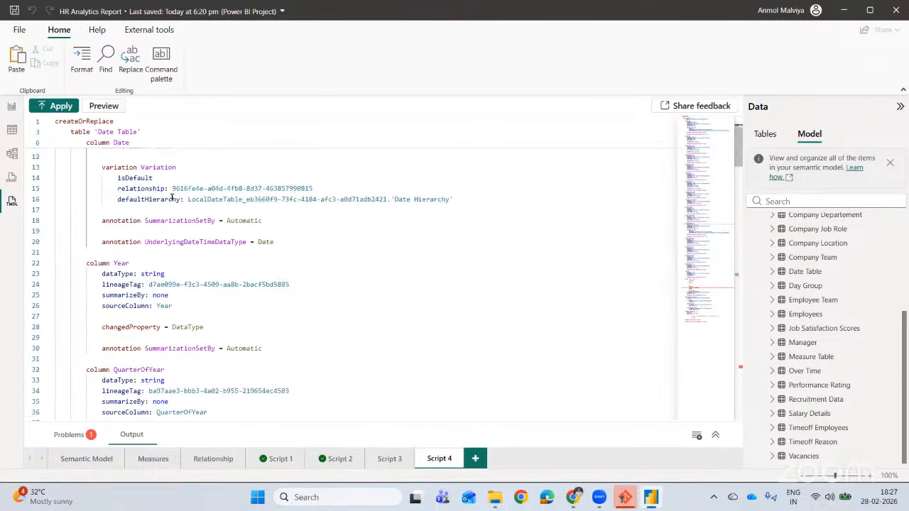
{"action": "scroll", "coordinate": [121, 261], "scroll_direction": "down", "scroll_amount": 1}
{"action": "left_click", "coordinate": [146, 348]}
{"action": "scroll", "coordinate": [156, 351], "scroll_direction": "down", "scroll_amount": 3}
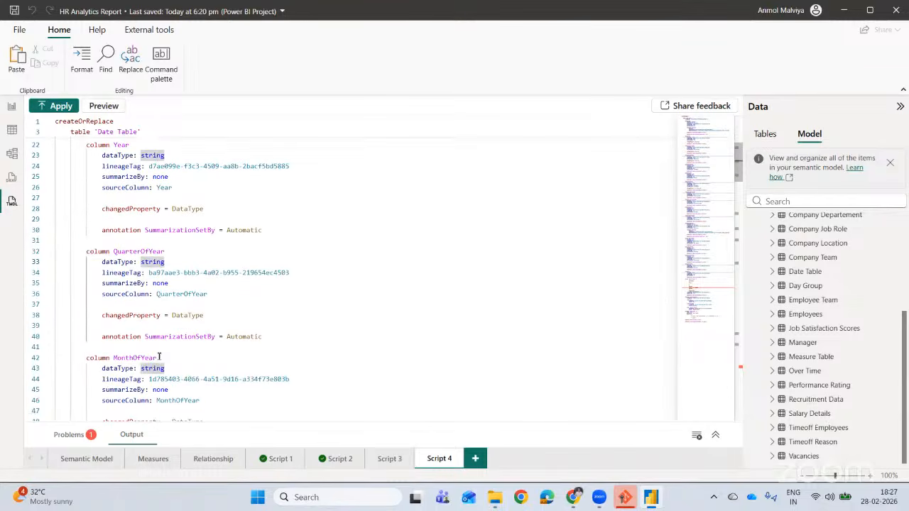
{"action": "left_click", "coordinate": [159, 370]}
{"action": "scroll", "coordinate": [156, 355], "scroll_direction": "down", "scroll_amount": 2}
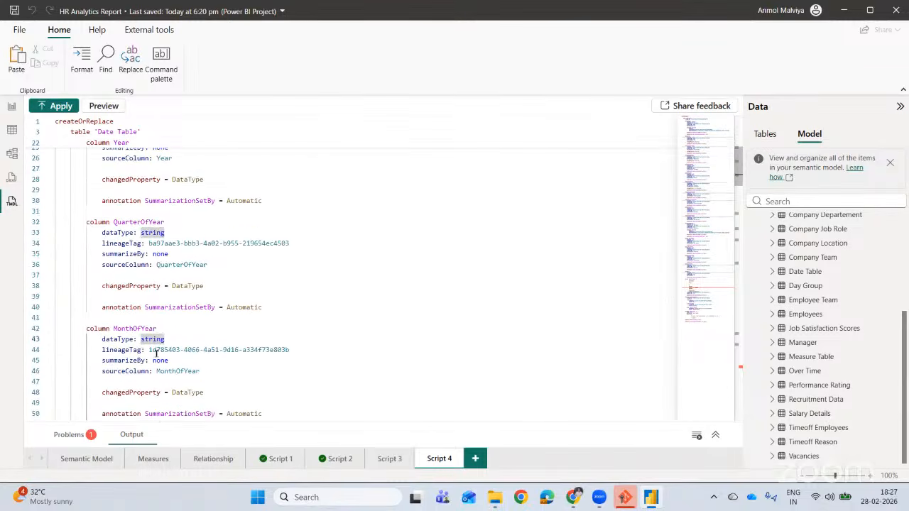
{"action": "scroll", "coordinate": [156, 266], "scroll_direction": "up", "scroll_amount": 3}
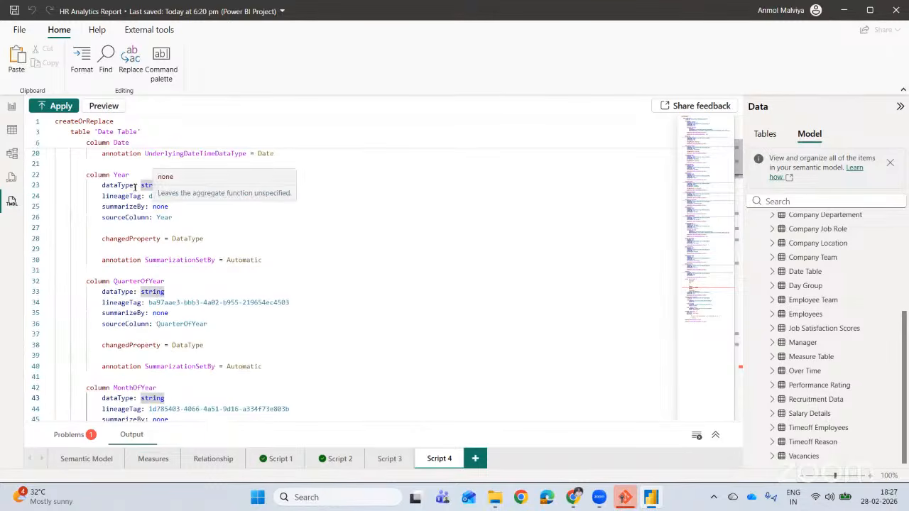
Set the dataType of the Year column to int64 in the Date Table script.
{"action": "left_click", "coordinate": [165, 185]}
{"action": "double_click", "coordinate": [143, 185]}
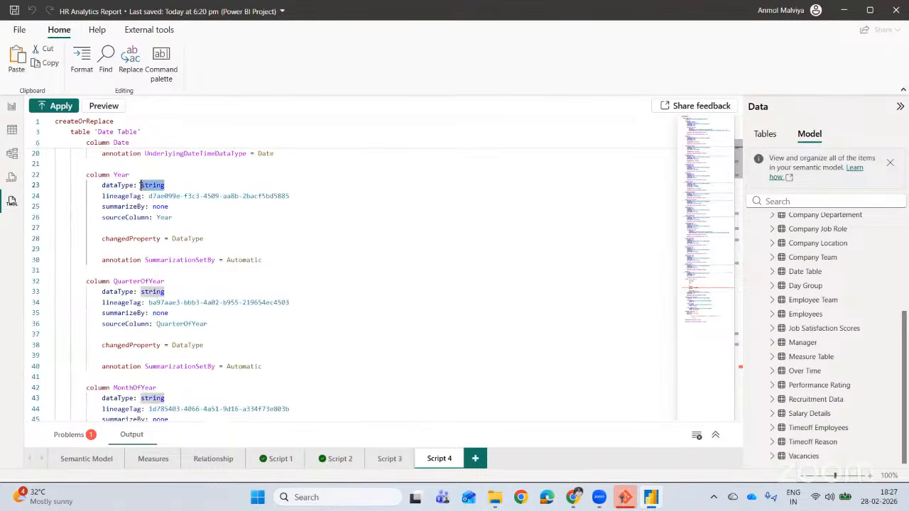
{"action": "type", "text": "in"}
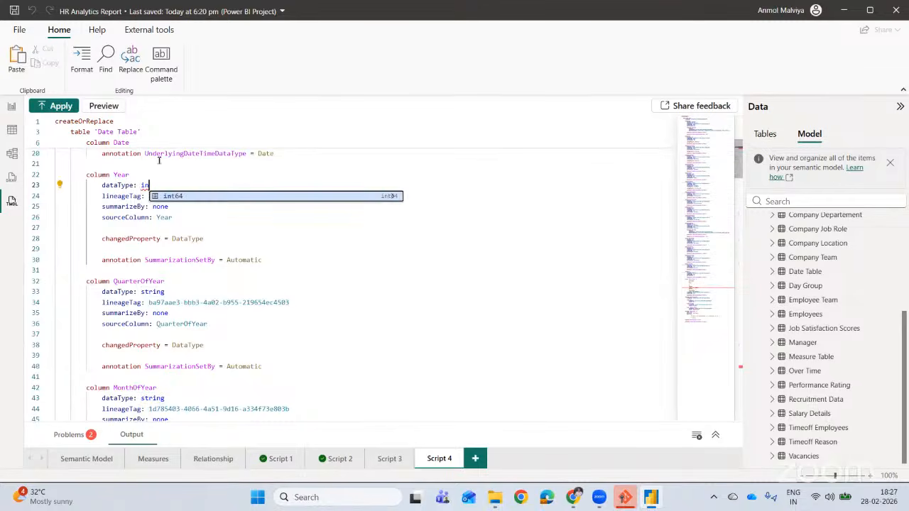
{"action": "key", "text": "Return"}
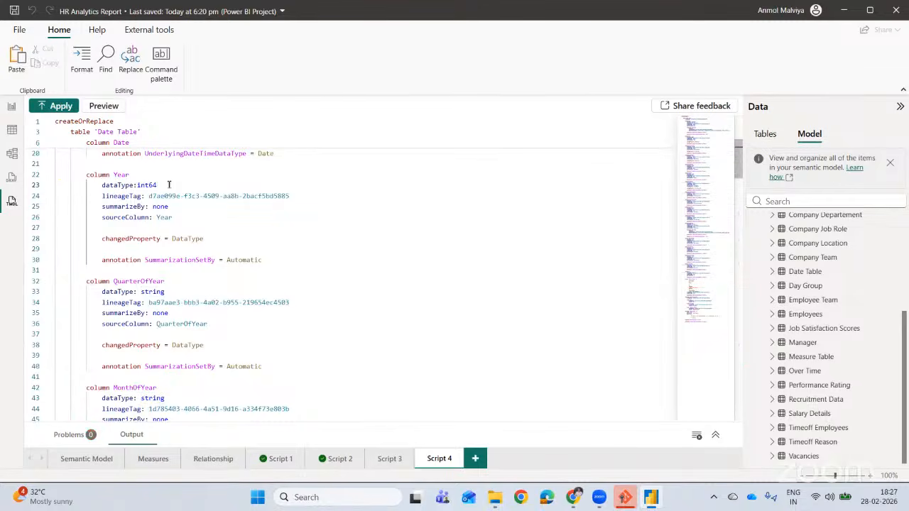
Set the dataType of the QuarterOfYear and MonthOfYear columns to int64 and apply the script to the model.
{"action": "double_click", "coordinate": [138, 184]}
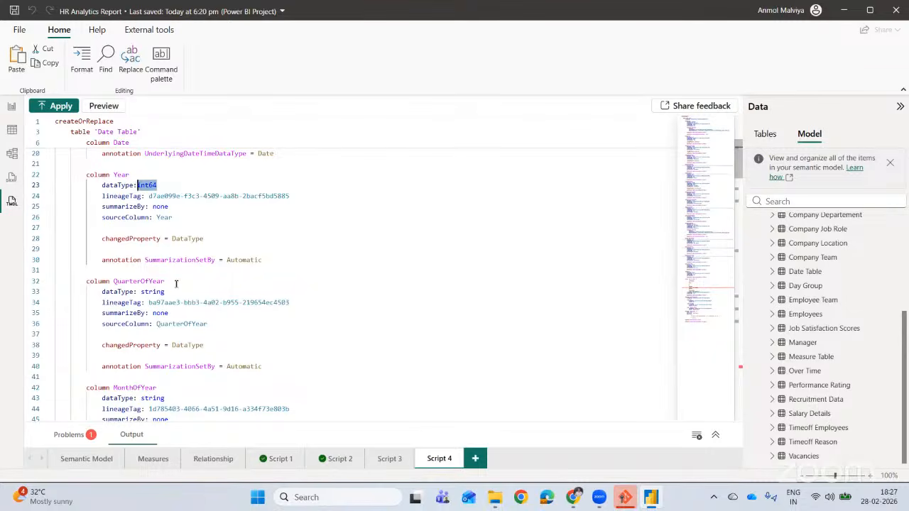
{"action": "double_click", "coordinate": [140, 292]}
{"action": "type", "text": "int64"}
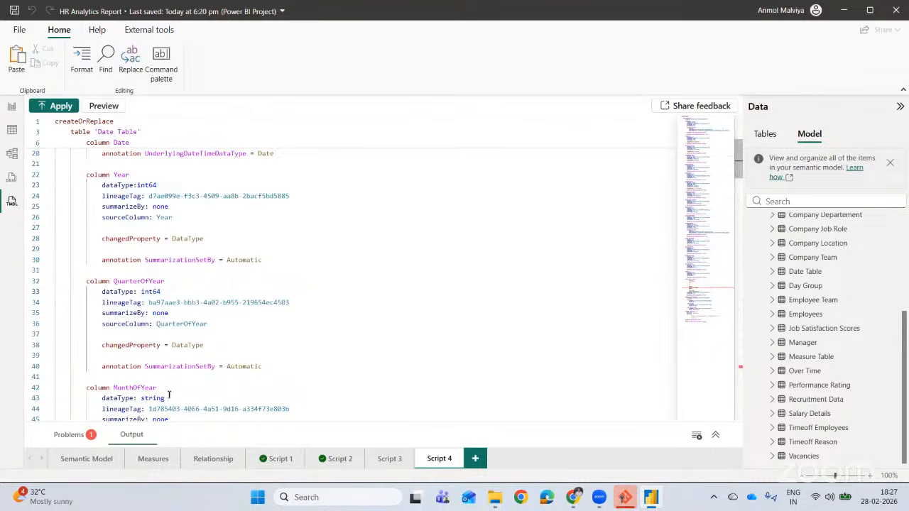
{"action": "double_click", "coordinate": [166, 400]}
{"action": "type", "text": "int64"}
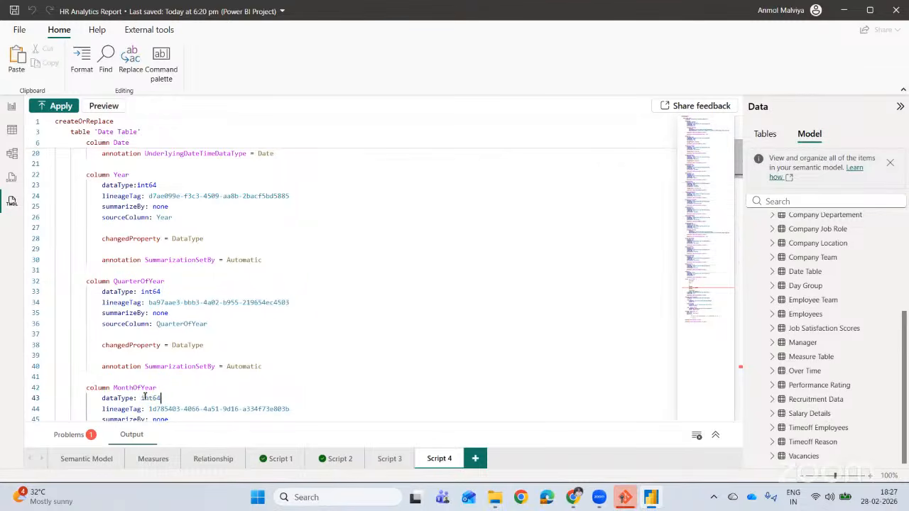
{"action": "left_click", "coordinate": [58, 106]}
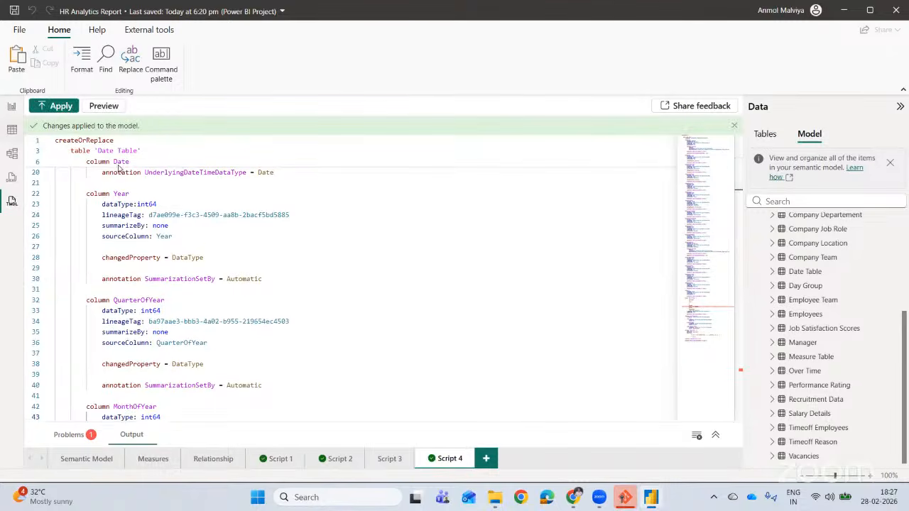
Check the data types of the QuarterOfYear, MonthOfYear and DayOfMonth columns in Table view.
{"action": "left_click", "coordinate": [12, 130]}
{"action": "left_click", "coordinate": [138, 124]}
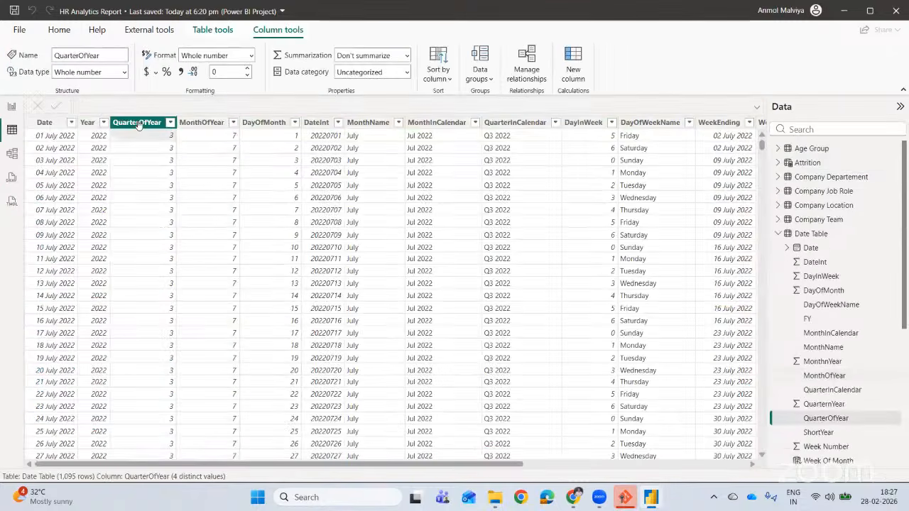
{"action": "left_click", "coordinate": [201, 122]}
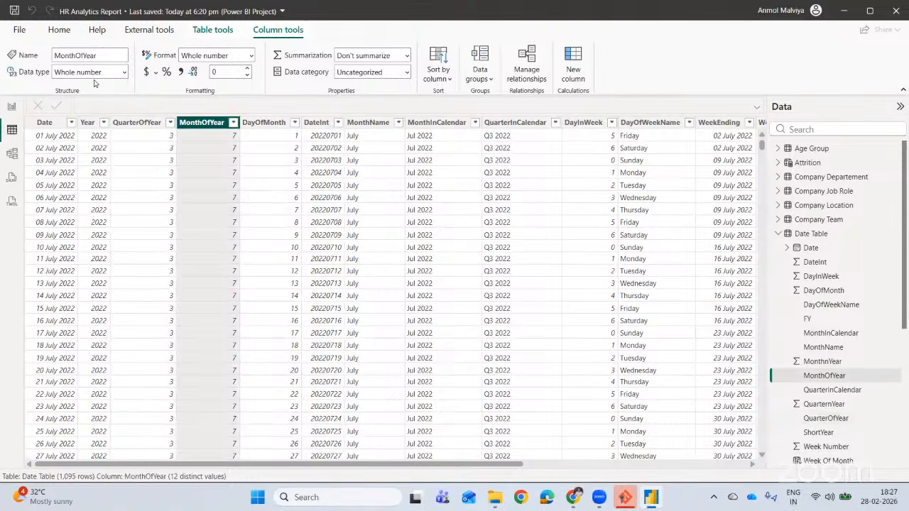
{"action": "left_click", "coordinate": [263, 123]}
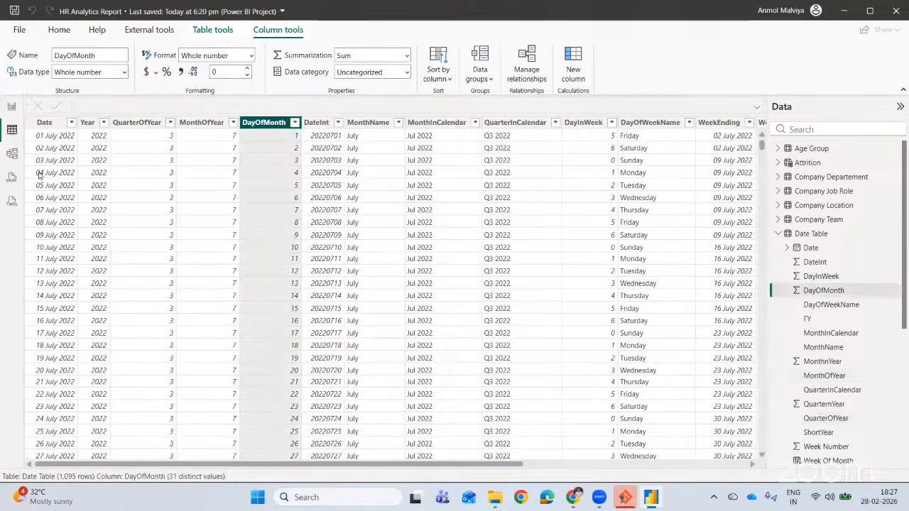
Return to the Date Table's TMDL script and review the Year and QuarterOfYear column definitions.
{"action": "left_click", "coordinate": [11, 202]}
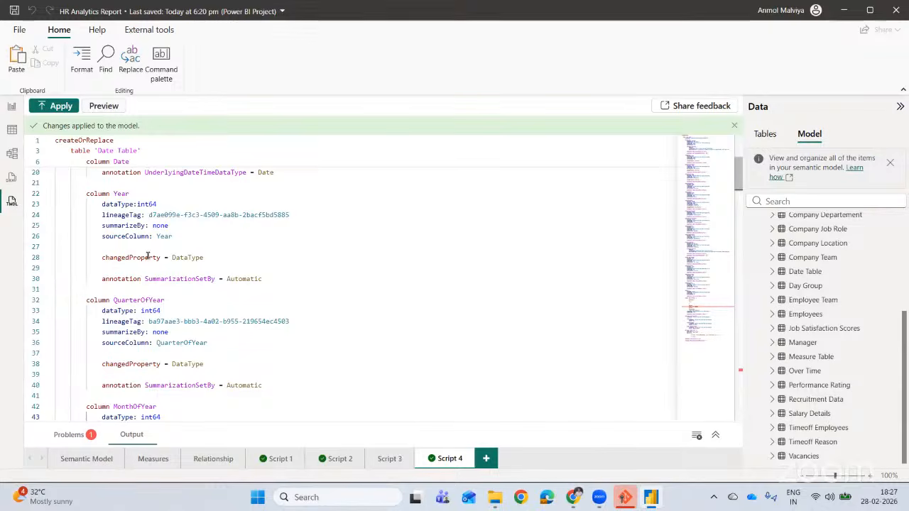
{"action": "scroll", "coordinate": [175, 258], "scroll_direction": "up", "scroll_amount": 2}
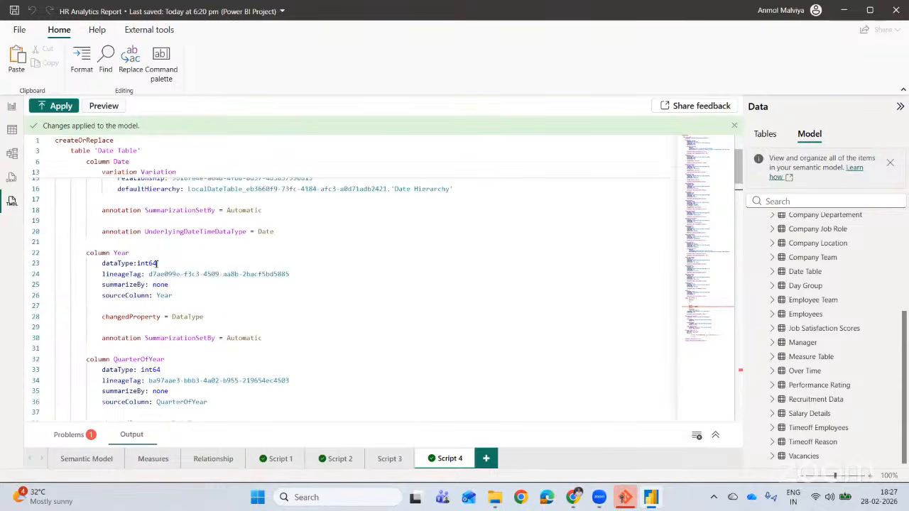
{"action": "scroll", "coordinate": [149, 269], "scroll_direction": "down", "scroll_amount": 1}
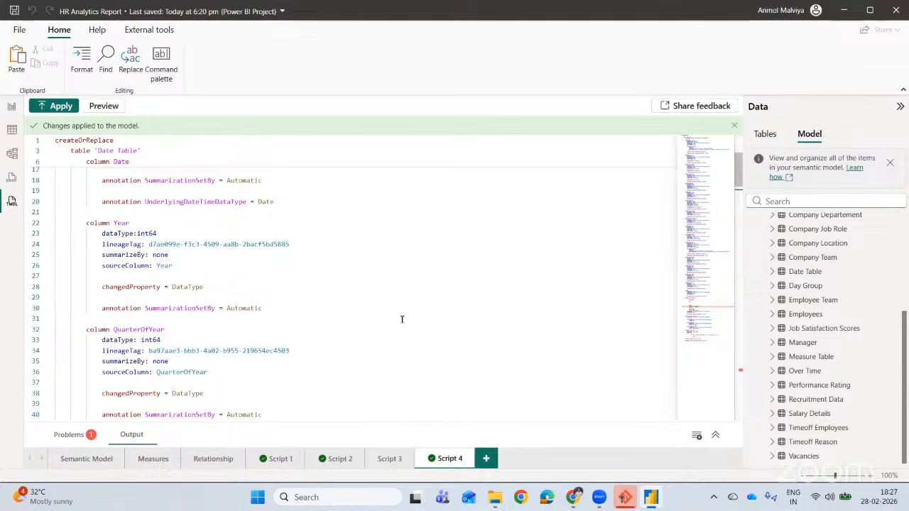
Script the entire semantic model into a new TMDL script.
{"action": "scroll", "coordinate": [398, 323], "scroll_direction": "up", "scroll_amount": 1}
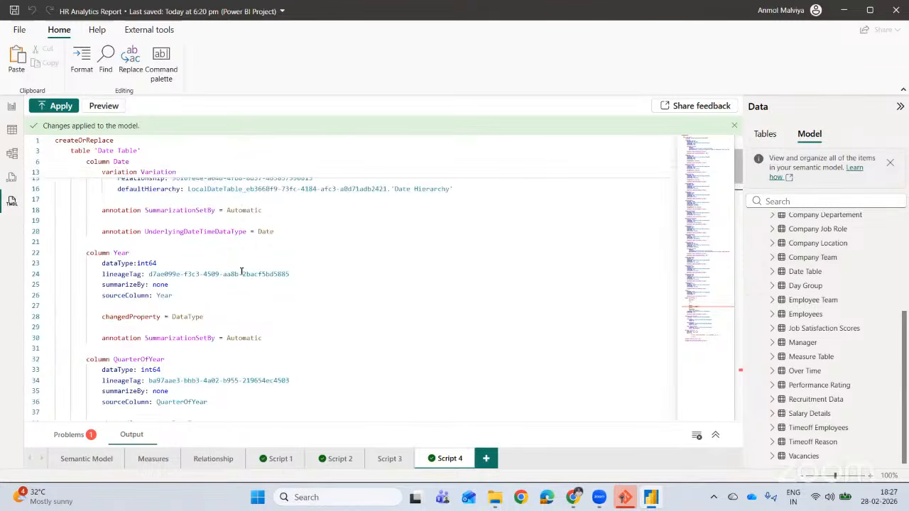
{"action": "scroll", "coordinate": [242, 271], "scroll_direction": "up", "scroll_amount": 2}
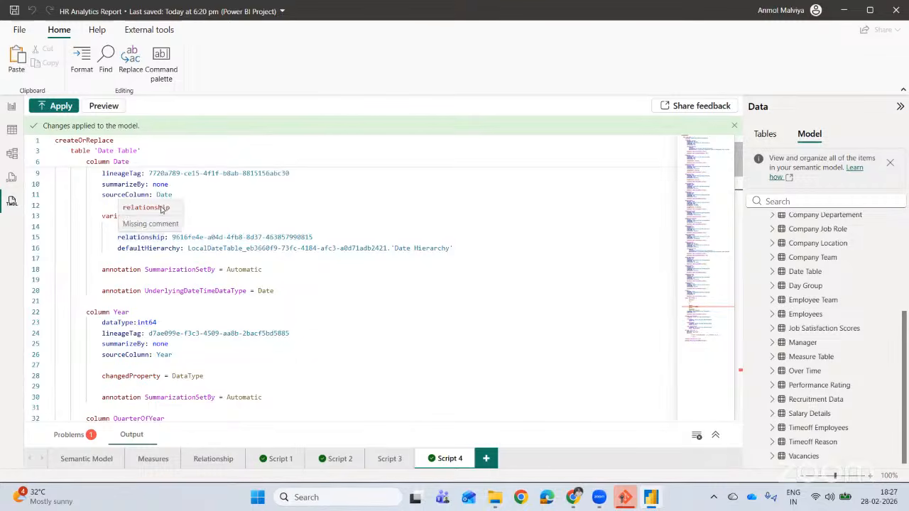
{"action": "scroll", "coordinate": [170, 236], "scroll_direction": "up", "scroll_amount": 2}
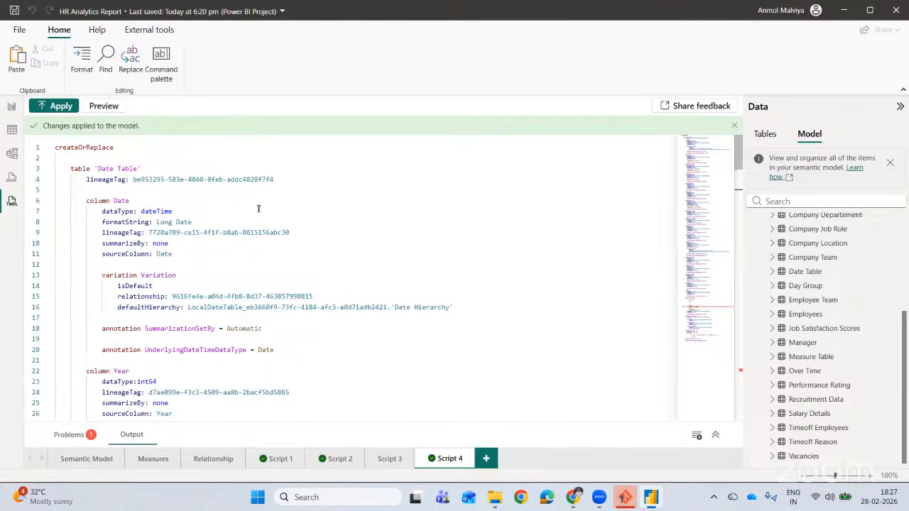
{"action": "scroll", "coordinate": [817, 298], "scroll_direction": "up", "scroll_amount": 5}
{"action": "left_click_drag", "start_coordinate": [812, 221], "coordinate": [439, 233]}
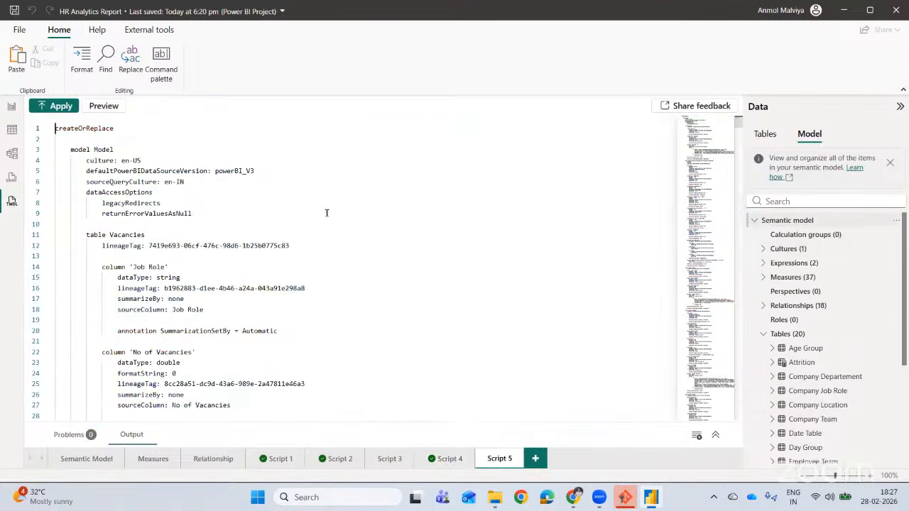
Find "date" in the full-model script and step through the matches, examining the dataType values of the date template columns.
{"action": "left_click", "coordinate": [103, 60]}
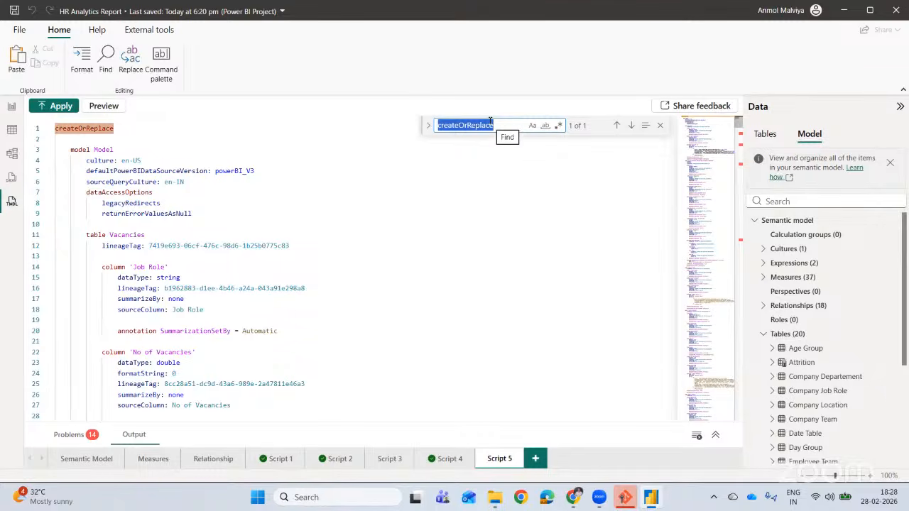
{"action": "type", "text": "date"}
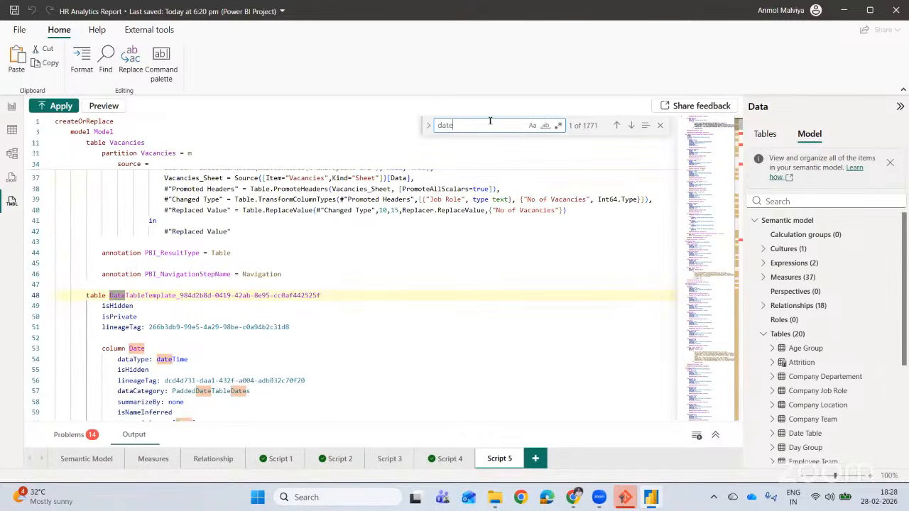
{"action": "scroll", "coordinate": [209, 266], "scroll_direction": "down", "scroll_amount": 5}
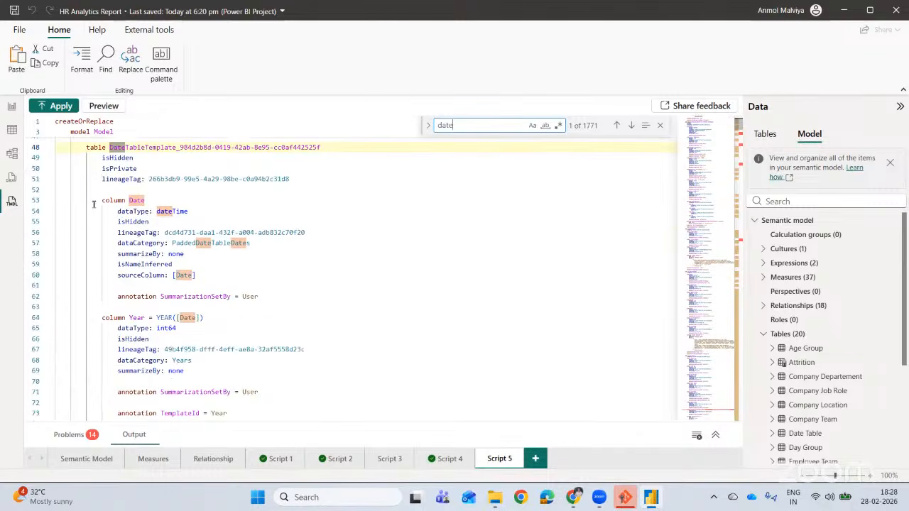
{"action": "double_click", "coordinate": [187, 211]}
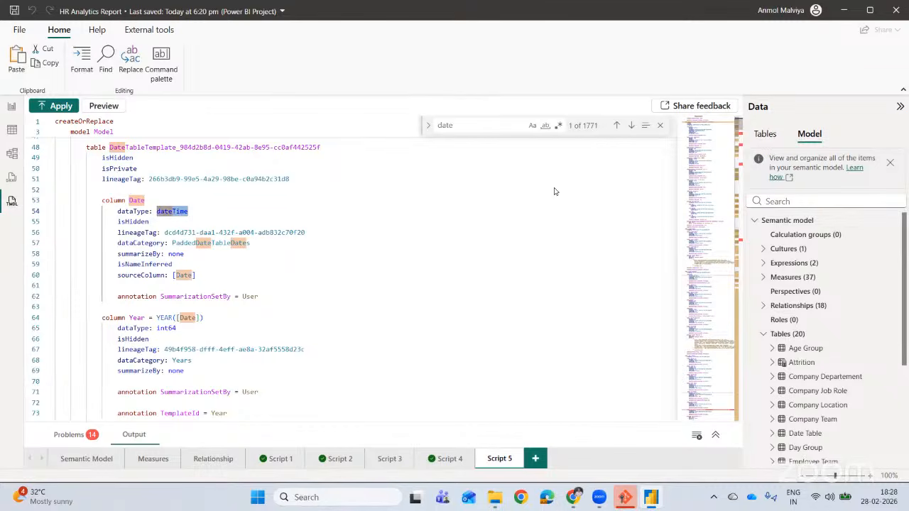
{"action": "left_click", "coordinate": [629, 126]}
{"action": "left_click", "coordinate": [629, 126]}
{"action": "left_click", "coordinate": [630, 126]}
{"action": "left_click", "coordinate": [629, 126]}
{"action": "left_click", "coordinate": [629, 126]}
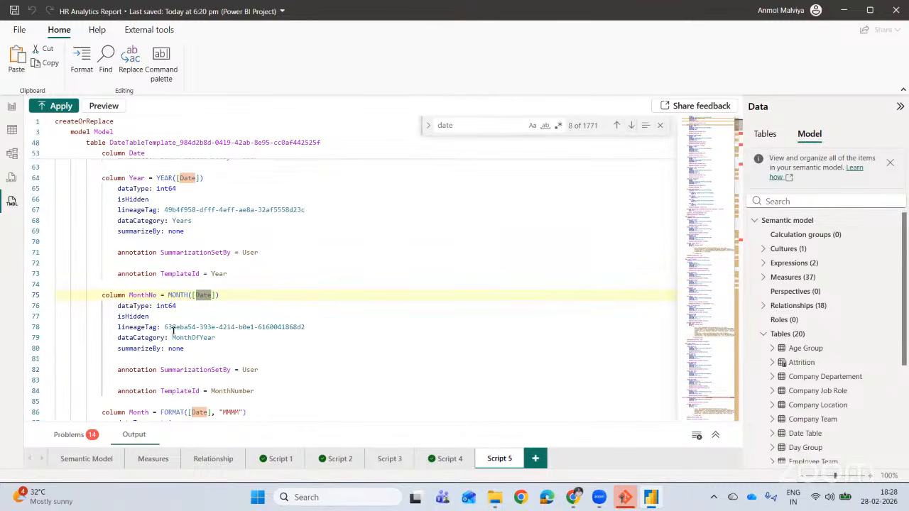
{"action": "left_click", "coordinate": [176, 305]}
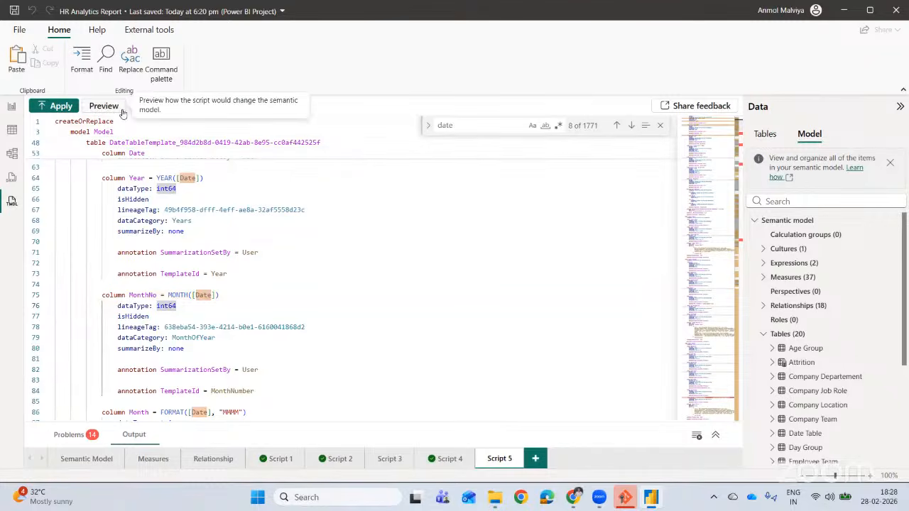
Open find and replace for the script, consult the TMDL View Usecases list in Google Tasks, and close the replace box back in Power BI Desktop.
{"action": "left_click", "coordinate": [137, 58]}
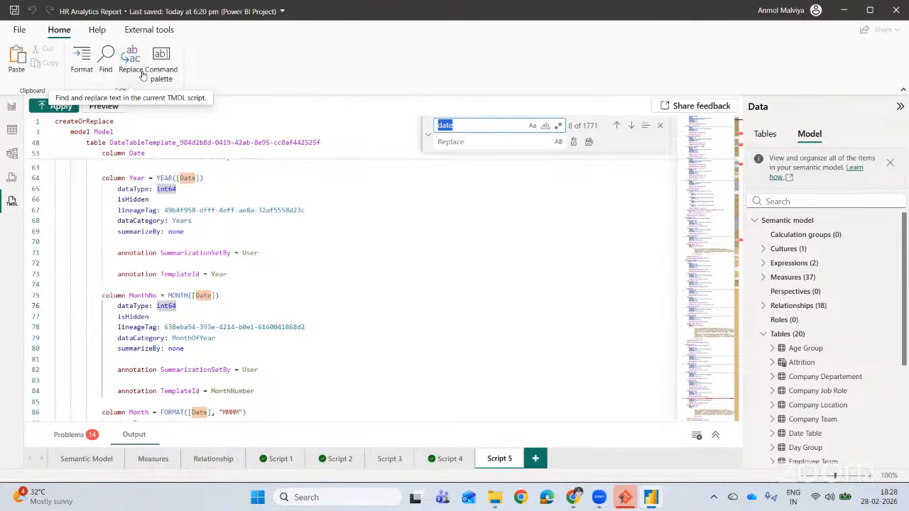
{"action": "left_click", "coordinate": [576, 497]}
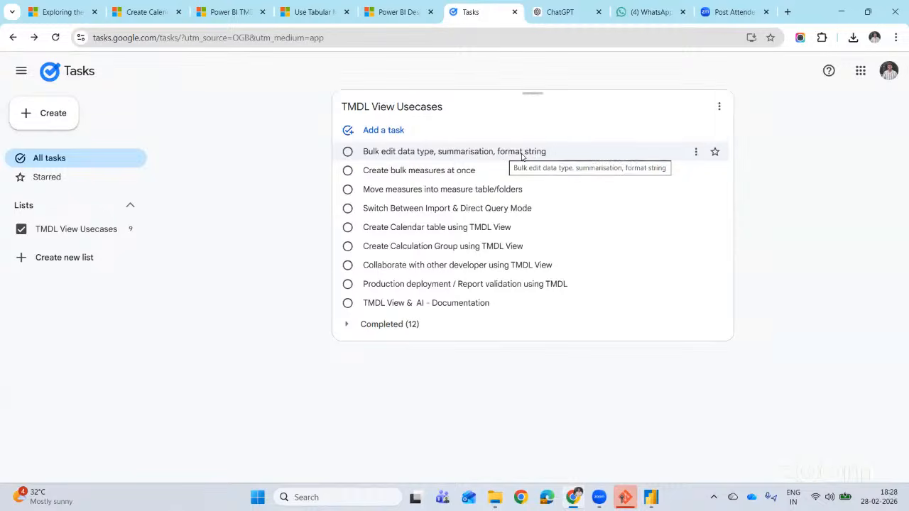
{"action": "left_click", "coordinate": [573, 497]}
{"action": "scroll", "coordinate": [244, 226], "scroll_direction": "up", "scroll_amount": 5}
{"action": "left_click", "coordinate": [660, 125]}
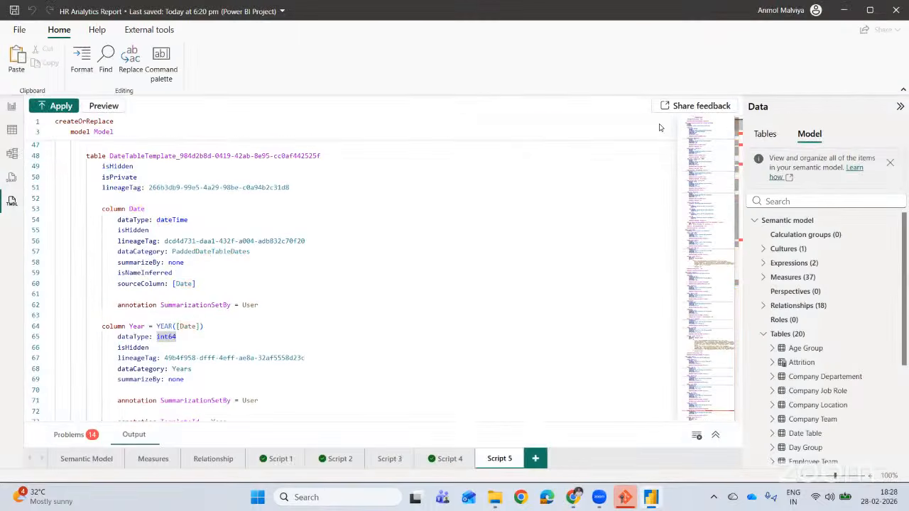
Return to the Date Table script and examine the dataType, formatString and summarizeBy properties of the Date and Year columns.
{"action": "left_click", "coordinate": [447, 459]}
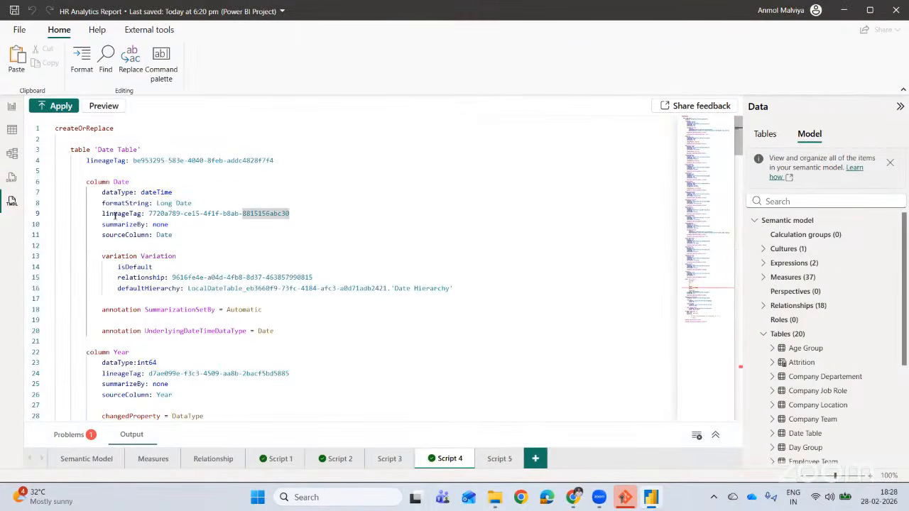
{"action": "left_click_drag", "start_coordinate": [102, 192], "coordinate": [196, 192]}
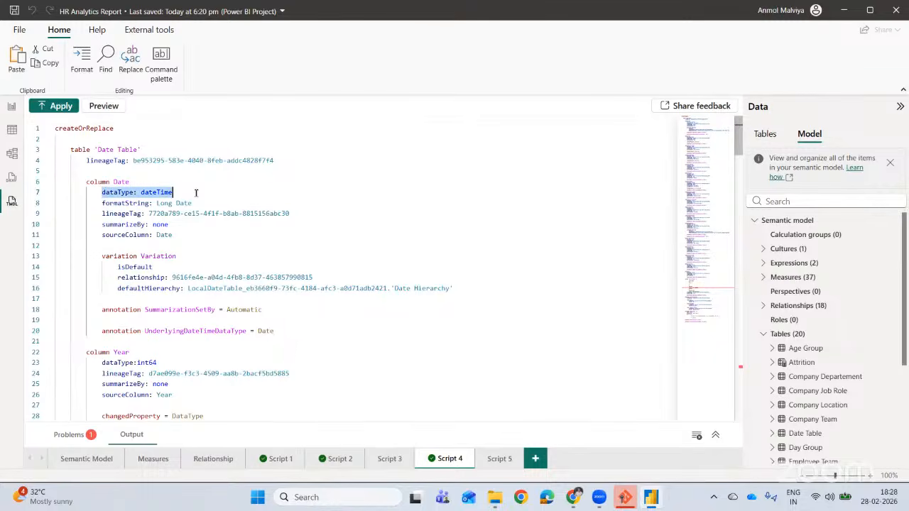
{"action": "left_click_drag", "start_coordinate": [103, 203], "coordinate": [210, 203]}
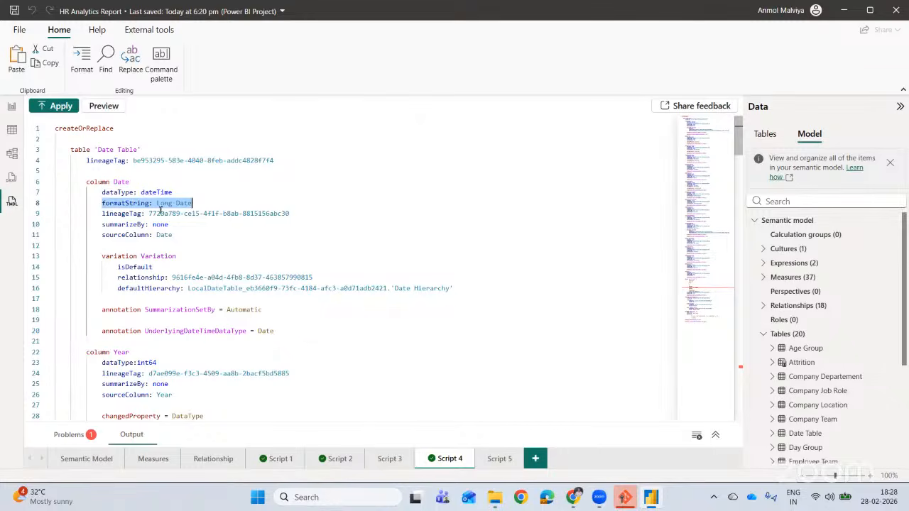
{"action": "scroll", "coordinate": [201, 217], "scroll_direction": "down", "scroll_amount": 3}
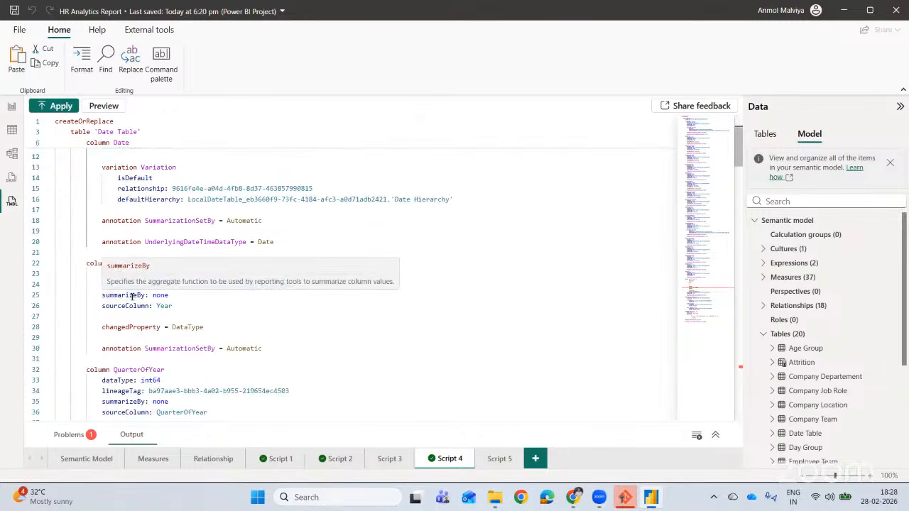
{"action": "scroll", "coordinate": [124, 292], "scroll_direction": "up", "scroll_amount": 1}
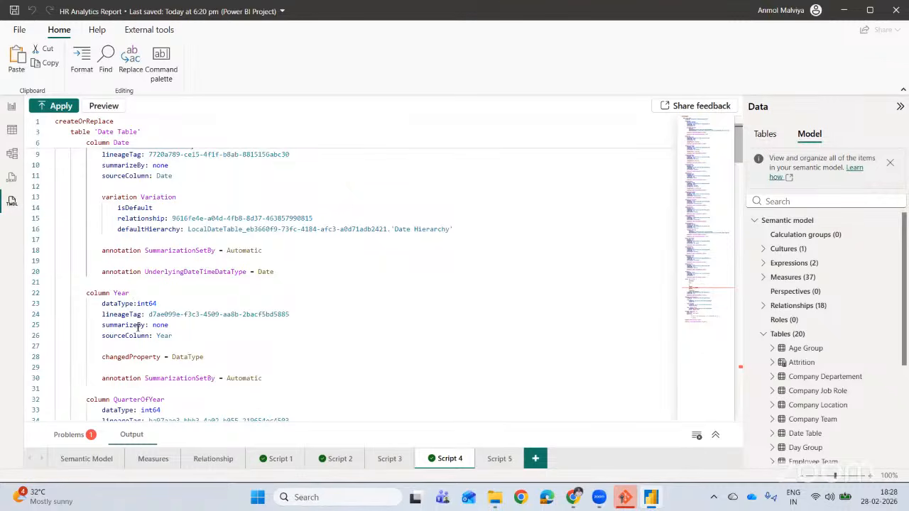
{"action": "scroll", "coordinate": [139, 327], "scroll_direction": "up", "scroll_amount": 3}
{"action": "scroll", "coordinate": [126, 339], "scroll_direction": "down", "scroll_amount": 1}
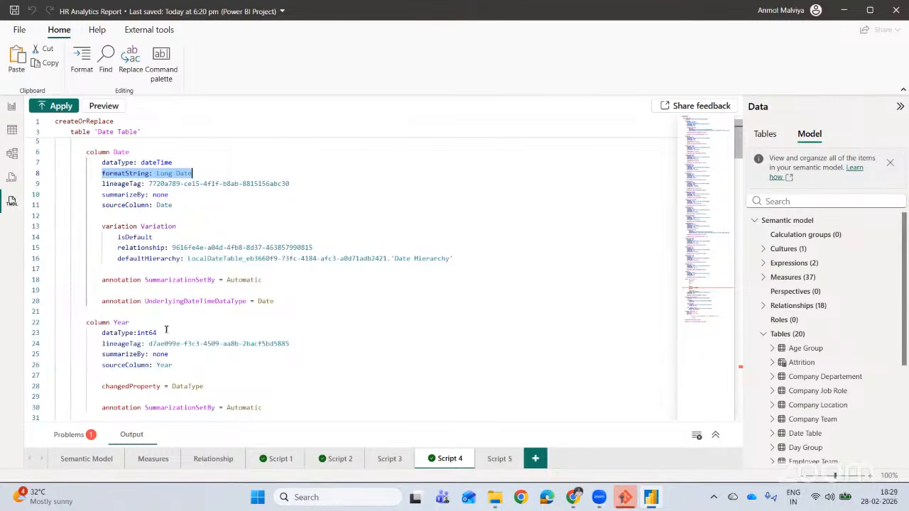
Copy the Date column's formatString line into the Year column below its dataType and set its value to 0.00.
{"action": "left_click", "coordinate": [189, 175]}
{"action": "left_click_drag", "start_coordinate": [192, 173], "coordinate": [101, 173]}
{"action": "key", "text": "ctrl+c"}
{"action": "left_click", "coordinate": [166, 332]}
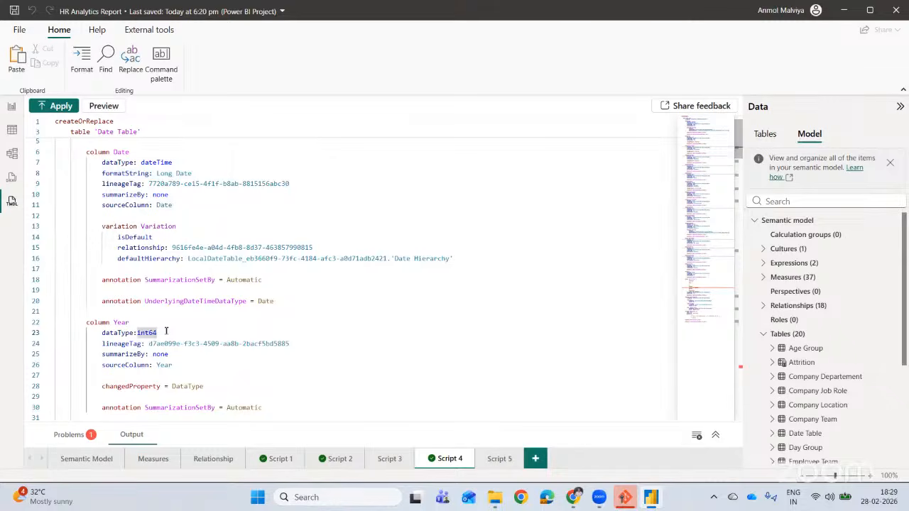
{"action": "key", "text": "Return"}
{"action": "key", "text": "ctrl+v"}
{"action": "left_click_drag", "start_coordinate": [192, 344], "coordinate": [156, 343]}
{"action": "type", "text": "0.00"}
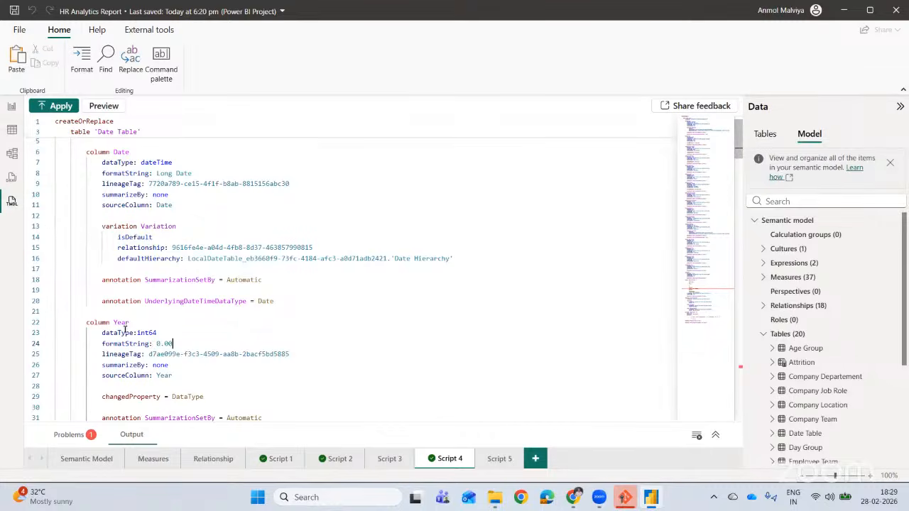
Check the Year column's current format in Table view and return to the Date Table script.
{"action": "left_click", "coordinate": [11, 130]}
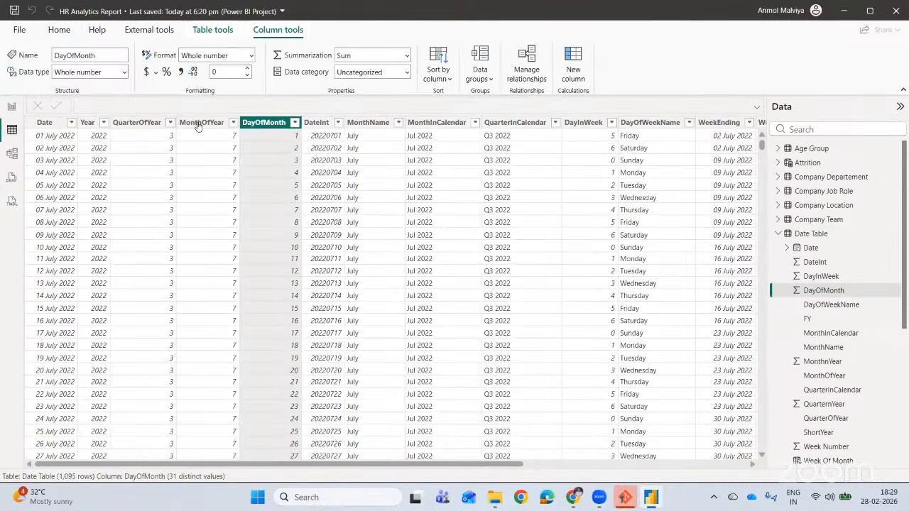
{"action": "left_click", "coordinate": [87, 122]}
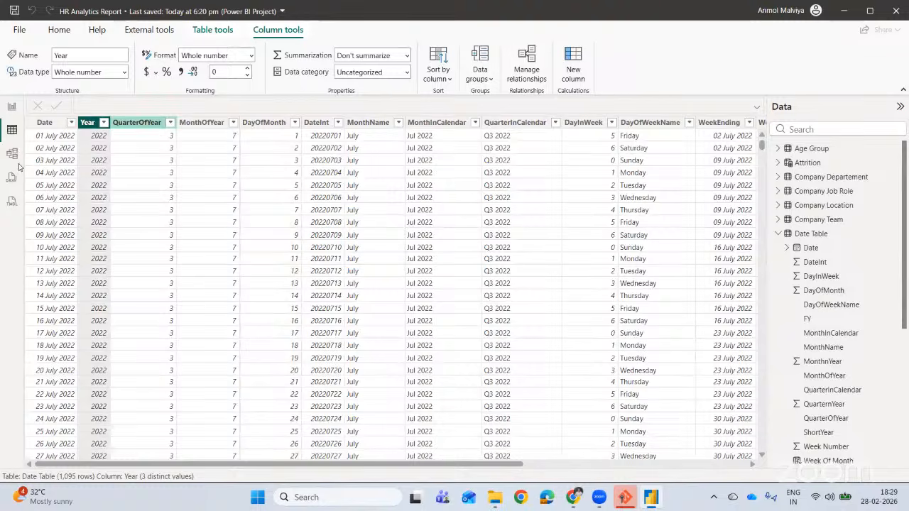
{"action": "left_click", "coordinate": [11, 201]}
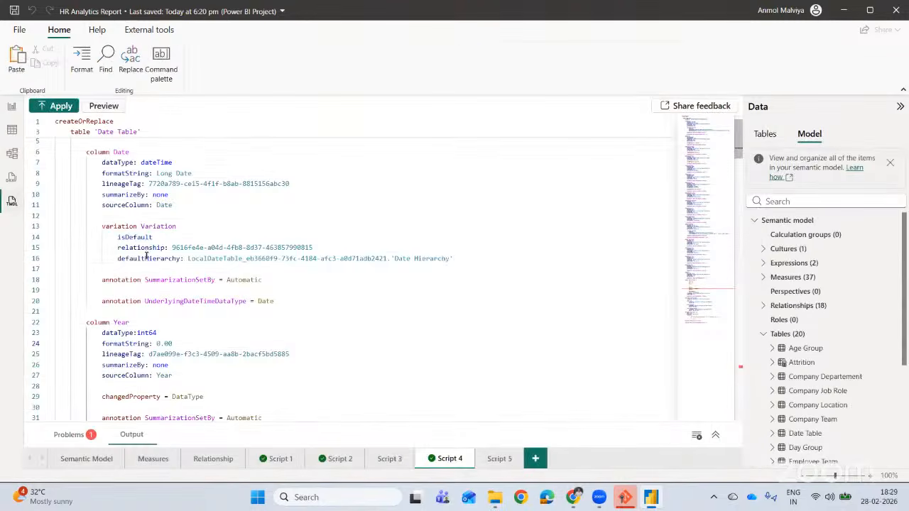
Apply the Date Table script to the model and check the Year column's format in Table view.
{"action": "scroll", "coordinate": [151, 301], "scroll_direction": "down", "scroll_amount": 2}
{"action": "double_click", "coordinate": [168, 285]}
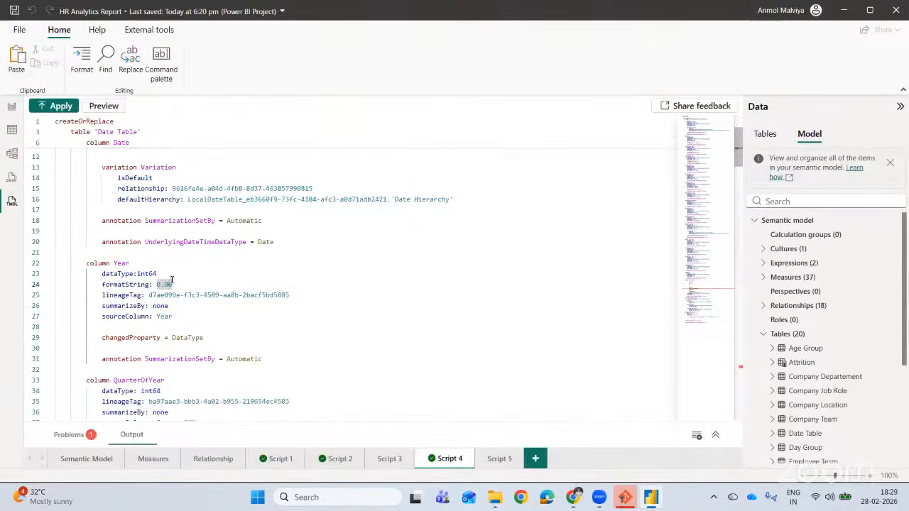
{"action": "left_click", "coordinate": [61, 106]}
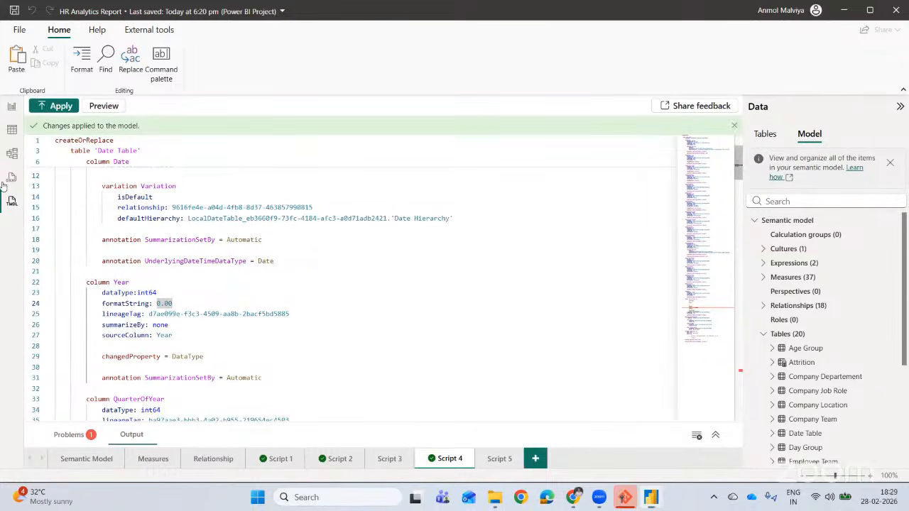
{"action": "left_click", "coordinate": [10, 130]}
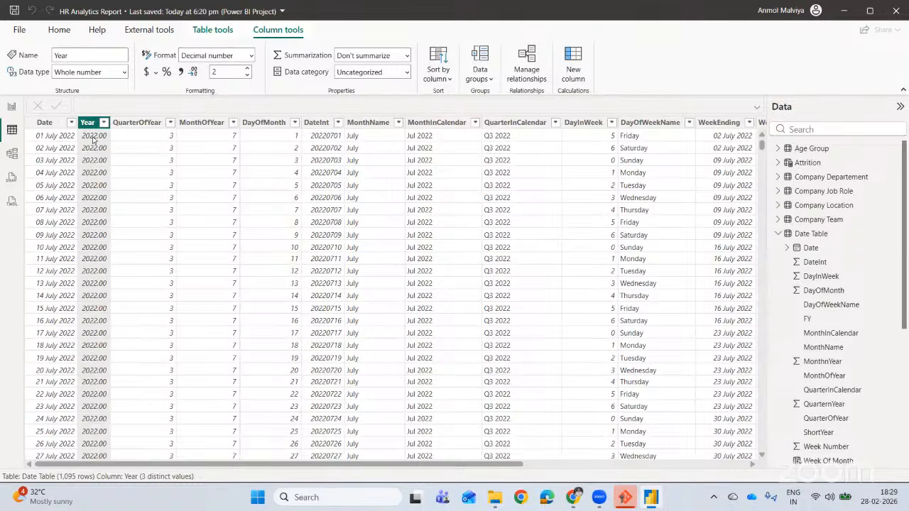
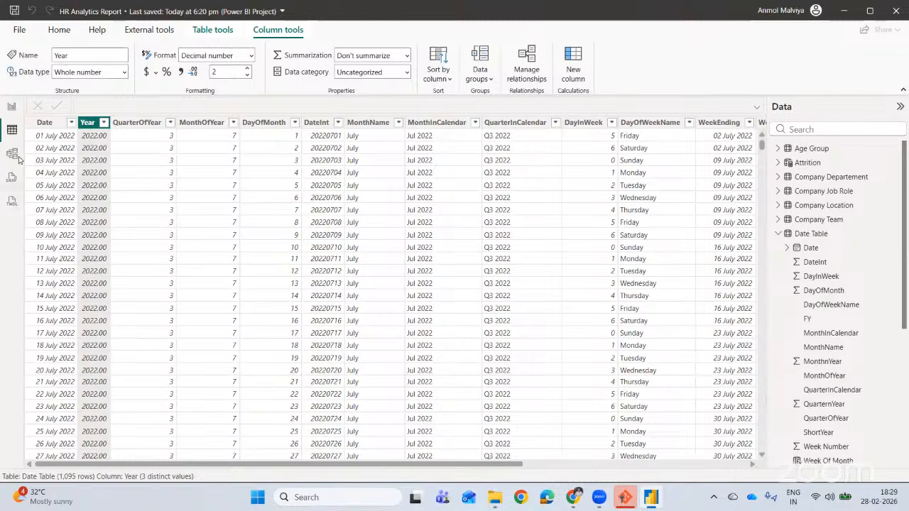
Open the Measures script in TMDL view and examine the formatString of the Active Vacancies measure.
{"action": "left_click", "coordinate": [11, 201]}
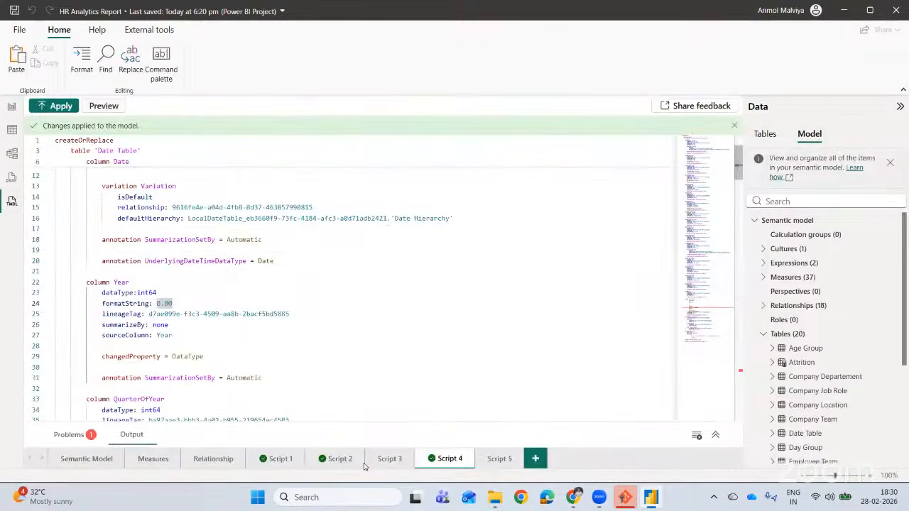
{"action": "left_click", "coordinate": [153, 459]}
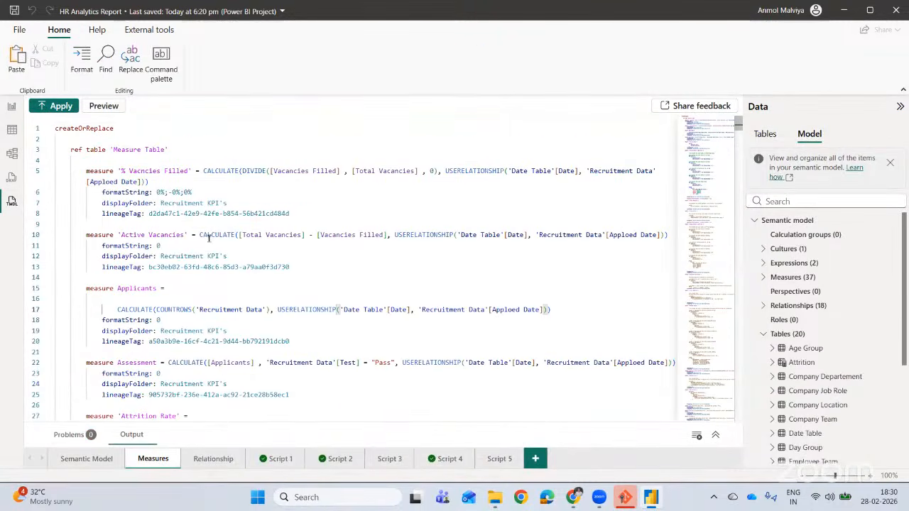
{"action": "scroll", "coordinate": [208, 237], "scroll_direction": "down", "scroll_amount": 1}
{"action": "left_click_drag", "start_coordinate": [162, 216], "coordinate": [101, 216]}
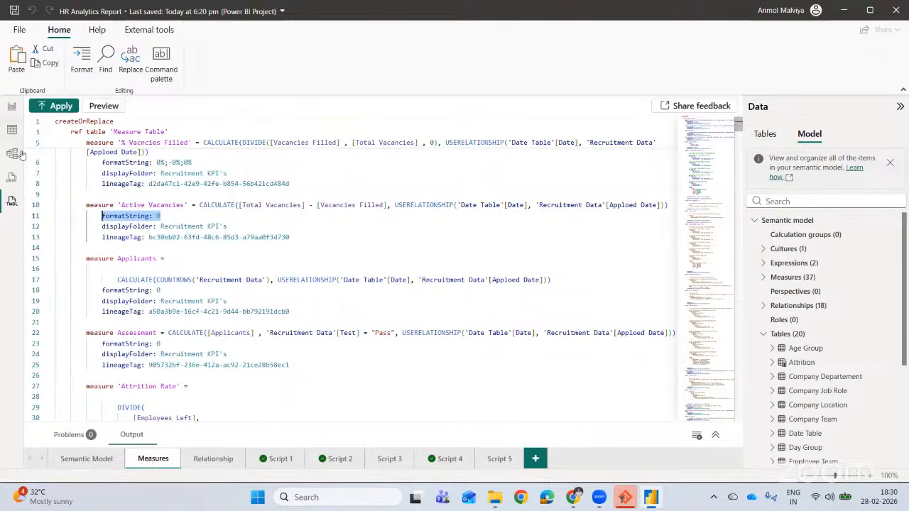
{"action": "scroll", "coordinate": [310, 343], "scroll_direction": "up", "scroll_amount": 1}
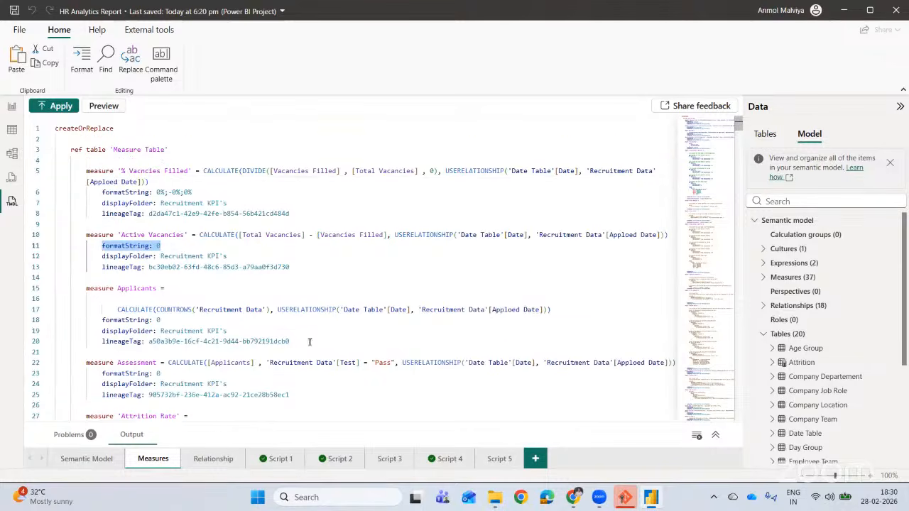
In the Date Table script, try sum and count as the Year column's summarizeBy value.
{"action": "left_click", "coordinate": [452, 465]}
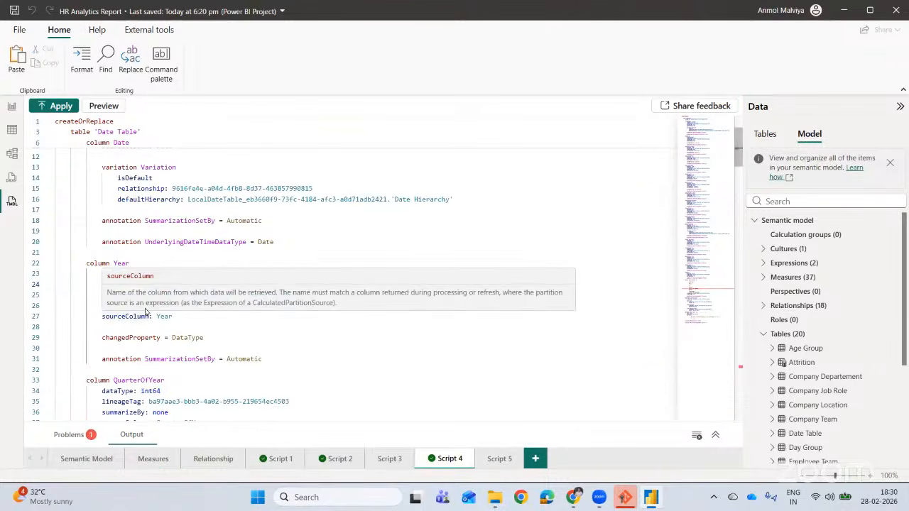
{"action": "double_click", "coordinate": [166, 305]}
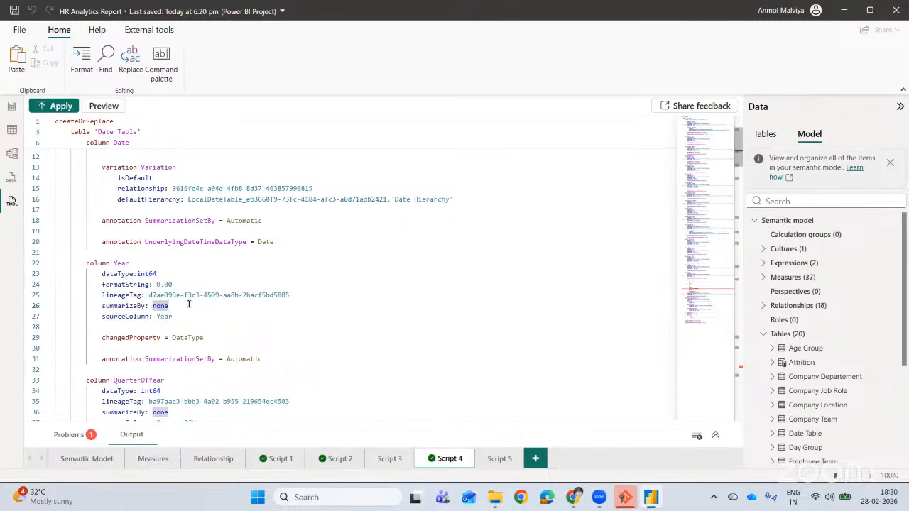
{"action": "left_click_drag", "start_coordinate": [178, 306], "coordinate": [152, 305]}
{"action": "type", "text": "sum"}
{"action": "key", "text": "BackSpace"}
{"action": "key", "text": "BackSpace"}
{"action": "key", "text": "BackSpace"}
{"action": "type", "text": "cou"}
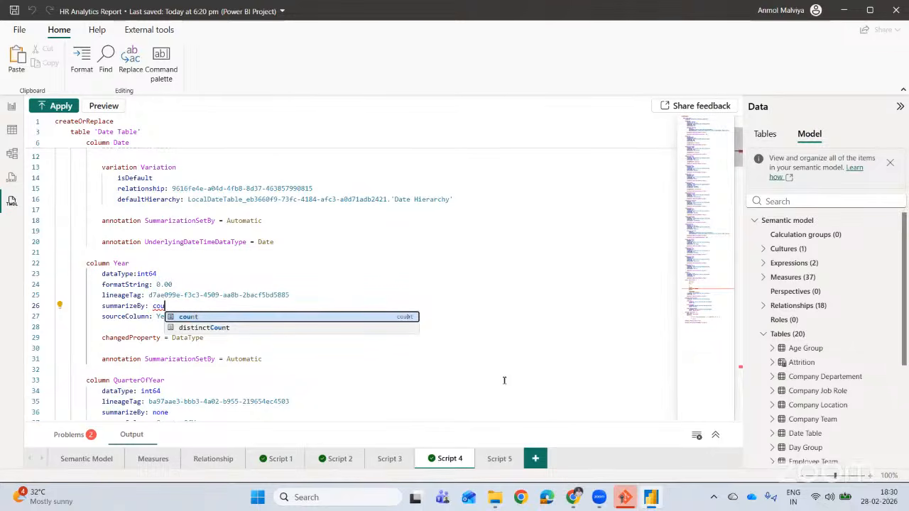
Switch to Google Tasks, mark "Bulk edit data type, summarisation, format string" as completed, and return to Power BI Desktop.
{"action": "left_click", "coordinate": [572, 497]}
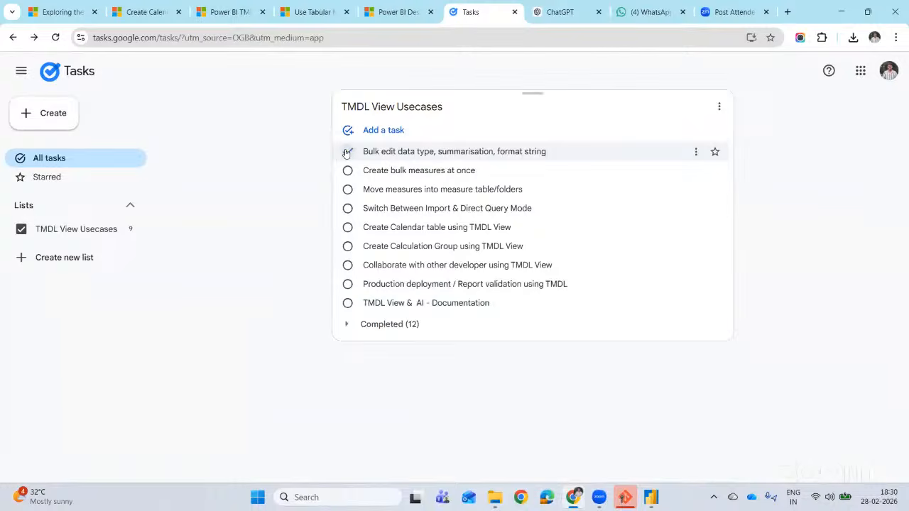
{"action": "left_click", "coordinate": [347, 152]}
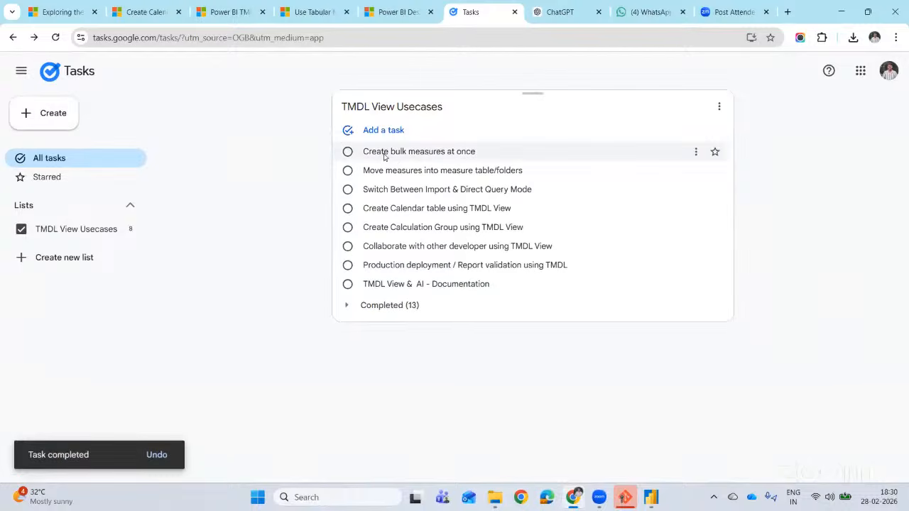
{"action": "left_click", "coordinate": [651, 497]}
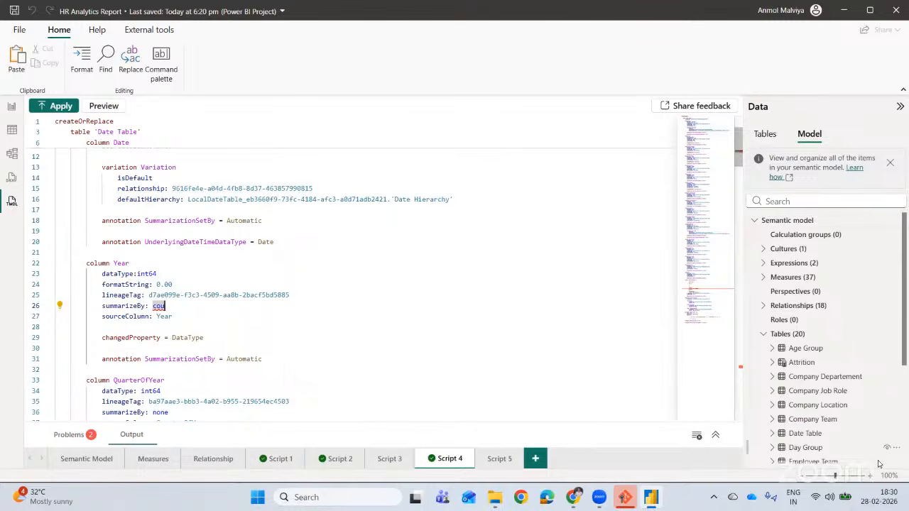
Close the Date Table script Script 4 and switch to Report view.
{"action": "left_click", "coordinate": [467, 457]}
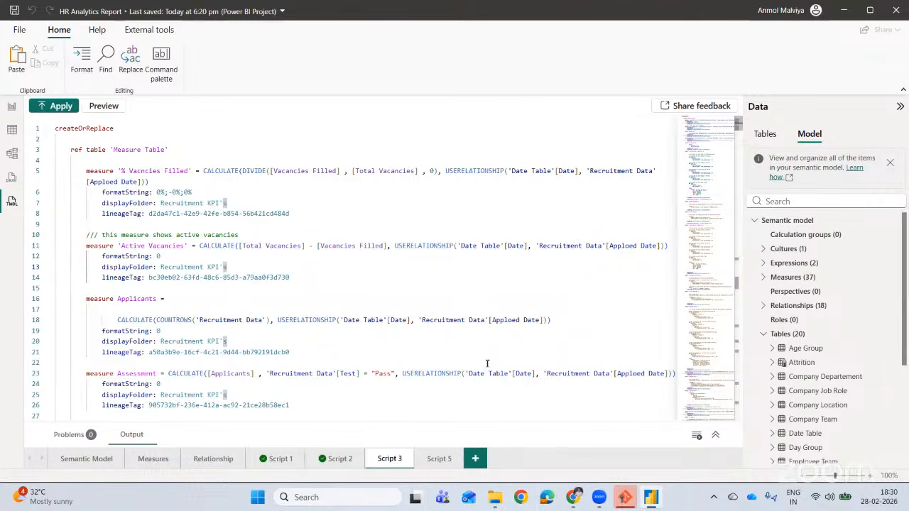
{"action": "right_click", "coordinate": [811, 334]}
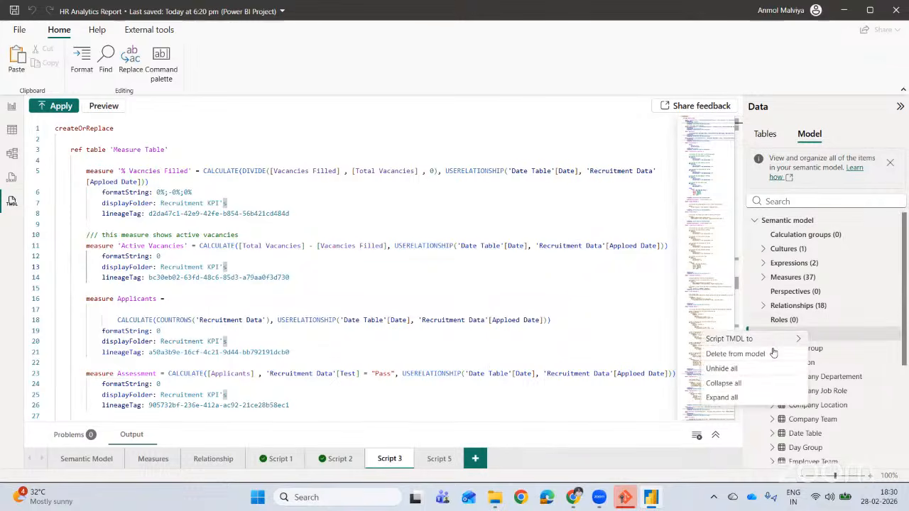
{"action": "left_click", "coordinate": [11, 105]}
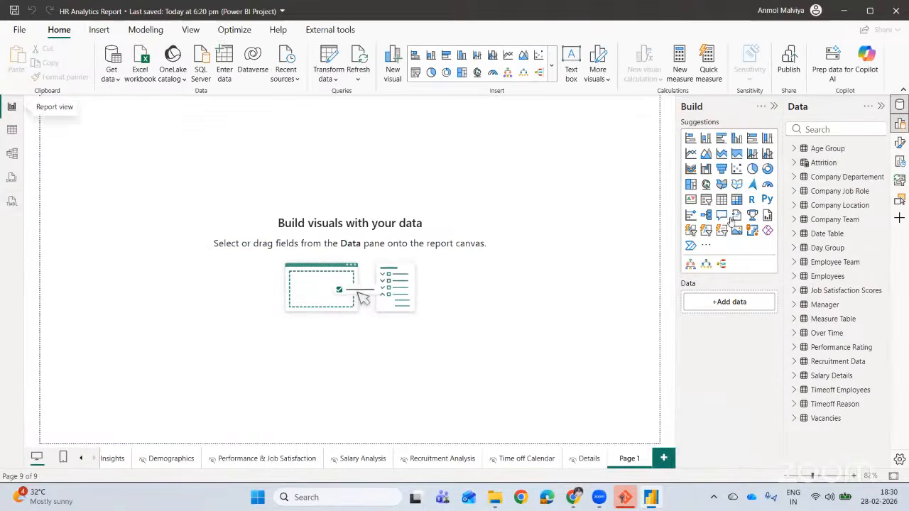
{"action": "right_click", "coordinate": [831, 149]}
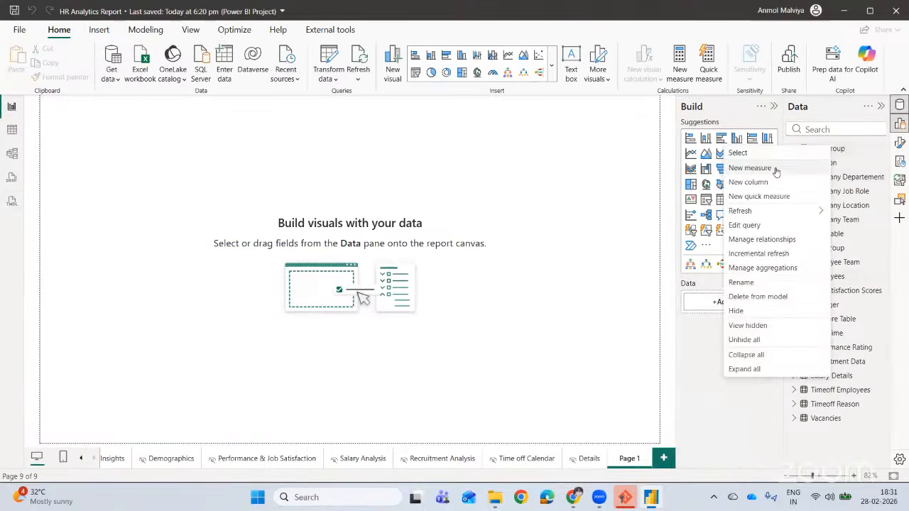
{"action": "left_click", "coordinate": [750, 167]}
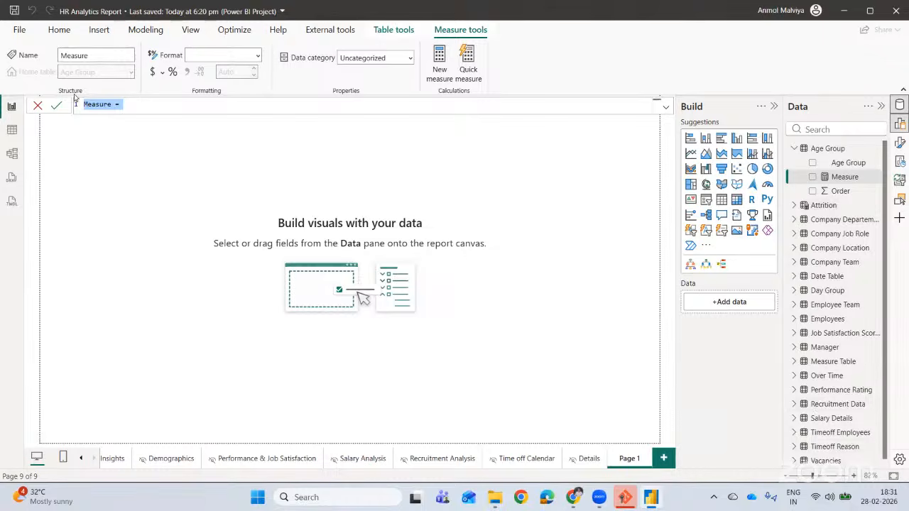
{"action": "left_click", "coordinate": [38, 105]}
Create a new script in TMDL view and script the existing Active Vacancies measure into it.
{"action": "left_click", "coordinate": [14, 203]}
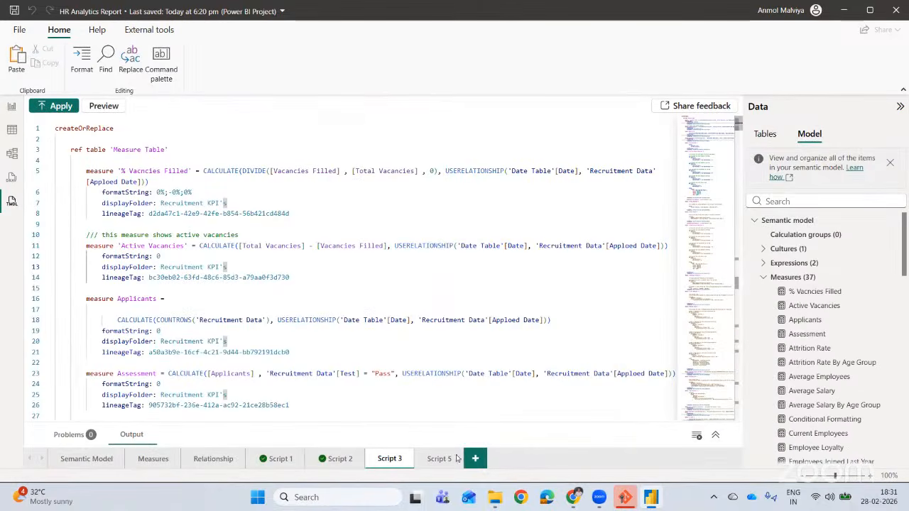
{"action": "left_click", "coordinate": [470, 461]}
{"action": "scroll", "coordinate": [824, 291], "scroll_direction": "down", "scroll_amount": 1}
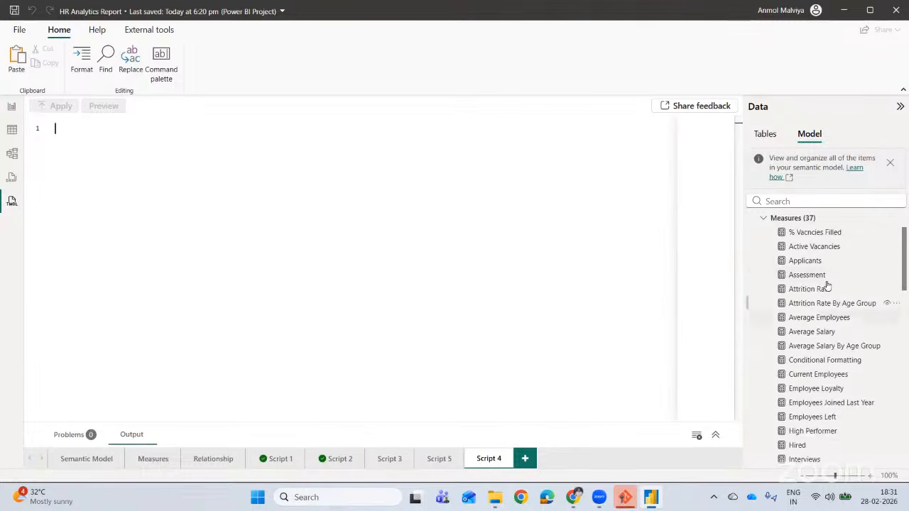
{"action": "scroll", "coordinate": [828, 263], "scroll_direction": "down", "scroll_amount": 5}
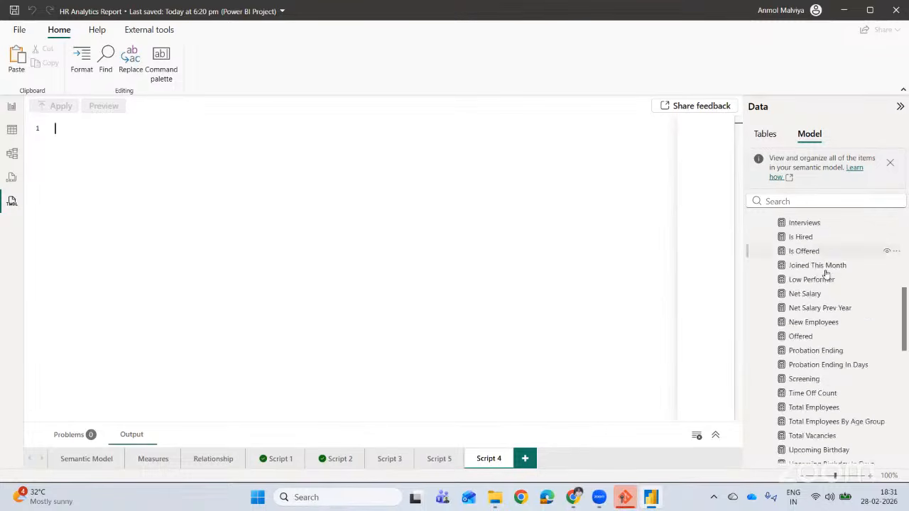
{"action": "scroll", "coordinate": [825, 274], "scroll_direction": "down", "scroll_amount": 1}
{"action": "scroll", "coordinate": [823, 284], "scroll_direction": "up", "scroll_amount": 8}
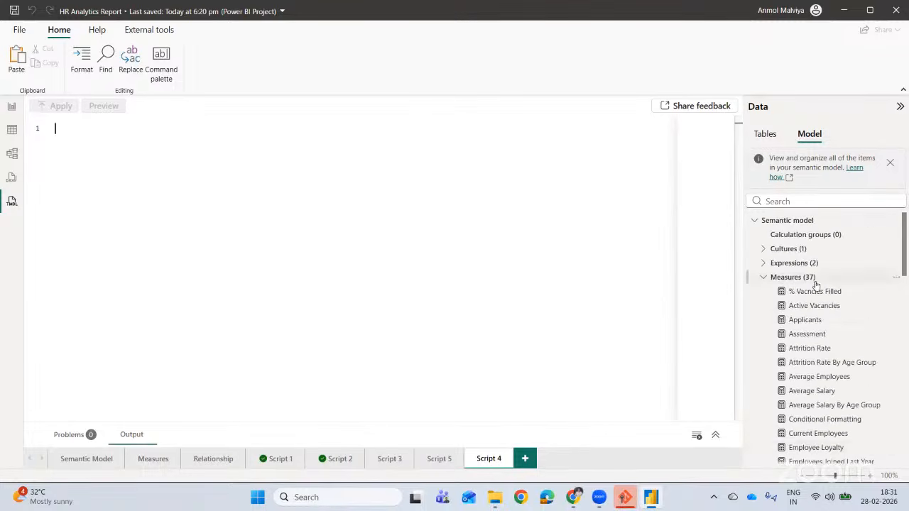
{"action": "left_click_drag", "start_coordinate": [821, 311], "coordinate": [138, 247]}
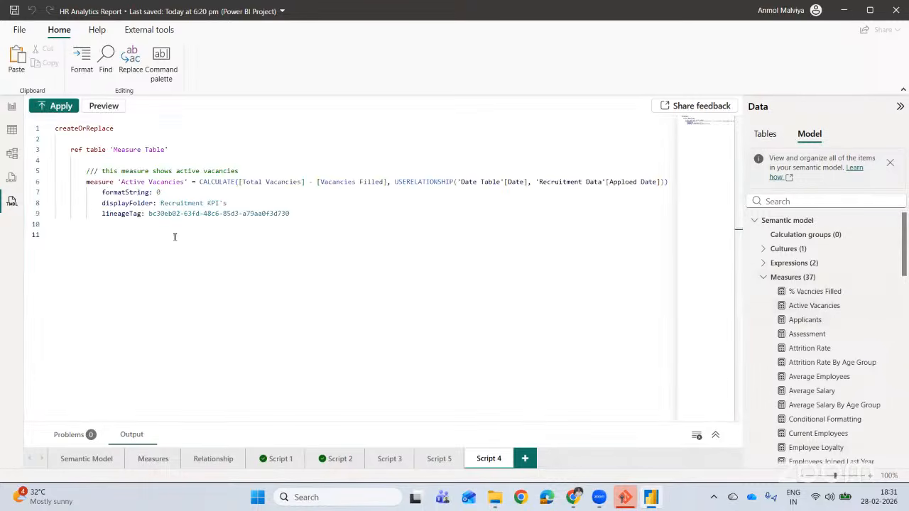
Add a measure definition 'demo-1' = 1 below the Active Vacancies measure in the script.
{"action": "left_click", "coordinate": [296, 215]}
{"action": "key", "text": "Return"}
{"action": "key", "text": "Return"}
{"action": "type", "text": "me"}
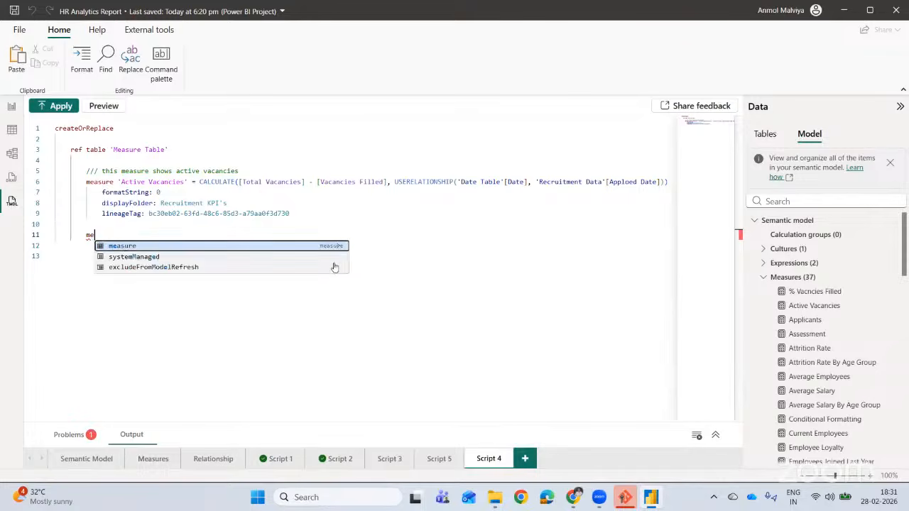
{"action": "type", "text": "asure "}
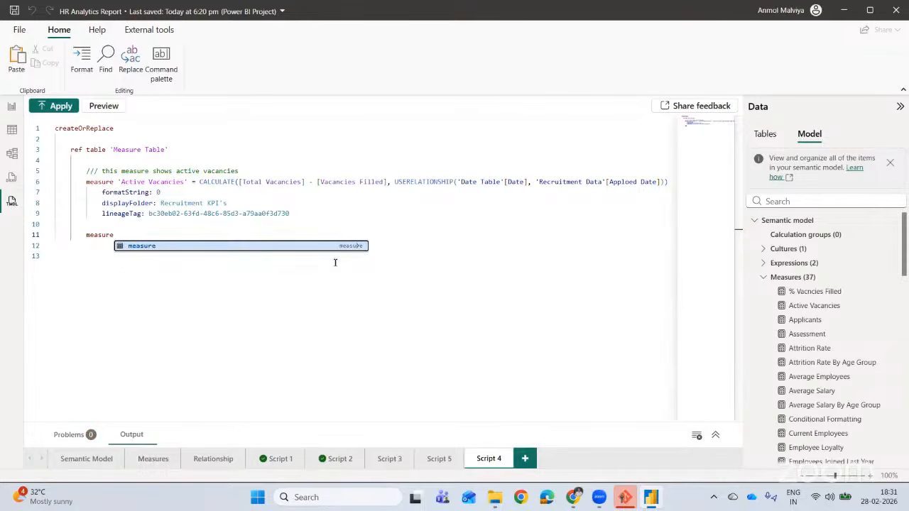
{"action": "type", "text": "dem"}
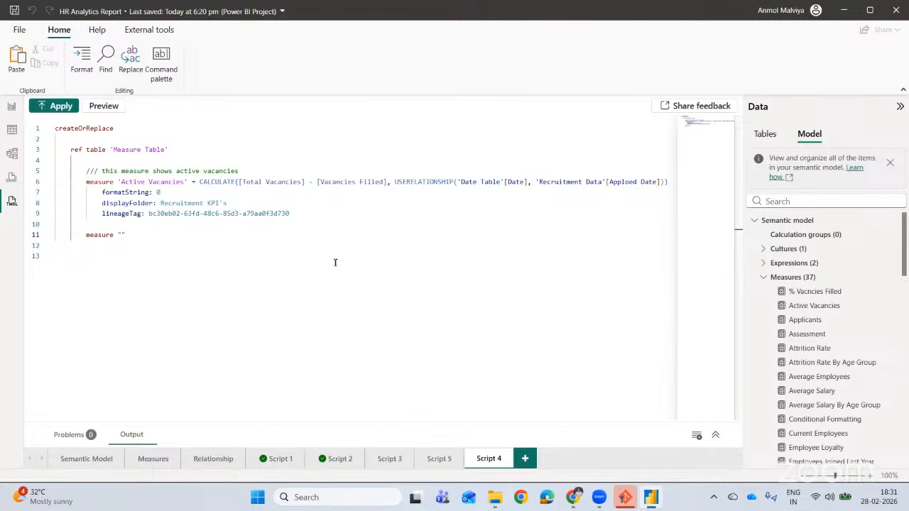
{"action": "type", "text": "''"}
{"action": "type", "text": "demo-1"}
Duplicate the 'demo-1' measure line four times beneath it, giving the copies the values 2, 3, 4 and 5.
{"action": "left_click_drag", "start_coordinate": [164, 234], "coordinate": [87, 234]}
{"action": "key", "text": "ctrl+c"}
{"action": "left_click", "coordinate": [182, 237]}
{"action": "key", "text": "Return"}
{"action": "key", "text": "ctrl+v"}
{"action": "type", "text": "2"}
{"action": "key", "text": "Return"}
{"action": "key", "text": "ctrl+v"}
{"action": "key", "text": "BackSpace"}
{"action": "type", "text": "3"}
{"action": "key", "text": "Return"}
{"action": "key", "text": "ctrl+v"}
{"action": "type", "text": "4"}
{"action": "key", "text": "Return"}
{"action": "key", "text": "ctrl+v"}
{"action": "key", "text": "BackSpace"}
{"action": "type", "text": "5"}
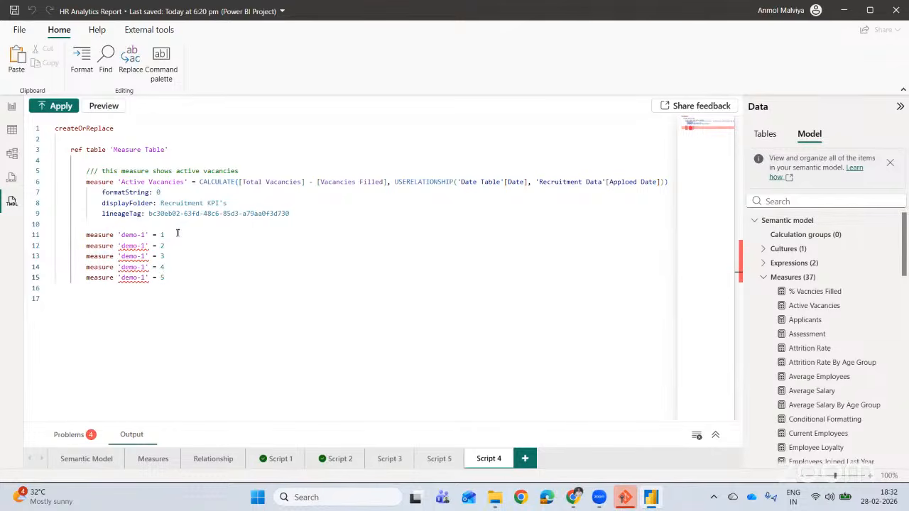
Rename the four duplicated measures 'demo-2', 'demo-3', 'demo-4' and 'demo-5' in line order.
{"action": "left_click", "coordinate": [146, 245]}
{"action": "key", "text": "BackSpace"}
{"action": "type", "text": "2"}
{"action": "left_click", "coordinate": [145, 256]}
{"action": "key", "text": "BackSpace"}
{"action": "type", "text": "3"}
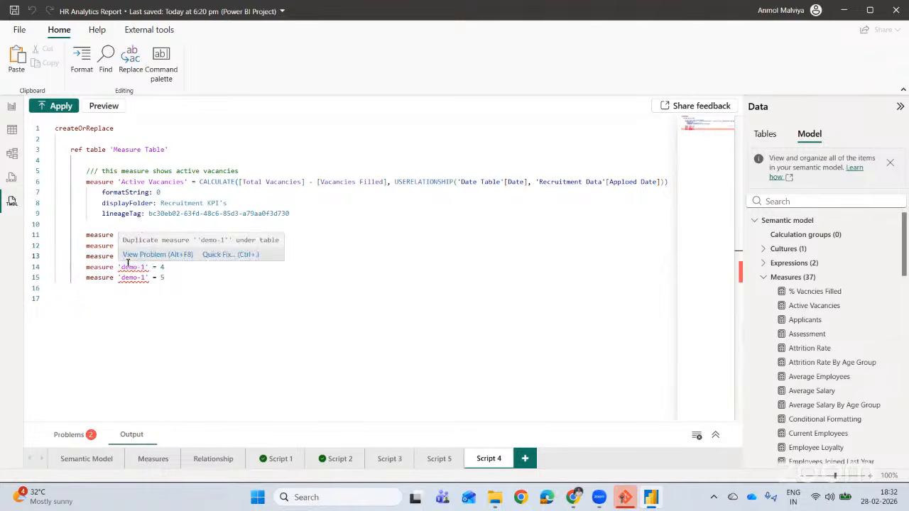
{"action": "left_click", "coordinate": [144, 267]}
{"action": "key", "text": "BackSpace"}
{"action": "type", "text": "4"}
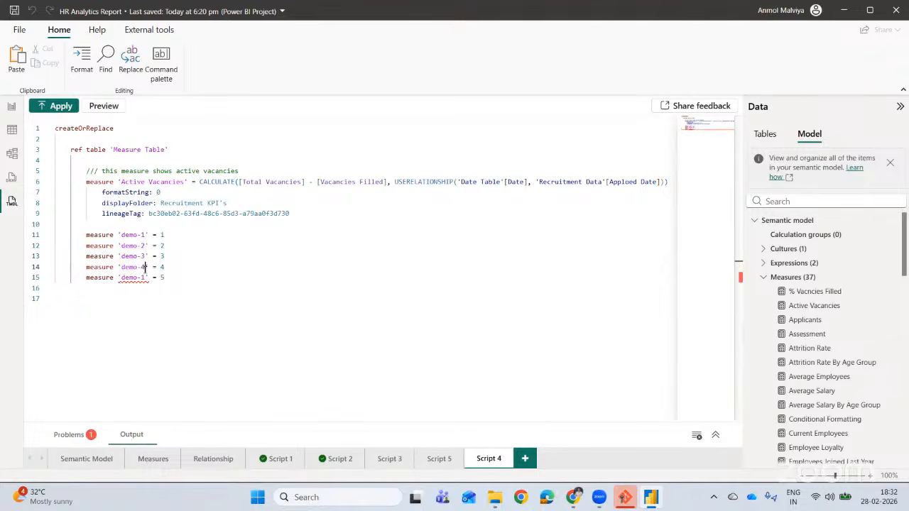
{"action": "key", "text": "BackSpace"}
{"action": "type", "text": "5"}
Apply the whole script to the model and check the measures list for the five demo measures.
{"action": "left_click", "coordinate": [166, 235]}
{"action": "left_click_drag", "start_coordinate": [159, 235], "coordinate": [169, 236]}
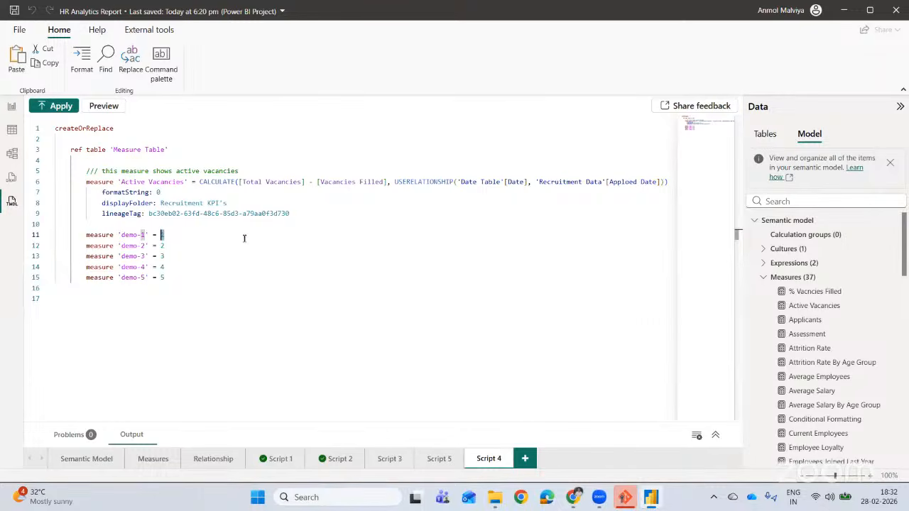
{"action": "left_click", "coordinate": [173, 248]}
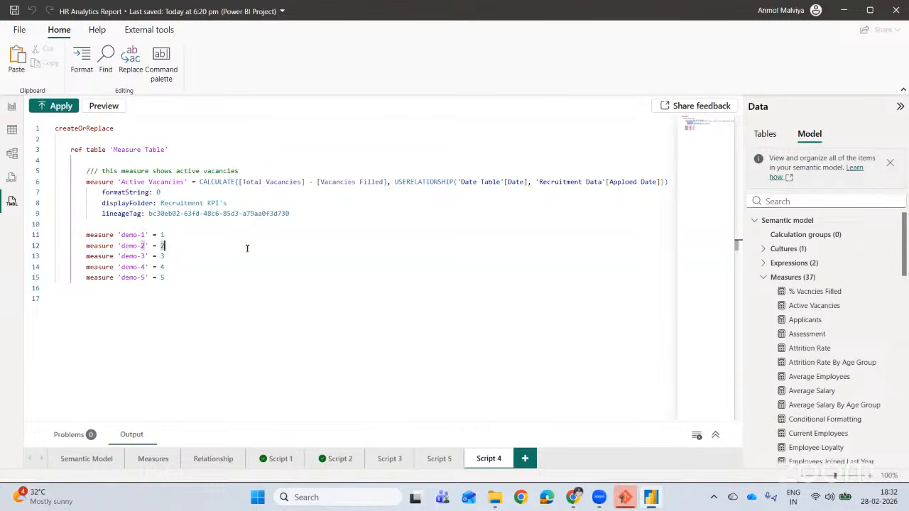
{"action": "left_click", "coordinate": [184, 257]}
{"action": "left_click", "coordinate": [168, 279]}
{"action": "left_click_drag", "start_coordinate": [177, 280], "coordinate": [21, 126]}
{"action": "left_click", "coordinate": [61, 106]}
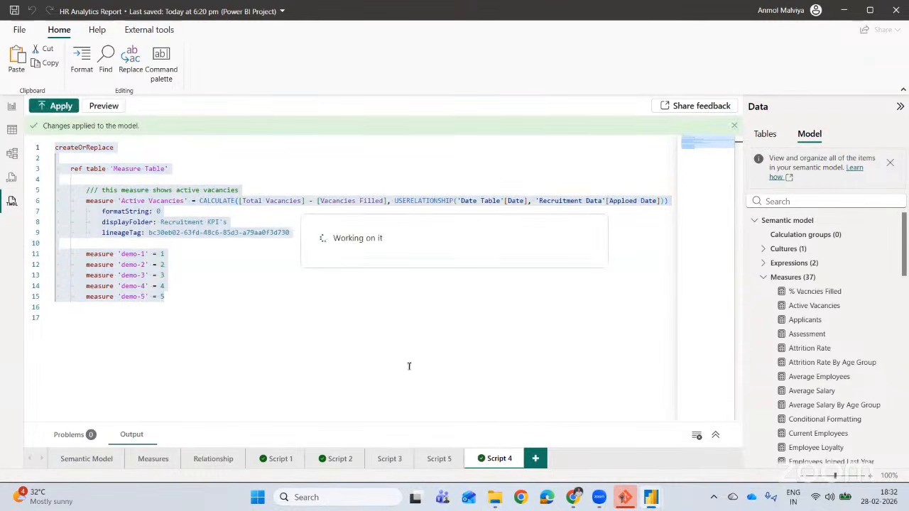
{"action": "scroll", "coordinate": [824, 304], "scroll_direction": "down", "scroll_amount": 1}
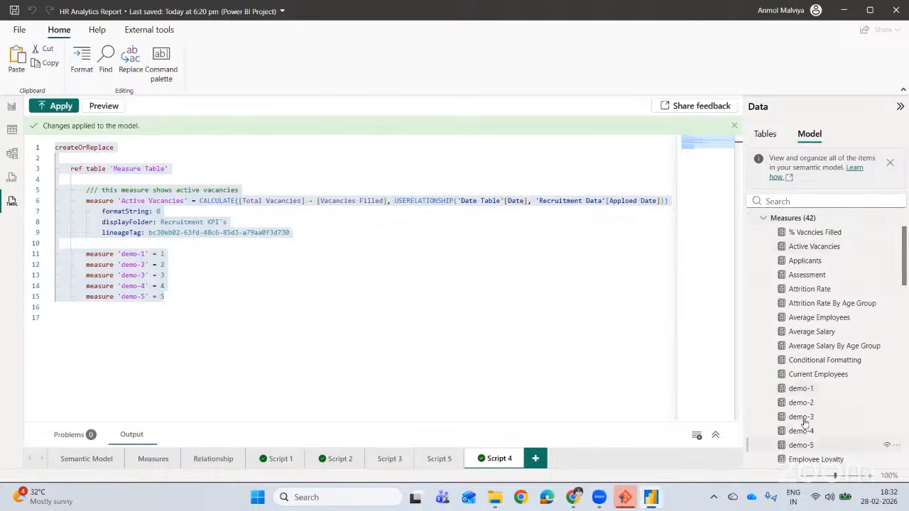
{"action": "left_click", "coordinate": [11, 108]}
{"action": "right_click", "coordinate": [824, 152]}
{"action": "left_click", "coordinate": [774, 189]}
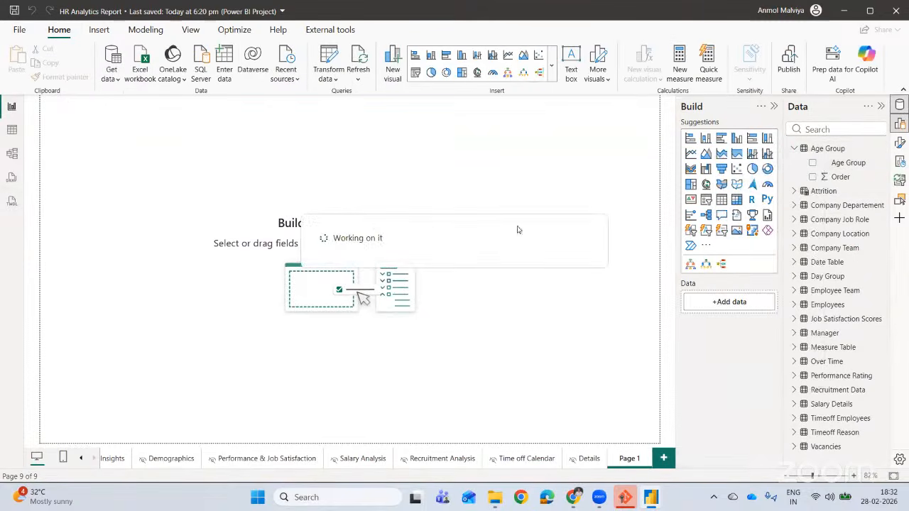
{"action": "left_click", "coordinate": [37, 106]}
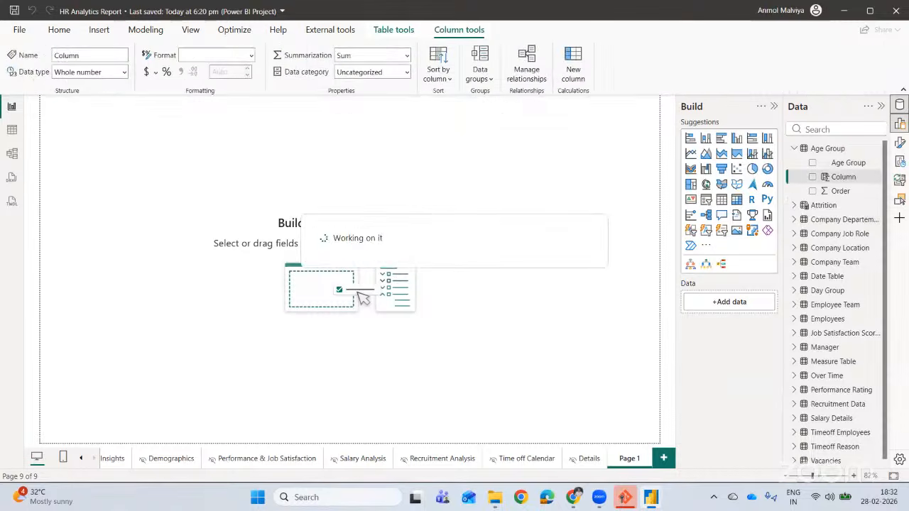
Switch to Google Tasks in Chrome, mark "Create bulk measures at once" as completed, and return to Power BI Desktop.
{"action": "left_click", "coordinate": [570, 499]}
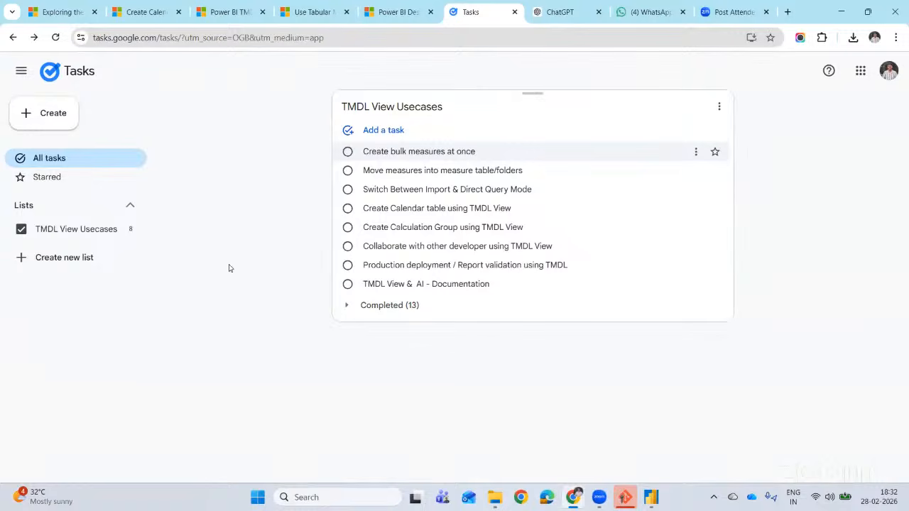
{"action": "left_click", "coordinate": [348, 151]}
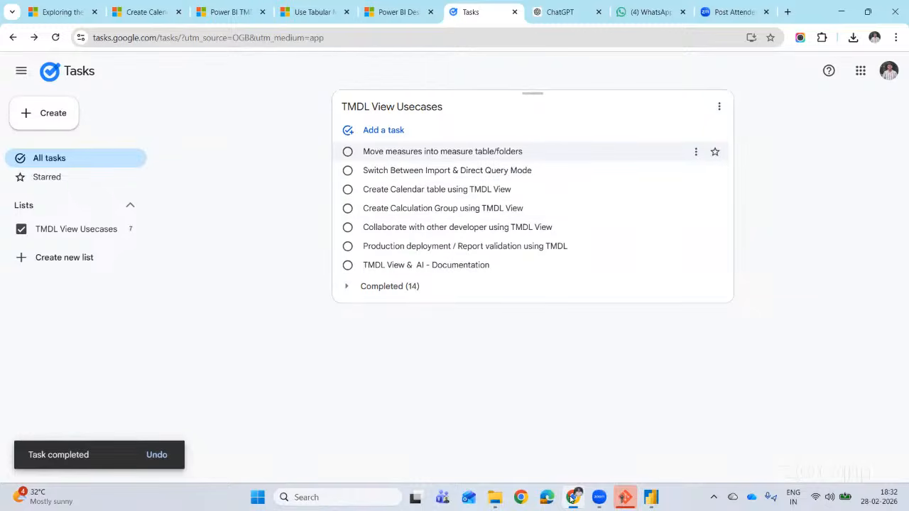
{"action": "key", "text": "alt+Tab"}
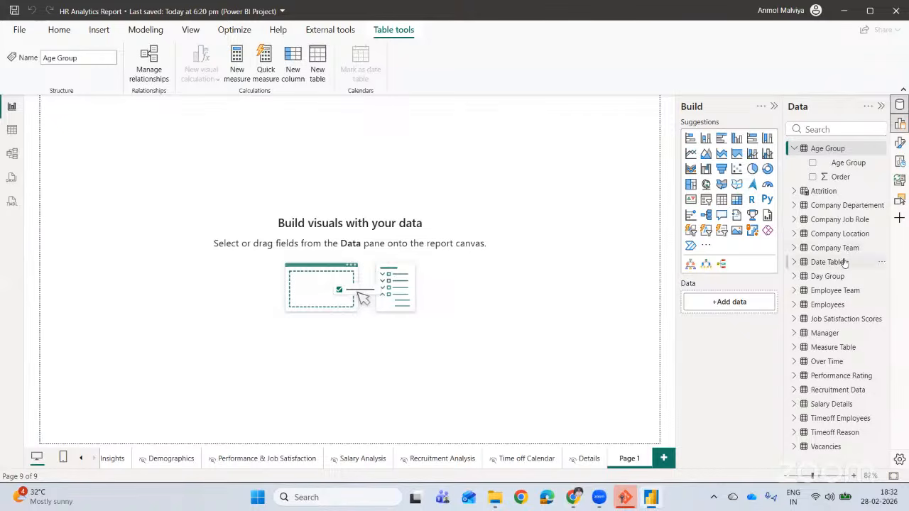
Expand the Measure Table and its Employee KPI's folder to examine the measures they contain.
{"action": "left_click", "coordinate": [795, 347]}
{"action": "scroll", "coordinate": [830, 284], "scroll_direction": "down", "scroll_amount": 3}
{"action": "scroll", "coordinate": [834, 286], "scroll_direction": "down", "scroll_amount": 3}
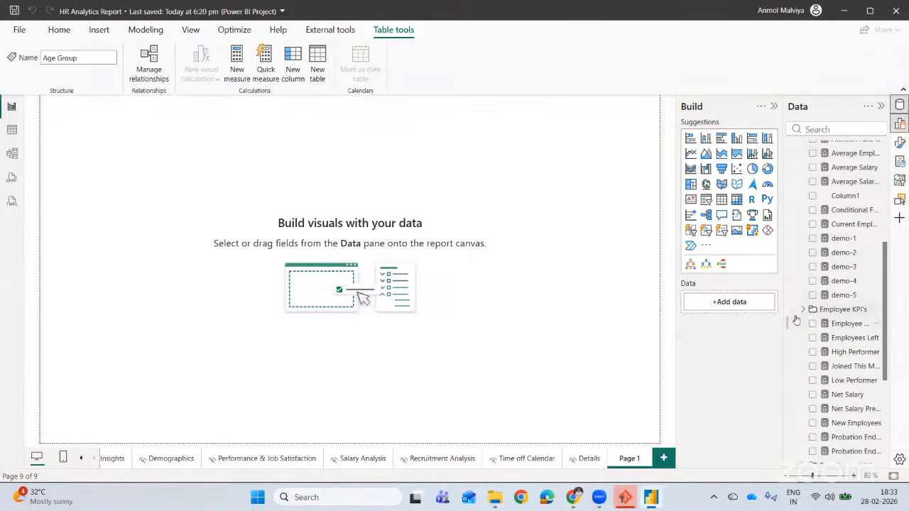
{"action": "left_click", "coordinate": [804, 310]}
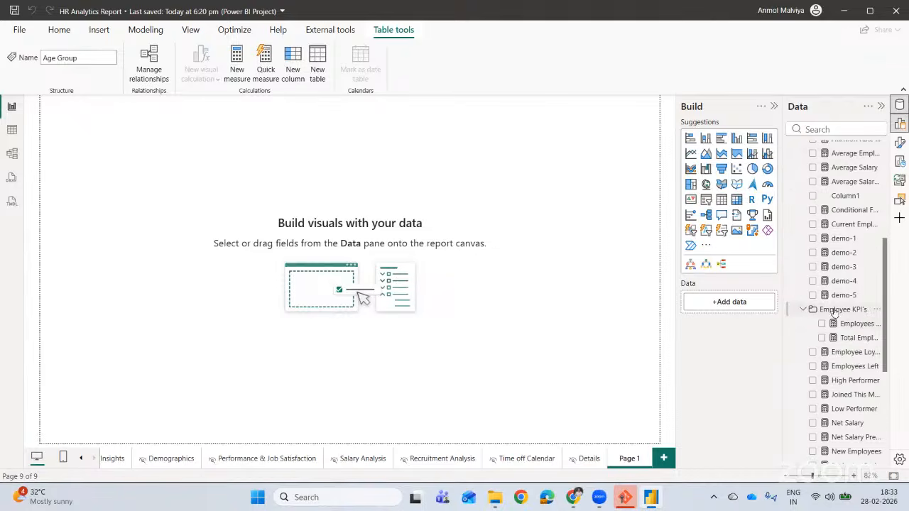
{"action": "scroll", "coordinate": [834, 312], "scroll_direction": "up", "scroll_amount": 5}
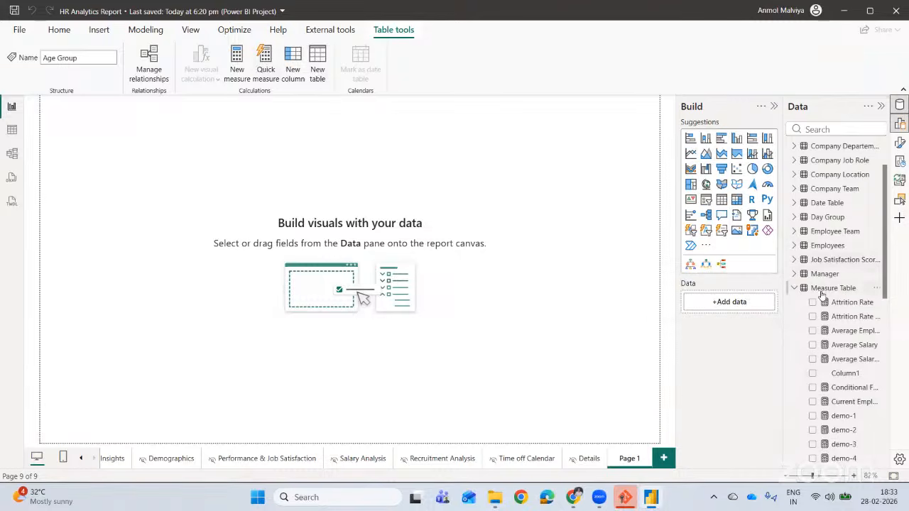
Load a new manually entered blank table named "Demo table" from report view and expand it in the data list.
{"action": "left_click", "coordinate": [10, 203]}
{"action": "left_click", "coordinate": [11, 106]}
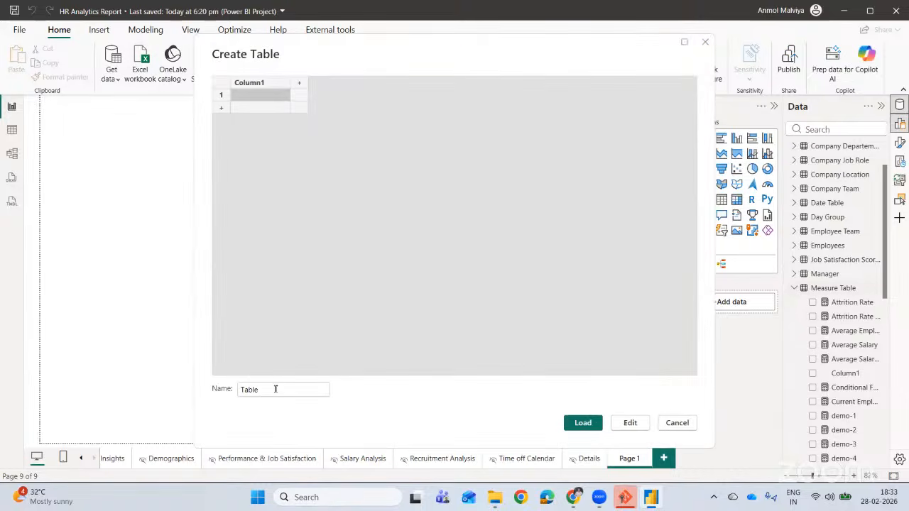
{"action": "double_click", "coordinate": [275, 389]}
{"action": "type", "text": "Demo t"}
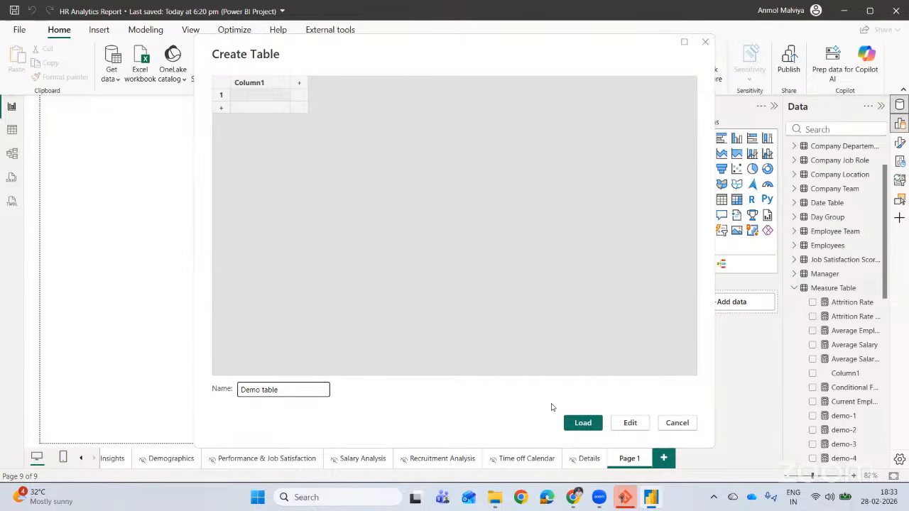
{"action": "left_click", "coordinate": [588, 426]}
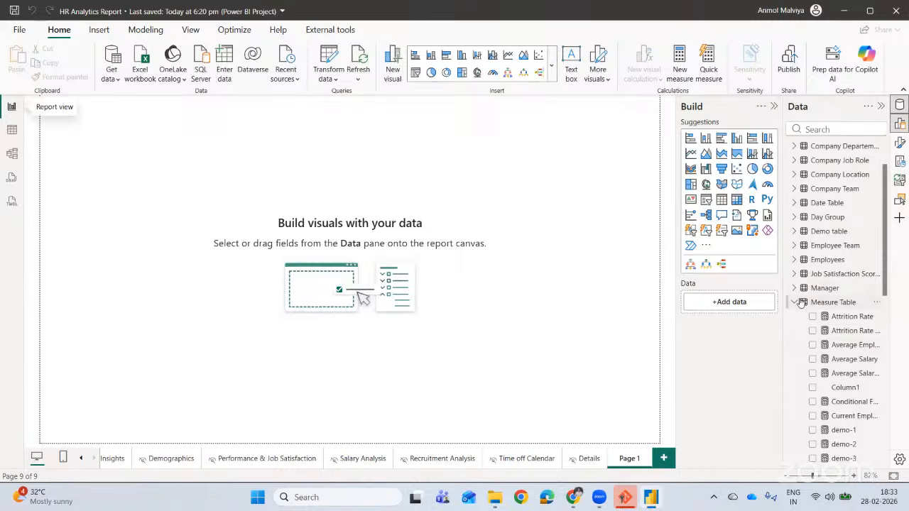
{"action": "left_click", "coordinate": [826, 233]}
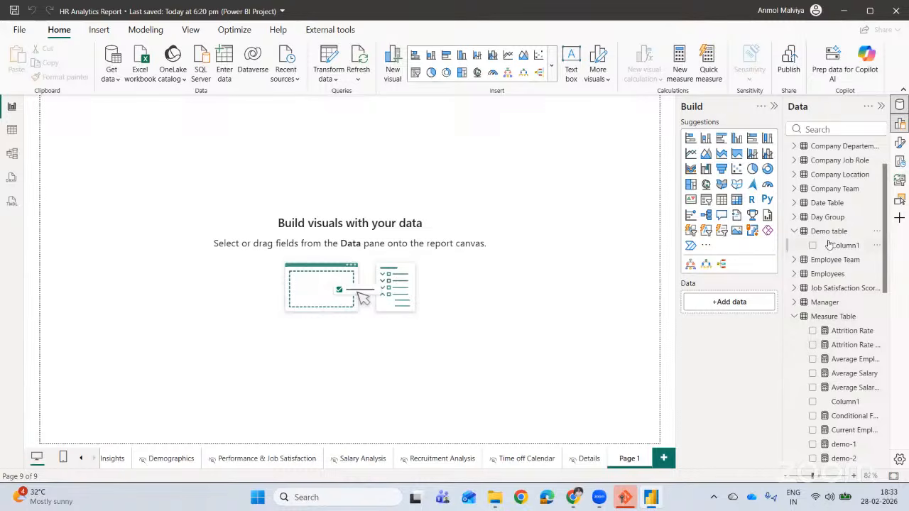
Script all of the model's measures together into a new script in TMDL view.
{"action": "left_click", "coordinate": [12, 206]}
{"action": "scroll", "coordinate": [818, 285], "scroll_direction": "up", "scroll_amount": 2}
{"action": "left_click_drag", "start_coordinate": [819, 285], "coordinate": [257, 294]}
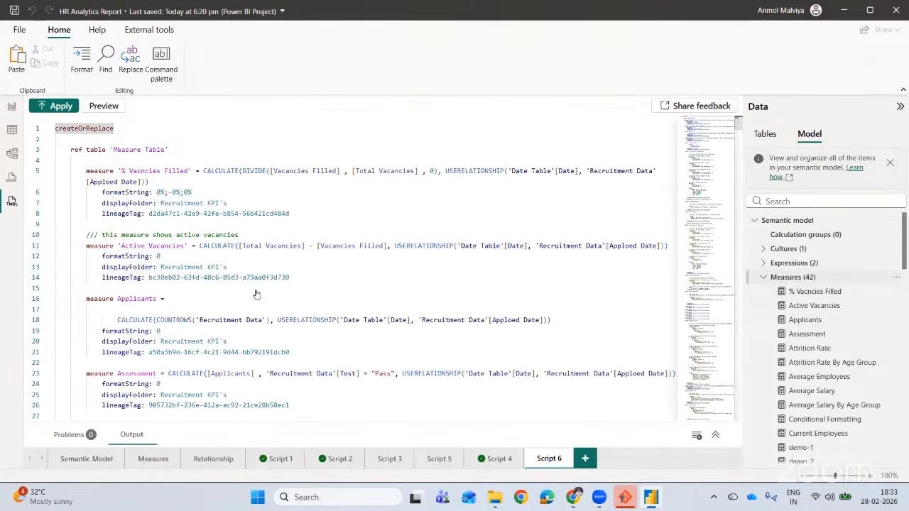
Change the script's referenced table to 'Demo Table' and try to apply the whole script to the model.
{"action": "left_click_drag", "start_coordinate": [166, 150], "coordinate": [114, 150]}
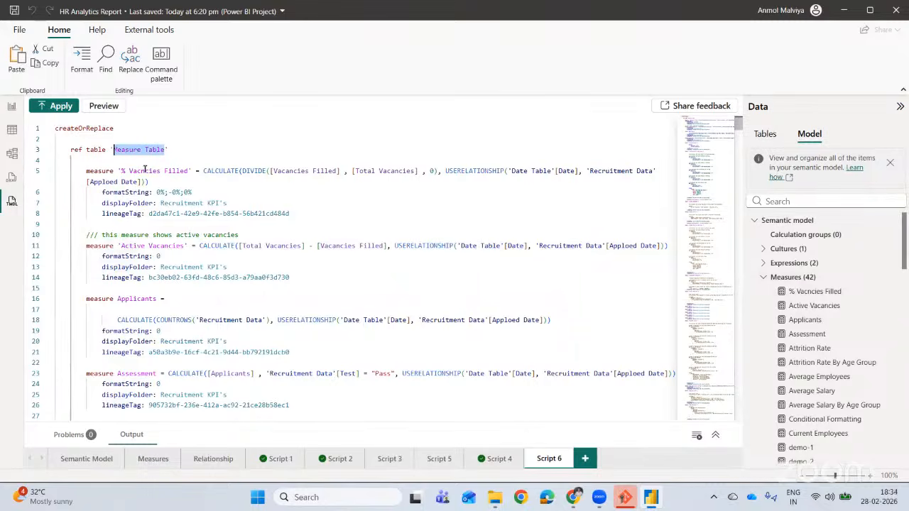
{"action": "type", "text": "Demo"}
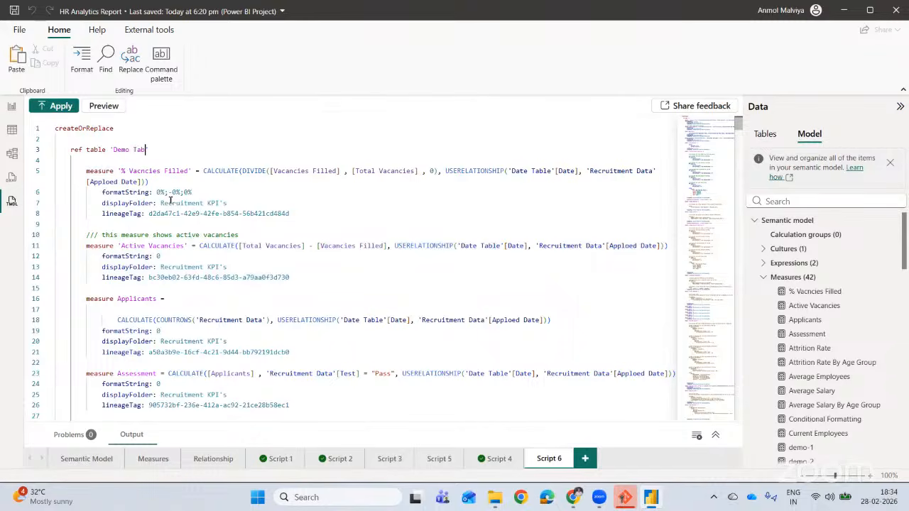
{"action": "key", "text": "ctrl+a"}
{"action": "key", "text": "shift+Return"}
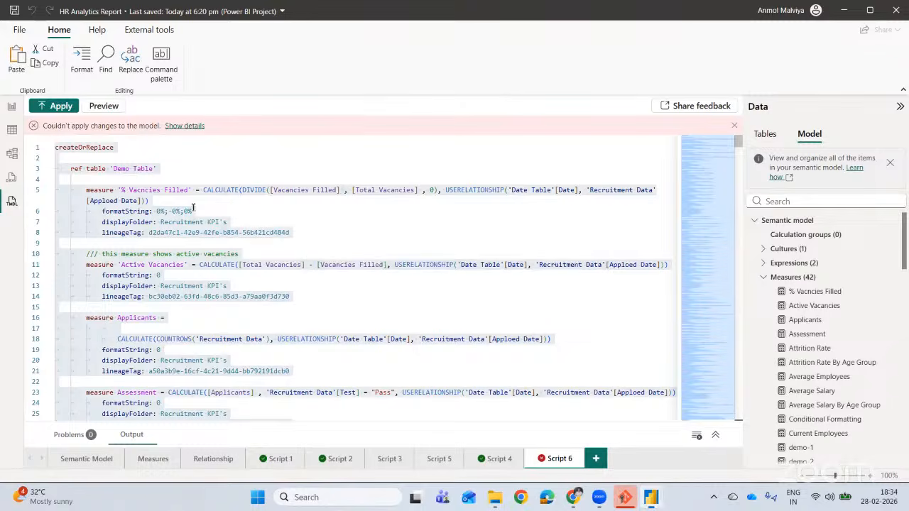
Open the details of the apply error and highlight the createOrReplace command at the start of the script.
{"action": "left_click", "coordinate": [184, 128]}
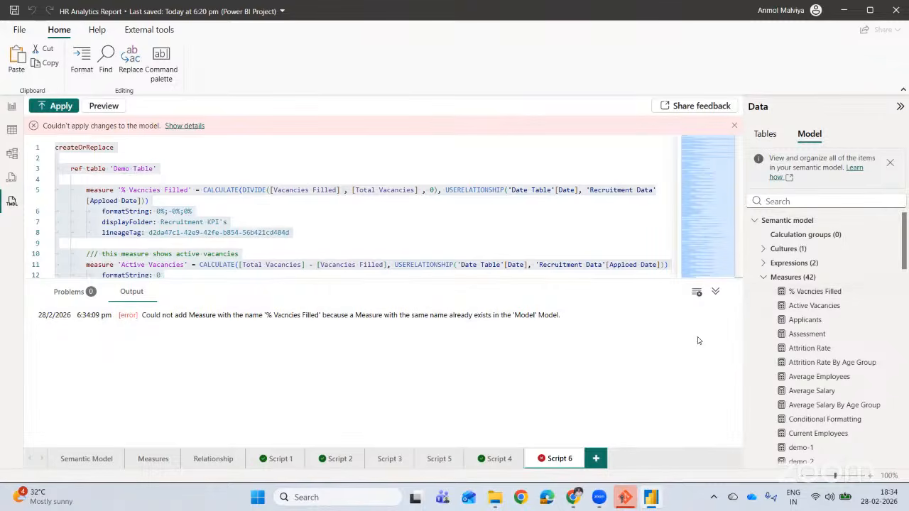
{"action": "scroll", "coordinate": [834, 355], "scroll_direction": "down", "scroll_amount": 5}
{"action": "scroll", "coordinate": [836, 349], "scroll_direction": "up", "scroll_amount": 5}
{"action": "left_click", "coordinate": [113, 147]}
{"action": "left_click_drag", "start_coordinate": [114, 147], "coordinate": [20, 149]}
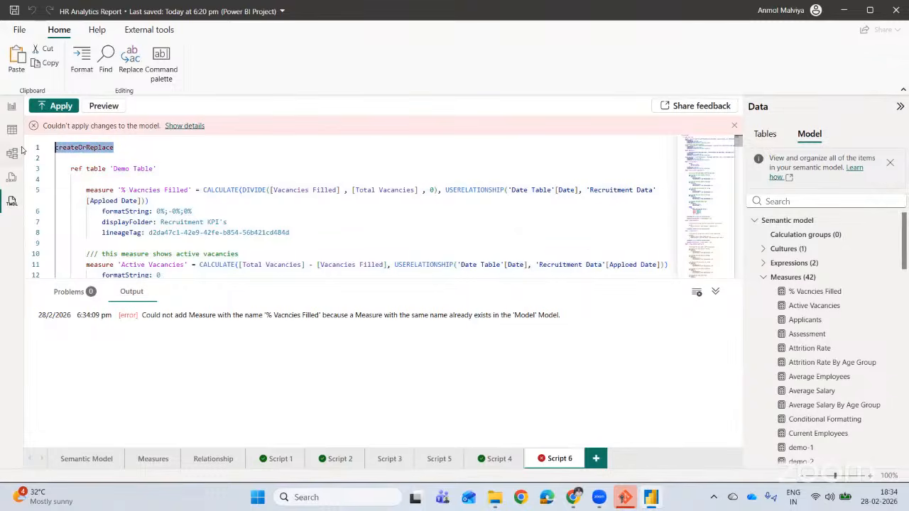
Highlight the lineage tag of the '% Vacncies Filled' measure in the failed script, and close Script 6.
{"action": "triple_click", "coordinate": [165, 232]}
{"action": "scroll", "coordinate": [122, 232], "scroll_direction": "down", "scroll_amount": 1}
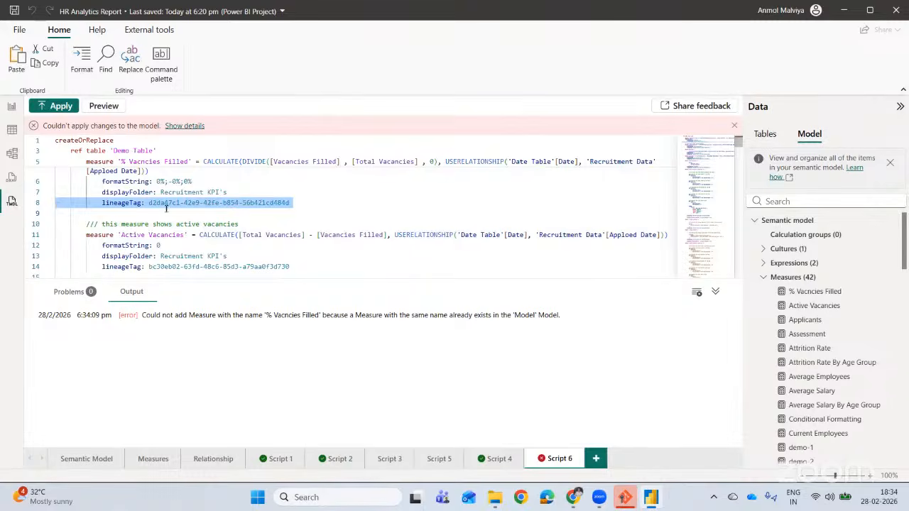
{"action": "scroll", "coordinate": [129, 214], "scroll_direction": "down", "scroll_amount": 1}
{"action": "scroll", "coordinate": [133, 210], "scroll_direction": "down", "scroll_amount": 1}
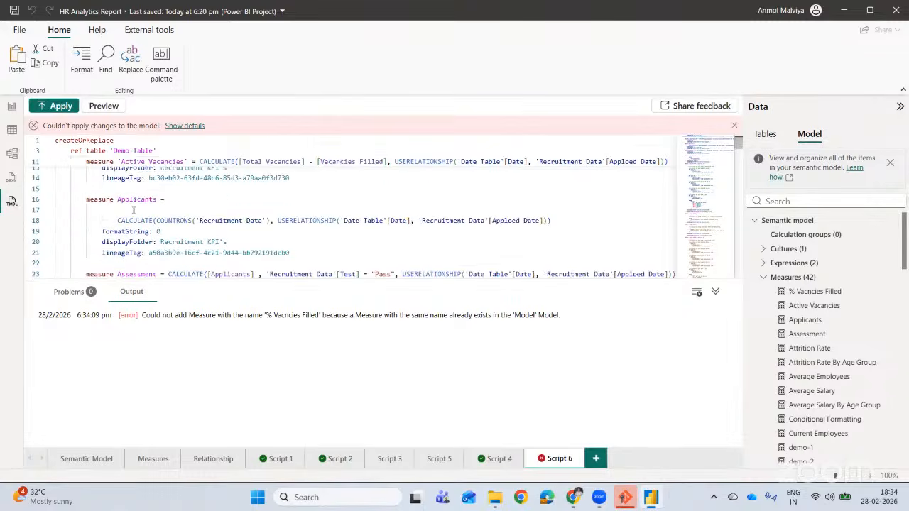
{"action": "left_click", "coordinate": [715, 291]}
{"action": "scroll", "coordinate": [239, 235], "scroll_direction": "up", "scroll_amount": 3}
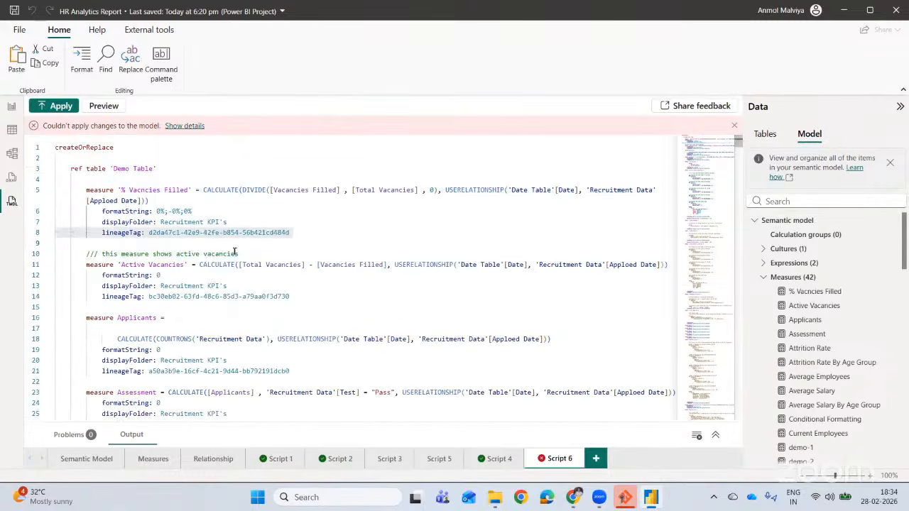
{"action": "left_click_drag", "start_coordinate": [149, 233], "coordinate": [295, 232]}
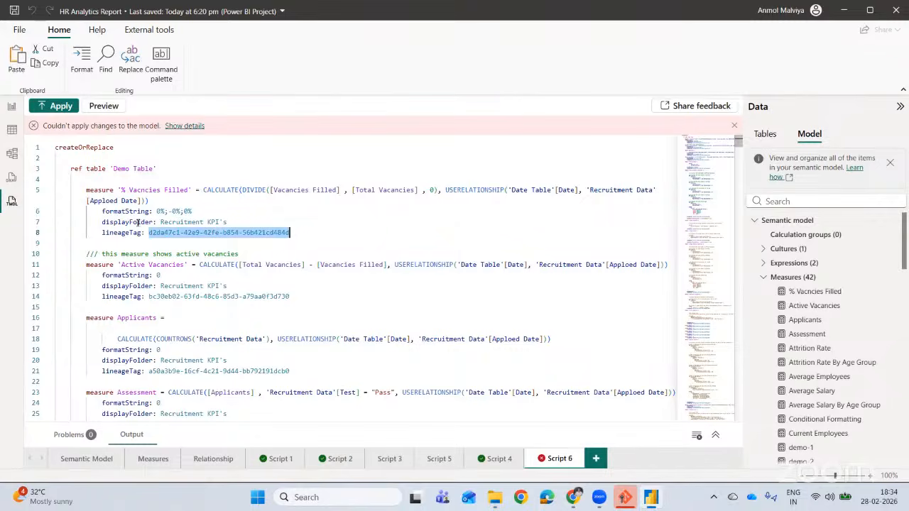
{"action": "left_click", "coordinate": [581, 458]}
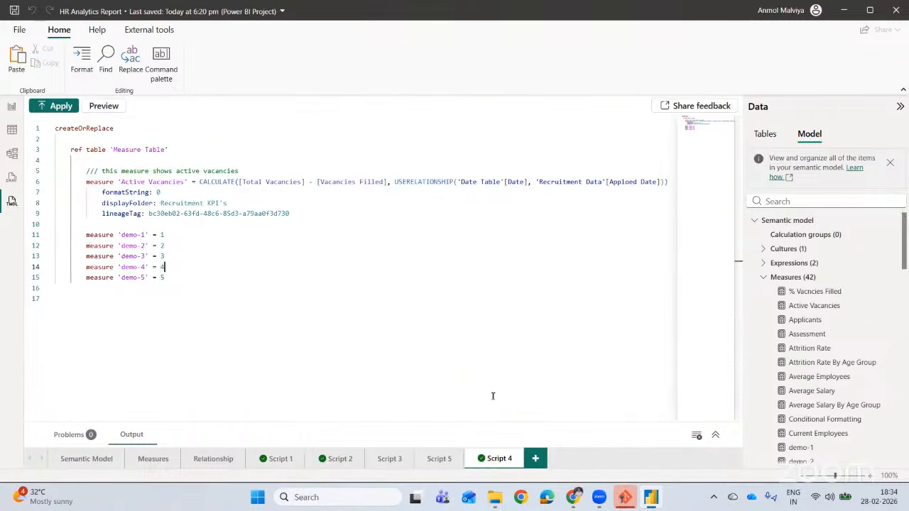
Show Measure Table's measures in report view with the data list widened, and inspect its Employee KPI's display folder.
{"action": "left_click", "coordinate": [12, 107]}
{"action": "scroll", "coordinate": [830, 306], "scroll_direction": "down", "scroll_amount": 4}
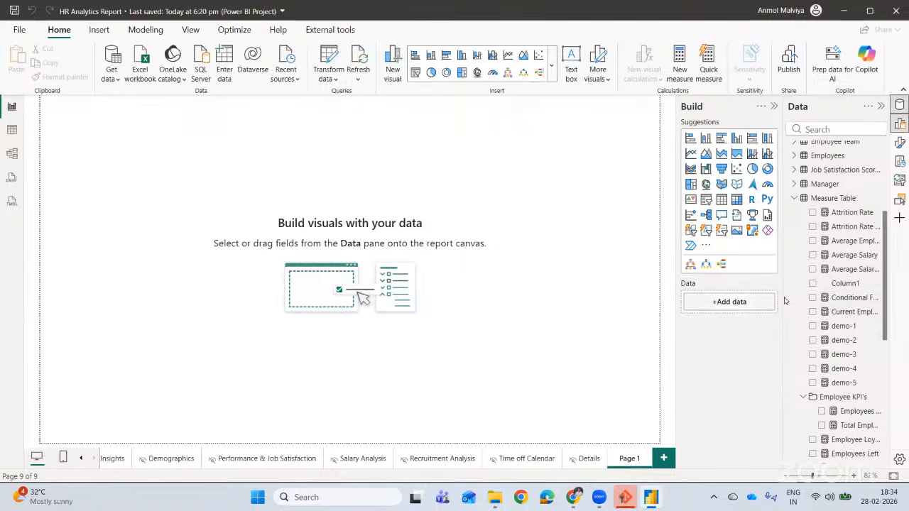
{"action": "left_click_drag", "start_coordinate": [783, 295], "coordinate": [743, 297]}
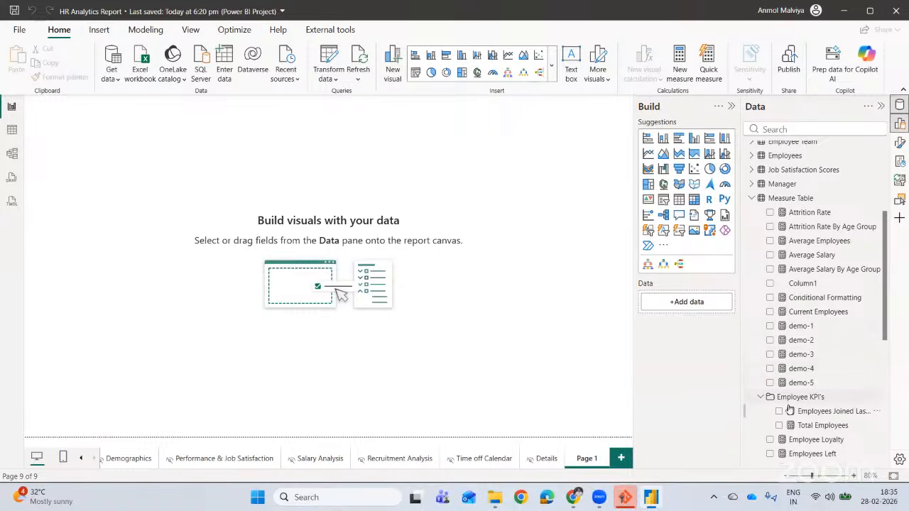
{"action": "left_click", "coordinate": [760, 398]}
{"action": "left_click", "coordinate": [760, 398]}
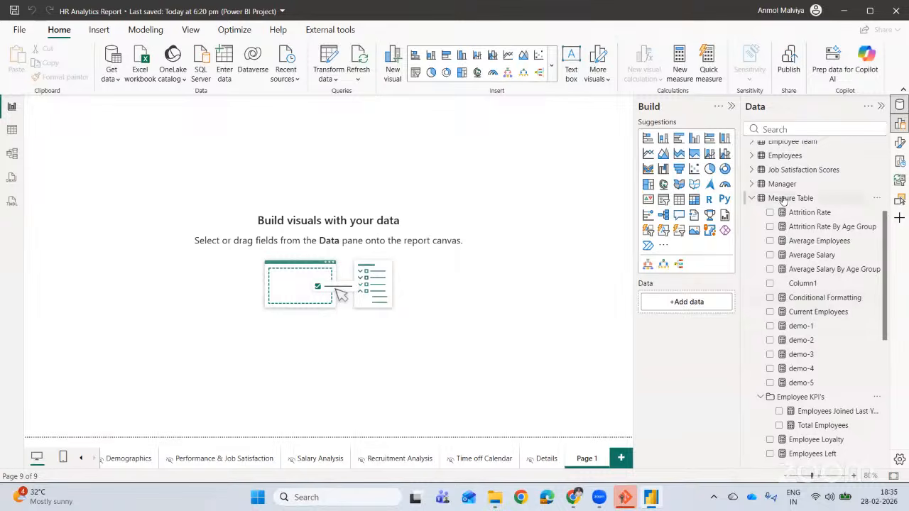
Script the measures demo-1 to demo-5 together into a new script in TMDL view.
{"action": "left_click", "coordinate": [12, 202]}
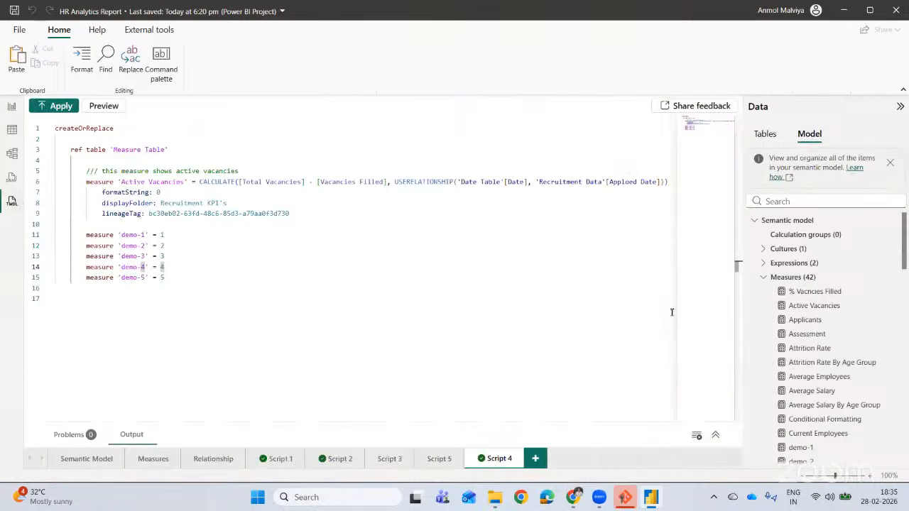
{"action": "scroll", "coordinate": [817, 341], "scroll_direction": "down", "scroll_amount": 5}
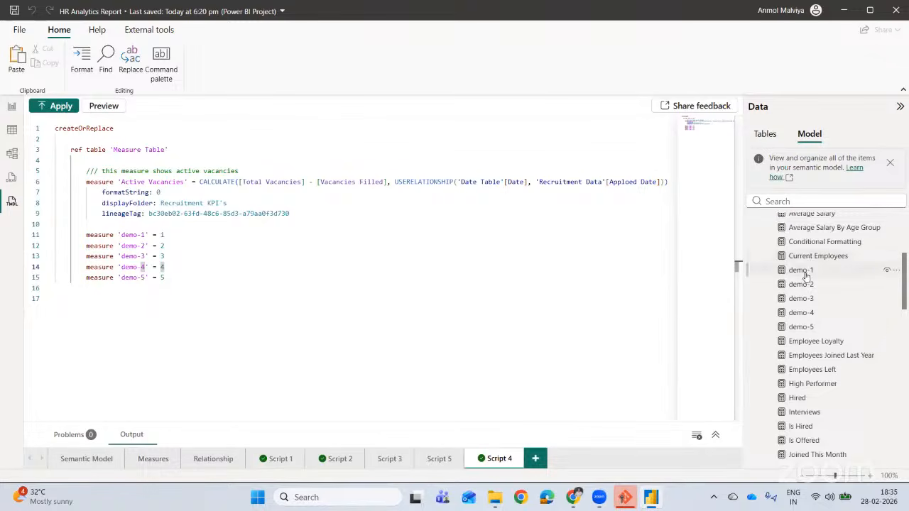
{"action": "left_click", "coordinate": [802, 271]}
{"action": "left_click", "coordinate": [802, 285], "text": "ctrl"}
{"action": "left_click", "coordinate": [803, 299], "text": "ctrl"}
{"action": "left_click", "coordinate": [804, 317], "text": "ctrl"}
{"action": "left_click", "coordinate": [803, 327], "text": "ctrl"}
{"action": "left_click_drag", "start_coordinate": [801, 272], "coordinate": [435, 277]}
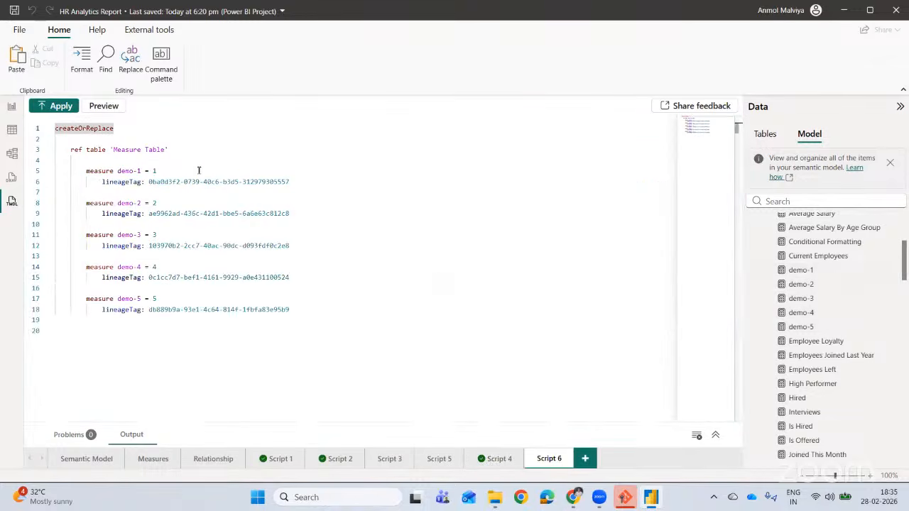
Add the line displayFolder = "demo" under measure demo-1 and apply the script to the model.
{"action": "left_click", "coordinate": [199, 170]}
{"action": "key", "text": "Return"}
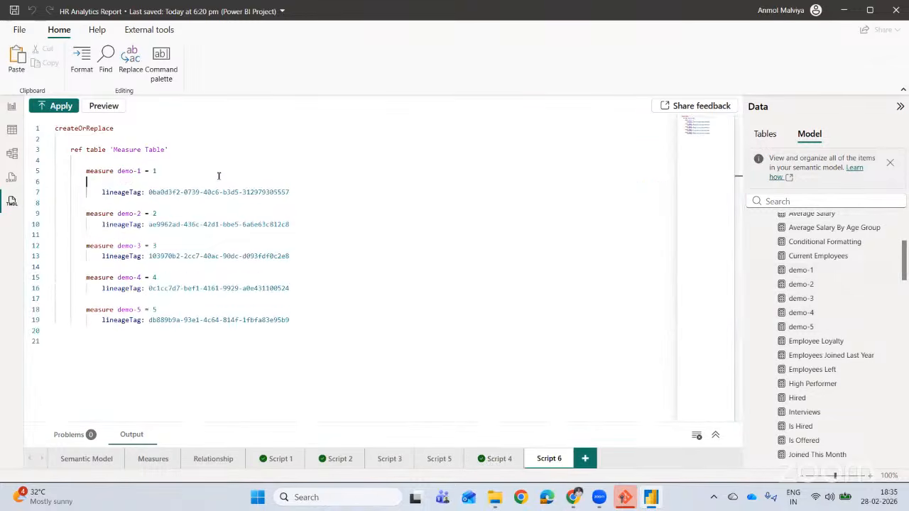
{"action": "key", "text": "Tab"}
{"action": "key", "text": "Caps_Lock"}
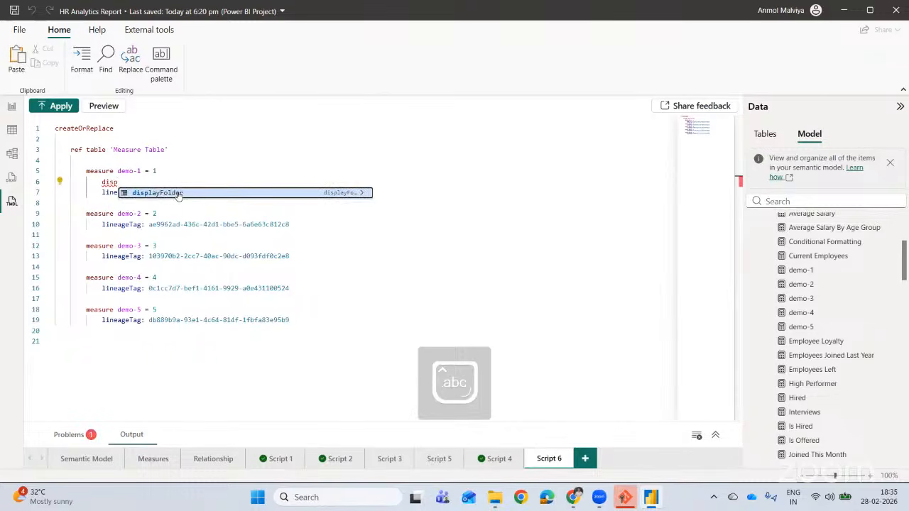
{"action": "left_click", "coordinate": [181, 194]}
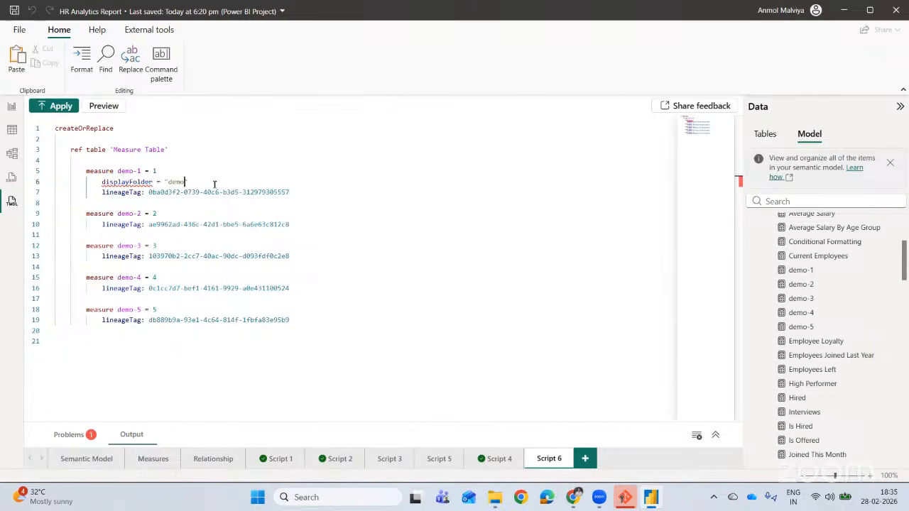
{"action": "type", "text": "\""}
{"action": "left_click", "coordinate": [61, 106]}
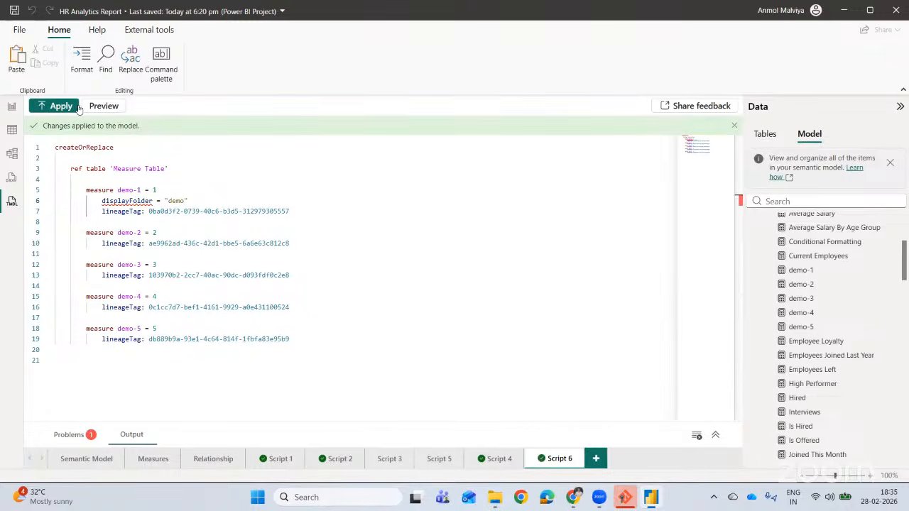
Check Measure Table in report view for the "demo" display folder and expand it to inspect its contents.
{"action": "scroll", "coordinate": [884, 312], "scroll_direction": "up", "scroll_amount": 5}
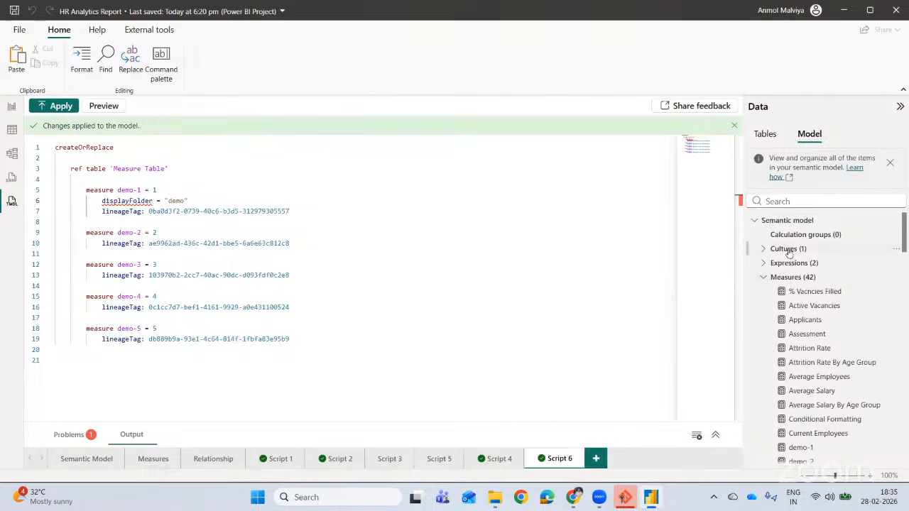
{"action": "left_click", "coordinate": [765, 278]}
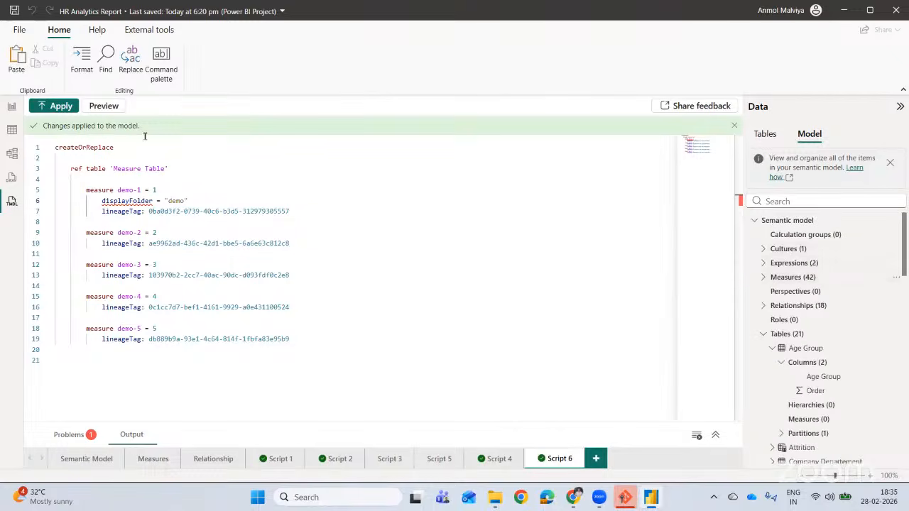
{"action": "left_click", "coordinate": [11, 108]}
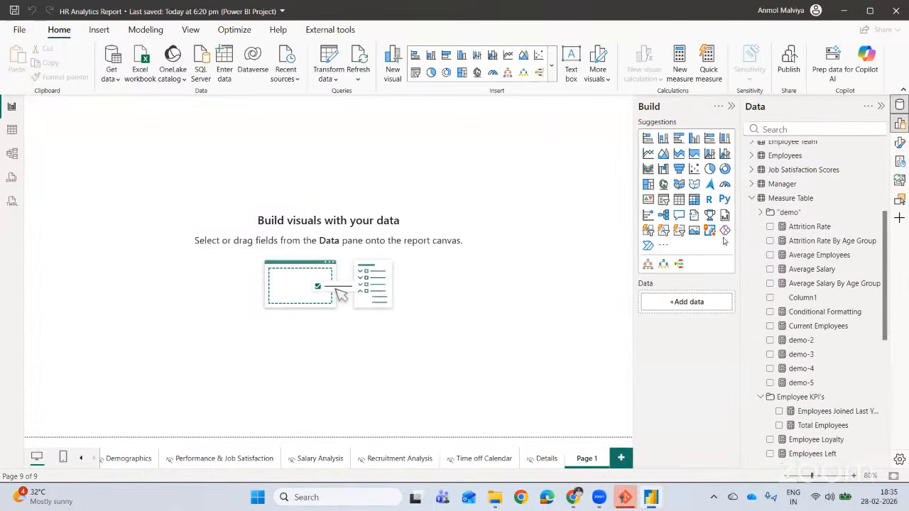
{"action": "scroll", "coordinate": [794, 348], "scroll_direction": "down", "scroll_amount": 5}
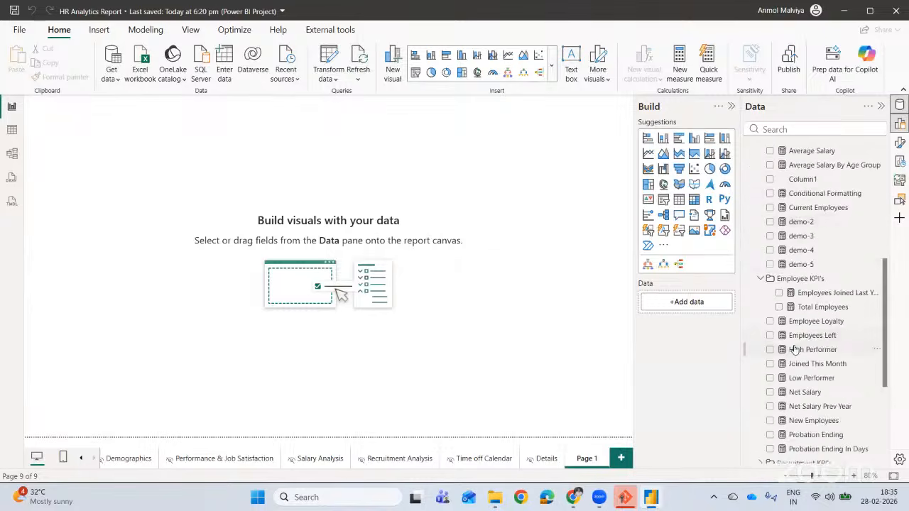
{"action": "scroll", "coordinate": [794, 348], "scroll_direction": "up", "scroll_amount": 8}
{"action": "scroll", "coordinate": [794, 348], "scroll_direction": "down", "scroll_amount": 3}
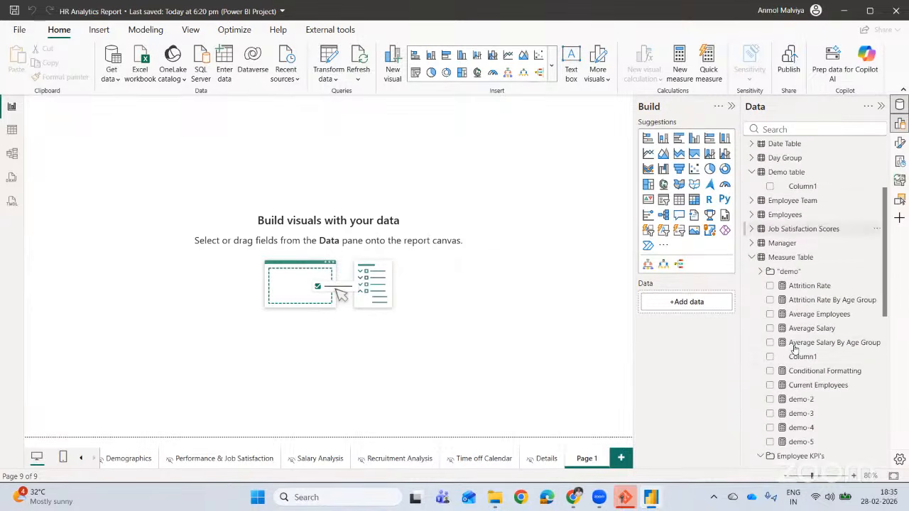
{"action": "left_click", "coordinate": [760, 272]}
{"action": "left_click", "coordinate": [761, 272]}
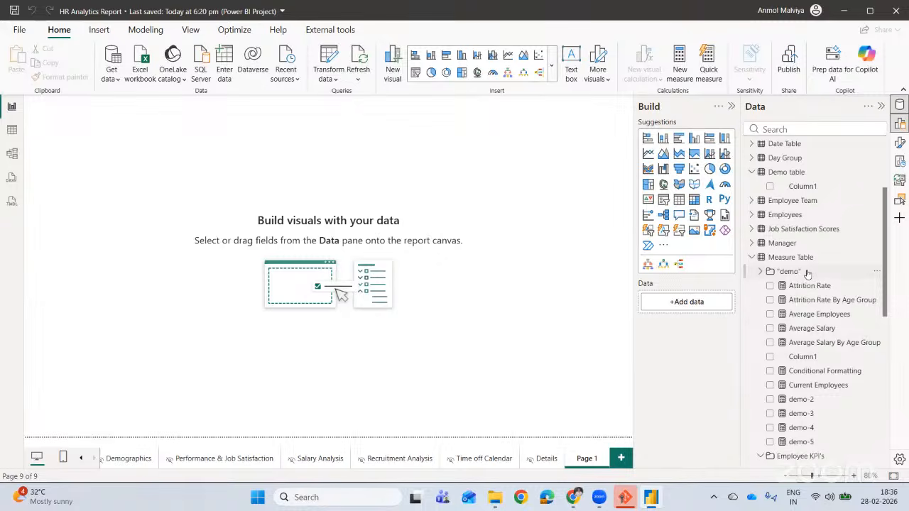
{"action": "left_click", "coordinate": [759, 272]}
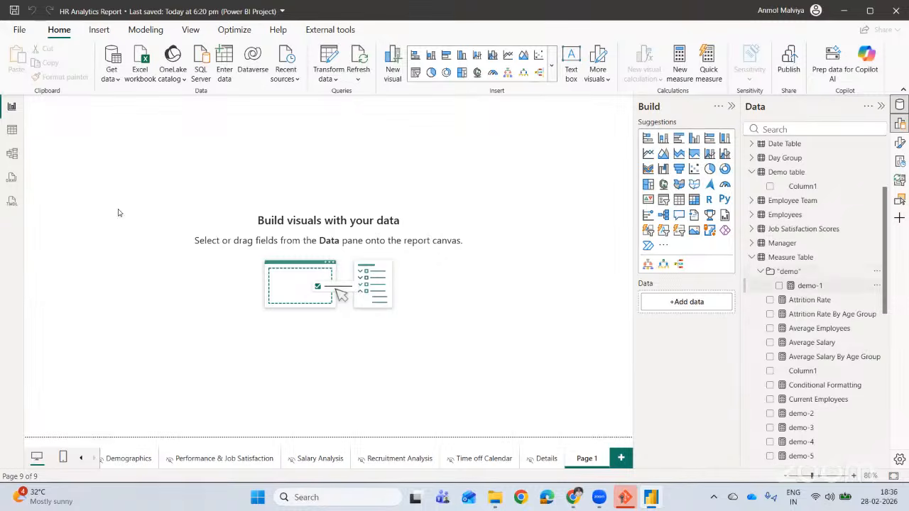
Copy demo-1's displayFolder = "demo" line in the TMDL script and insert it under measures demo-2 and demo-3.
{"action": "left_click", "coordinate": [11, 202]}
{"action": "left_click_drag", "start_coordinate": [192, 199], "coordinate": [100, 200]}
{"action": "key", "text": "ctrl+c"}
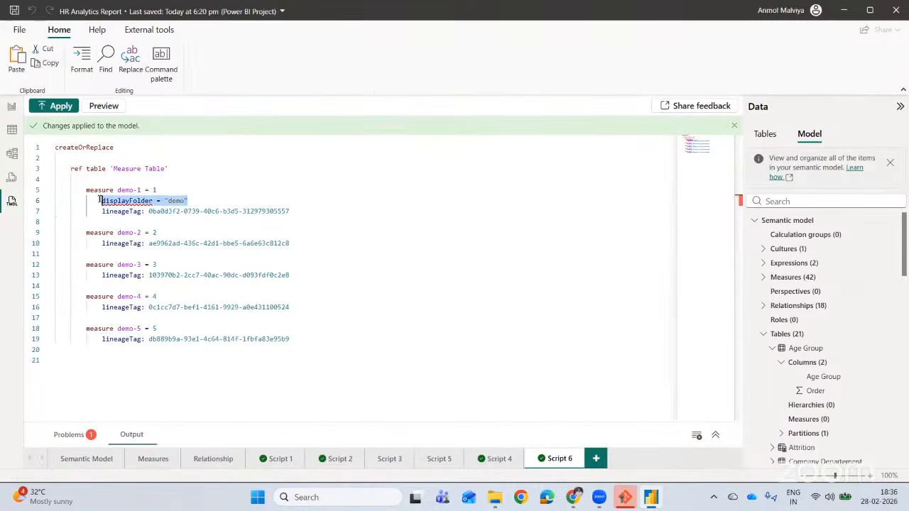
{"action": "left_click", "coordinate": [170, 232]}
{"action": "key", "text": "Return"}
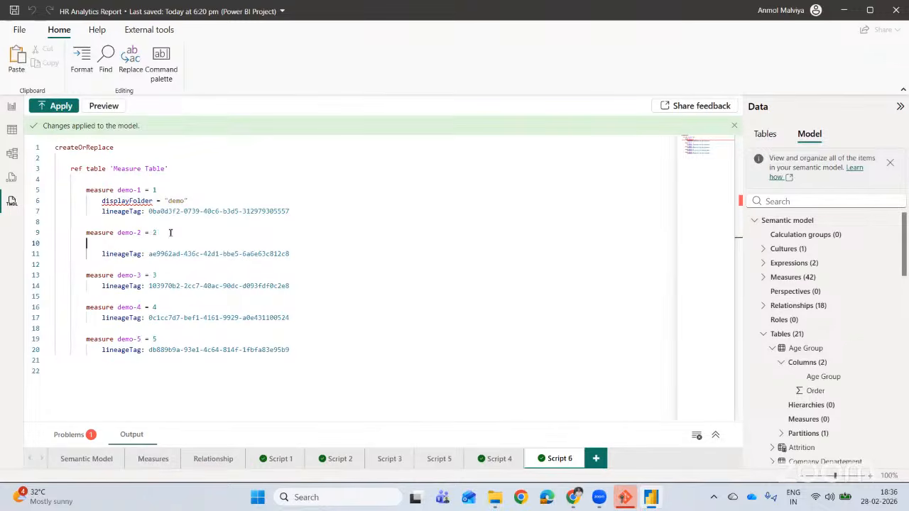
{"action": "key", "text": "ctrl+v"}
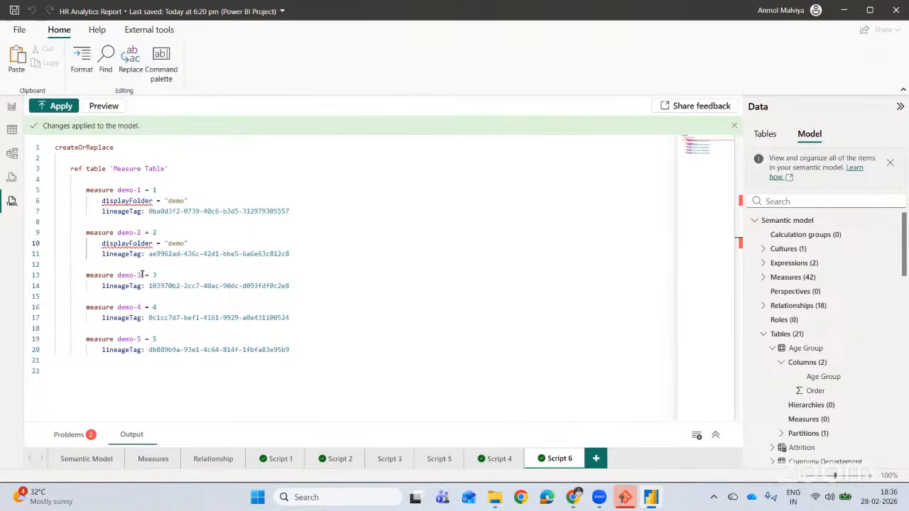
{"action": "left_click", "coordinate": [160, 275]}
{"action": "key", "text": "Return"}
{"action": "key", "text": "ctrl+v"}
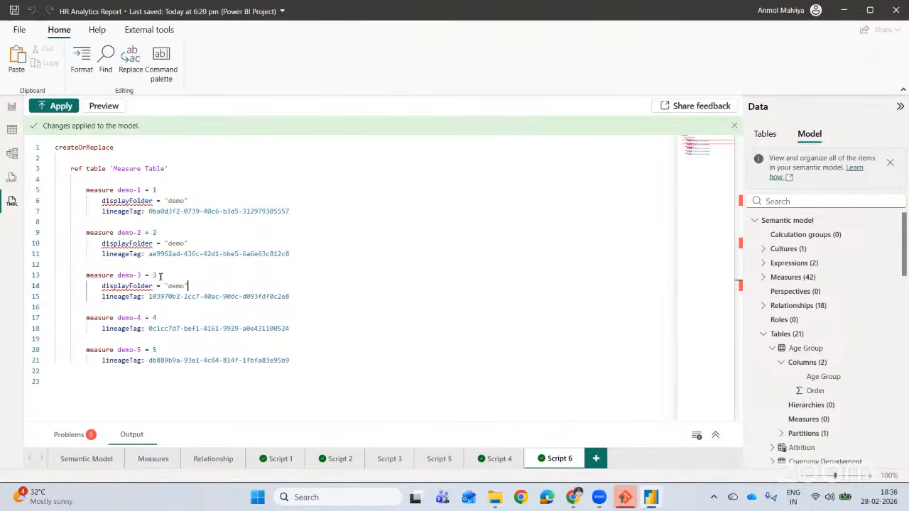
Insert the displayFolder = "demo" line under measures demo-4 and demo-5, and apply the whole script to the model.
{"action": "left_click", "coordinate": [177, 318]}
{"action": "key", "text": "Return"}
{"action": "key", "text": "ctrl+v"}
{"action": "left_click", "coordinate": [176, 361]}
{"action": "key", "text": "Return"}
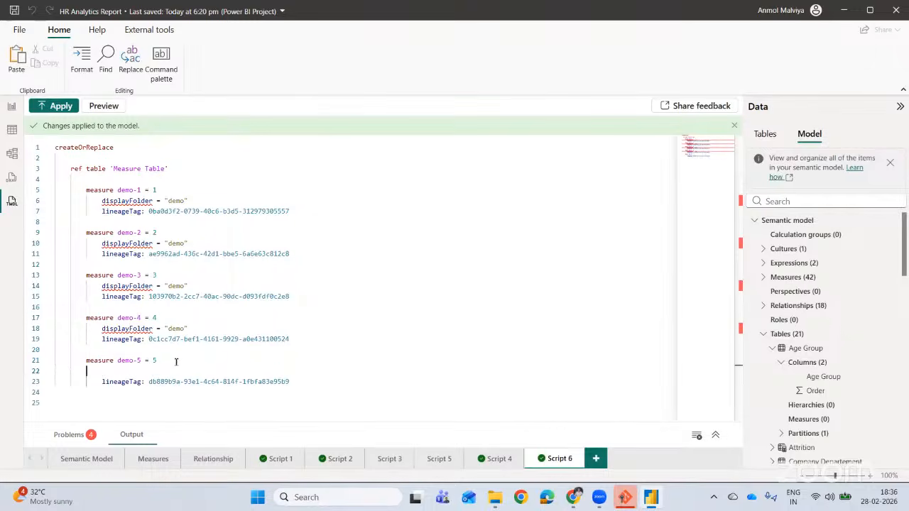
{"action": "key", "text": "ctrl+v"}
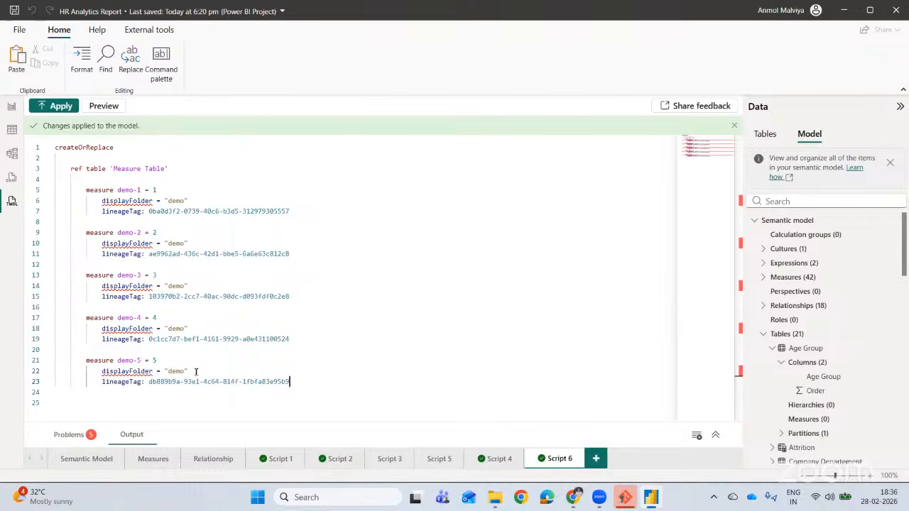
{"action": "left_click_drag", "start_coordinate": [290, 381], "coordinate": [56, 222]}
{"action": "key", "text": "ctrl+a"}
{"action": "left_click", "coordinate": [51, 107]}
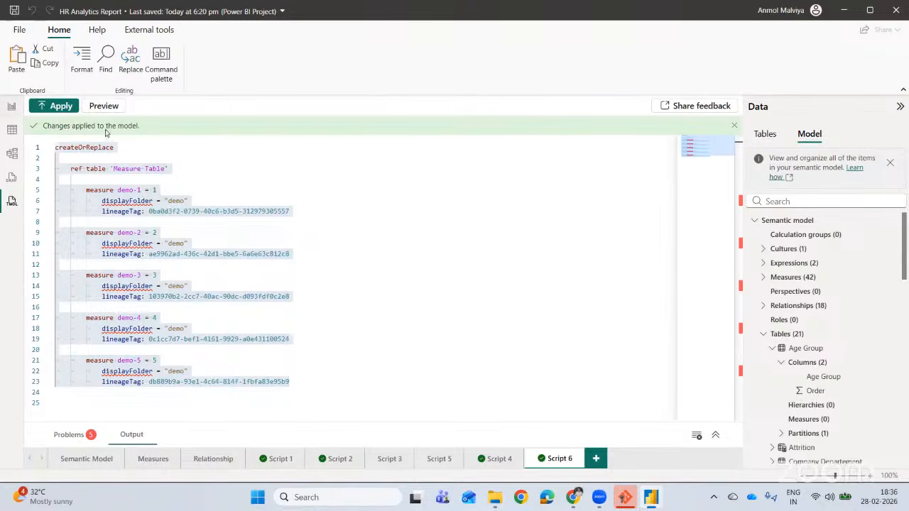
Inspect the measures inside Measure Table's "demo" folder in report view, and collapse the folder.
{"action": "left_click", "coordinate": [11, 107]}
{"action": "left_click", "coordinate": [761, 271]}
{"action": "left_click", "coordinate": [760, 271]}
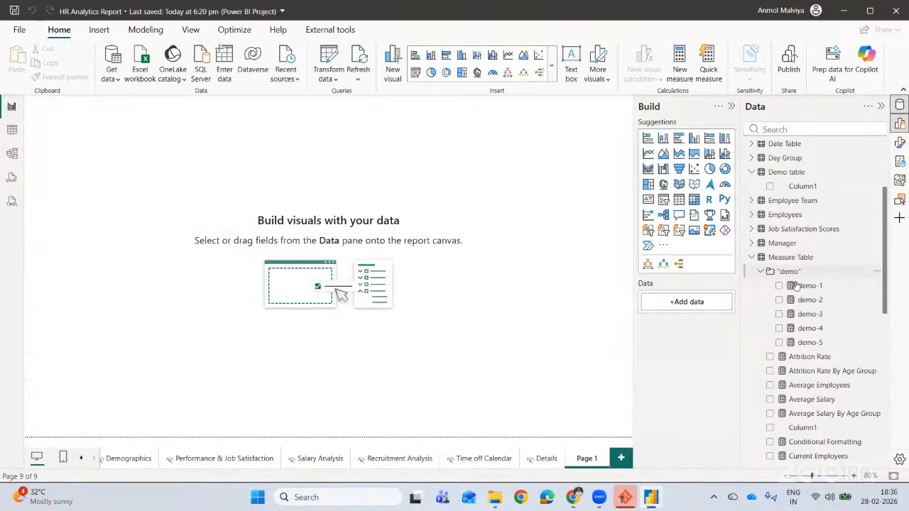
{"action": "left_click", "coordinate": [760, 271]}
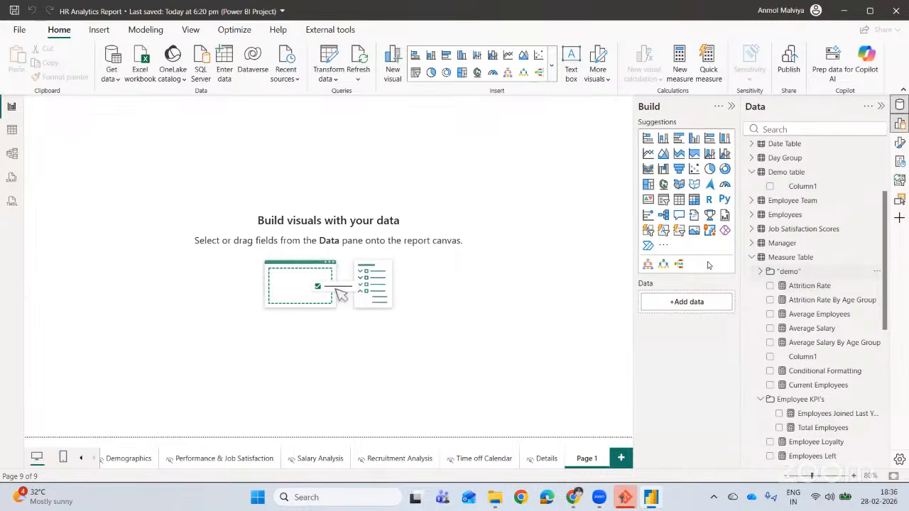
Examine the display folder property of the Active Vacancies, Applicants and Assessment measures in model view.
{"action": "left_click", "coordinate": [11, 154]}
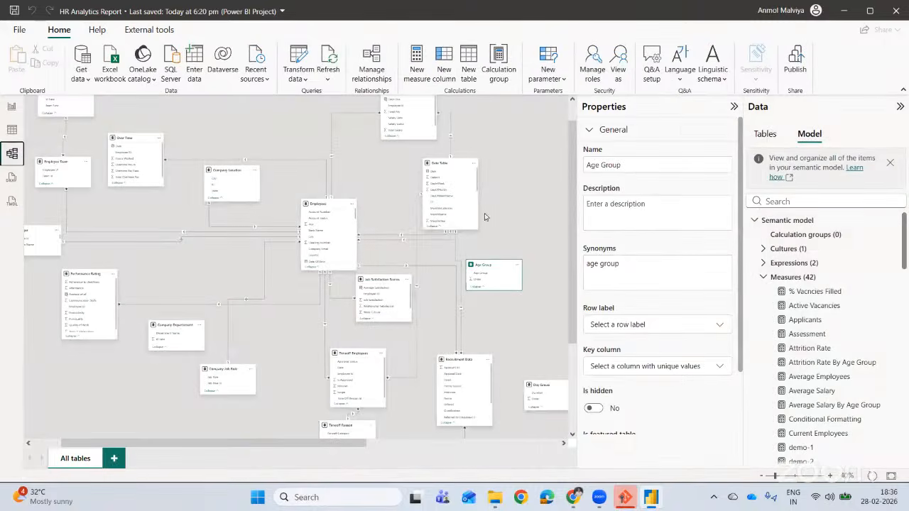
{"action": "left_click", "coordinate": [803, 304]}
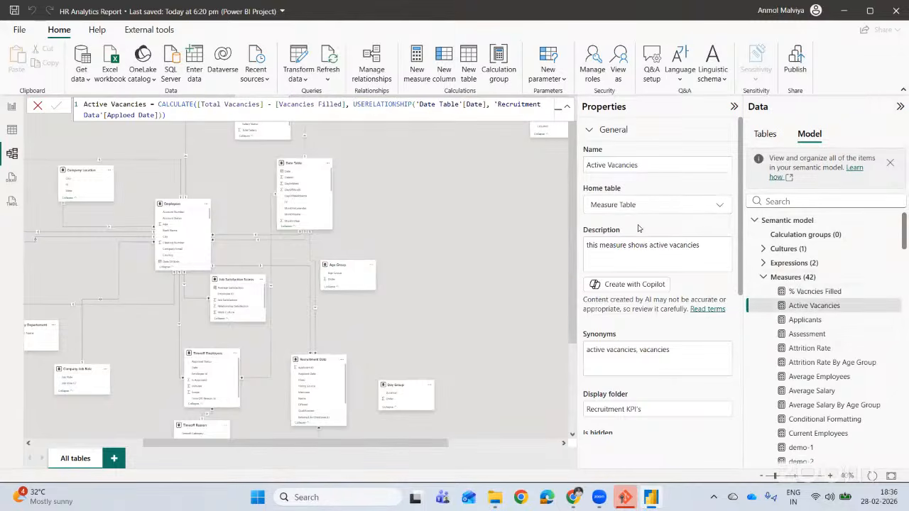
{"action": "scroll", "coordinate": [639, 226], "scroll_direction": "down", "scroll_amount": 3}
{"action": "triple_click", "coordinate": [627, 291]}
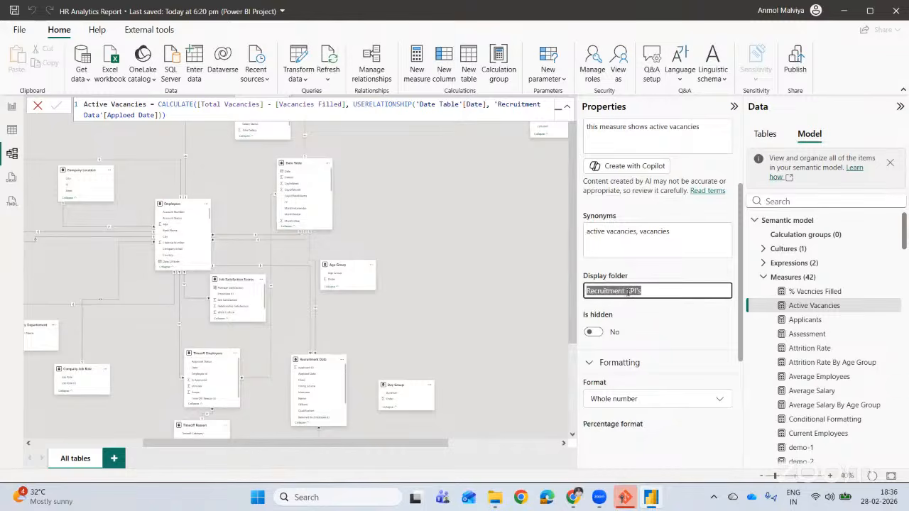
{"action": "left_click", "coordinate": [806, 320]}
{"action": "left_click", "coordinate": [808, 334]}
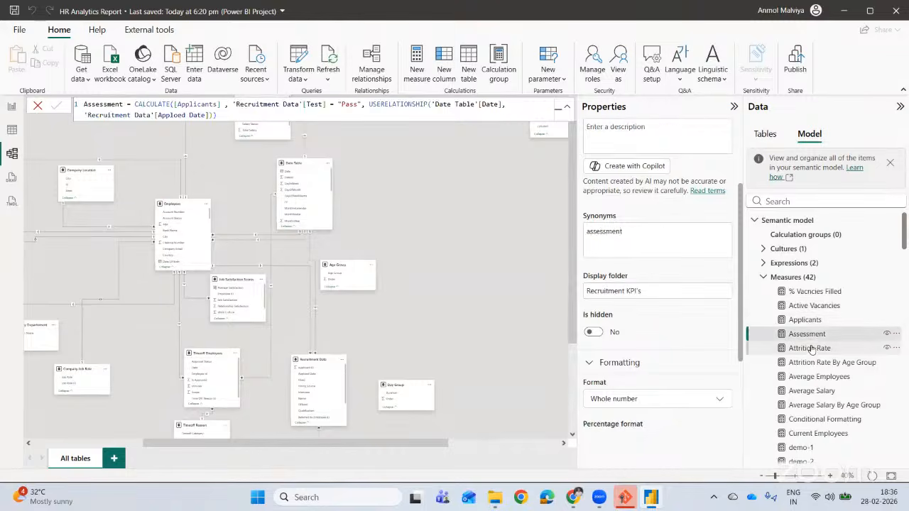
Check the display folder property of the Attrition Rate, Attrition Rate By Age Group and Average Employees measures.
{"action": "left_click", "coordinate": [810, 348]}
{"action": "left_click", "coordinate": [810, 363]}
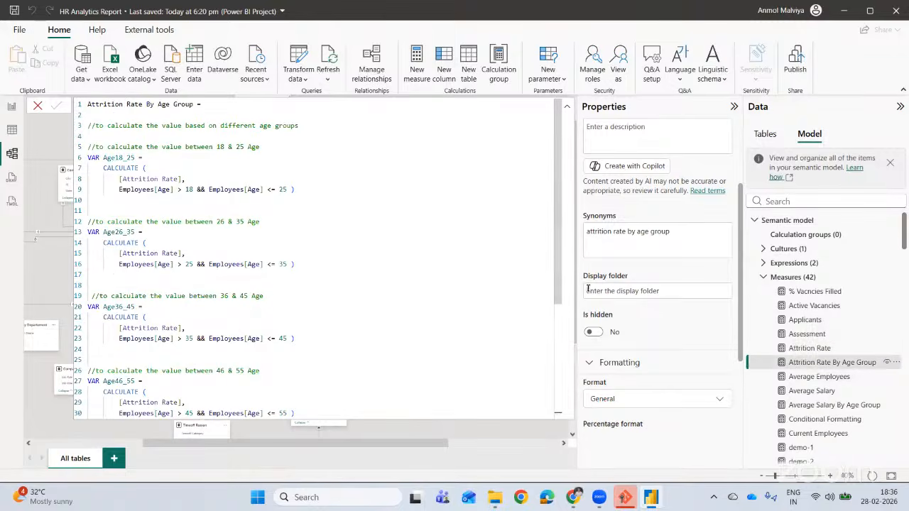
{"action": "left_click", "coordinate": [816, 377]}
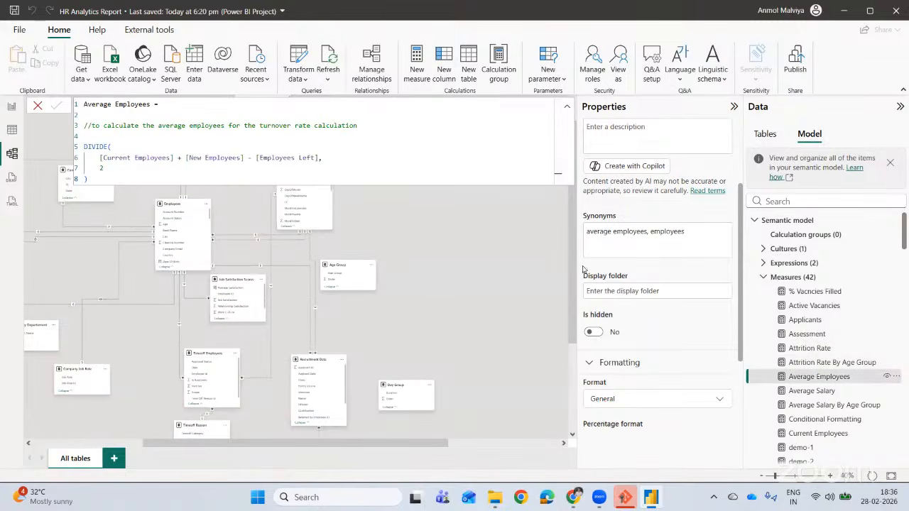
Switch to Google Tasks, mark "Move measures into measure table/folders" as completed, and return to Power BI Desktop.
{"action": "left_click", "coordinate": [11, 201]}
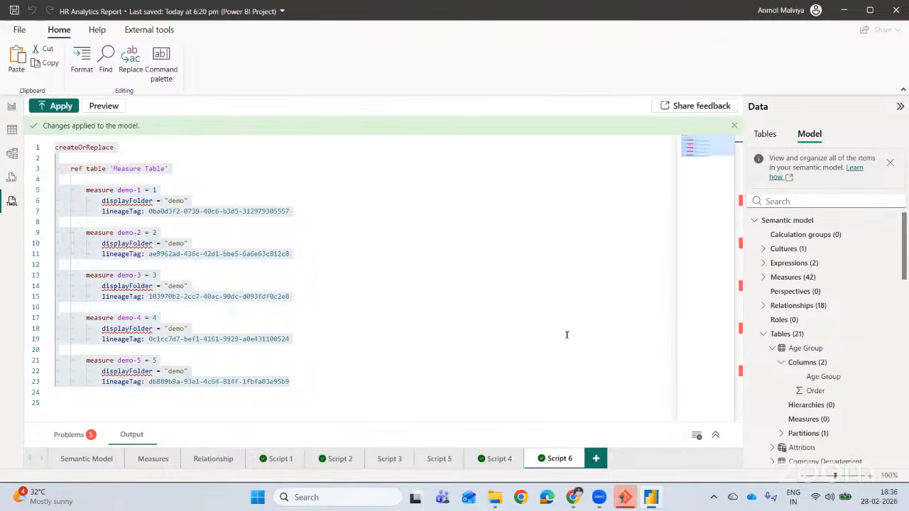
{"action": "left_click", "coordinate": [573, 498]}
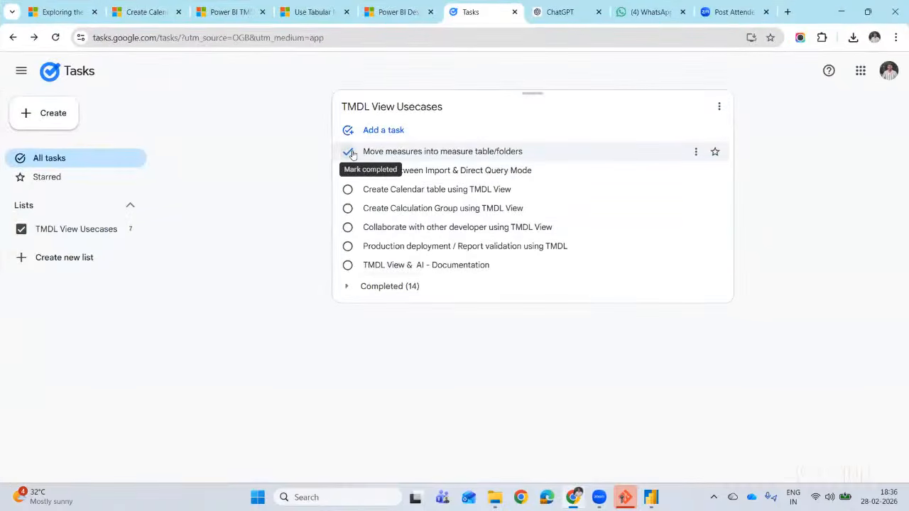
{"action": "left_click", "coordinate": [348, 152]}
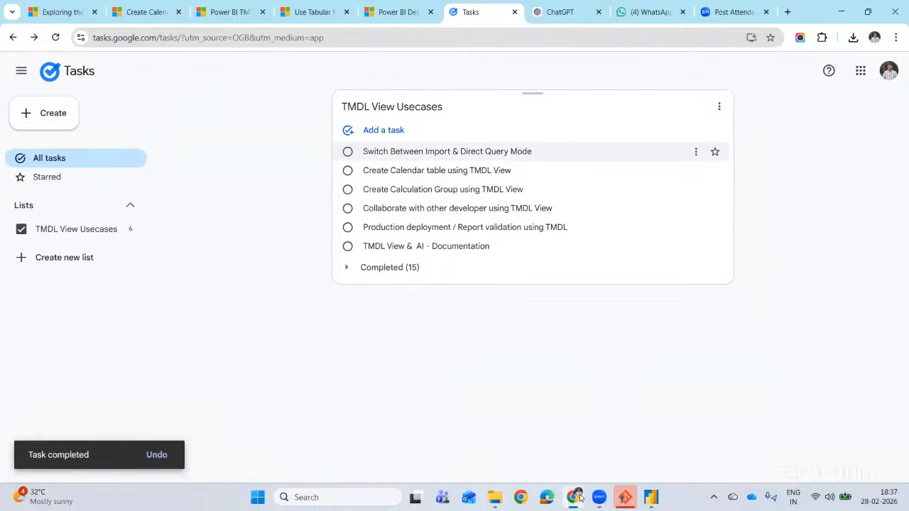
{"action": "left_click", "coordinate": [577, 498]}
Examine the Average Employees measure's properties in model view, including its advanced settings.
{"action": "left_click", "coordinate": [12, 107]}
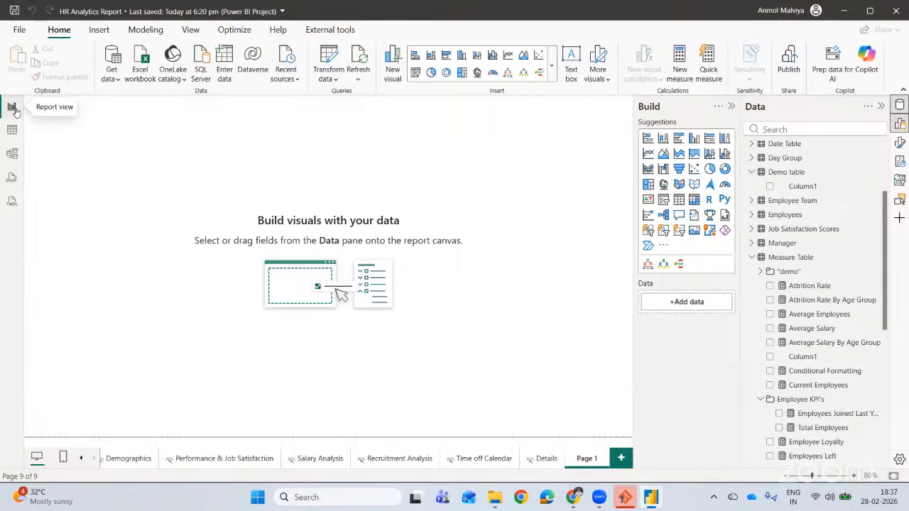
{"action": "left_click", "coordinate": [12, 153]}
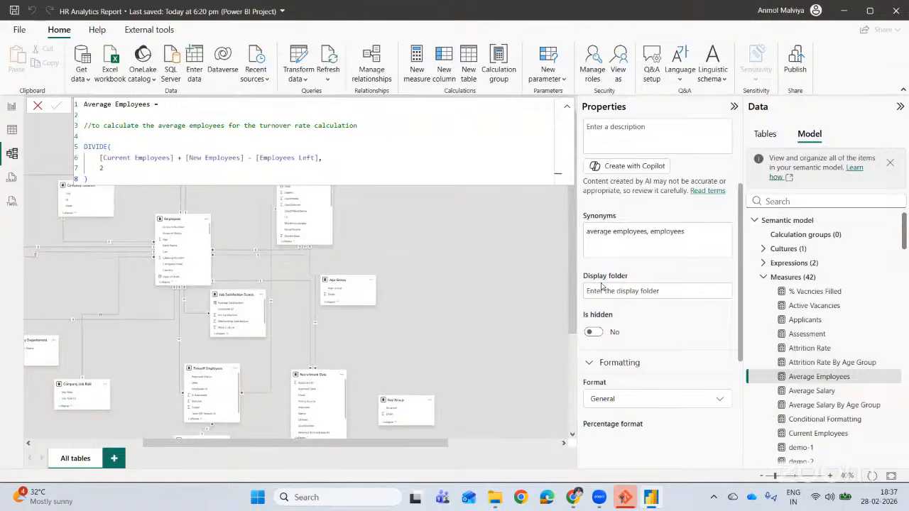
{"action": "scroll", "coordinate": [624, 284], "scroll_direction": "down", "scroll_amount": 4}
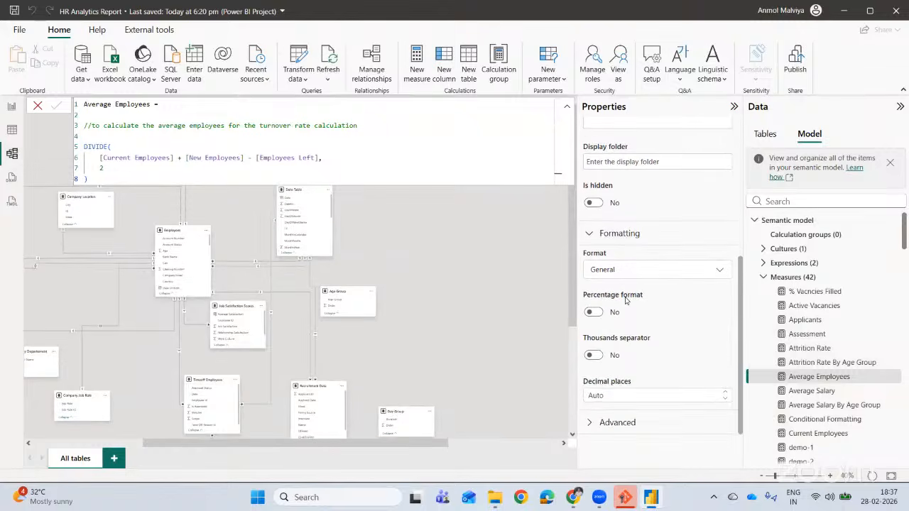
{"action": "left_click", "coordinate": [630, 422]}
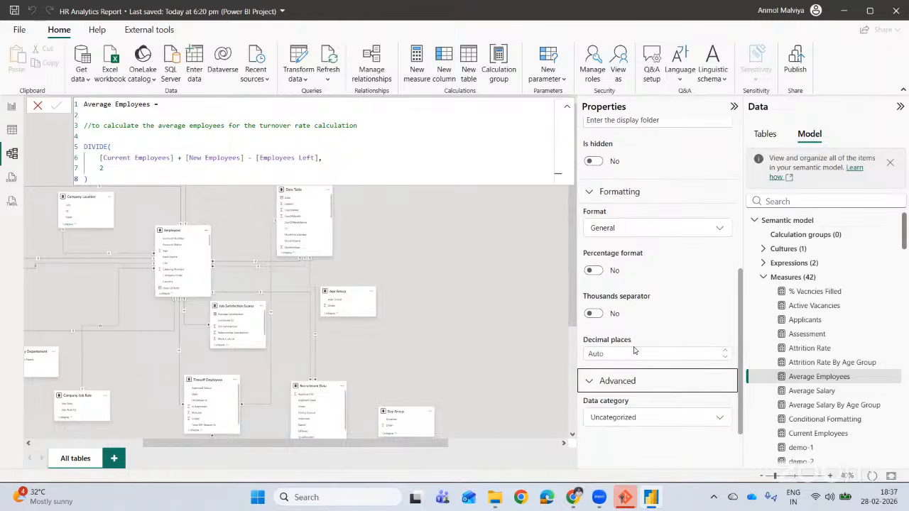
{"action": "scroll", "coordinate": [636, 352], "scroll_direction": "up", "scroll_amount": 5}
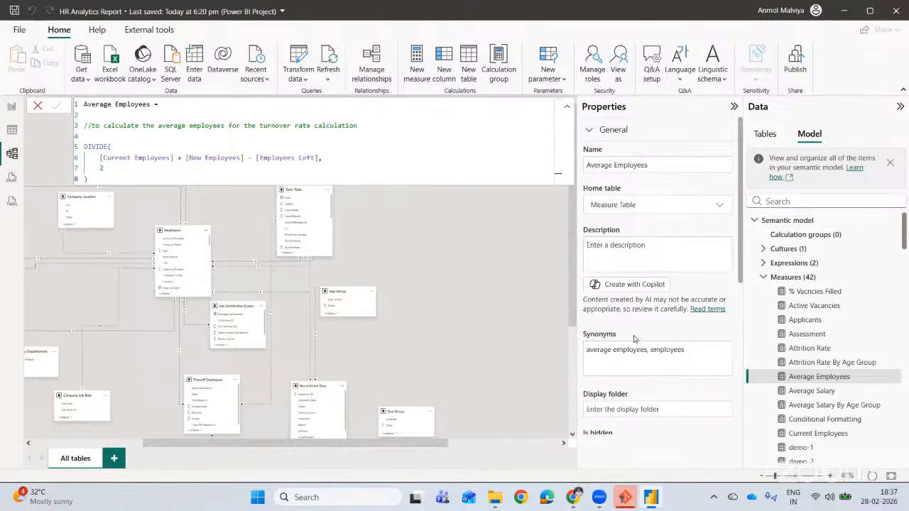
{"action": "scroll", "coordinate": [634, 339], "scroll_direction": "down", "scroll_amount": 5}
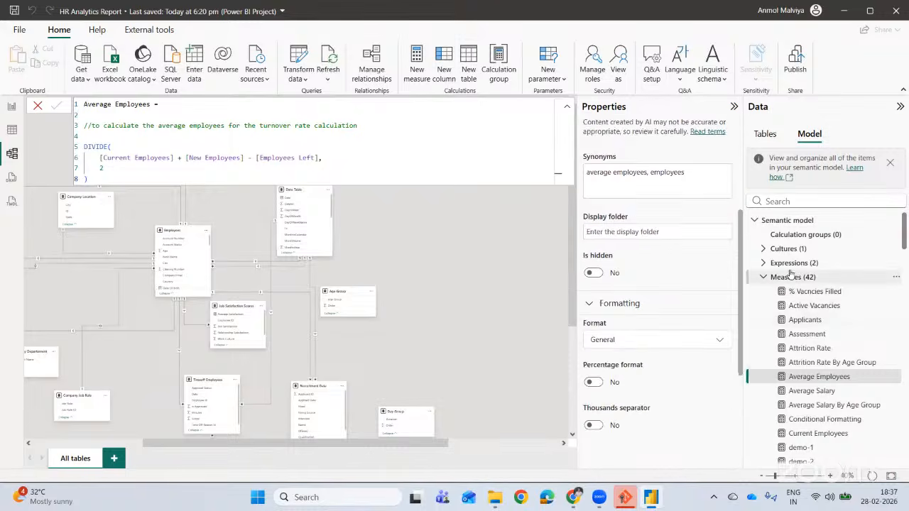
Collapse the model's measure list and inspect the storage mode in the Company Job Role table's advanced properties.
{"action": "left_click", "coordinate": [790, 277]}
{"action": "scroll", "coordinate": [795, 320], "scroll_direction": "down", "scroll_amount": 20}
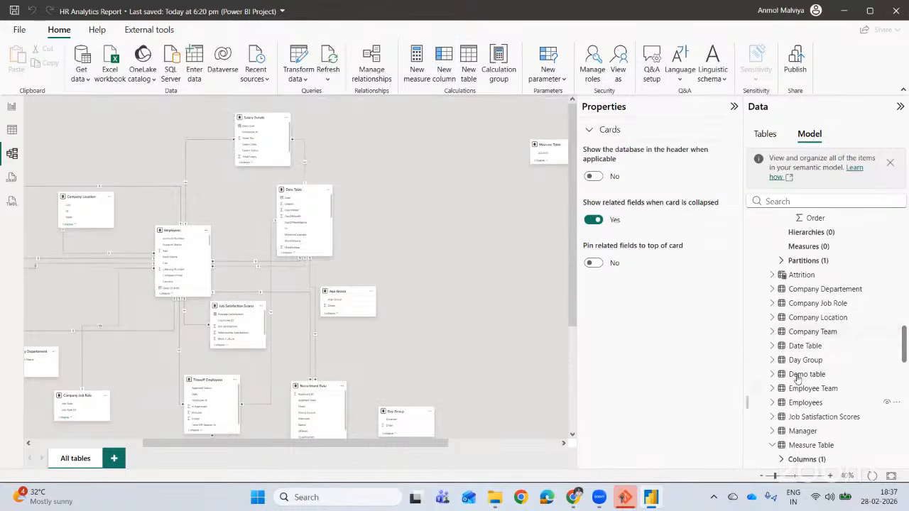
{"action": "left_click", "coordinate": [803, 303]}
{"action": "scroll", "coordinate": [631, 357], "scroll_direction": "down", "scroll_amount": 3}
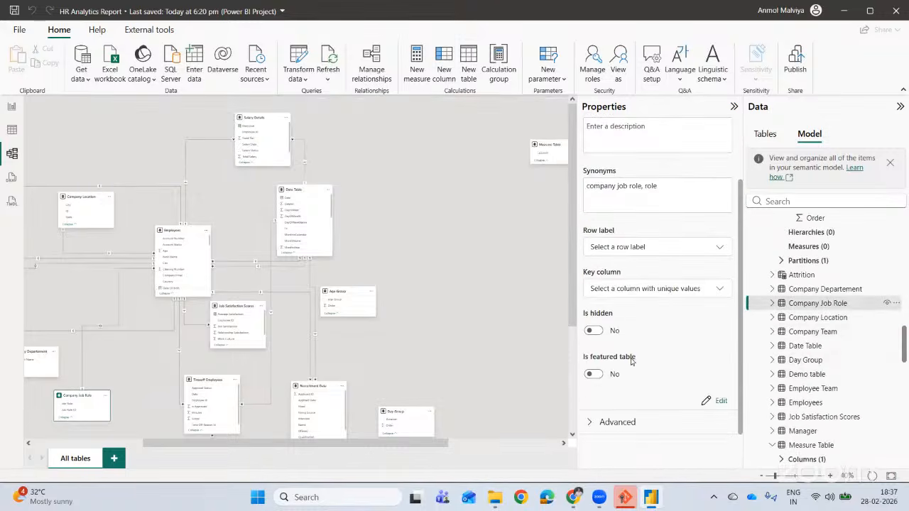
{"action": "left_click", "coordinate": [625, 422]}
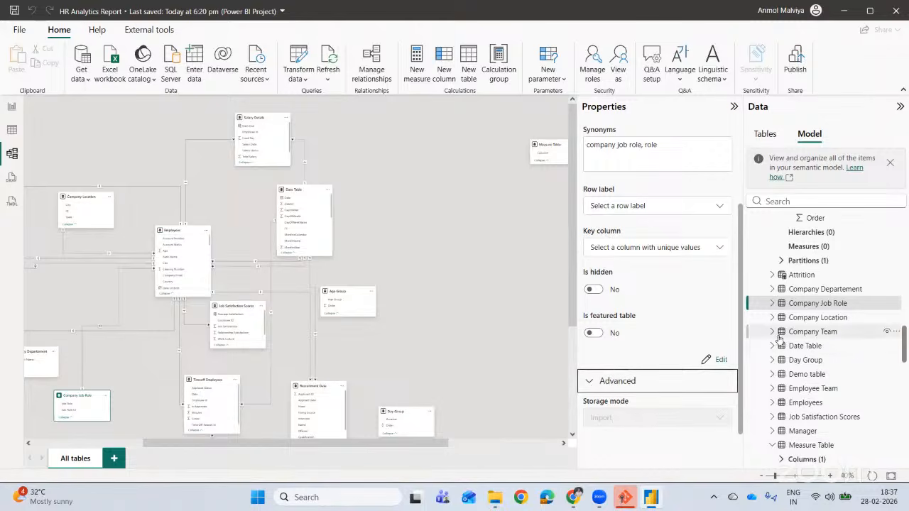
{"action": "mouse_move", "coordinate": [781, 337]}
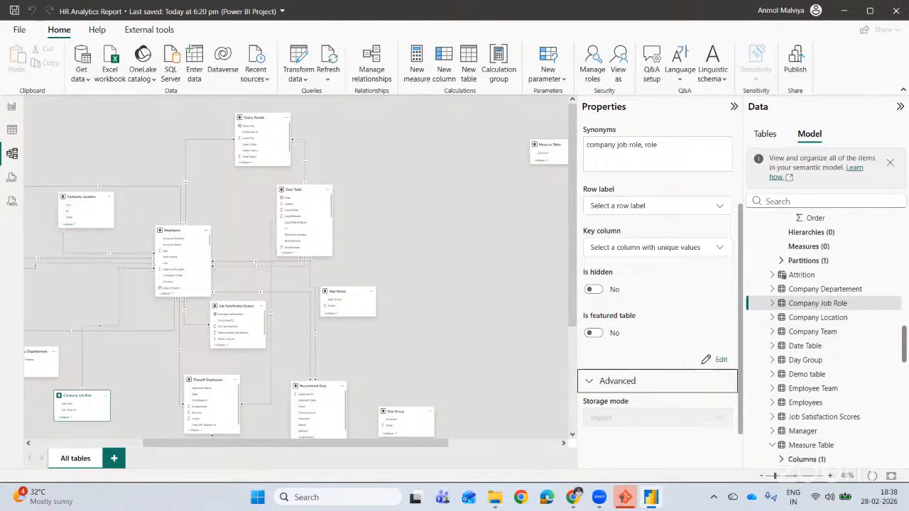
Return to TMDL view and collapse the Age Group and Measure Table entries in the model tree.
{"action": "left_click", "coordinate": [11, 201]}
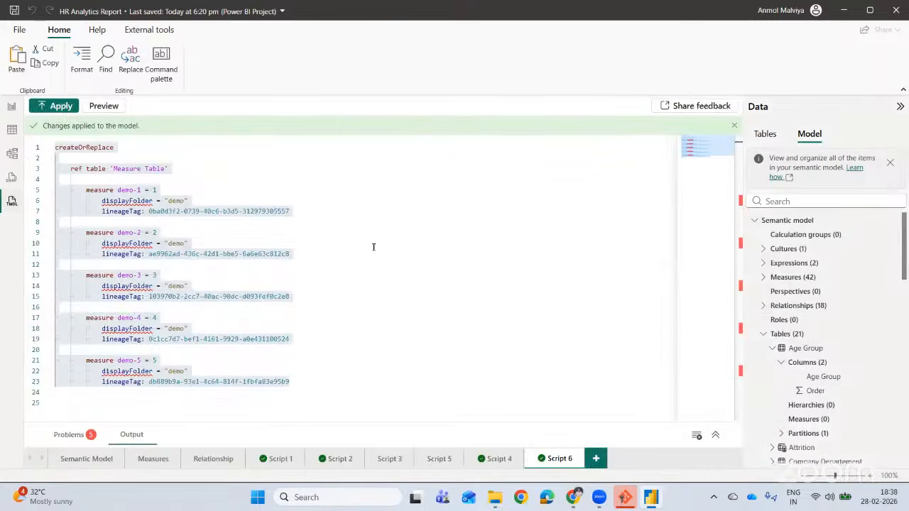
{"action": "left_click", "coordinate": [772, 348]}
{"action": "scroll", "coordinate": [775, 367], "scroll_direction": "down", "scroll_amount": 5}
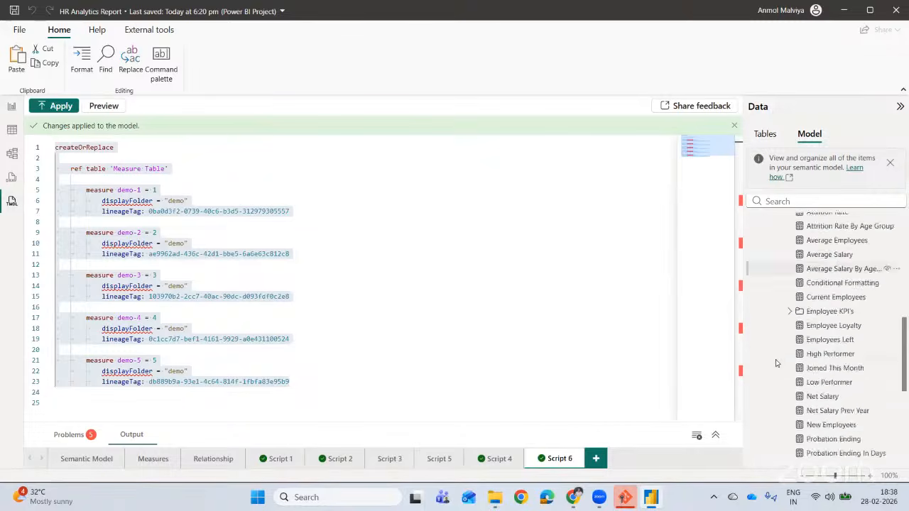
{"action": "scroll", "coordinate": [774, 369], "scroll_direction": "up", "scroll_amount": 2}
{"action": "left_click", "coordinate": [772, 355]}
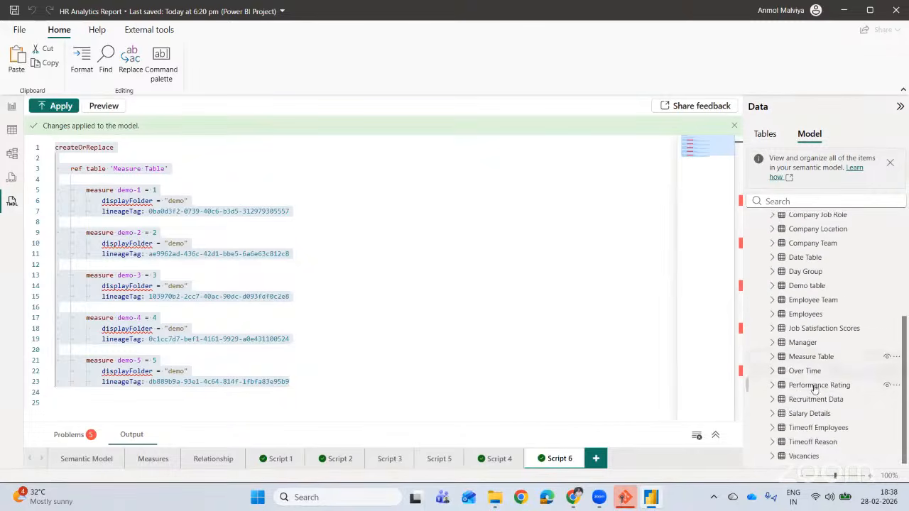
{"action": "scroll", "coordinate": [809, 344], "scroll_direction": "up", "scroll_amount": 5}
{"action": "scroll", "coordinate": [817, 294], "scroll_direction": "down", "scroll_amount": 2}
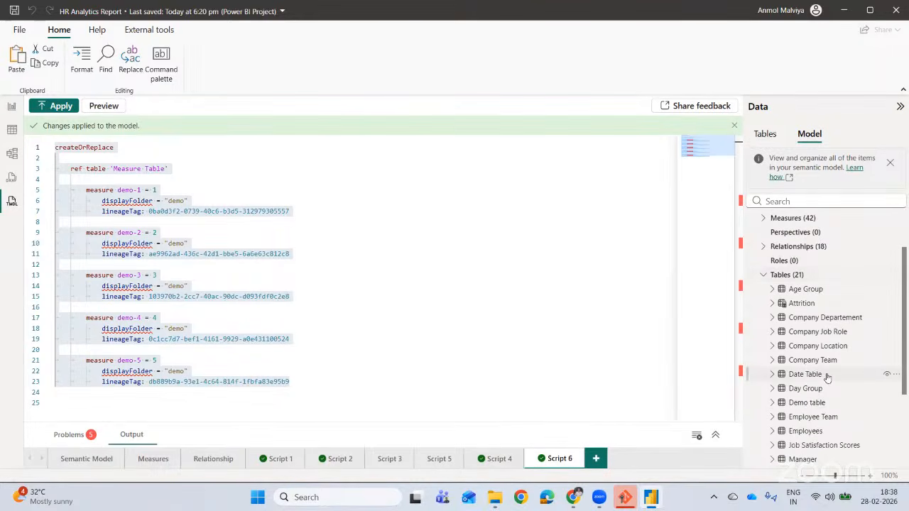
Script the Date Table in a new TMDL script and review its definition down to the partition section.
{"action": "left_click_drag", "start_coordinate": [805, 375], "coordinate": [269, 313]}
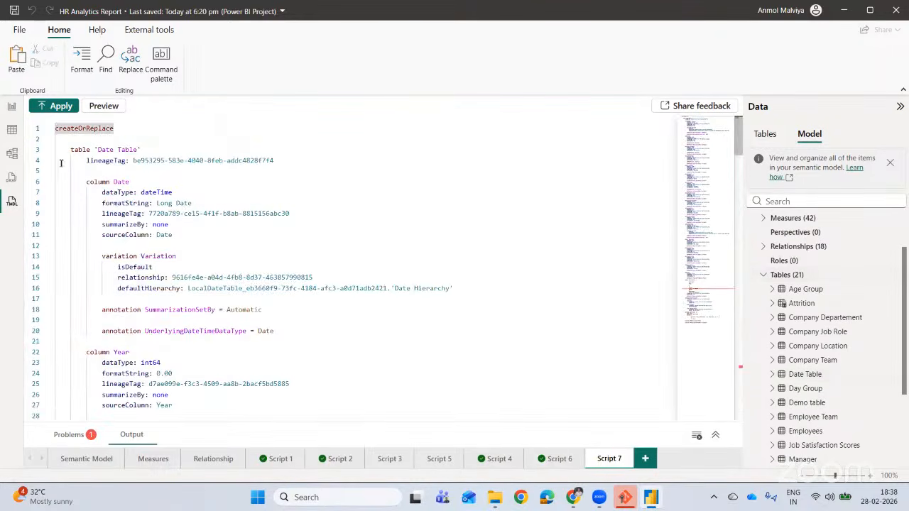
{"action": "scroll", "coordinate": [212, 199], "scroll_direction": "down", "scroll_amount": 20}
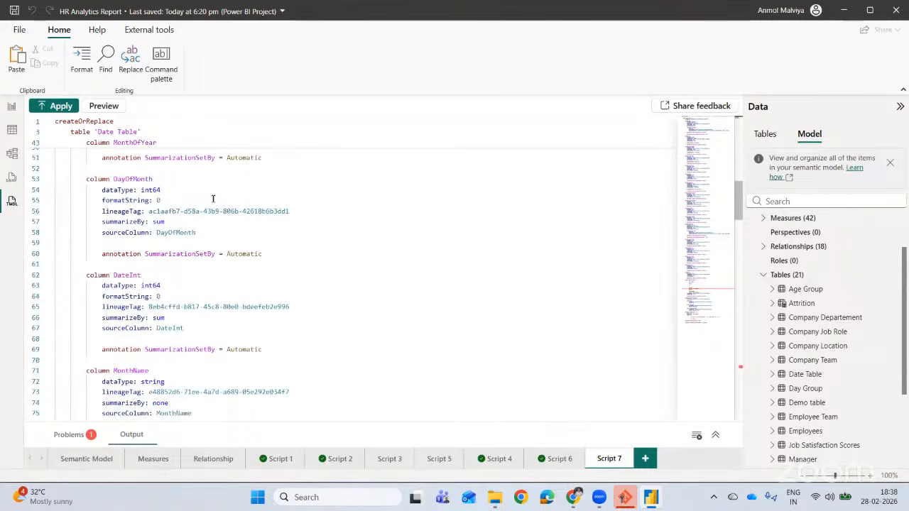
{"action": "scroll", "coordinate": [270, 237], "scroll_direction": "down", "scroll_amount": 15}
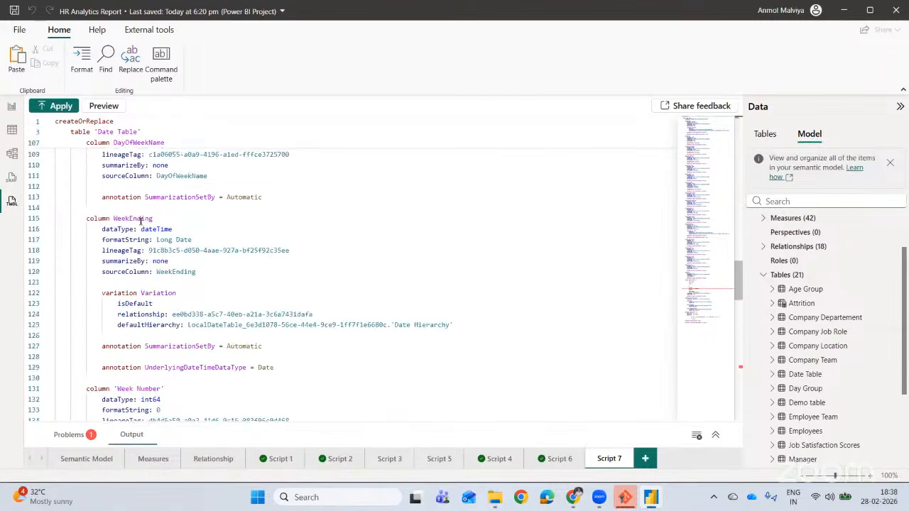
{"action": "scroll", "coordinate": [110, 213], "scroll_direction": "down", "scroll_amount": 10}
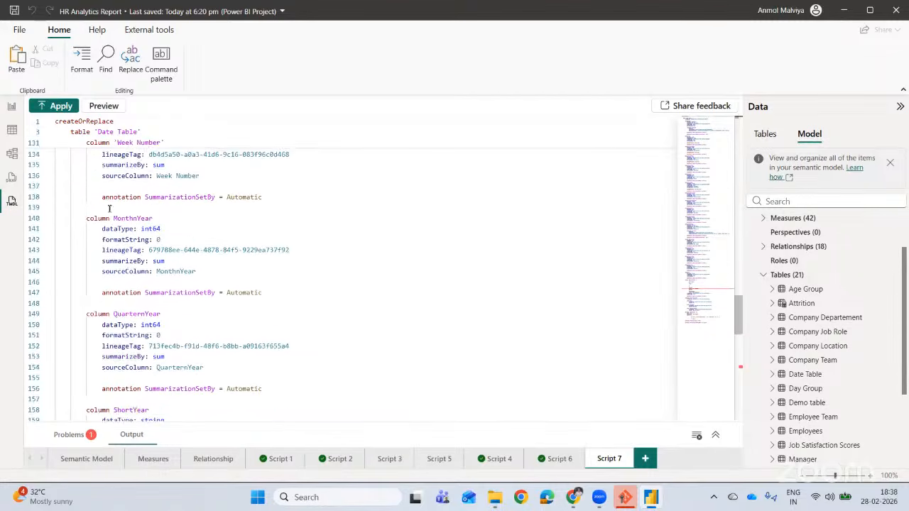
{"action": "scroll", "coordinate": [109, 223], "scroll_direction": "down", "scroll_amount": 10}
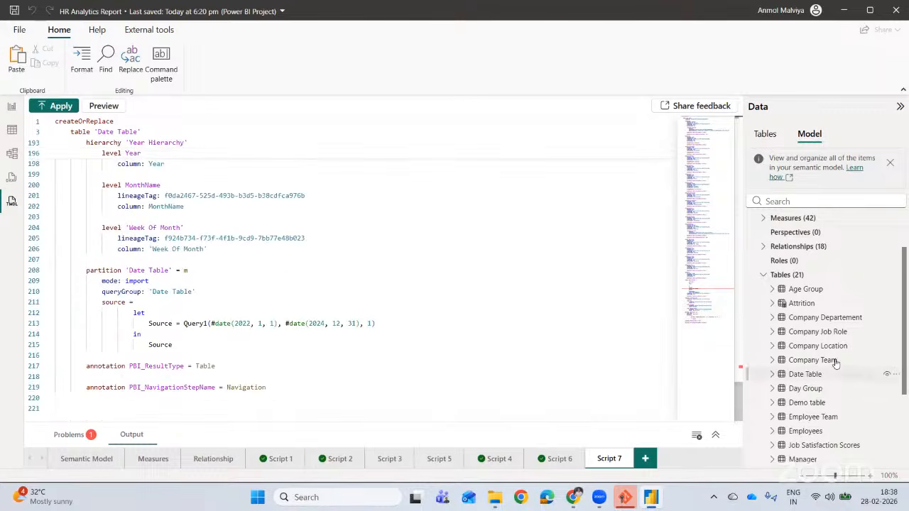
Script the Company Team table in a new TMDL script and examine its partition block.
{"action": "left_click_drag", "start_coordinate": [801, 360], "coordinate": [370, 323]}
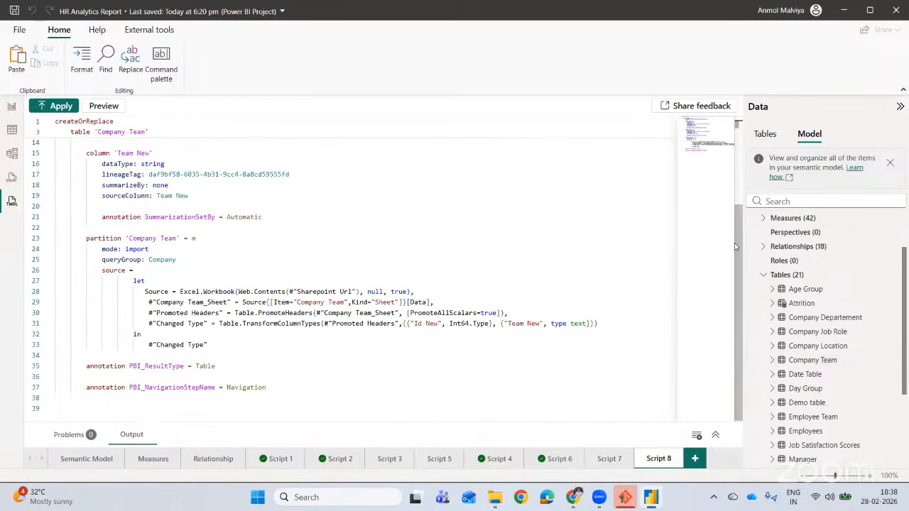
{"action": "left_click_drag", "start_coordinate": [80, 235], "coordinate": [360, 404]}
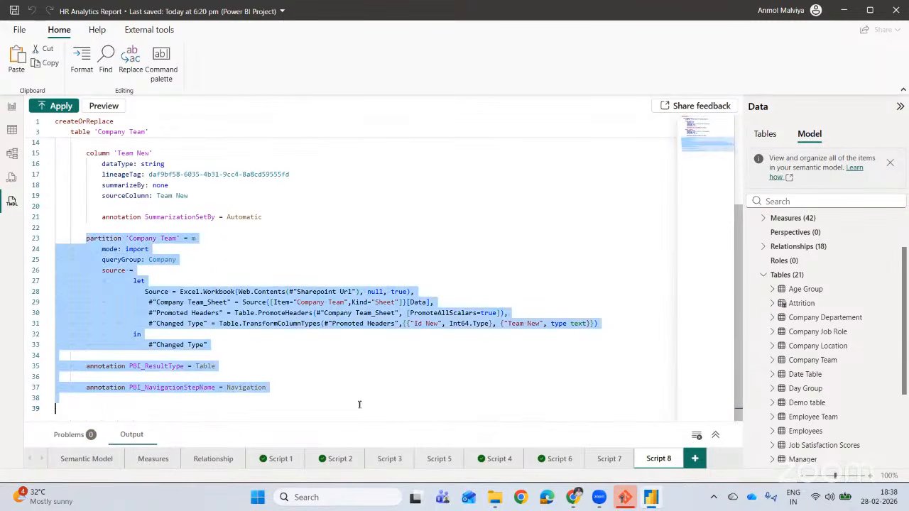
{"action": "left_click", "coordinate": [140, 260]}
{"action": "left_click_drag", "start_coordinate": [84, 239], "coordinate": [268, 389]}
{"action": "left_click", "coordinate": [118, 236]}
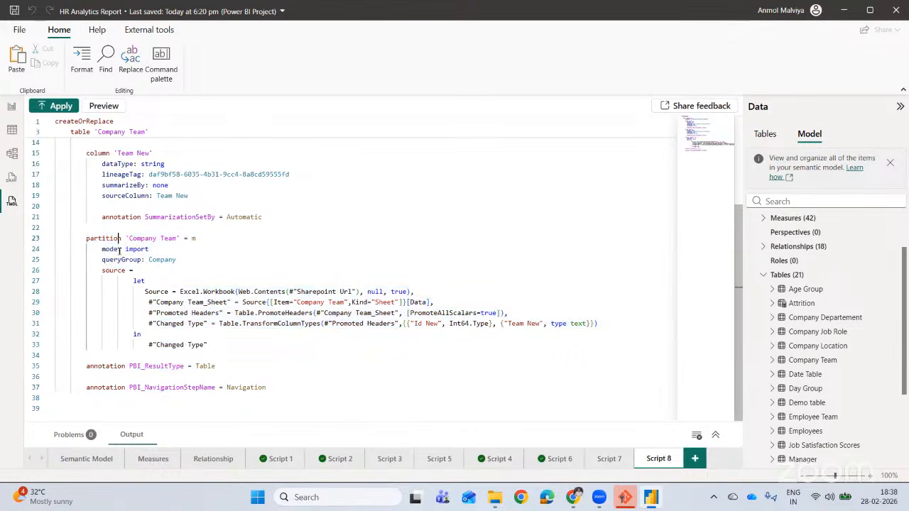
Set the Company Team partition's mode to directQuery and apply the script to the model.
{"action": "triple_click", "coordinate": [130, 250]}
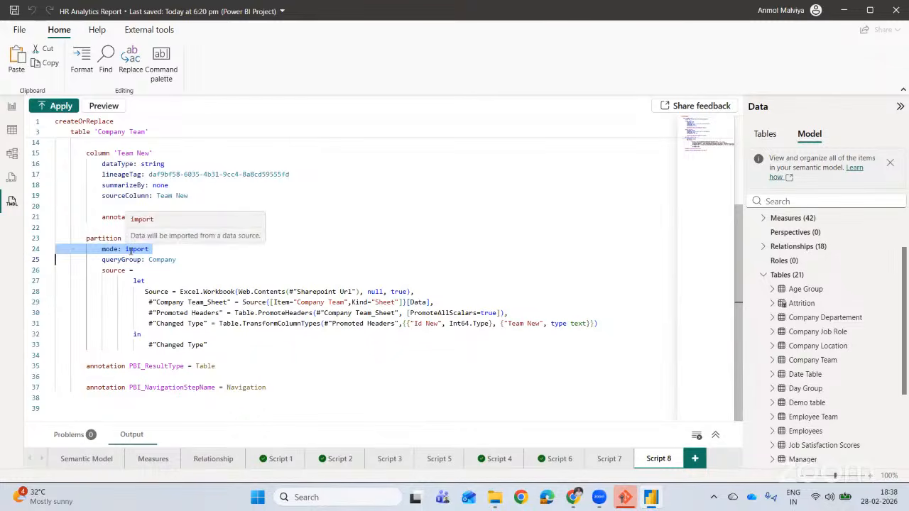
{"action": "left_click", "coordinate": [130, 249]}
{"action": "key", "text": "BackSpace"}
{"action": "key", "text": "BackSpace"}
{"action": "key", "text": "BackSpace"}
{"action": "key", "text": "BackSpace"}
{"action": "key", "text": "BackSpace"}
{"action": "key", "text": "BackSpace"}
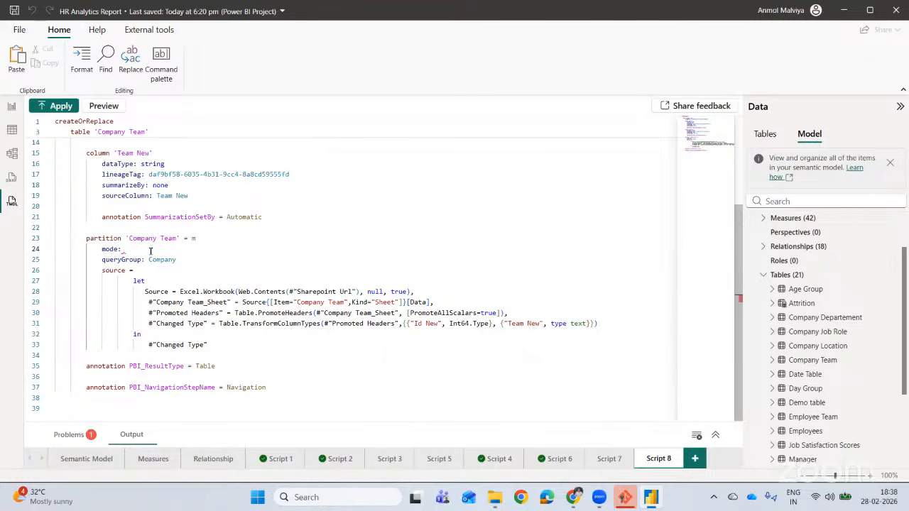
{"action": "type", "text": "d"}
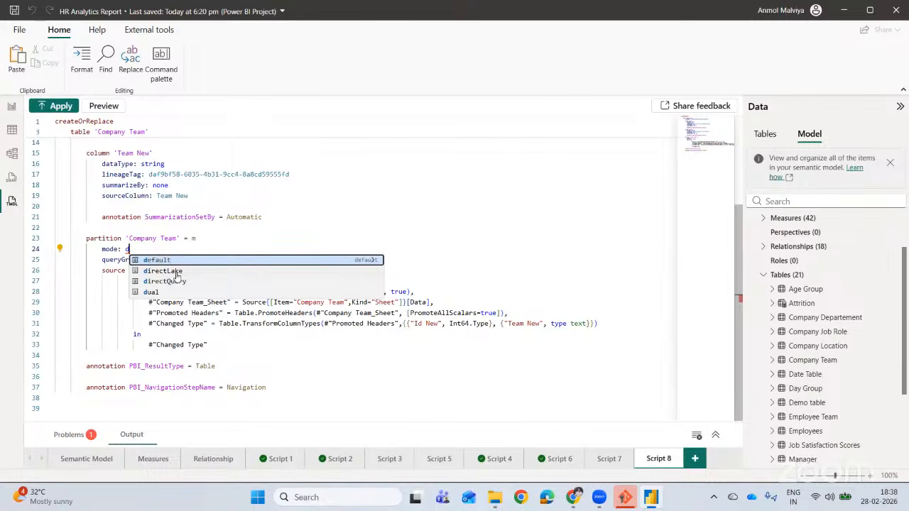
{"action": "key", "text": "Escape"}
{"action": "scroll", "coordinate": [218, 286], "scroll_direction": "up", "scroll_amount": 2}
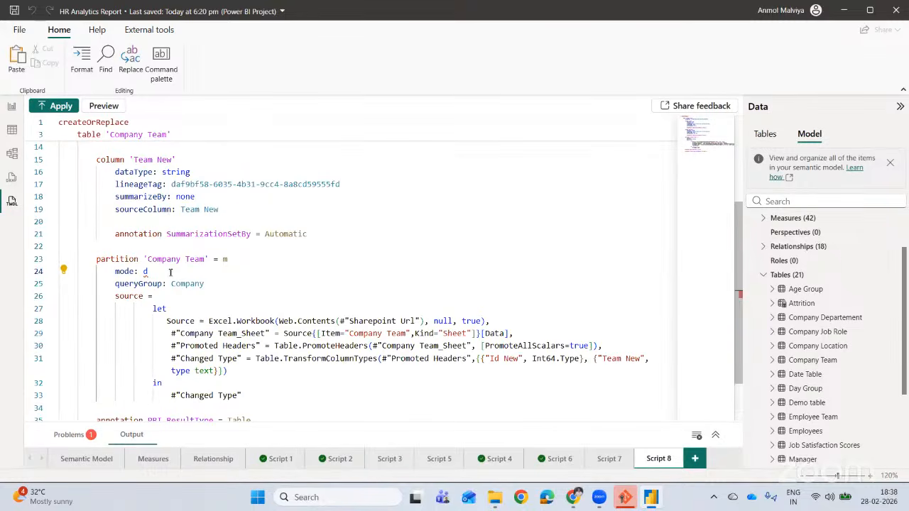
{"action": "type", "text": "i"}
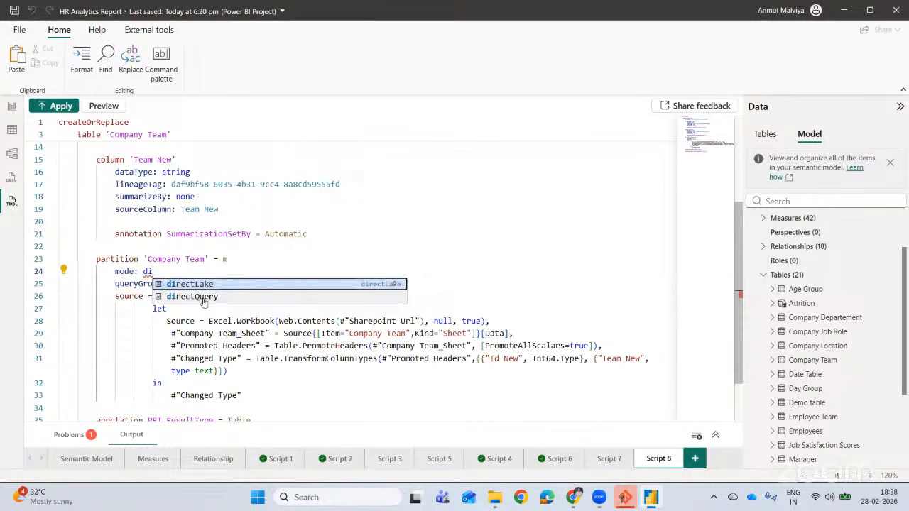
{"action": "left_click", "coordinate": [202, 298]}
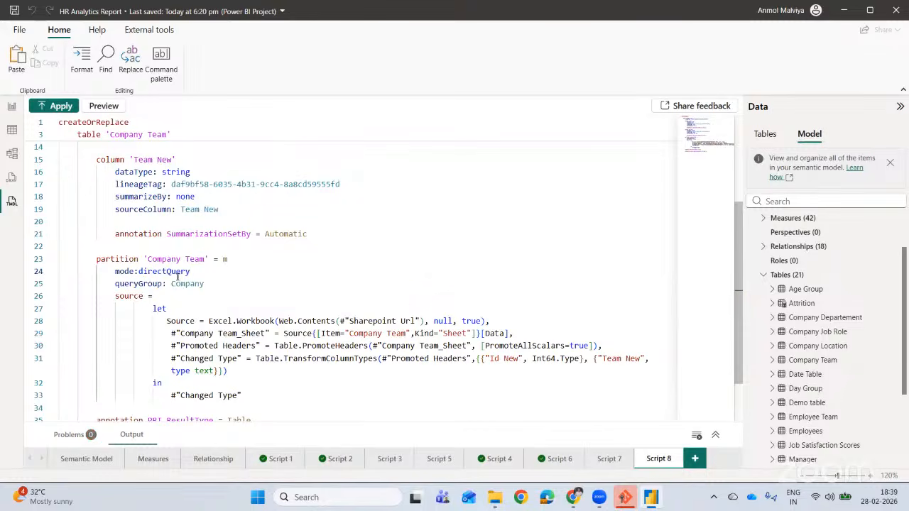
{"action": "key", "text": "shift+Return"}
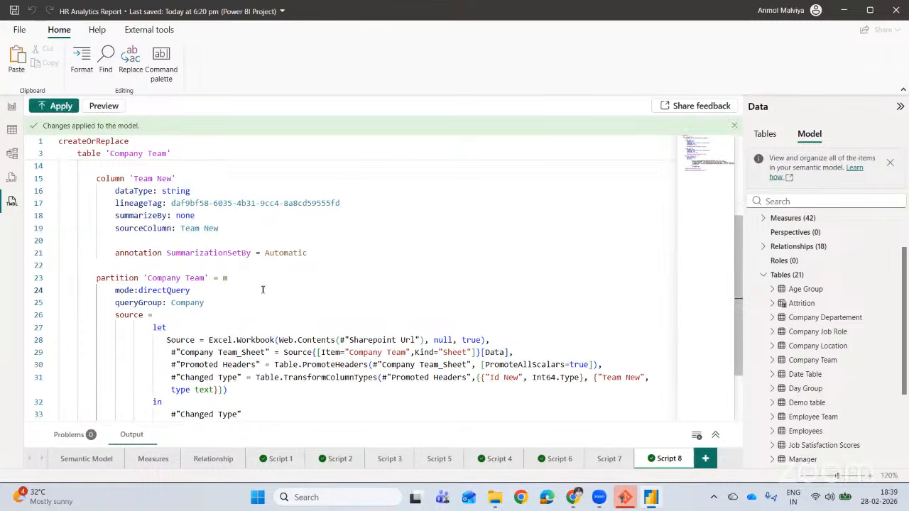
{"action": "scroll", "coordinate": [240, 296], "scroll_direction": "up", "scroll_amount": 2}
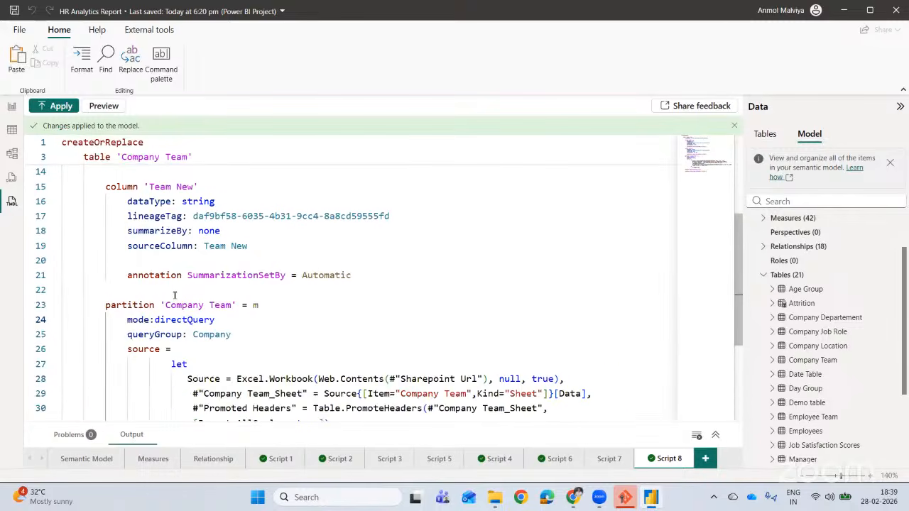
Examine the Company Team partition's mode in the script and check the table's storage mode options in Model view, returning to TMDL view.
{"action": "left_click_drag", "start_coordinate": [232, 335], "coordinate": [106, 304]}
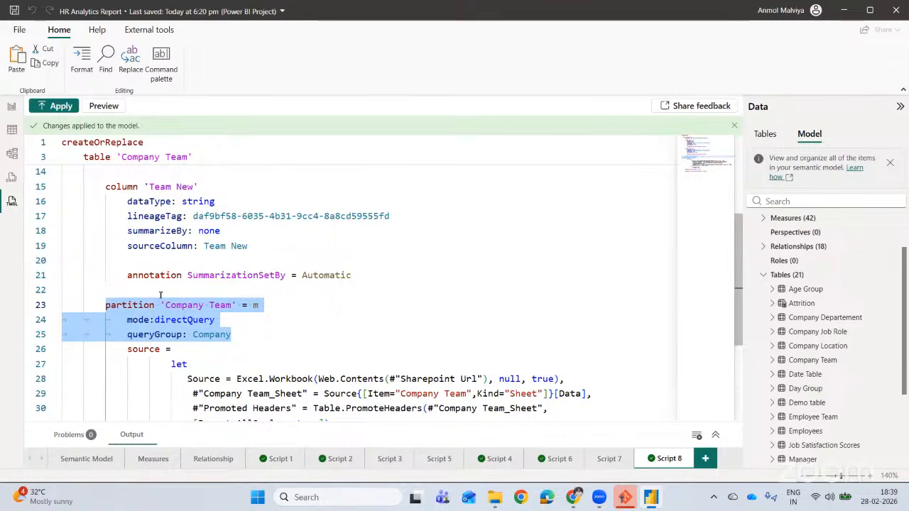
{"action": "left_click", "coordinate": [147, 320]}
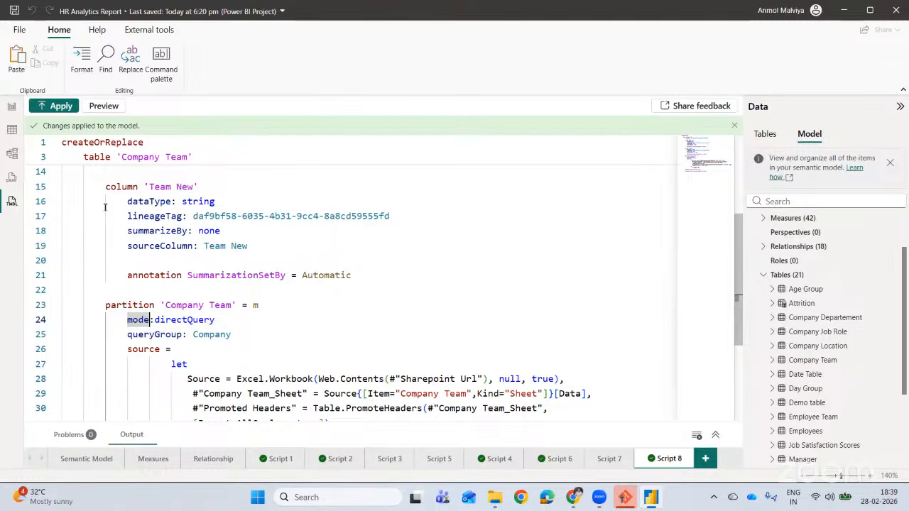
{"action": "mouse_move", "coordinate": [159, 332]}
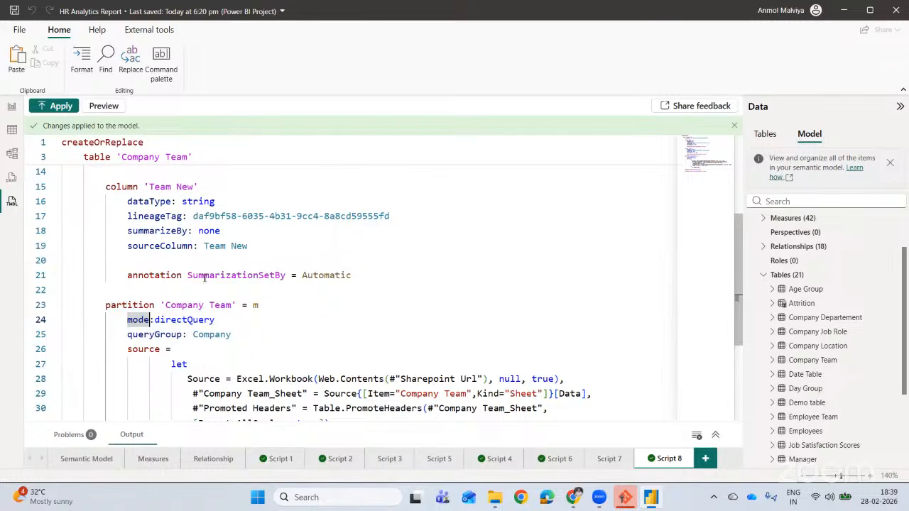
{"action": "left_click", "coordinate": [11, 153]}
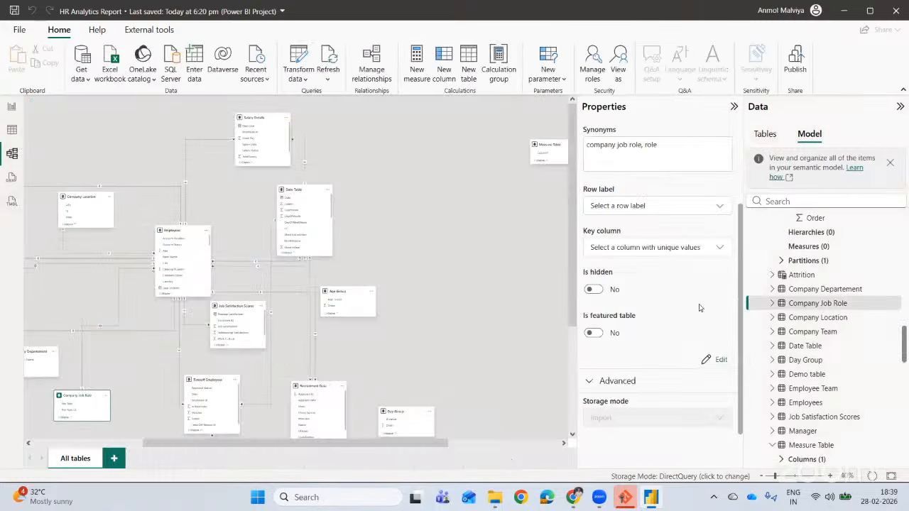
{"action": "left_click", "coordinate": [813, 332]}
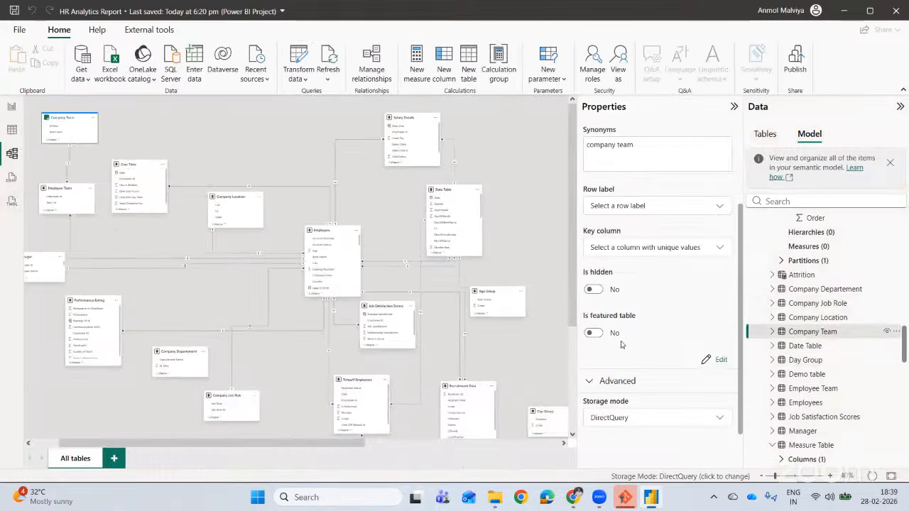
{"action": "left_click", "coordinate": [615, 420]}
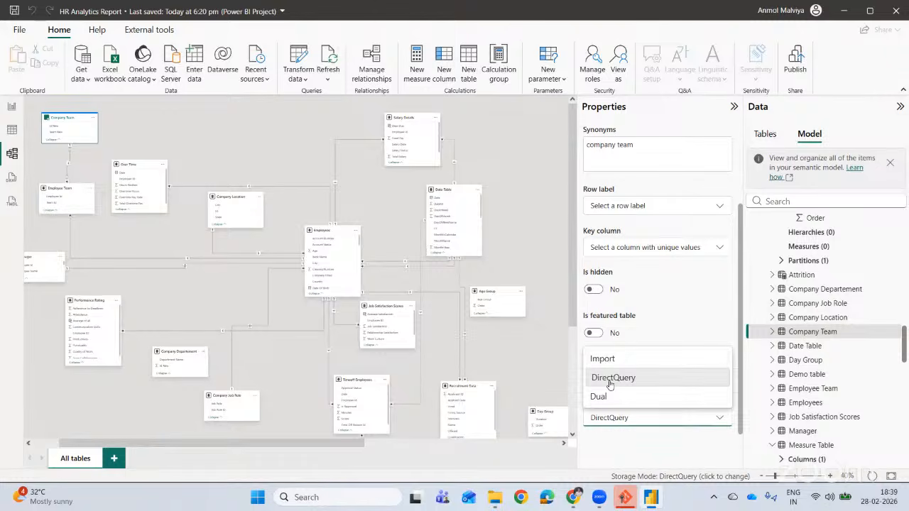
{"action": "left_click", "coordinate": [14, 203]}
{"action": "left_click", "coordinate": [13, 202]}
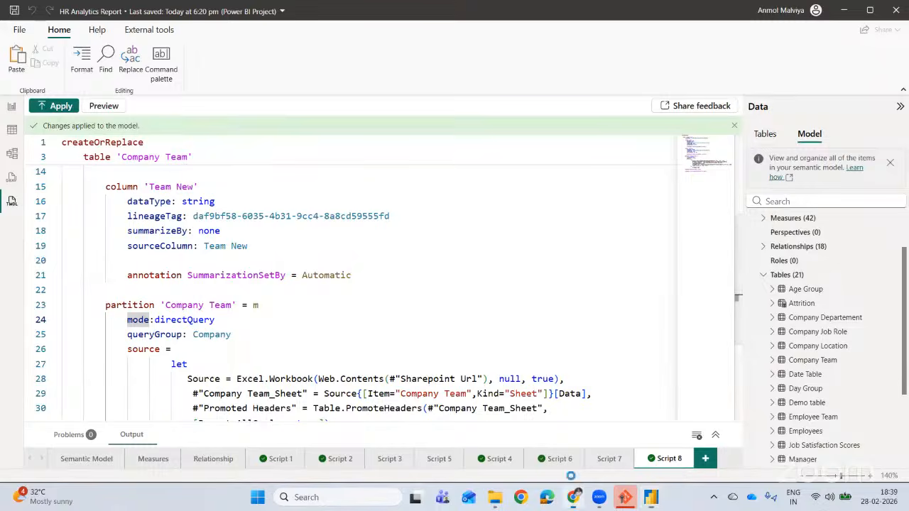
Switch to Google Tasks in Chrome, mark "Switch Between Import & Direct Query Mode" as completed, and return to Power BI.
{"action": "left_click", "coordinate": [573, 497]}
{"action": "triple_click", "coordinate": [425, 152]}
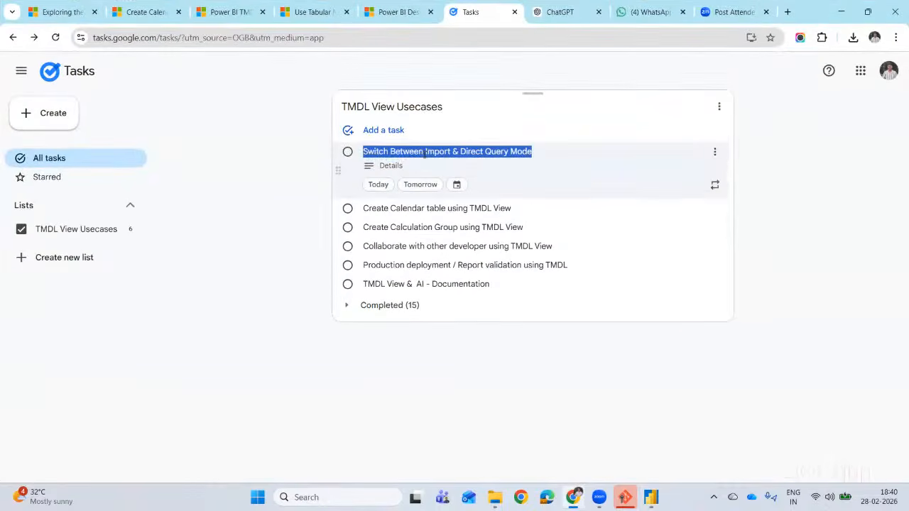
{"action": "left_click", "coordinate": [347, 152]}
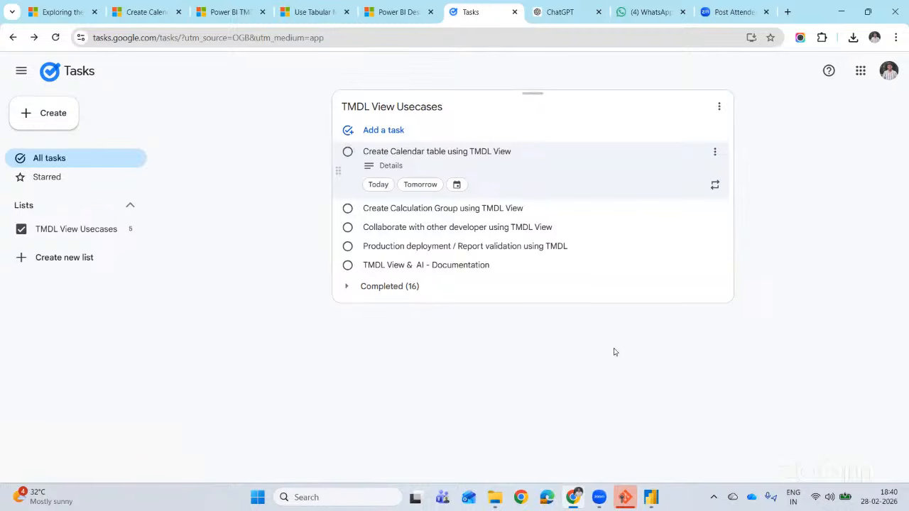
{"action": "left_click", "coordinate": [572, 496]}
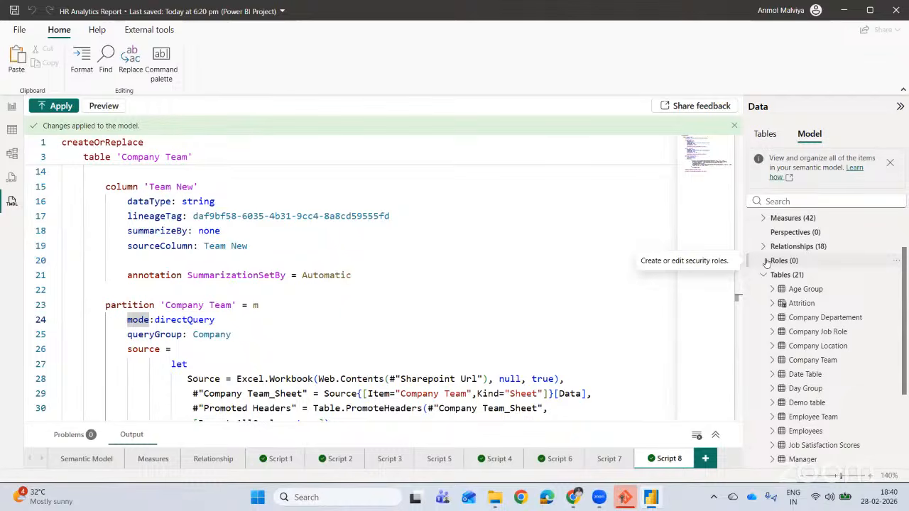
Find the Date Table in the model tree and expand it to view its contents.
{"action": "scroll", "coordinate": [788, 254], "scroll_direction": "down", "scroll_amount": 3}
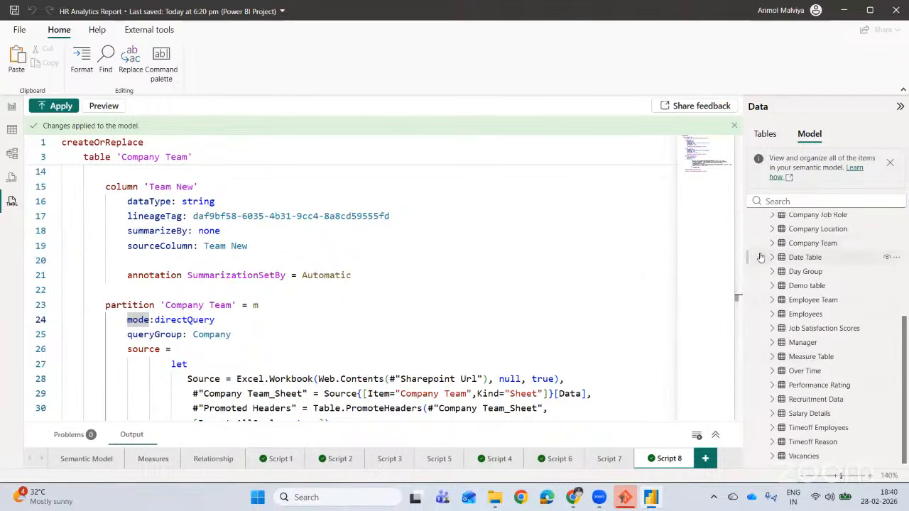
{"action": "left_click", "coordinate": [777, 257]}
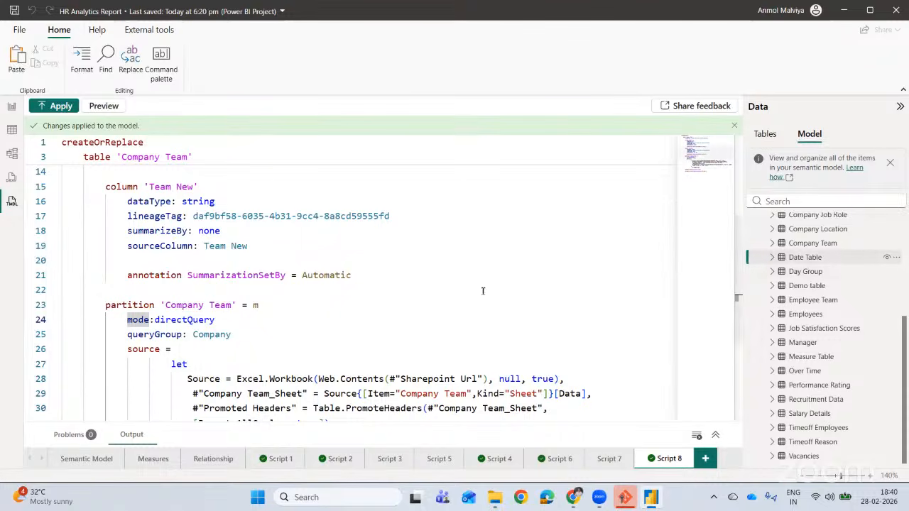
{"action": "scroll", "coordinate": [501, 291], "scroll_direction": "up", "scroll_amount": 5}
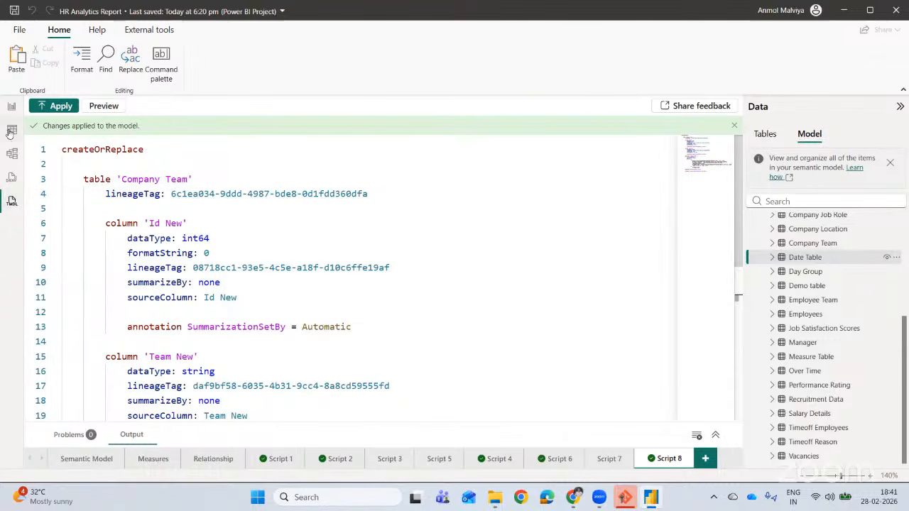
{"action": "left_click", "coordinate": [808, 258]}
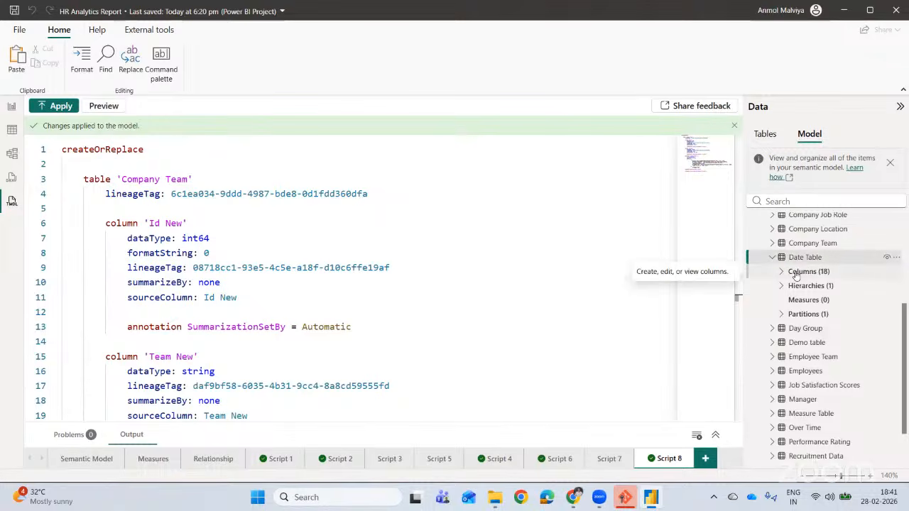
Switch to Chrome, open the article "Create Calendar Table in One Click using TMDL View in Power BI" and find its implementation steps.
{"action": "key", "text": "alt+Tab"}
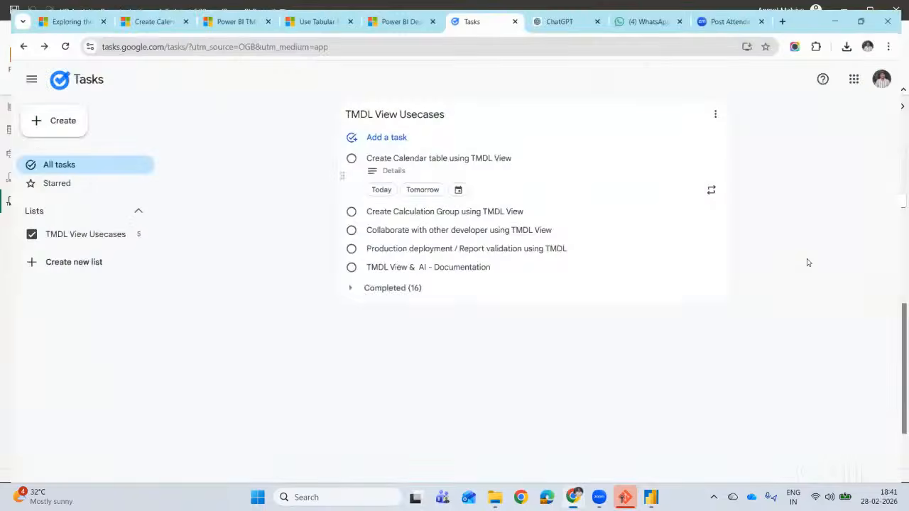
{"action": "left_click", "coordinate": [220, 12]}
{"action": "left_click", "coordinate": [142, 12]}
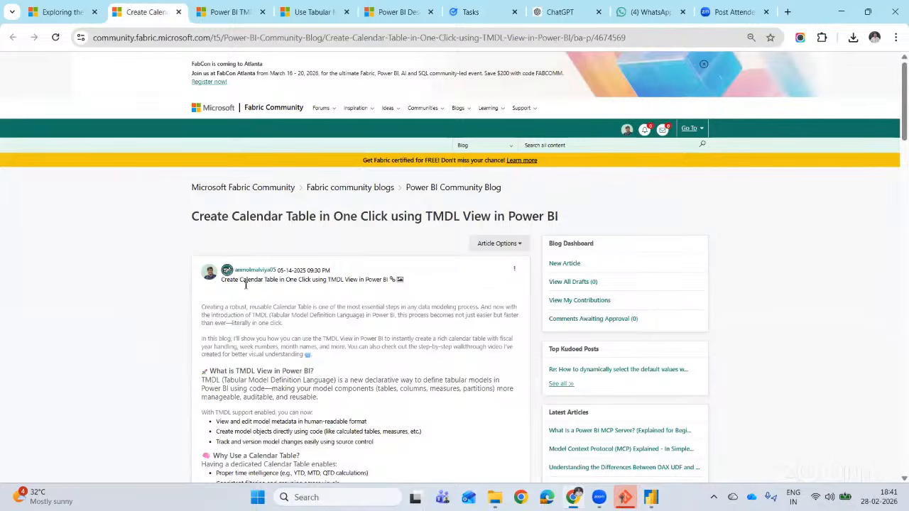
{"action": "scroll", "coordinate": [246, 286], "scroll_direction": "down", "scroll_amount": 4}
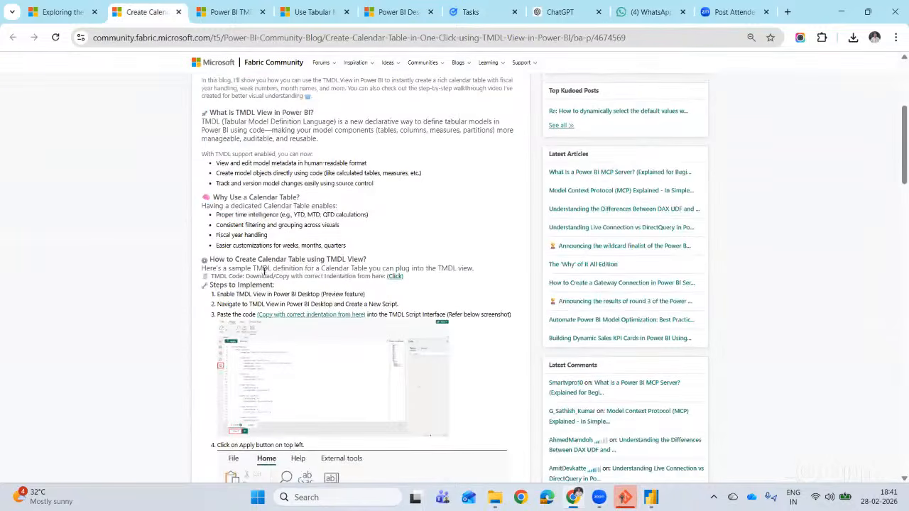
{"action": "scroll", "coordinate": [237, 108], "scroll_direction": "up", "scroll_amount": 2}
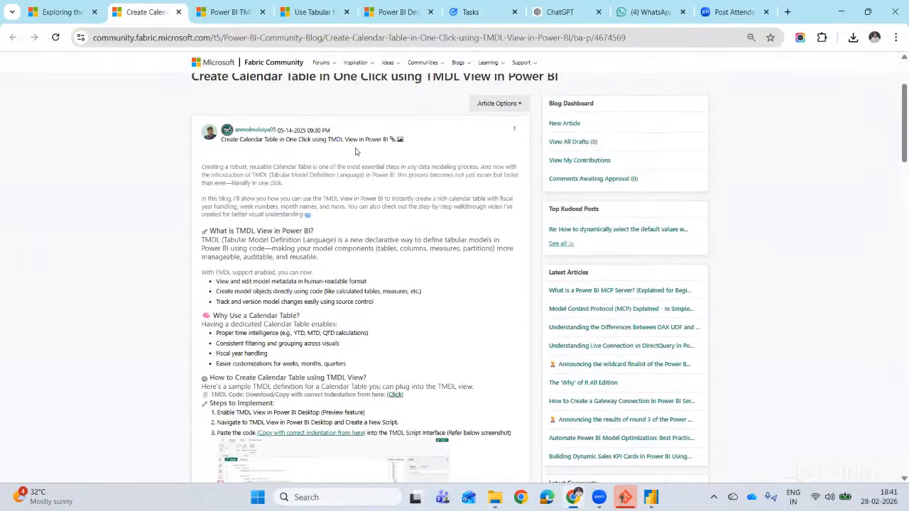
{"action": "scroll", "coordinate": [356, 151], "scroll_direction": "up", "scroll_amount": 1}
{"action": "scroll", "coordinate": [358, 258], "scroll_direction": "down", "scroll_amount": 3}
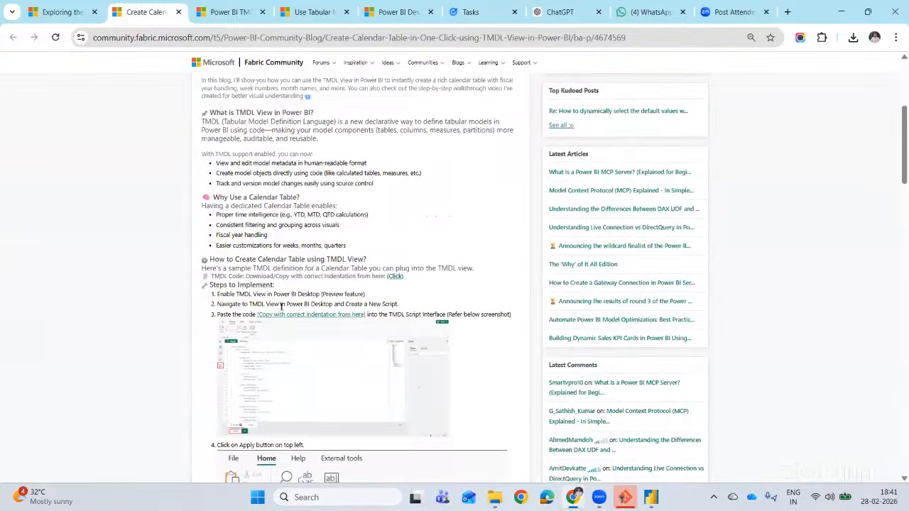
Copy the article's linked TMDL Calendar Table Script from GitHub and paste it into a new TMDL script in Power BI.
{"action": "left_click", "coordinate": [281, 313]}
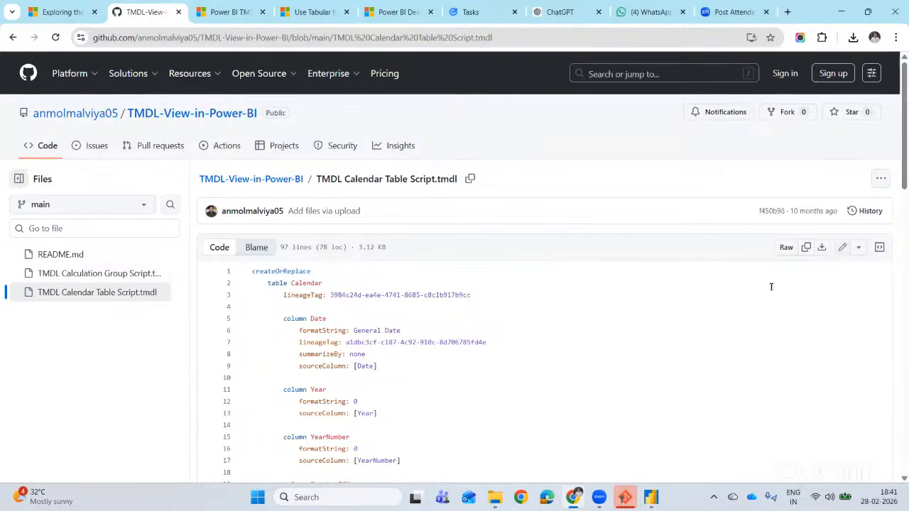
{"action": "left_click", "coordinate": [799, 253]}
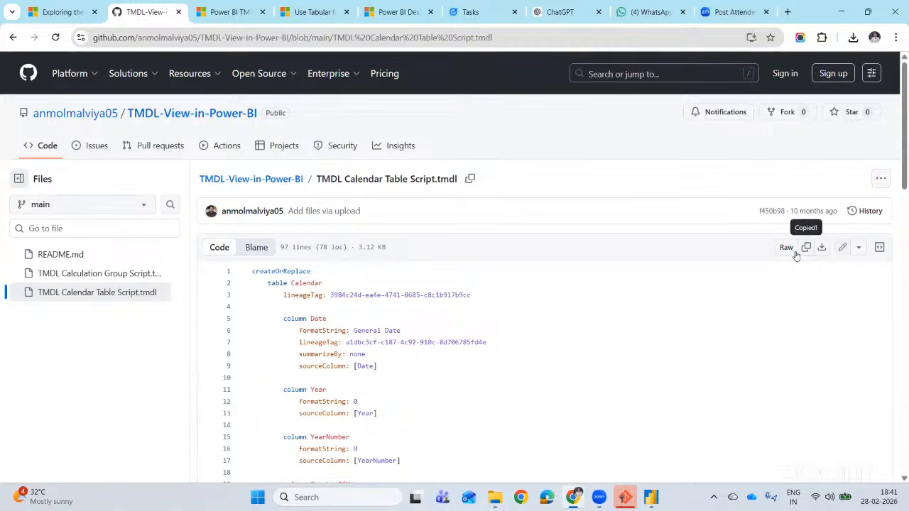
{"action": "left_click", "coordinate": [625, 497]}
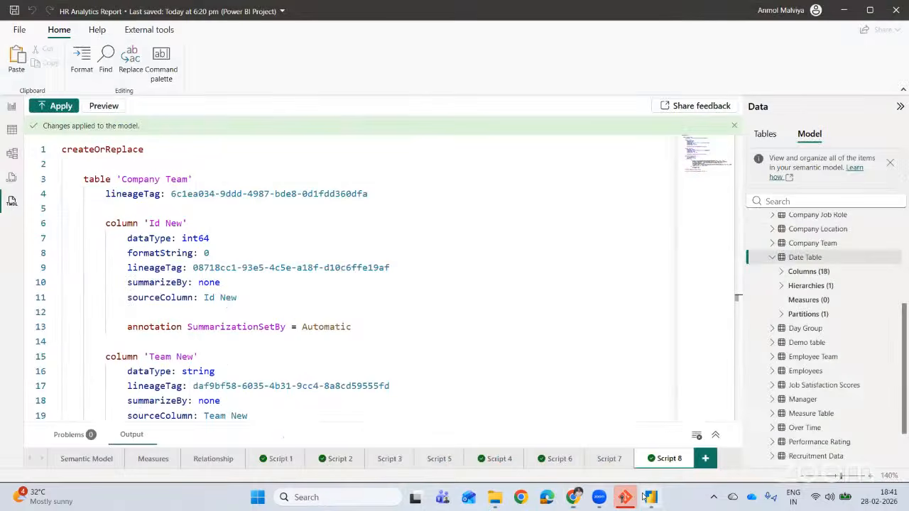
{"action": "left_click", "coordinate": [731, 458]}
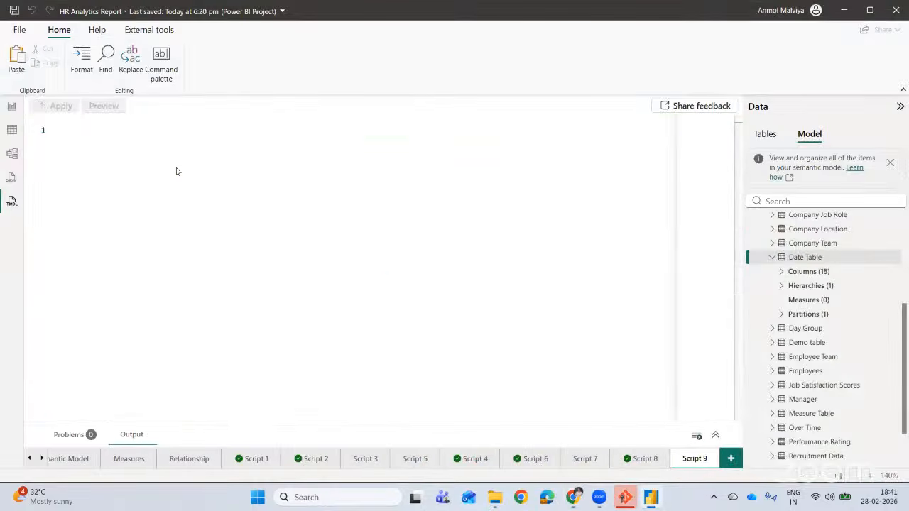
{"action": "key", "text": "ctrl+v"}
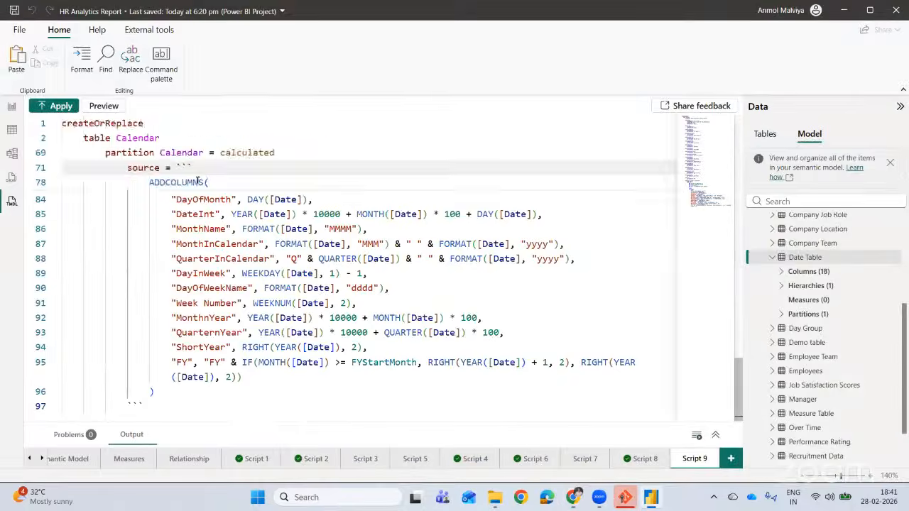
Review the pasted Calendar table script from its beginning through the column definitions towards the partition section.
{"action": "key", "text": "ctrl+a"}
{"action": "scroll", "coordinate": [304, 287], "scroll_direction": "up", "scroll_amount": 1}
{"action": "scroll", "coordinate": [304, 287], "scroll_direction": "up", "scroll_amount": 15}
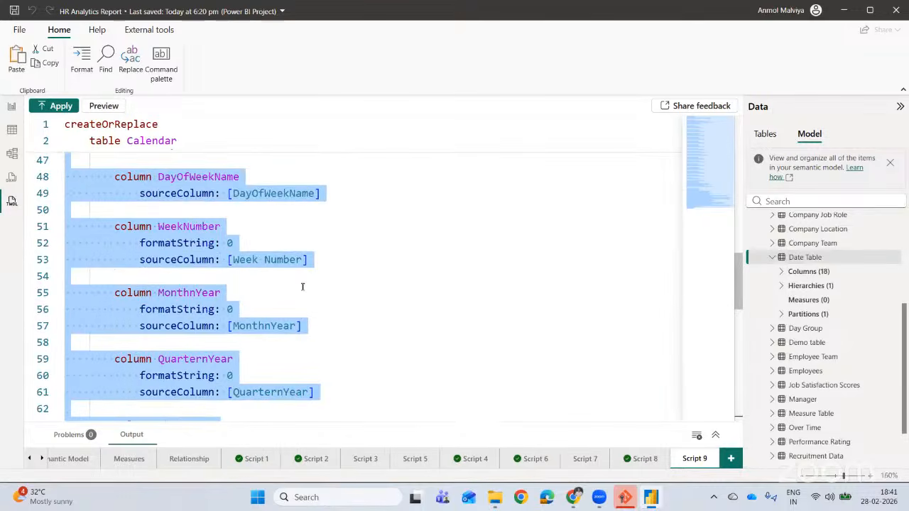
{"action": "scroll", "coordinate": [166, 270], "scroll_direction": "up", "scroll_amount": 1}
{"action": "scroll", "coordinate": [166, 270], "scroll_direction": "up", "scroll_amount": 6}
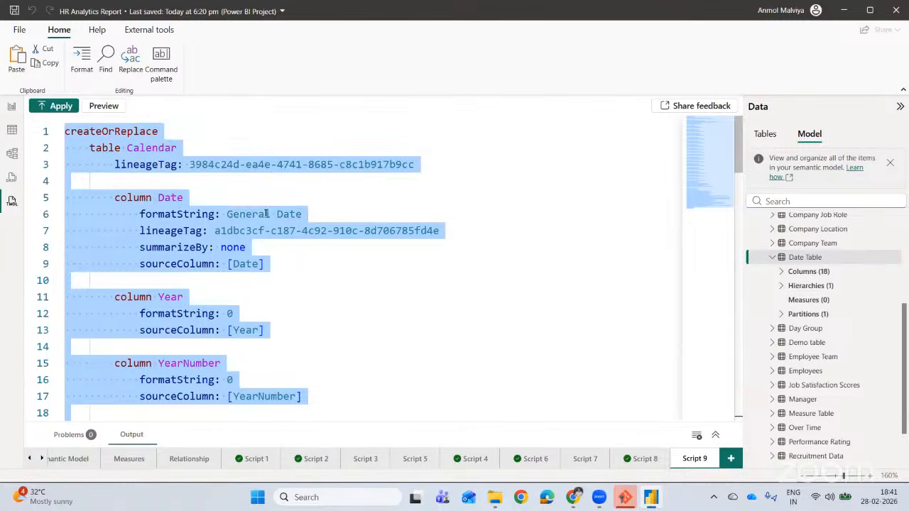
{"action": "scroll", "coordinate": [248, 185], "scroll_direction": "down", "scroll_amount": 6}
{"action": "scroll", "coordinate": [247, 184], "scroll_direction": "down", "scroll_amount": 12}
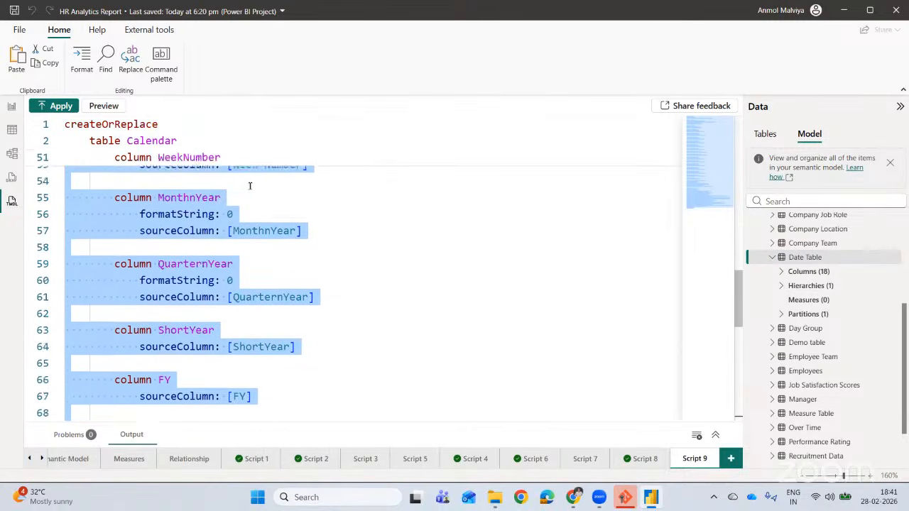
Set the EndDate variable in the Calendar partition source to DATE(2026,12,31).
{"action": "left_click", "coordinate": [334, 261]}
{"action": "left_click", "coordinate": [321, 273]}
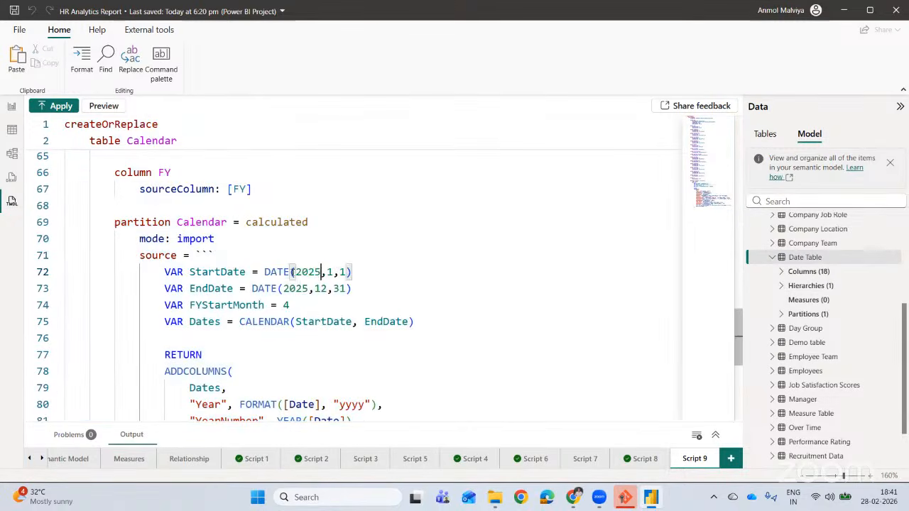
{"action": "left_click_drag", "start_coordinate": [164, 272], "coordinate": [367, 288]}
{"action": "left_click", "coordinate": [287, 272]}
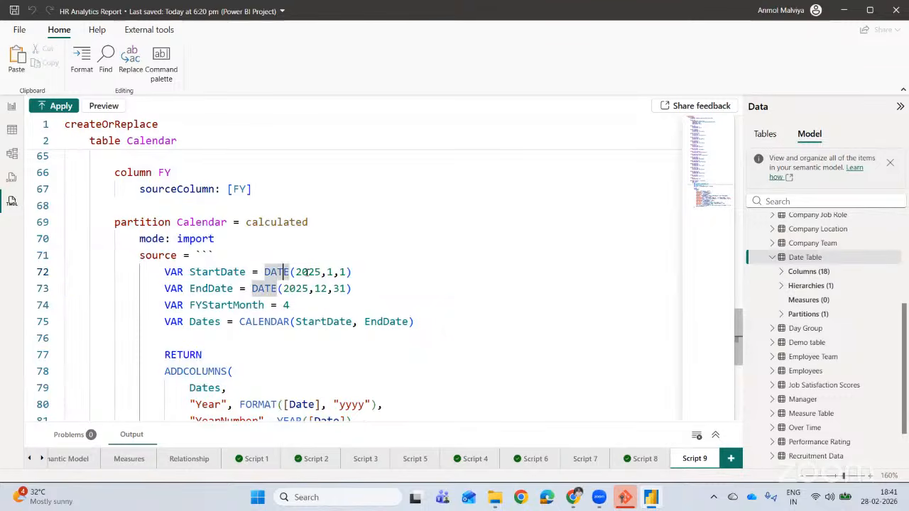
{"action": "left_click", "coordinate": [309, 288]}
{"action": "key", "text": "BackSpace"}
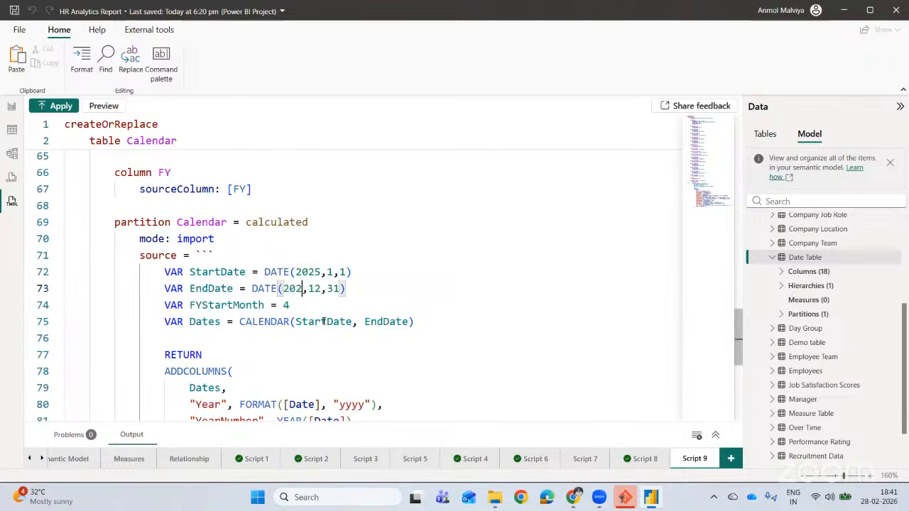
{"action": "type", "text": "6"}
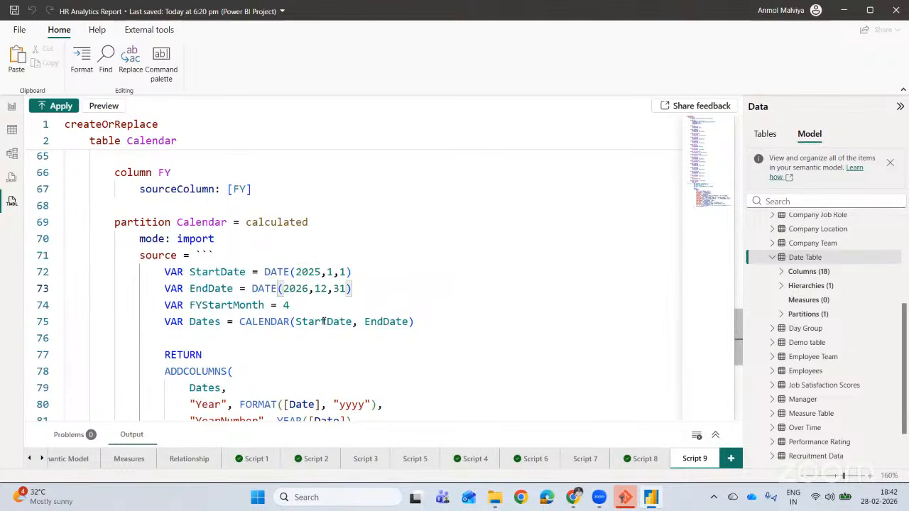
Set the FYStartMonth variable to 1 and look over the remaining calendar code and the model's existing tables.
{"action": "left_click_drag", "start_coordinate": [190, 305], "coordinate": [303, 308]}
{"action": "left_click", "coordinate": [299, 303]}
{"action": "key", "text": "BackSpace"}
{"action": "type", "text": "1"}
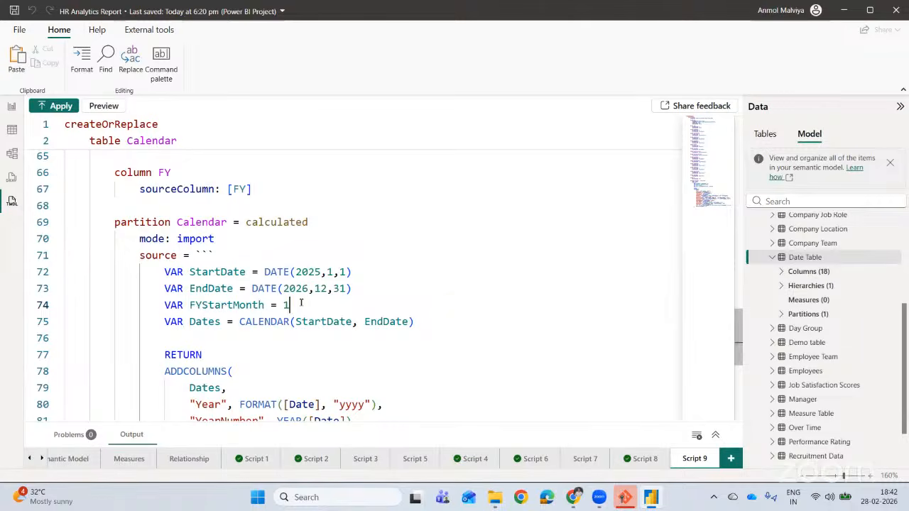
{"action": "scroll", "coordinate": [301, 303], "scroll_direction": "down", "scroll_amount": 3}
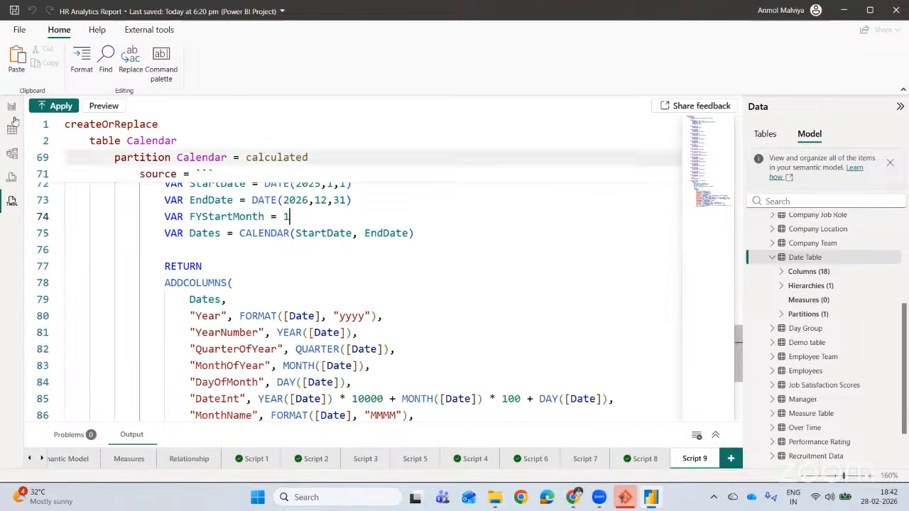
{"action": "scroll", "coordinate": [817, 292], "scroll_direction": "up", "scroll_amount": 5}
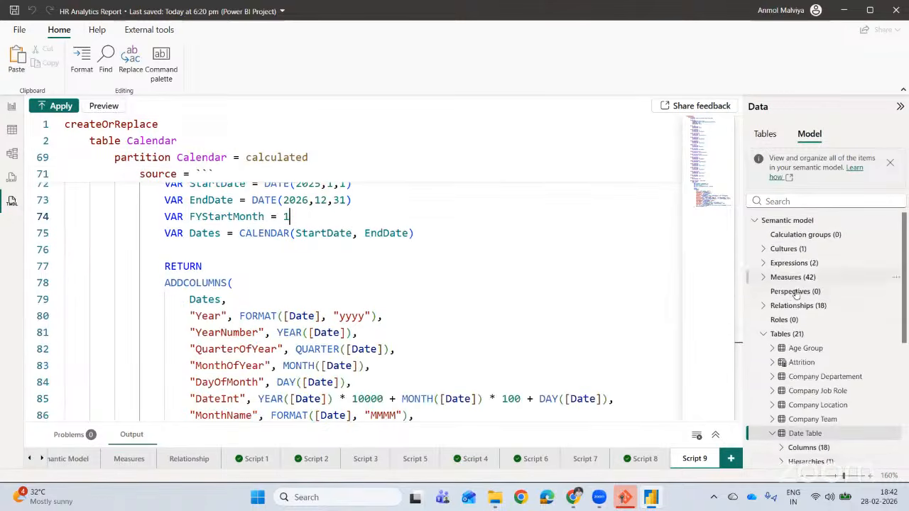
{"action": "scroll", "coordinate": [795, 293], "scroll_direction": "down", "scroll_amount": 2}
{"action": "scroll", "coordinate": [289, 266], "scroll_direction": "up", "scroll_amount": 1}
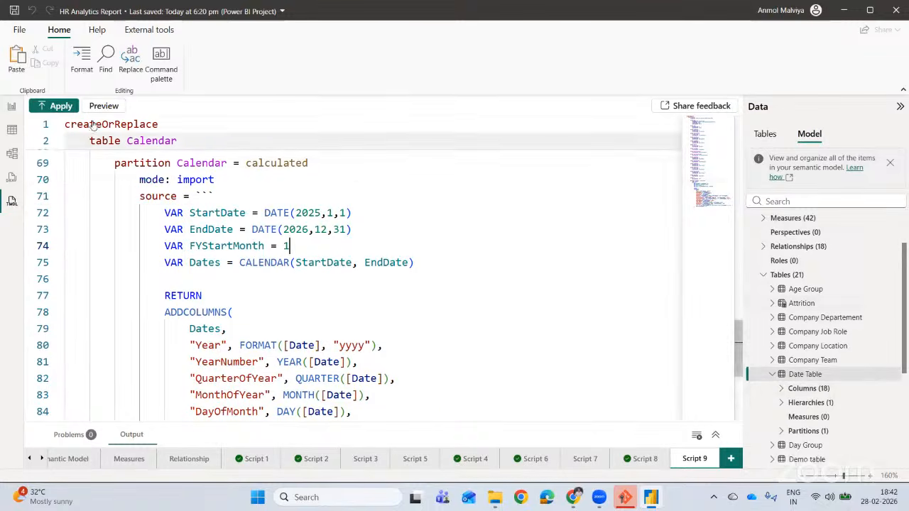
Apply the Calendar table script to the model and refresh the calculated tables.
{"action": "left_click", "coordinate": [61, 106]}
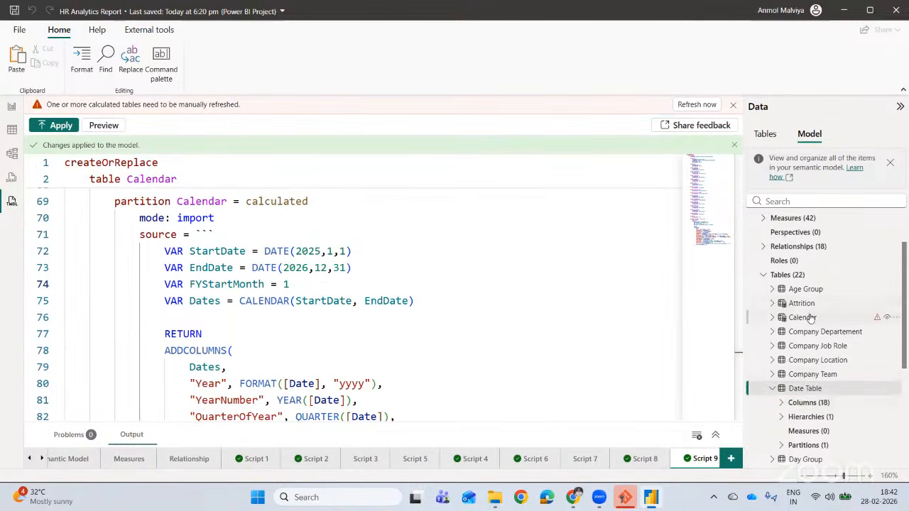
{"action": "mouse_move", "coordinate": [879, 321]}
{"action": "left_click", "coordinate": [692, 106]}
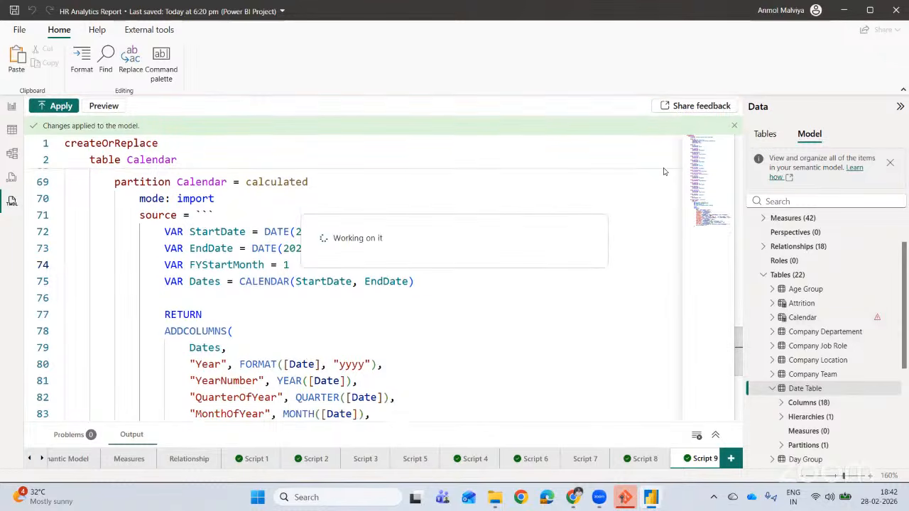
Examine the Calendar table's DAX definition and its date rows in the table view.
{"action": "left_click", "coordinate": [12, 135]}
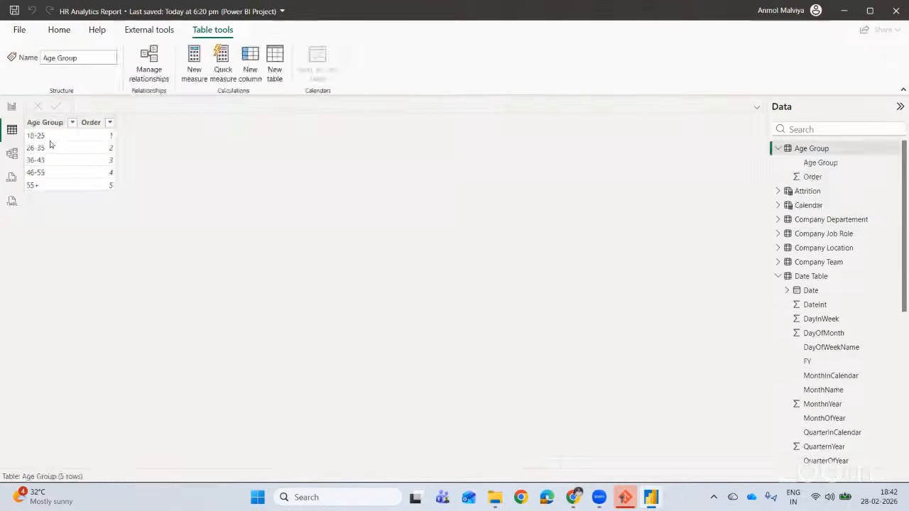
{"action": "left_click", "coordinate": [808, 205]}
{"action": "left_click_drag", "start_coordinate": [761, 395], "coordinate": [761, 402]}
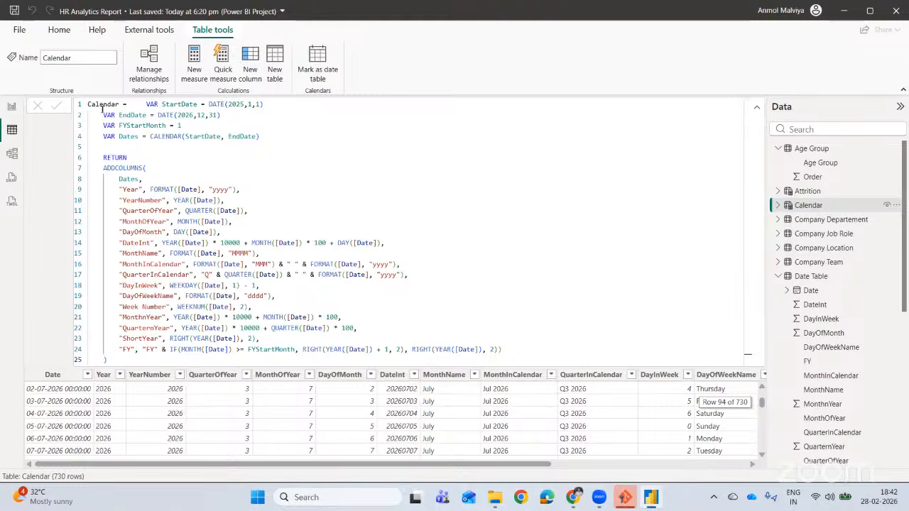
{"action": "left_click_drag", "start_coordinate": [87, 104], "coordinate": [341, 318]}
{"action": "left_click_drag", "start_coordinate": [384, 348], "coordinate": [604, 359]}
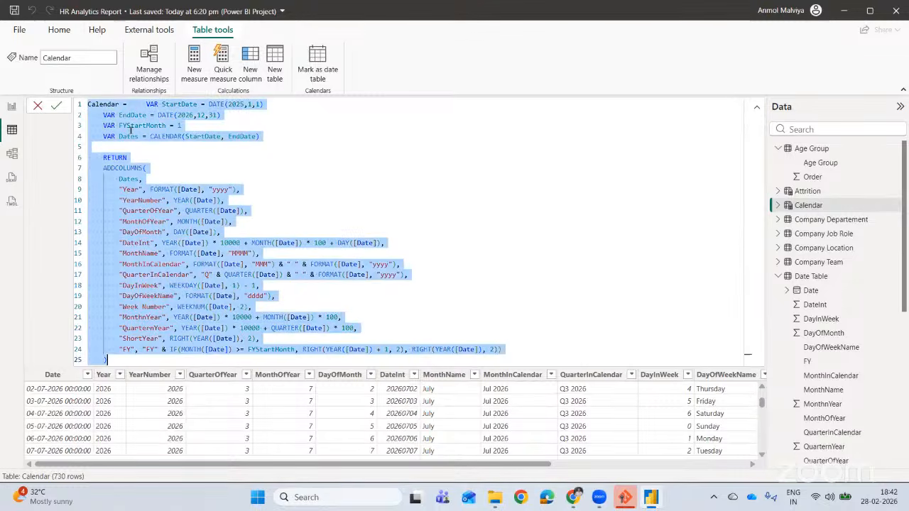
{"action": "scroll", "coordinate": [379, 419], "scroll_direction": "down", "scroll_amount": 9}
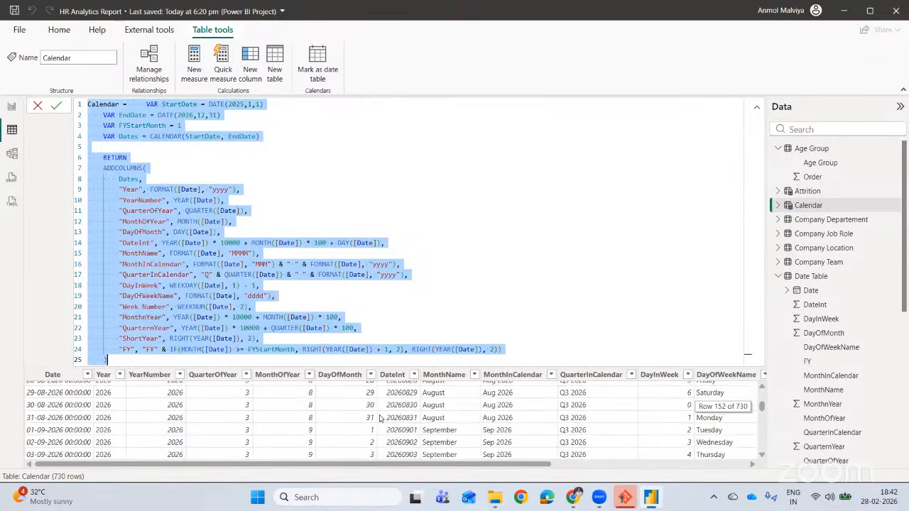
{"action": "scroll", "coordinate": [379, 418], "scroll_direction": "up", "scroll_amount": 15}
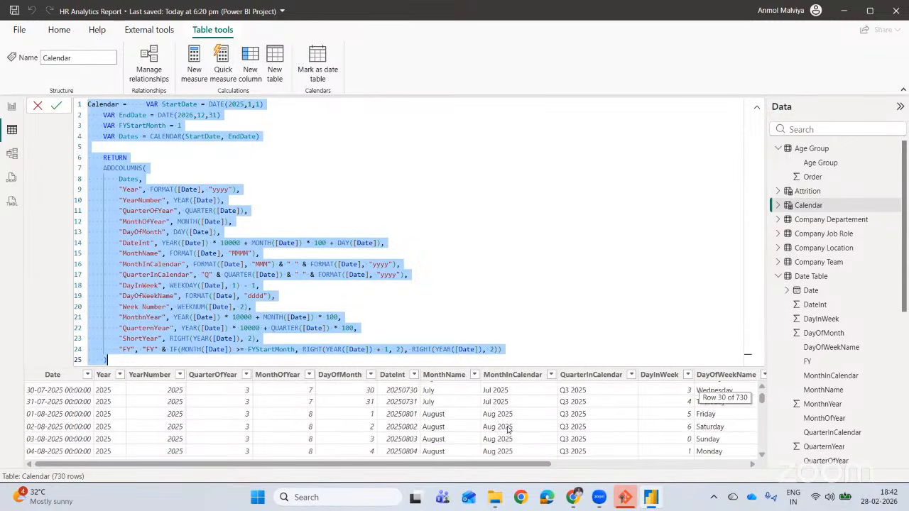
Switch to the browser and copy the TMDL Calculation Group Script from the GitHub link in the Time Intelligence article.
{"action": "left_click", "coordinate": [572, 497]}
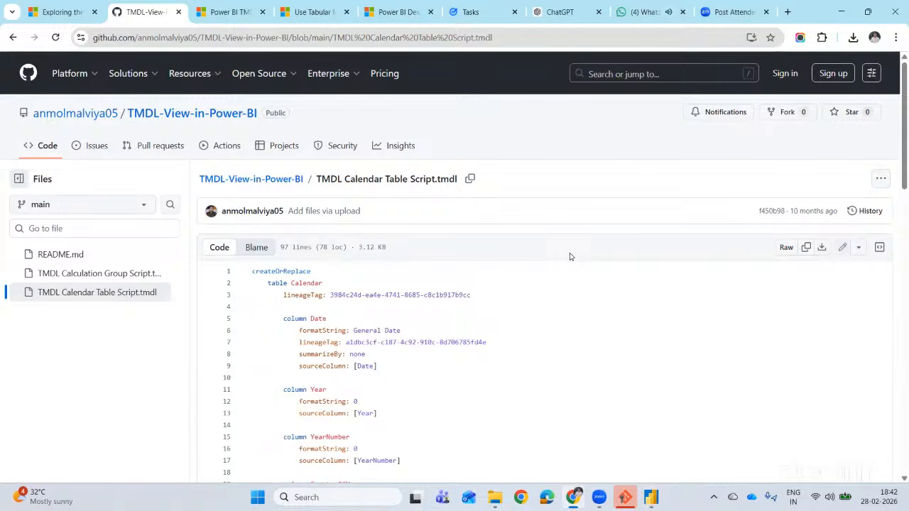
{"action": "left_click", "coordinate": [212, 14]}
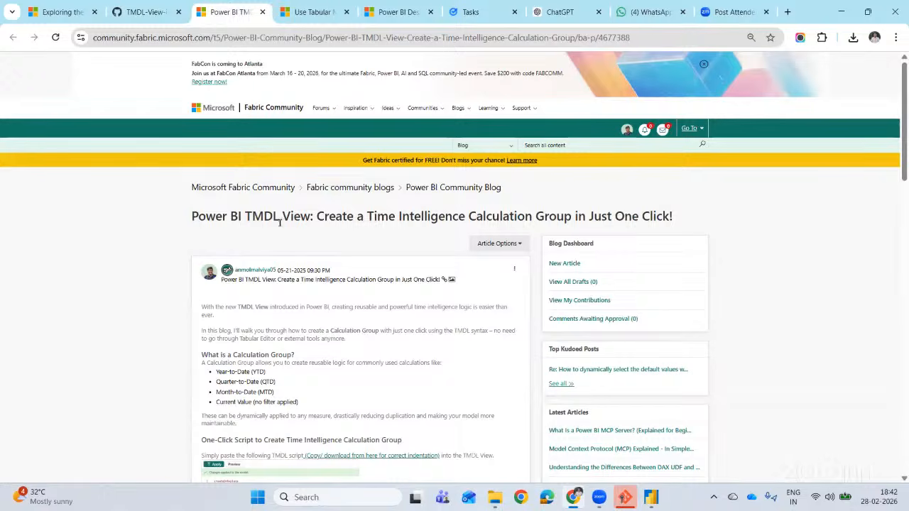
{"action": "scroll", "coordinate": [281, 234], "scroll_direction": "down", "scroll_amount": 2}
{"action": "scroll", "coordinate": [281, 236], "scroll_direction": "down", "scroll_amount": 3}
{"action": "left_click", "coordinate": [310, 139]}
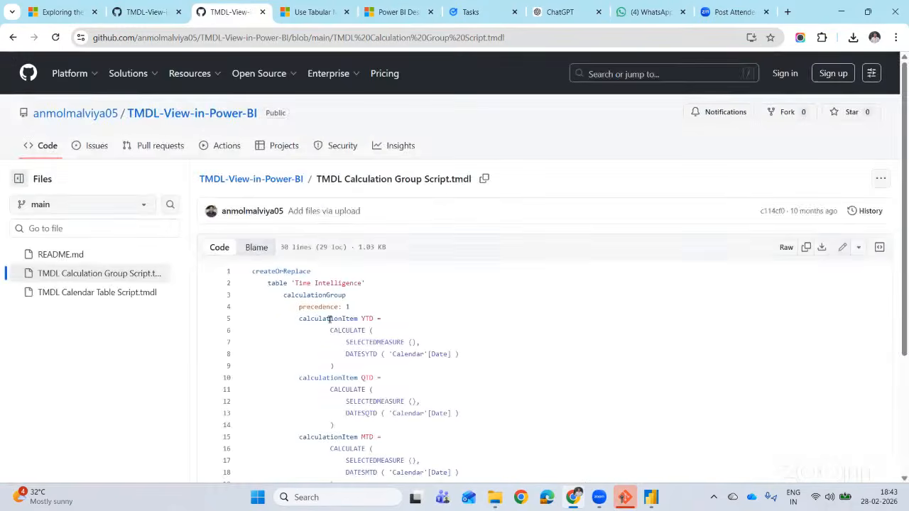
{"action": "scroll", "coordinate": [520, 252], "scroll_direction": "down", "scroll_amount": 3}
{"action": "scroll", "coordinate": [419, 279], "scroll_direction": "up", "scroll_amount": 2}
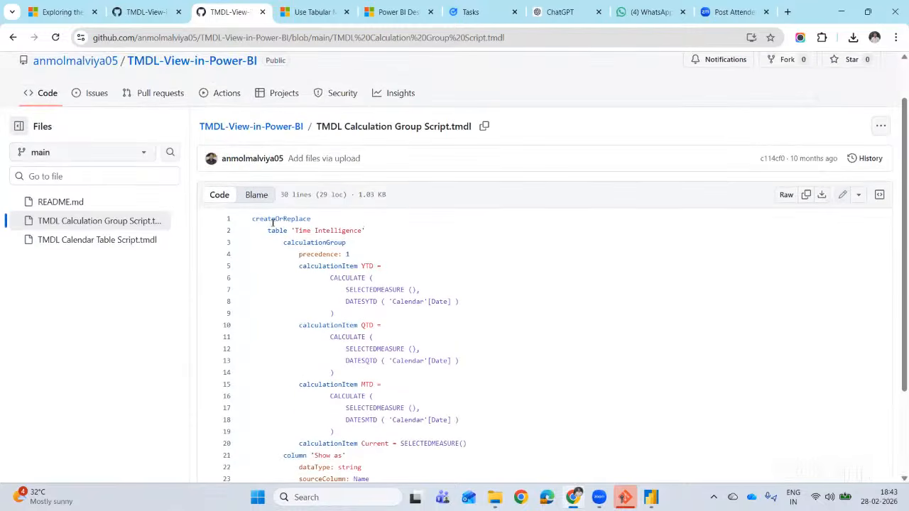
{"action": "left_click", "coordinate": [806, 195]}
{"action": "left_click", "coordinate": [806, 195]}
Review the YTD, QTD and MTD calculation items and the remaining column definitions in the GitHub script.
{"action": "left_click_drag", "start_coordinate": [299, 265], "coordinate": [354, 302]}
{"action": "left_click", "coordinate": [369, 263]}
{"action": "double_click", "coordinate": [368, 325]}
{"action": "double_click", "coordinate": [368, 384]}
{"action": "scroll", "coordinate": [369, 301], "scroll_direction": "down", "scroll_amount": 2}
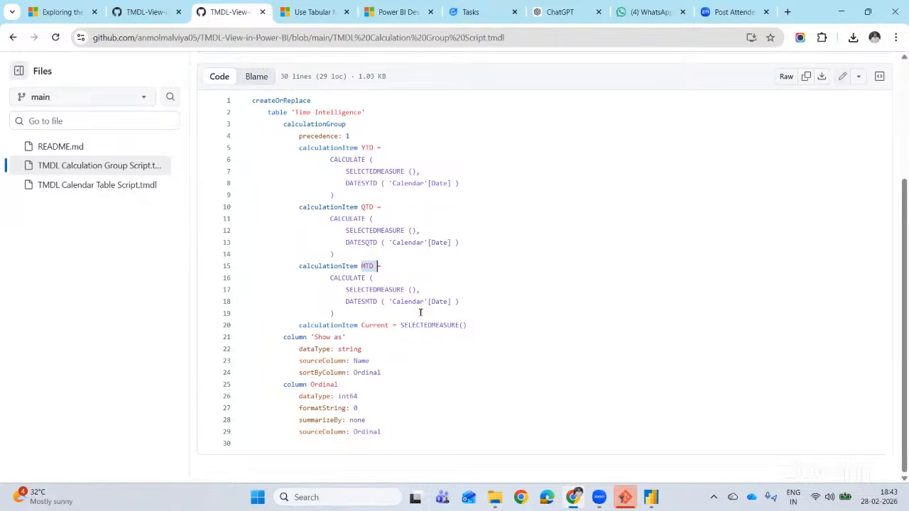
Switch to Power BI and paste the copied Time Intelligence calculation group script into a new TMDL script.
{"action": "key", "text": "alt+Tab"}
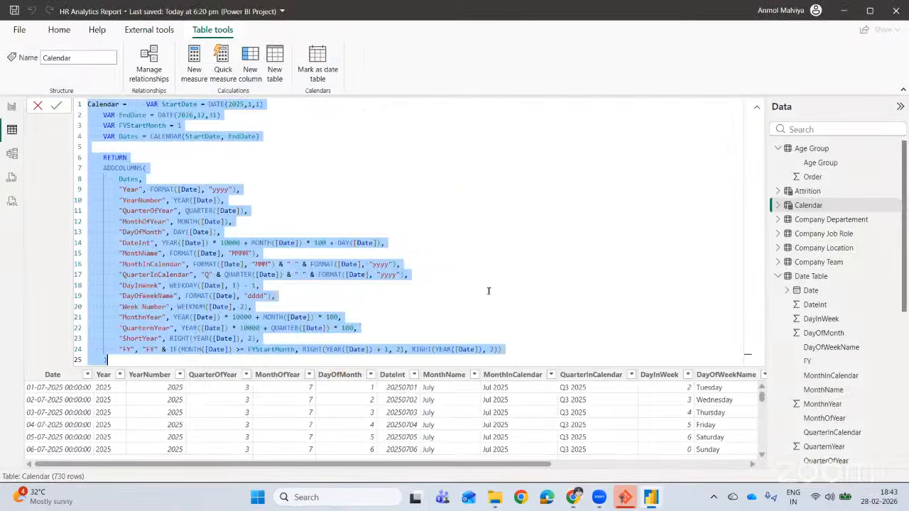
{"action": "key", "text": "Return"}
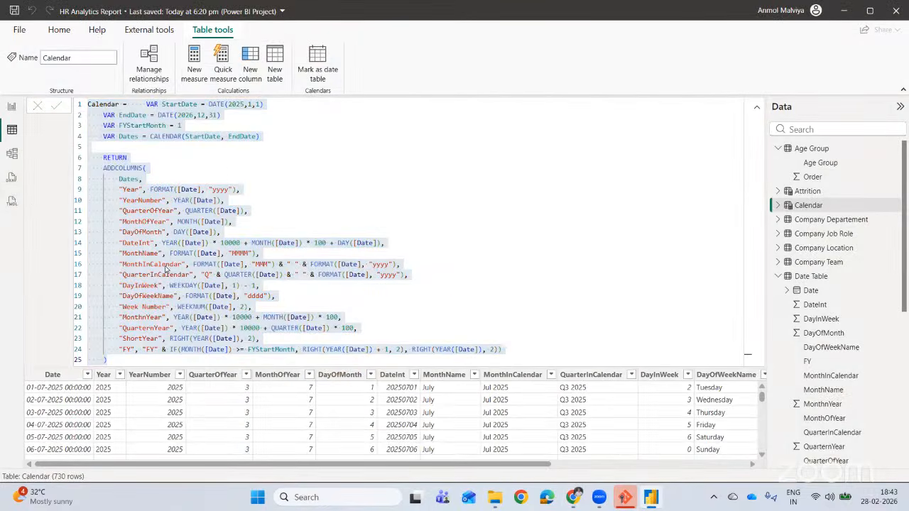
{"action": "left_click", "coordinate": [11, 201]}
{"action": "left_click", "coordinate": [731, 459]}
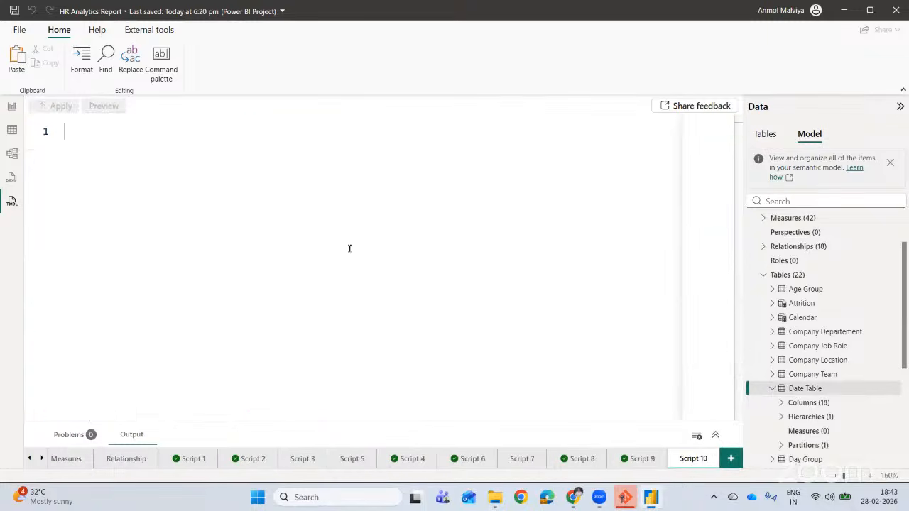
{"action": "key", "text": "ctrl+v"}
{"action": "key", "text": "ctrl+a"}
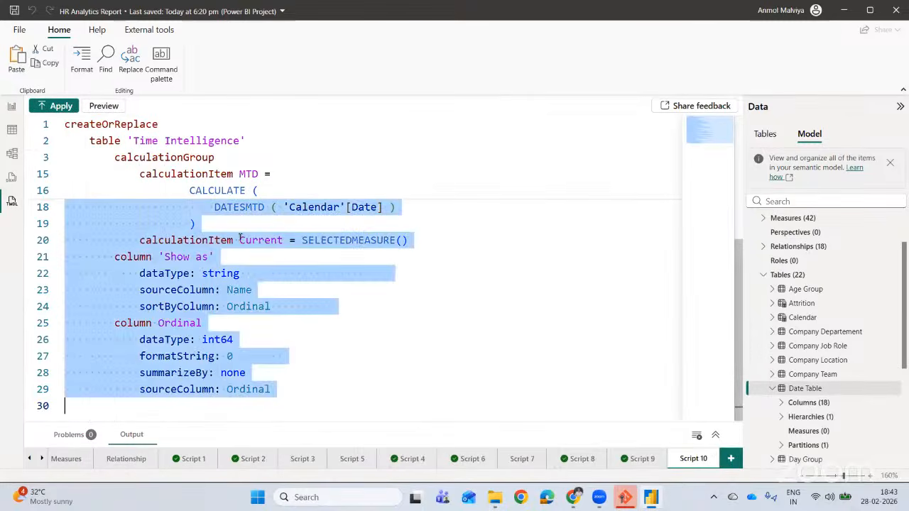
Try to apply the Time Intelligence calculation group script and read the details in the output log.
{"action": "left_click", "coordinate": [56, 106]}
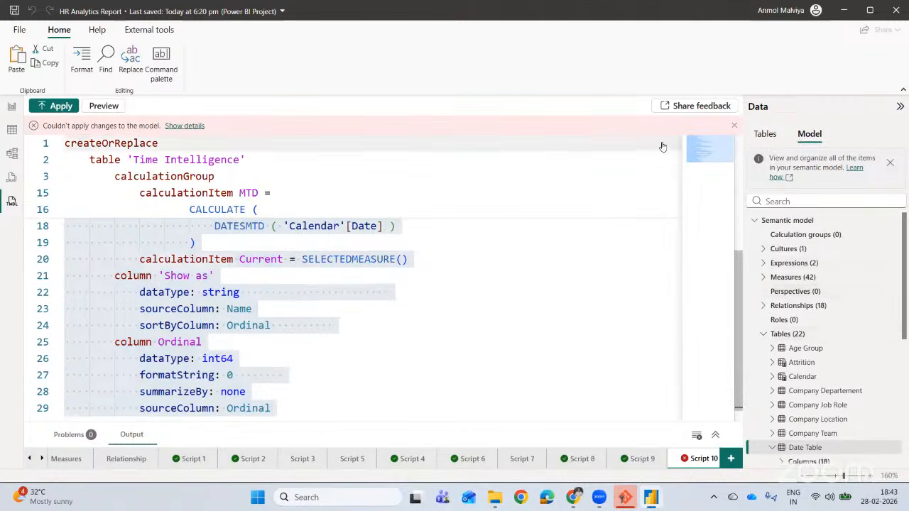
{"action": "left_click", "coordinate": [184, 126]}
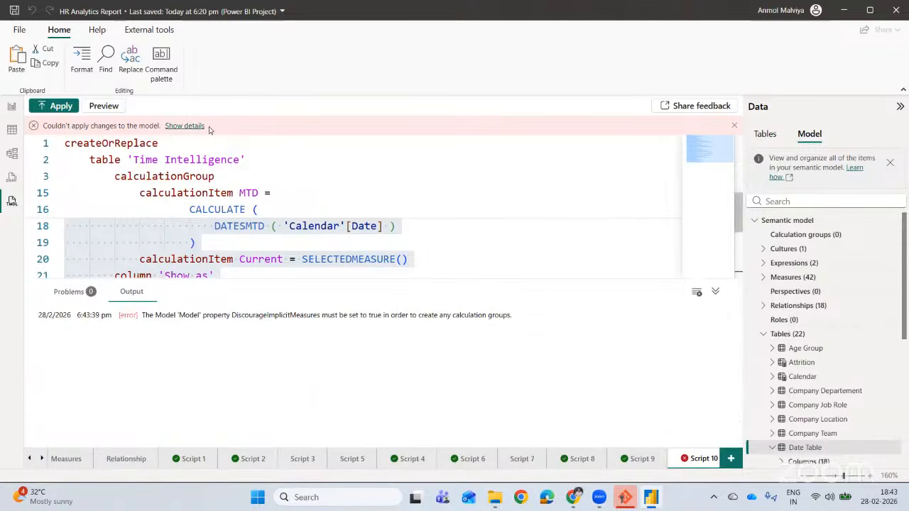
{"action": "left_click_drag", "start_coordinate": [179, 316], "coordinate": [300, 327]}
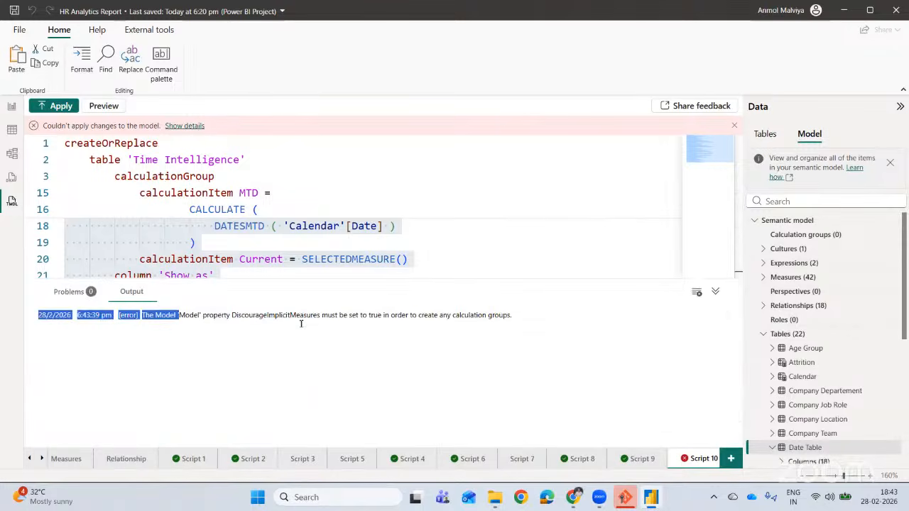
{"action": "left_click", "coordinate": [258, 319]}
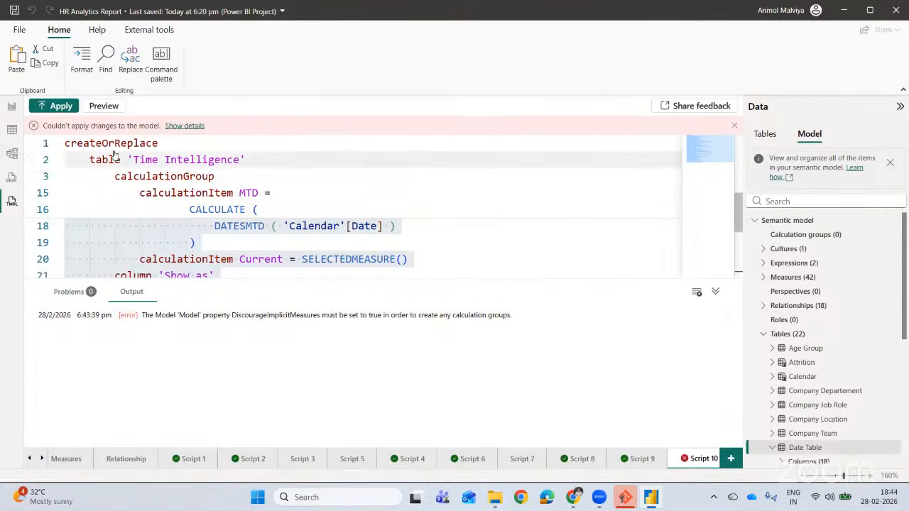
Turn on Discourage implicit measures in the semantic model's properties.
{"action": "left_click", "coordinate": [13, 153]}
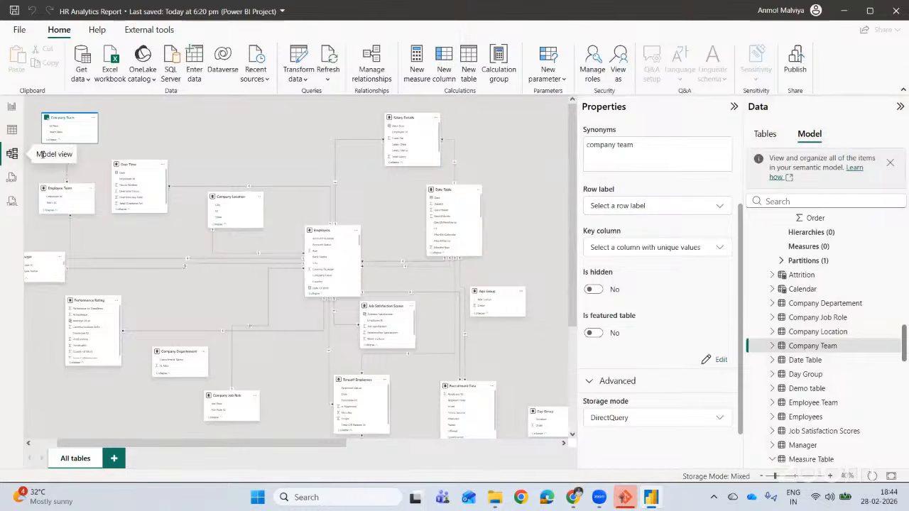
{"action": "scroll", "coordinate": [812, 296], "scroll_direction": "up", "scroll_amount": 10}
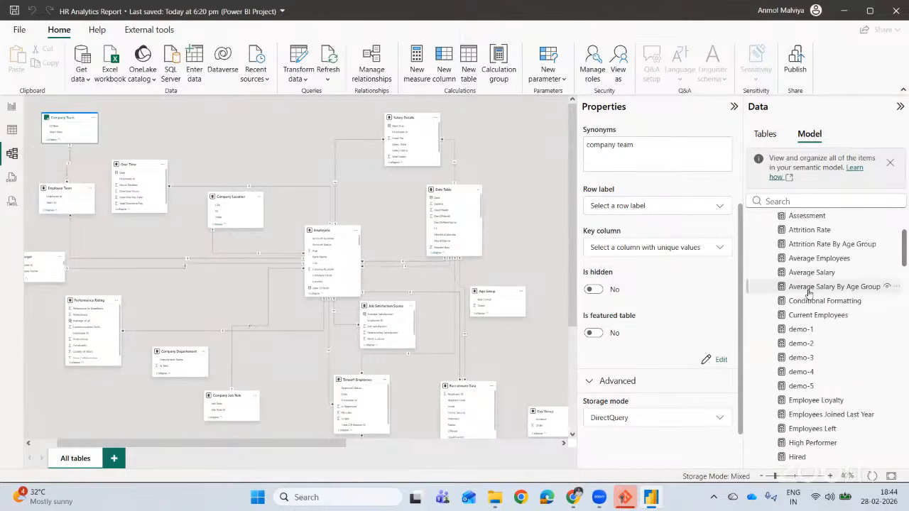
{"action": "left_click", "coordinate": [808, 223]}
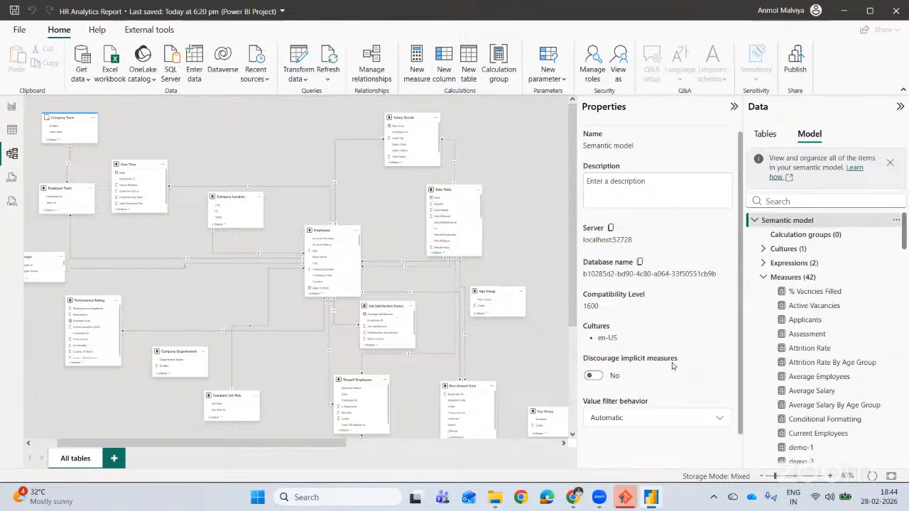
{"action": "left_click", "coordinate": [593, 376]}
Apply the Time Intelligence calculation group script to the model again and check the output log.
{"action": "left_click", "coordinate": [9, 203]}
{"action": "left_click", "coordinate": [44, 107]}
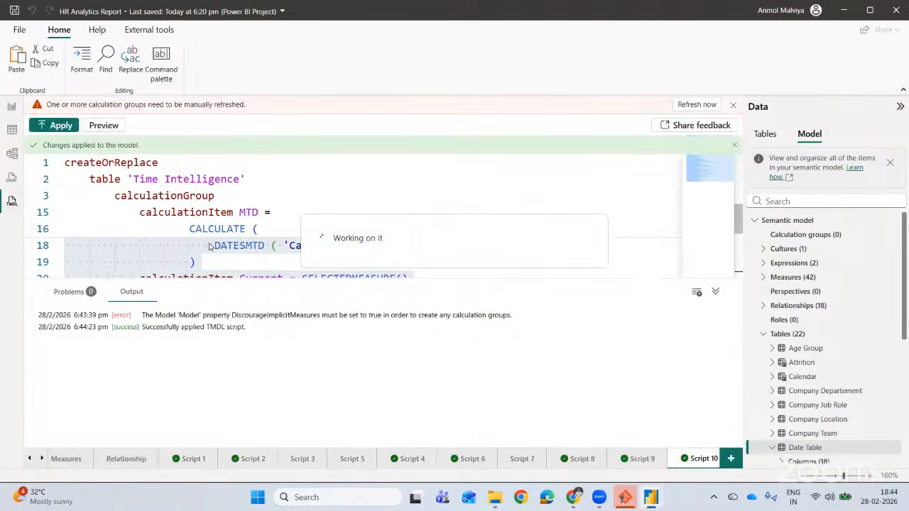
{"action": "triple_click", "coordinate": [159, 325]}
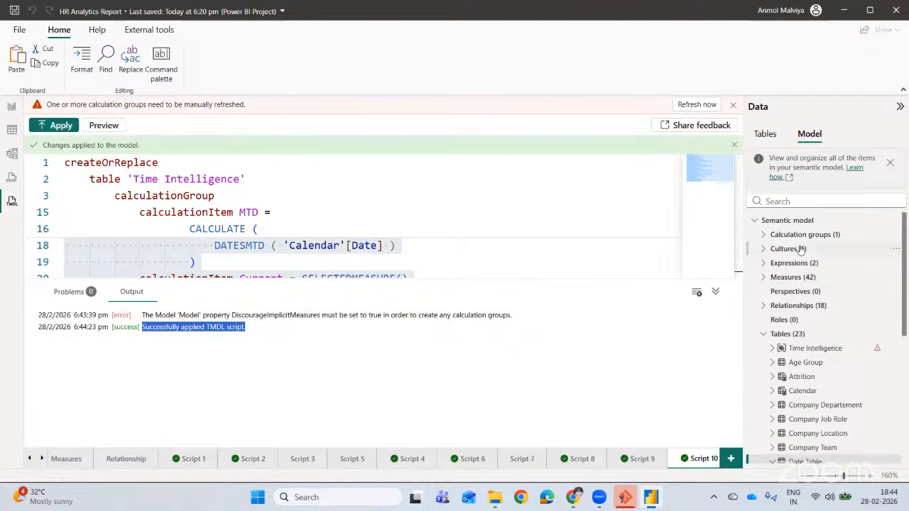
Expand the Time Intelligence calculation group down to its calculation items and refresh the calculation groups.
{"action": "left_click", "coordinate": [764, 234]}
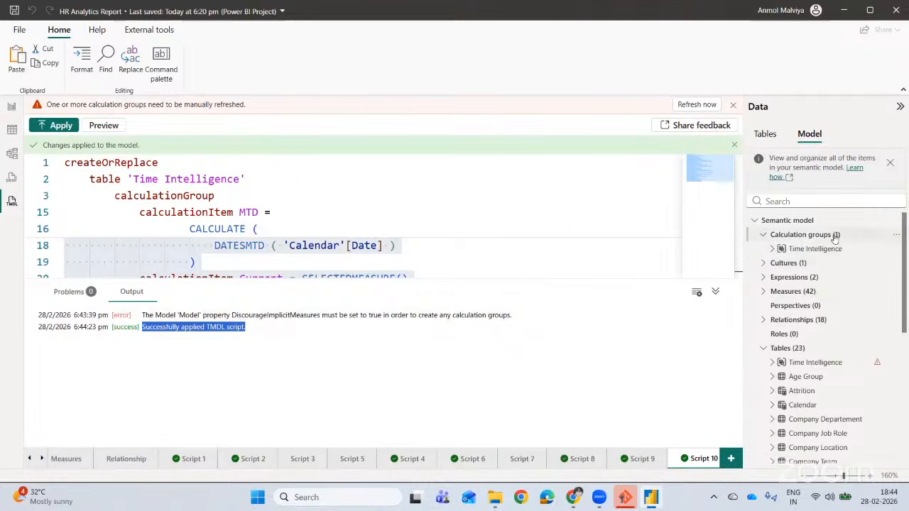
{"action": "left_click", "coordinate": [772, 248]}
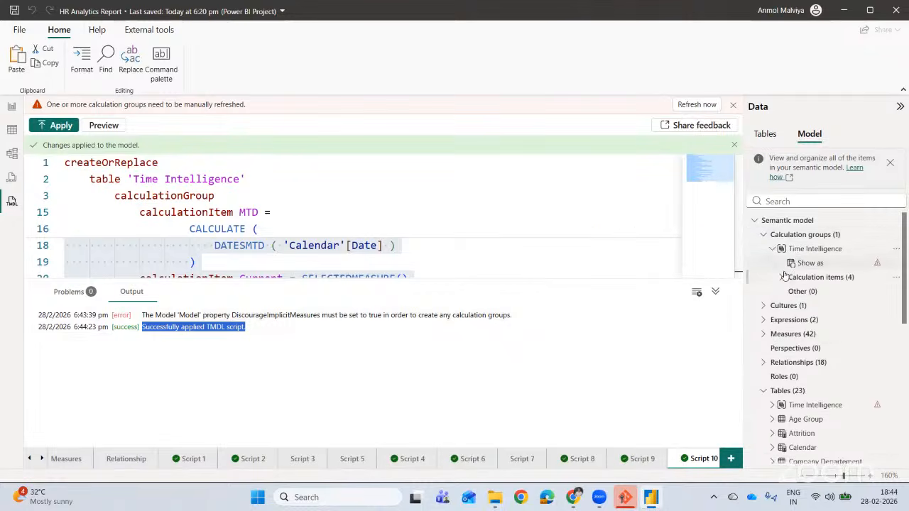
{"action": "left_click", "coordinate": [781, 277]}
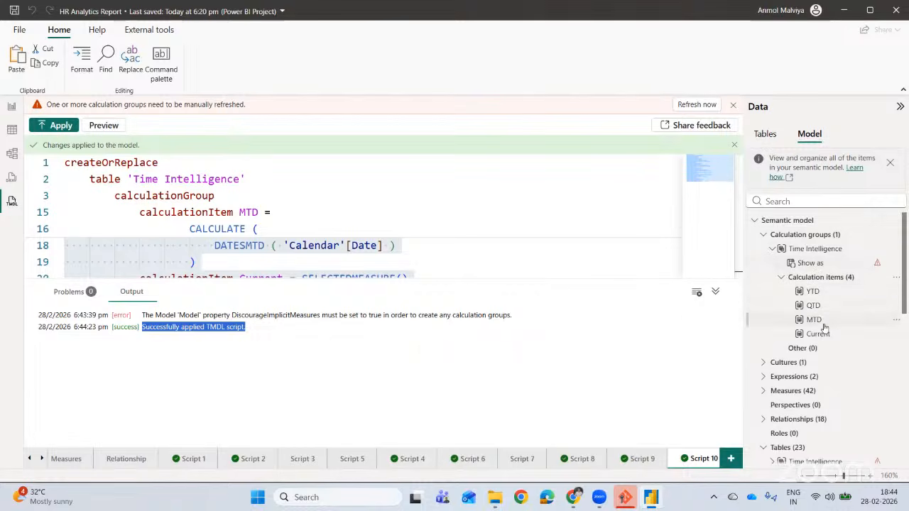
{"action": "left_click", "coordinate": [814, 293]}
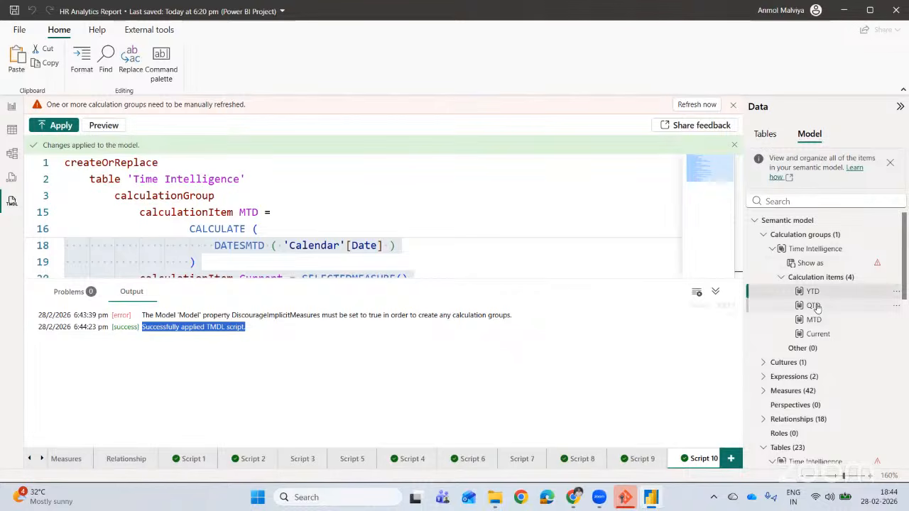
{"action": "left_click", "coordinate": [693, 105]}
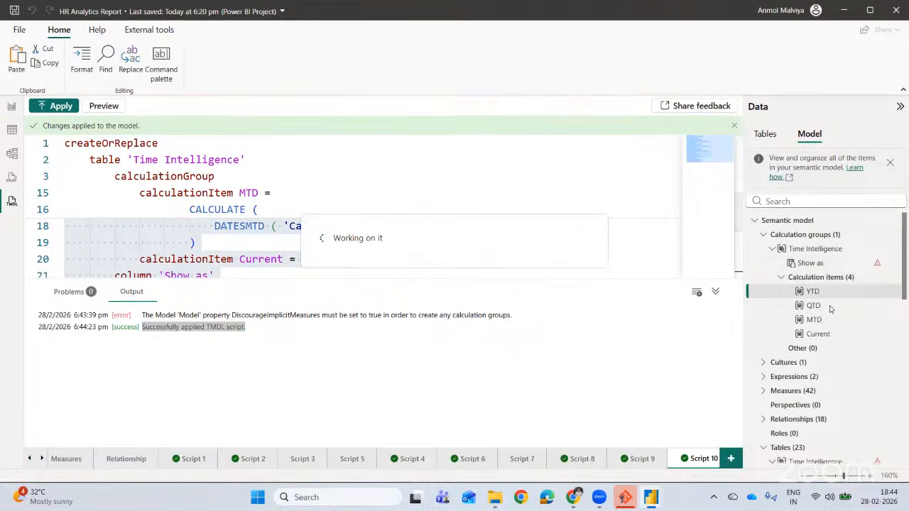
Examine the DAX formulas of the YTD and QTD calculation items of Time Intelligence in the model view.
{"action": "left_click", "coordinate": [10, 157]}
{"action": "left_click", "coordinate": [486, 231]}
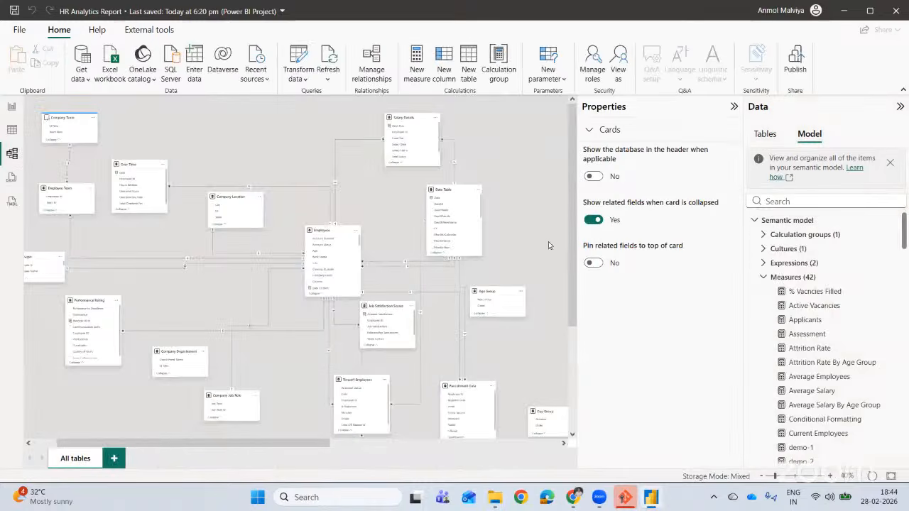
{"action": "left_click", "coordinate": [770, 234]}
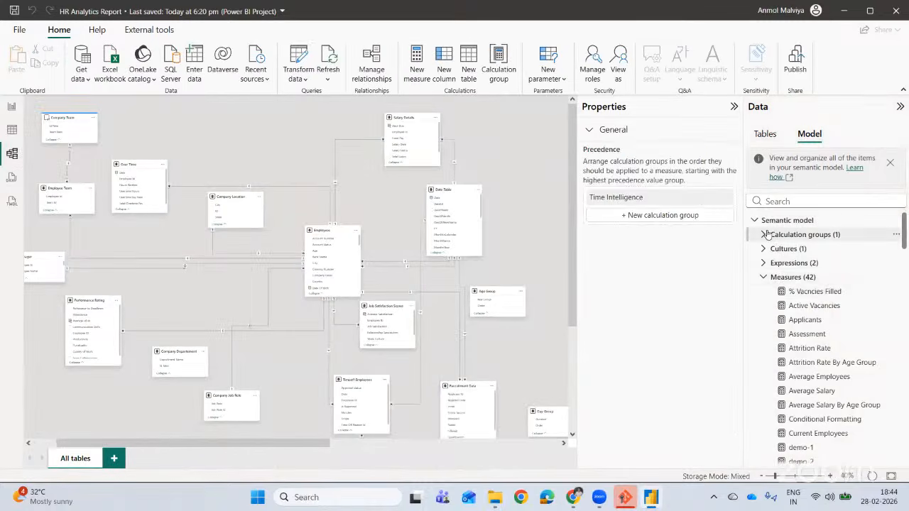
{"action": "left_click", "coordinate": [764, 235]}
{"action": "left_click", "coordinate": [773, 249]}
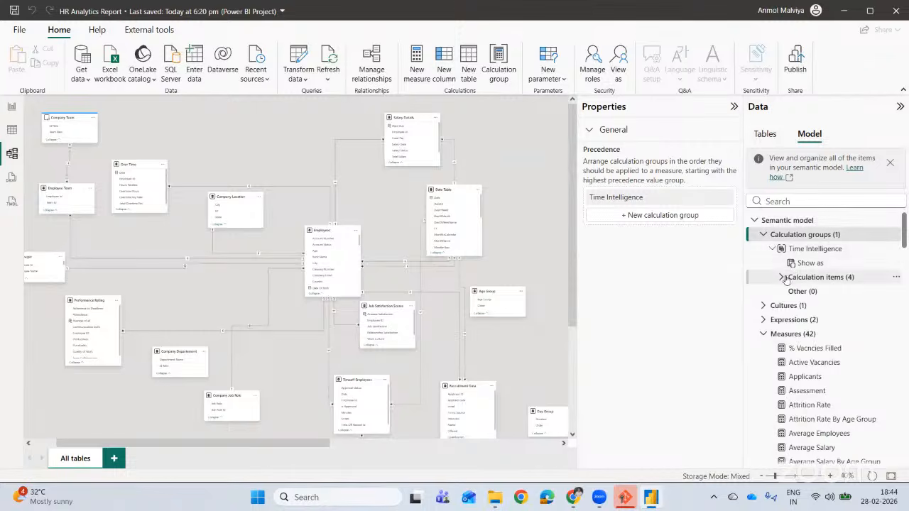
{"action": "left_click", "coordinate": [781, 277]}
{"action": "left_click", "coordinate": [810, 292]}
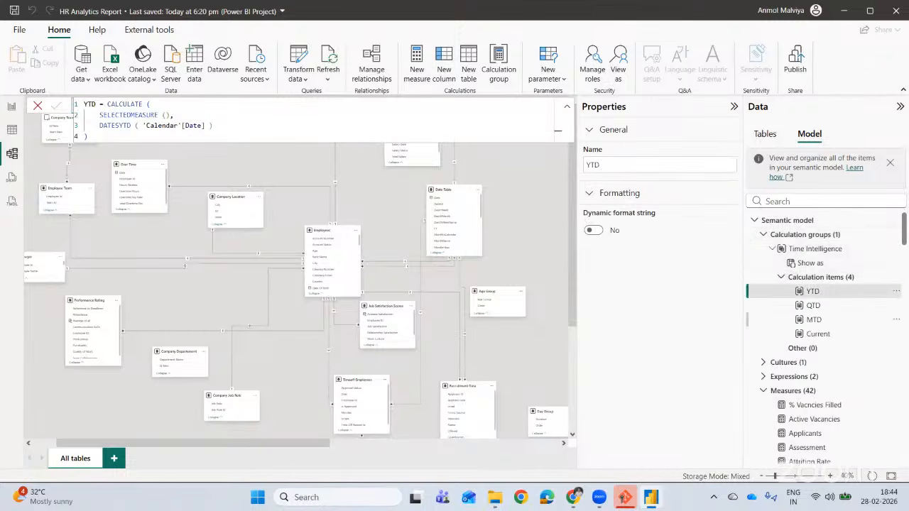
{"action": "left_click", "coordinate": [830, 306]}
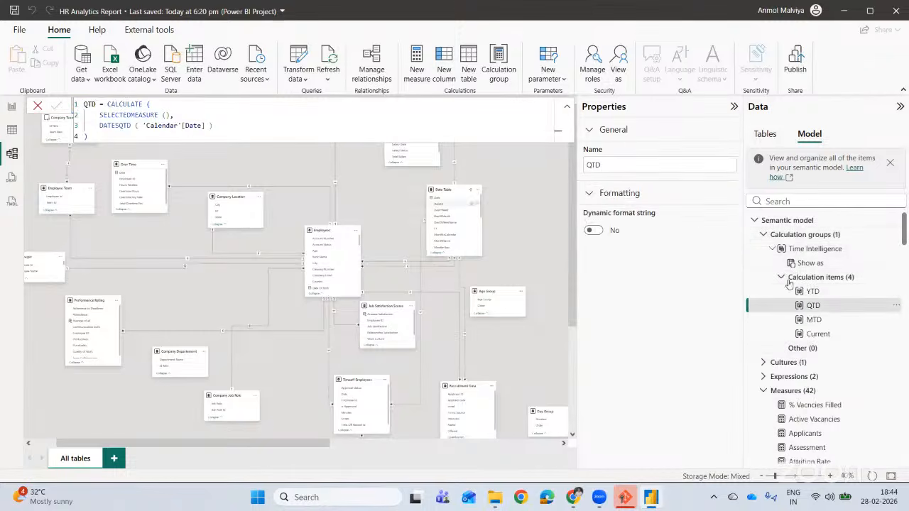
Examine the DAX formulas of the Current and MTD calculation items of Time Intelligence.
{"action": "left_click", "coordinate": [818, 333]}
{"action": "left_click", "coordinate": [823, 321]}
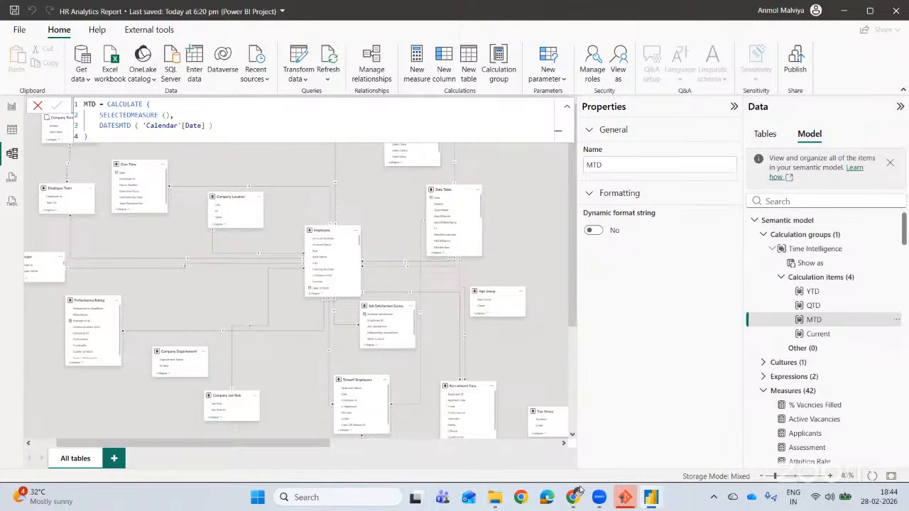
Switch to Google Tasks in Chrome and mark the Calendar table, Calculation Group and developer collaboration tasks as completed.
{"action": "left_click", "coordinate": [575, 495]}
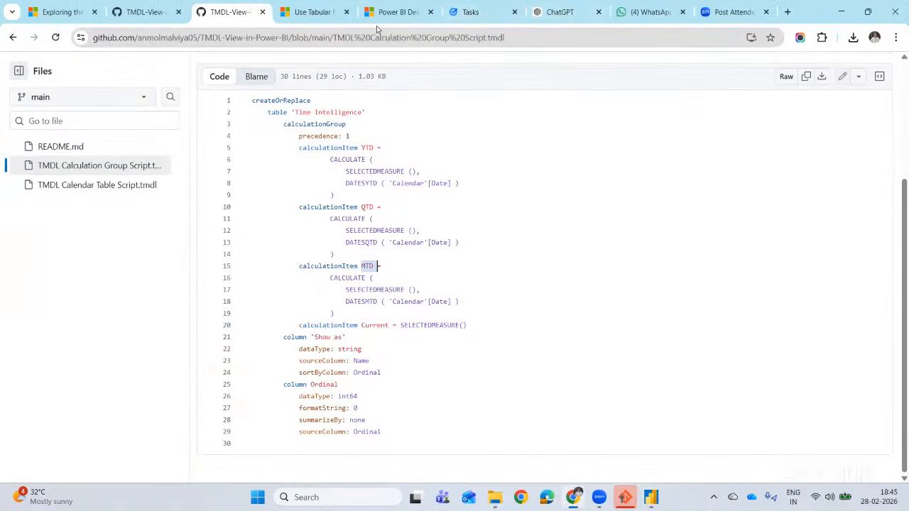
{"action": "left_click", "coordinate": [475, 14]}
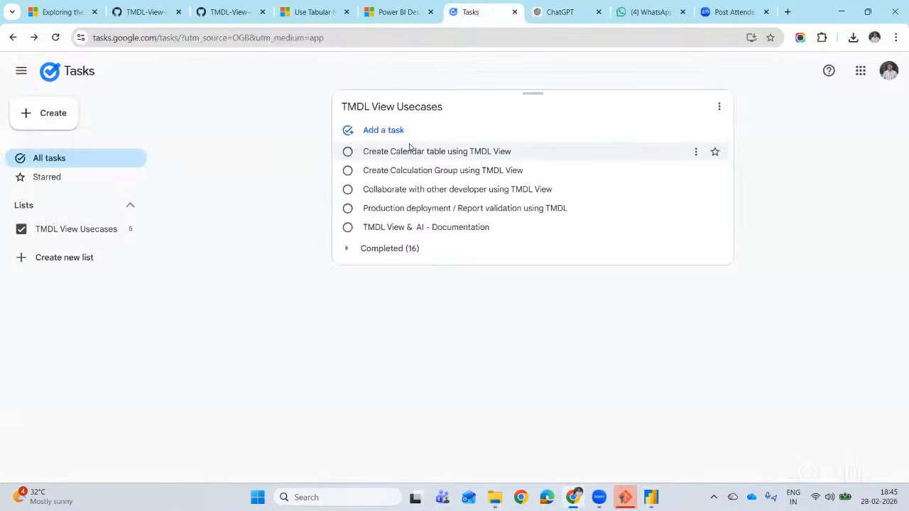
{"action": "triple_click", "coordinate": [359, 152]}
{"action": "left_click", "coordinate": [347, 151]}
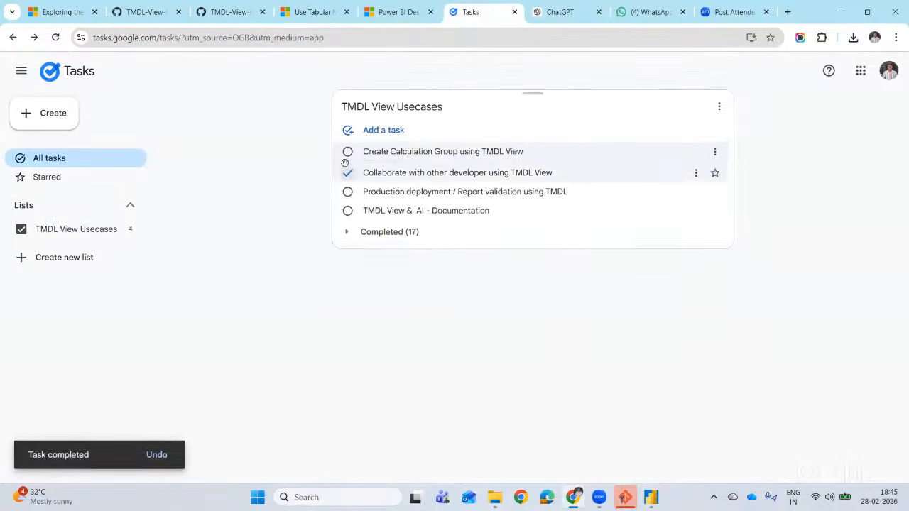
{"action": "left_click", "coordinate": [347, 152]}
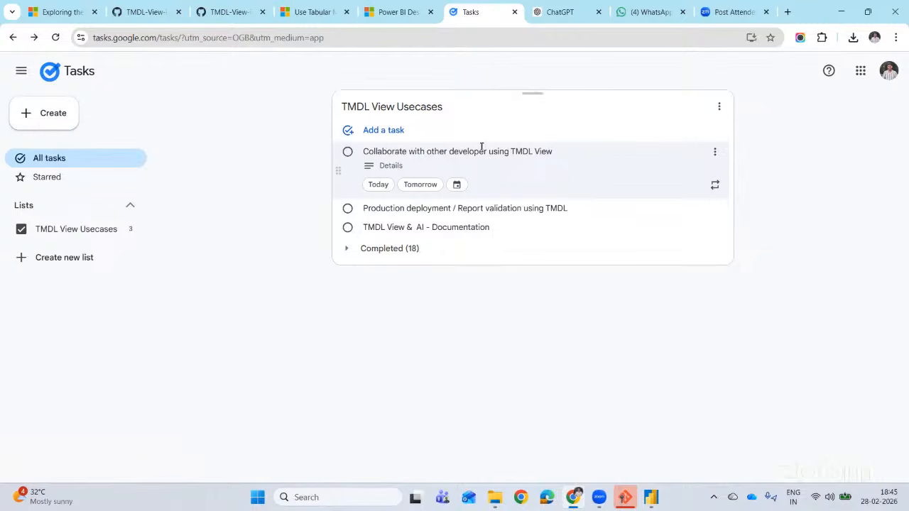
{"action": "left_click", "coordinate": [348, 152]}
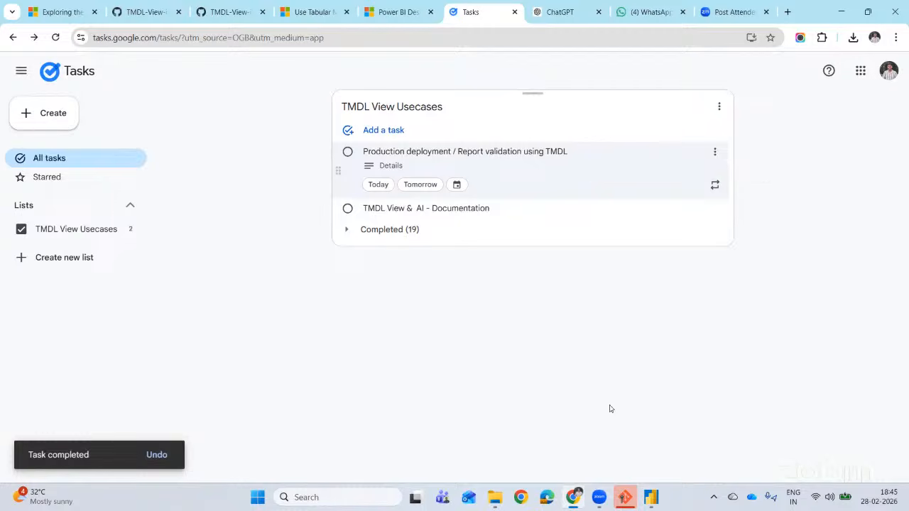
Return to Power BI Desktop and collapse the Properties and Data panes in the model view.
{"action": "mouse_move", "coordinate": [574, 502]}
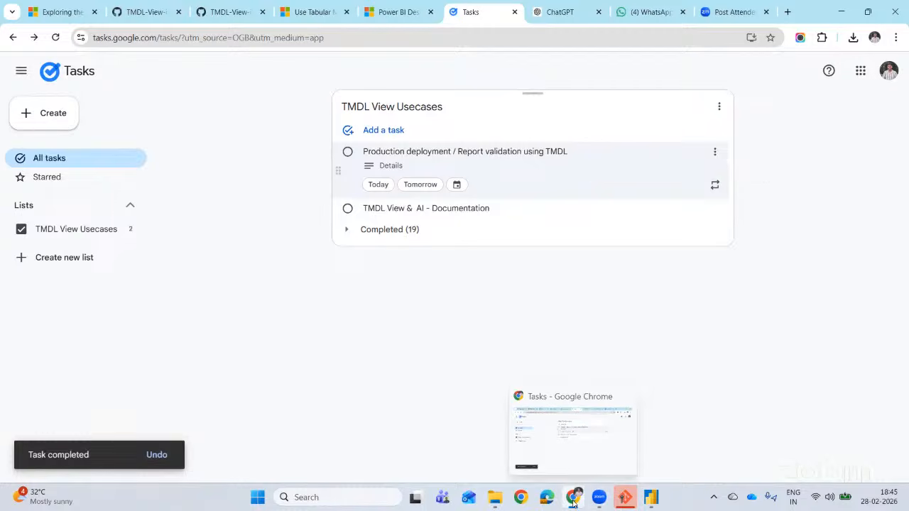
{"action": "left_click", "coordinate": [573, 502]}
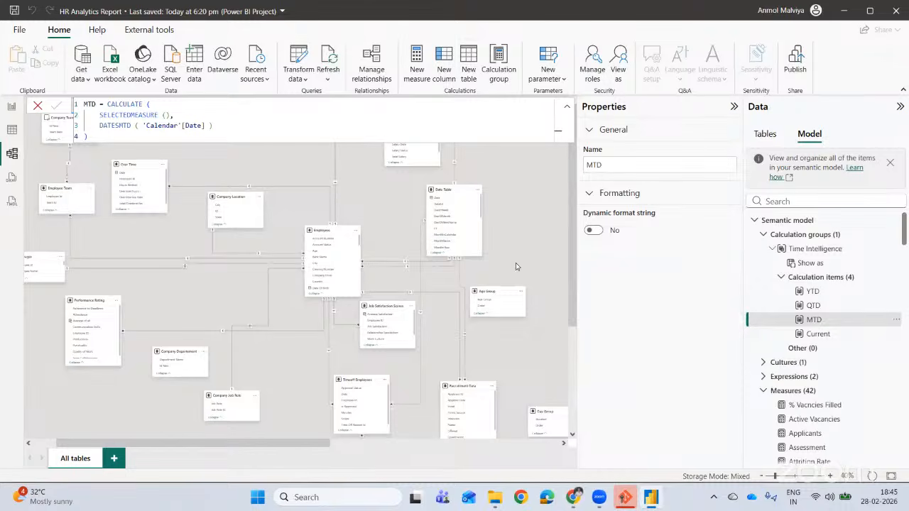
{"action": "left_click", "coordinate": [735, 107]}
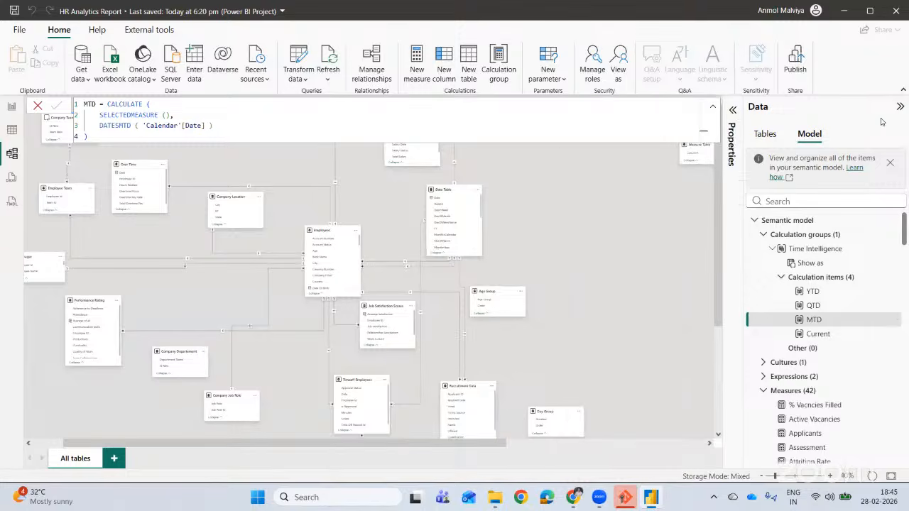
{"action": "left_click", "coordinate": [899, 106]}
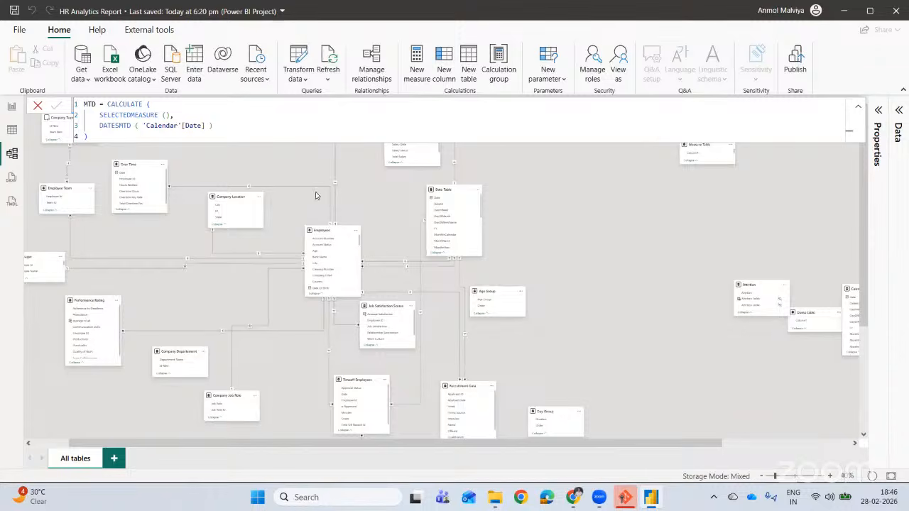
Script the entire semantic model into the TMDL view editor and collapse the output area.
{"action": "left_click", "coordinate": [12, 202]}
{"action": "left_click_drag", "start_coordinate": [790, 223], "coordinate": [300, 226]}
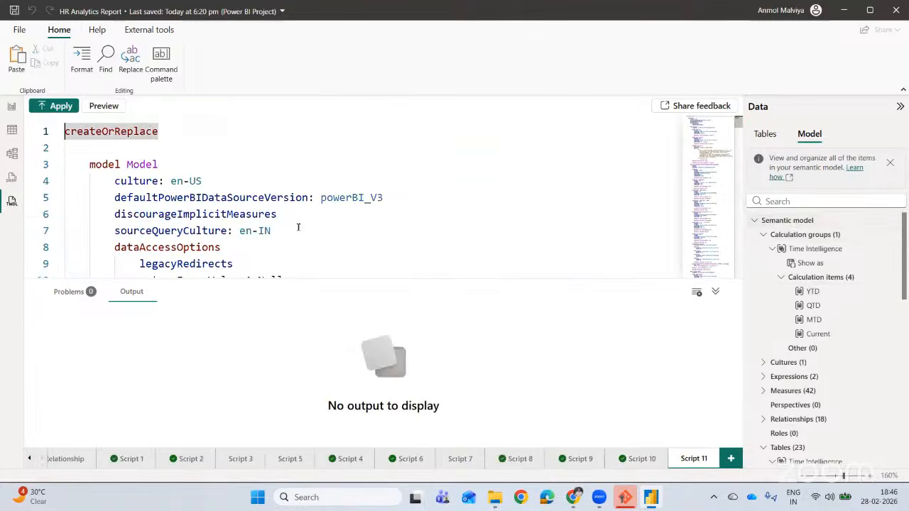
{"action": "left_click", "coordinate": [715, 291]}
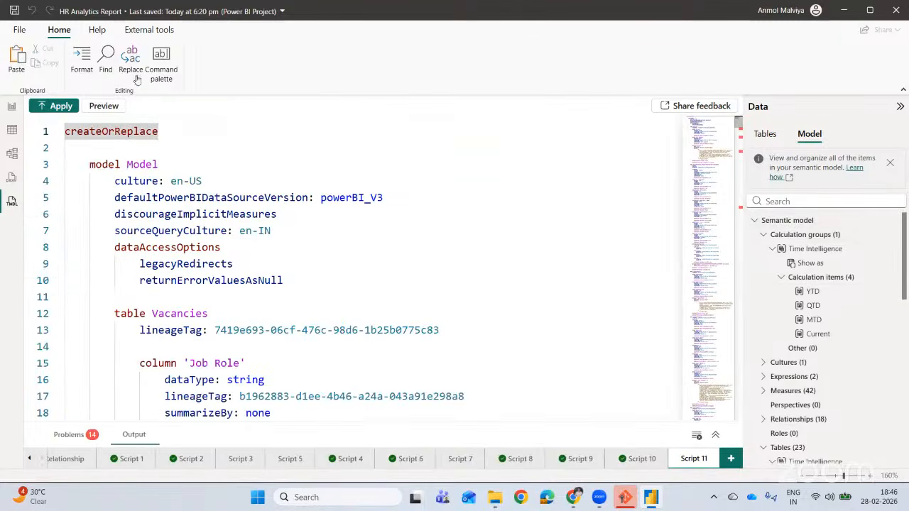
Search the model script for DB_UAT and enter DB_PROD as its replacement text.
{"action": "left_click", "coordinate": [105, 55]}
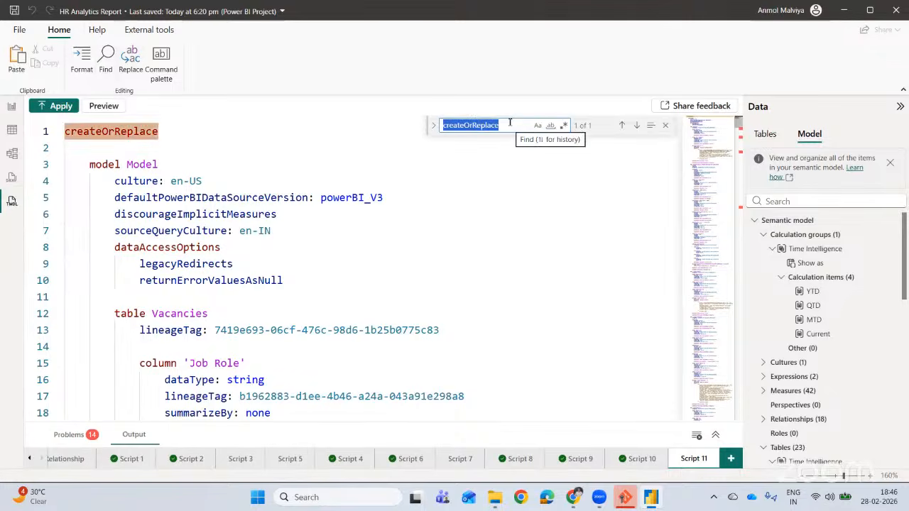
{"action": "type", "text": "DB_UAT"}
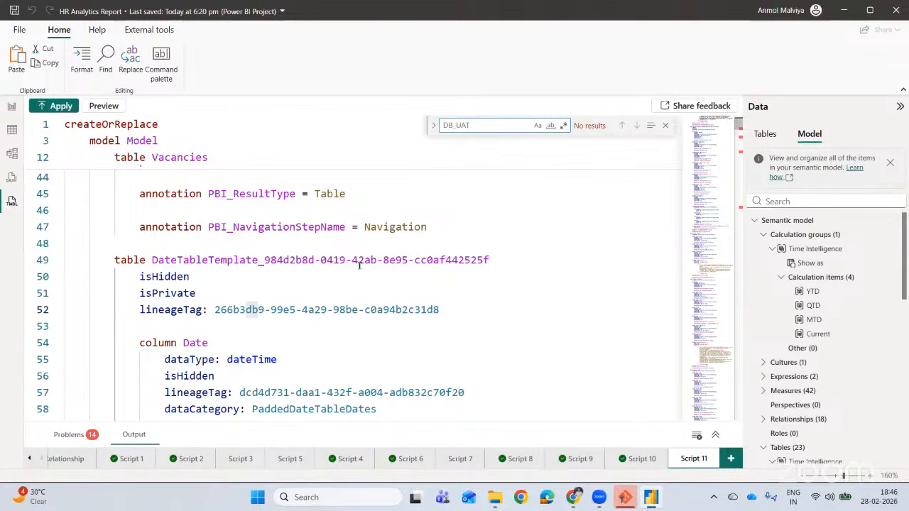
{"action": "left_click", "coordinate": [131, 56]}
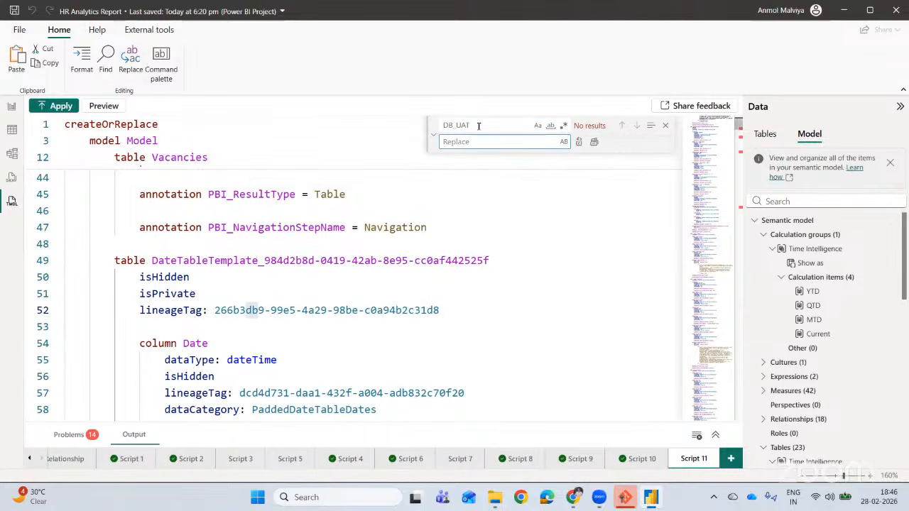
{"action": "type", "text": "DB_PROD"}
{"action": "scroll", "coordinate": [526, 227], "scroll_direction": "up", "scroll_amount": 1}
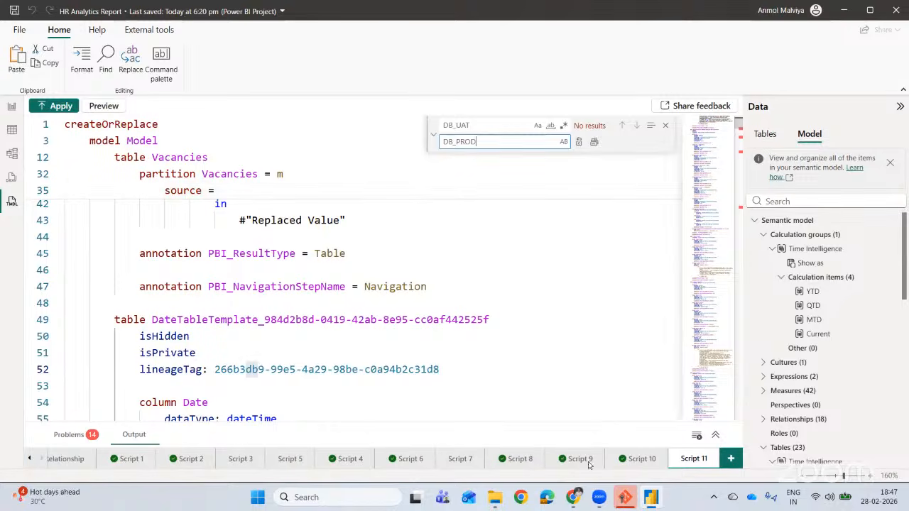
Check the remaining tasks in Google Tasks, return to Power BI Desktop and collapse Time Intelligence and Tables in the model tree.
{"action": "left_click", "coordinate": [573, 498]}
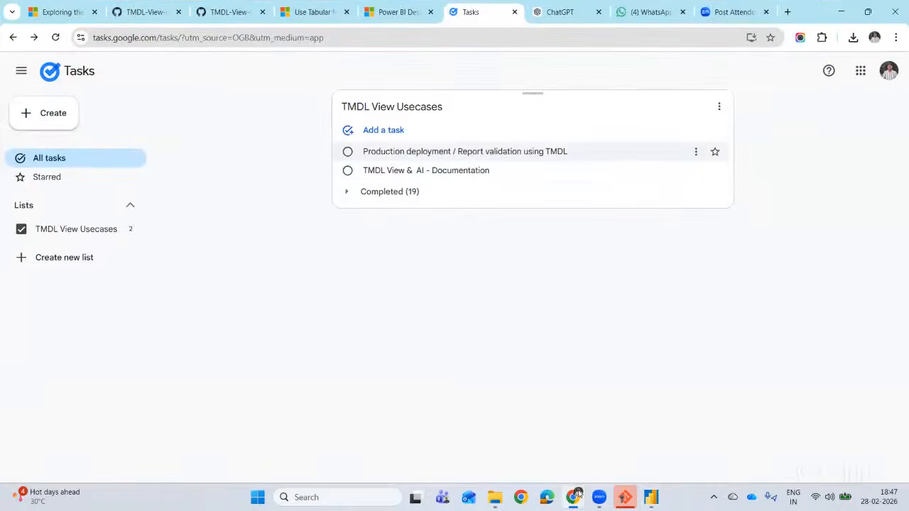
{"action": "key", "text": "alt+Tab"}
{"action": "scroll", "coordinate": [550, 282], "scroll_direction": "up", "scroll_amount": 12}
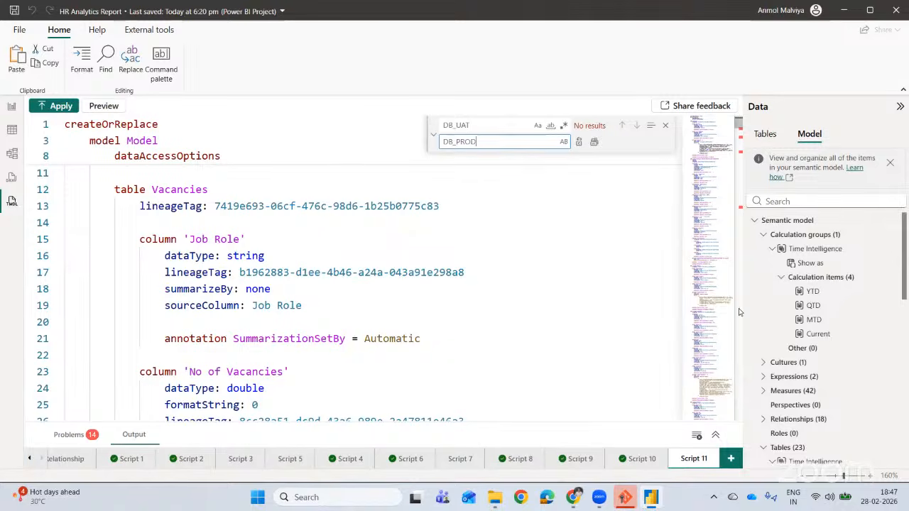
{"action": "left_click", "coordinate": [774, 249]}
{"action": "left_click", "coordinate": [761, 349]}
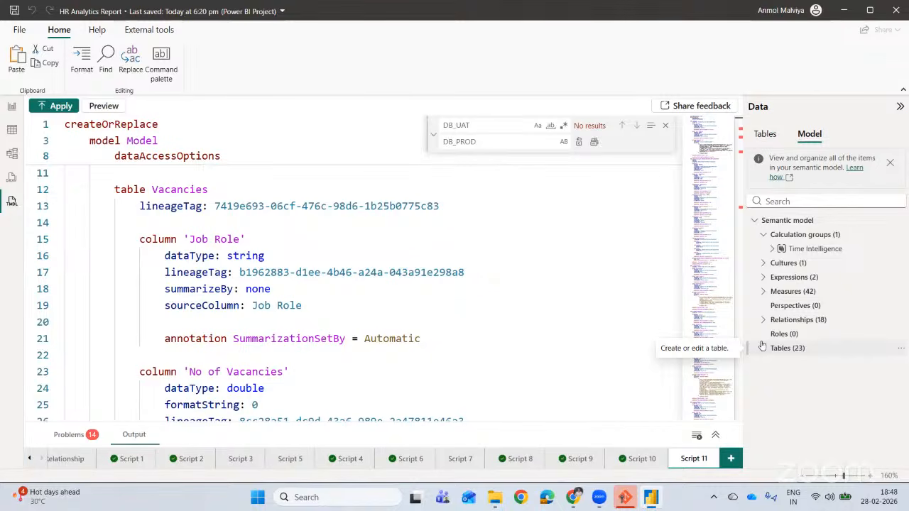
{"action": "scroll", "coordinate": [498, 284], "scroll_direction": "up", "scroll_amount": 1}
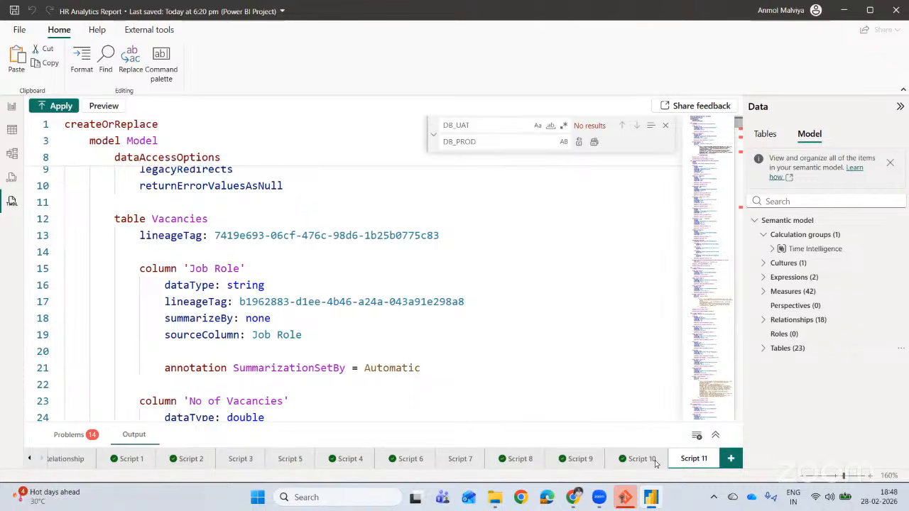
Script all the model's relationships into a new TMDL script and copy the whole script.
{"action": "left_click", "coordinate": [731, 458]}
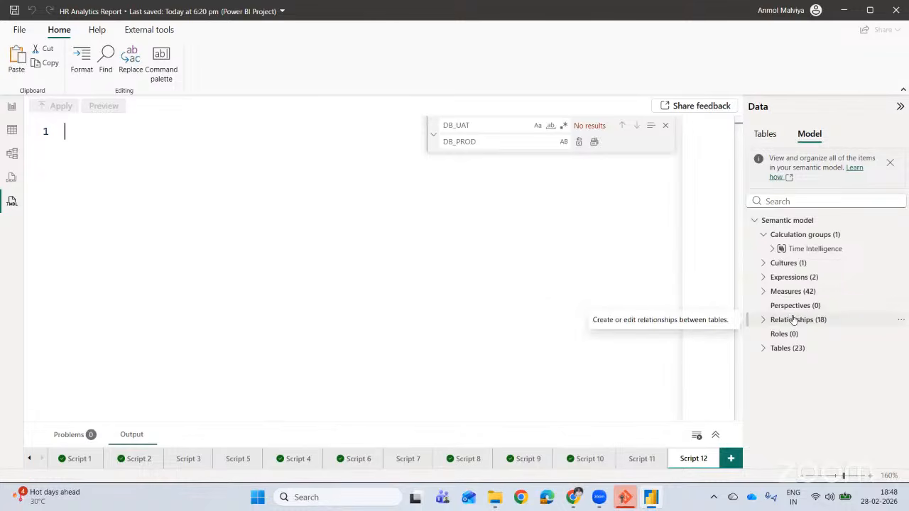
{"action": "left_click_drag", "start_coordinate": [789, 320], "coordinate": [321, 273]}
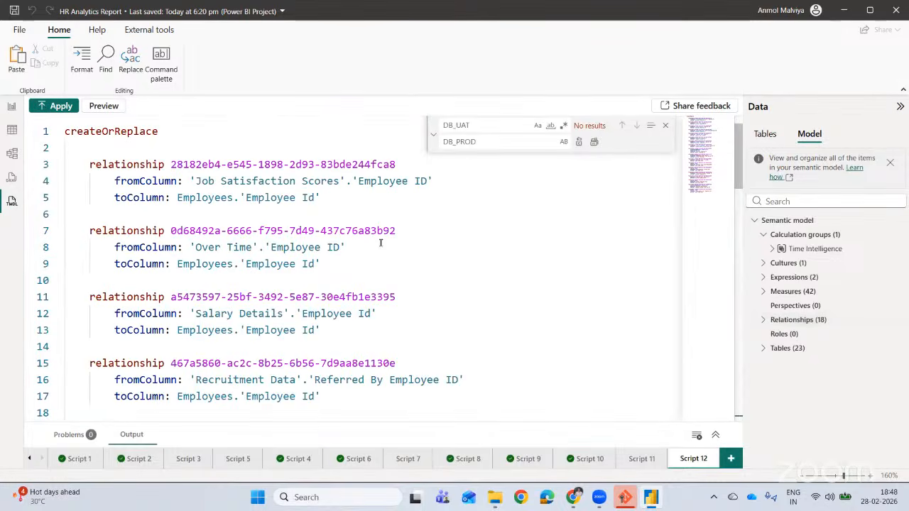
{"action": "left_click", "coordinate": [364, 266]}
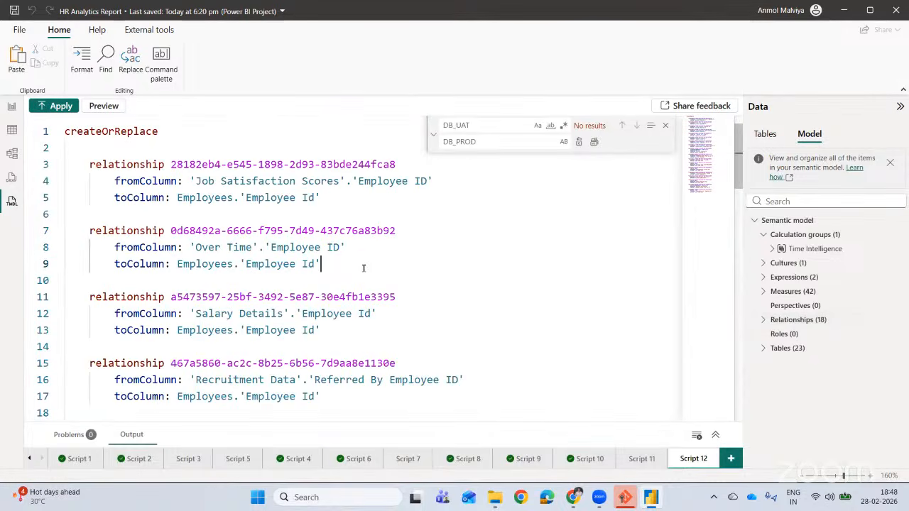
{"action": "key", "text": "ctrl+a"}
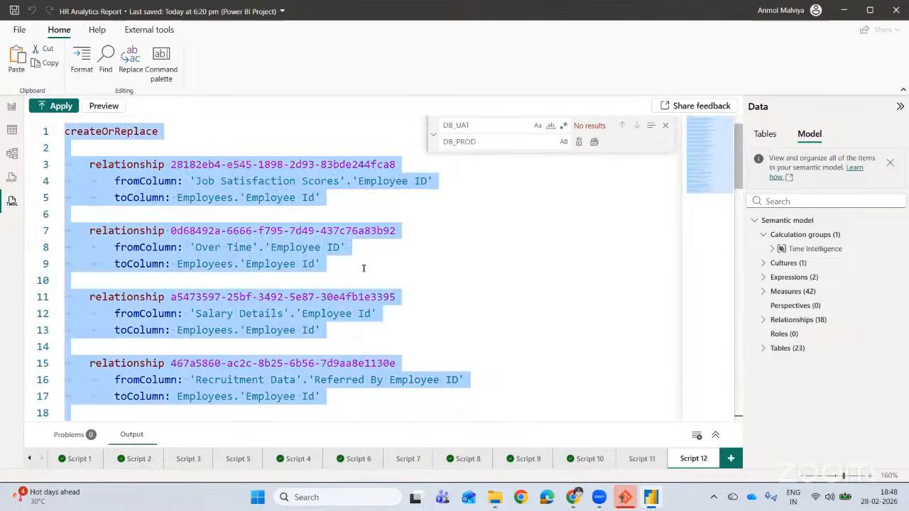
In ChatGPT in Chrome, write a prompt requesting a documentation table of the Power BI relationships with from table, to tables and direction.
{"action": "left_click", "coordinate": [572, 497]}
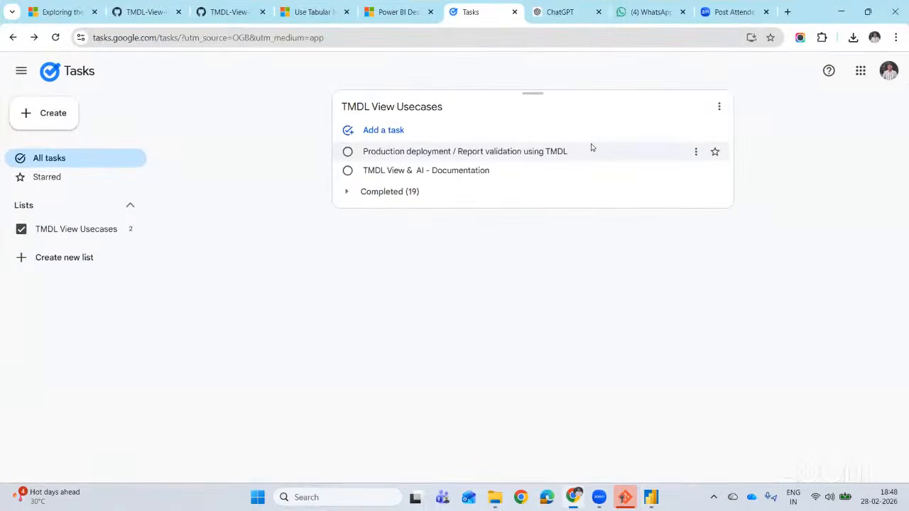
{"action": "left_click", "coordinate": [561, 12]}
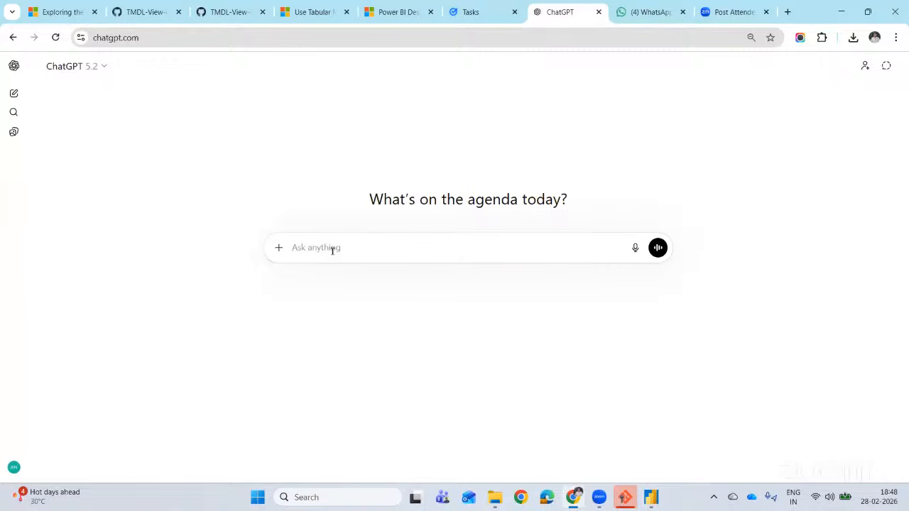
{"action": "type", "text": "I have below tmdl script abvailable for "}
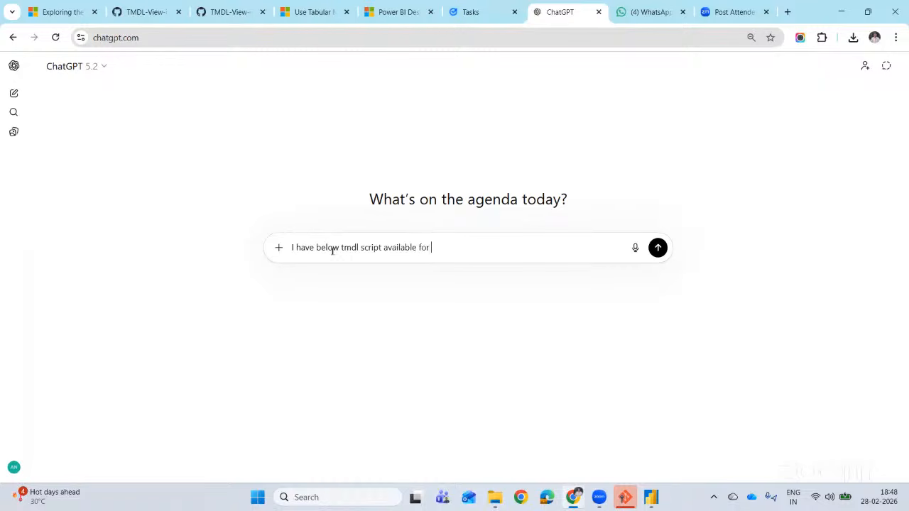
{"action": "type", "text": "all the relationship"}
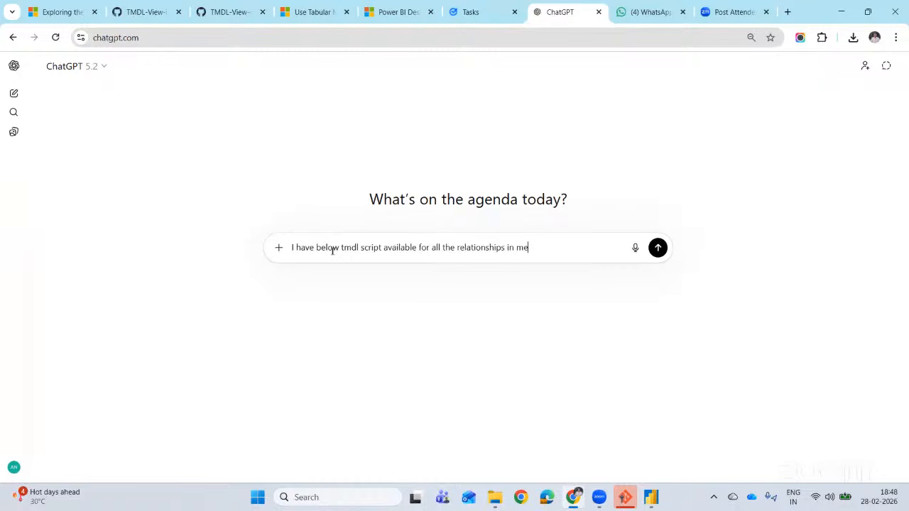
{"action": "type", "text": "s in my power BI repot"}
{"action": "type", "text": ", I have t"}
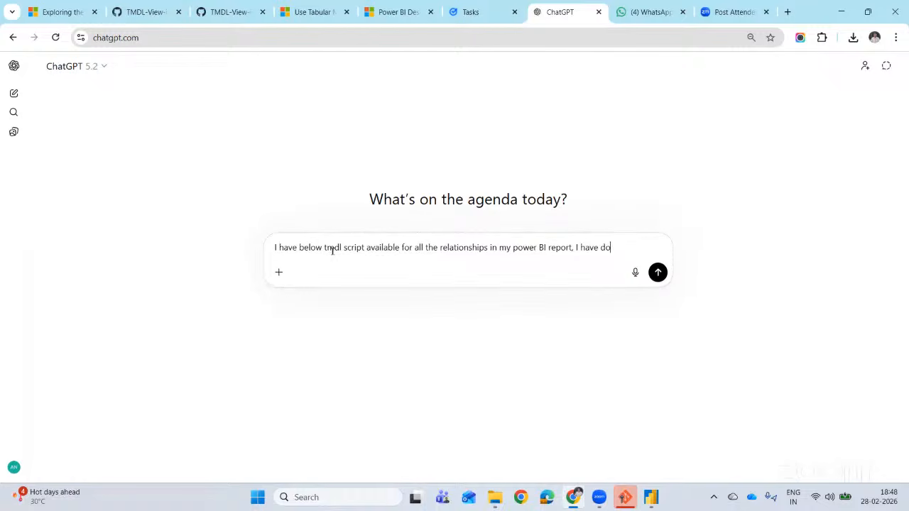
{"action": "type", "text": "o do docu"}
{"action": "type", "text": "mentation and wa"}
{"action": "type", "text": "nt t"}
{"action": "type", "text": " table"}
{"action": "type", "text": " explan"}
{"action": "type", "text": "ining the rela"}
{"action": "type", "text": "tionsio"}
{"action": "type", "text": ", fro"}
{"action": "type", "text": "m table, t"}
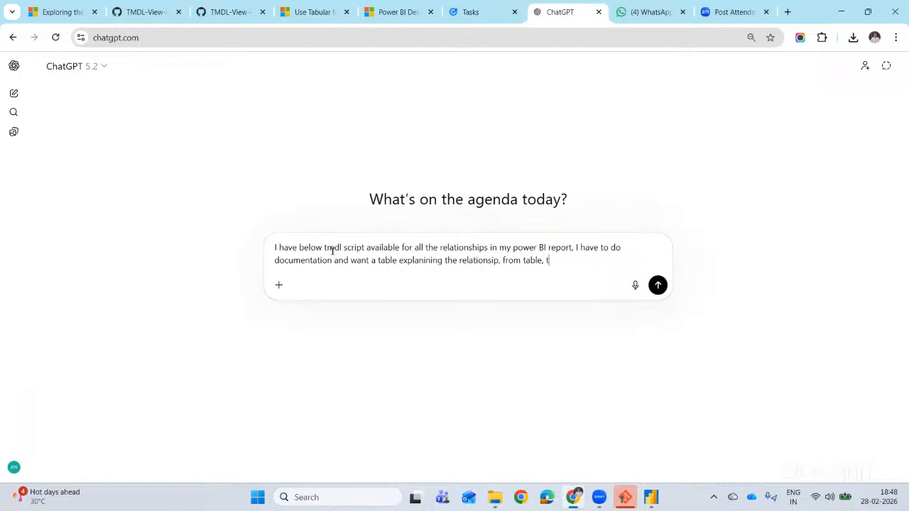
{"action": "type", "text": "o tables, direction of relationship"}
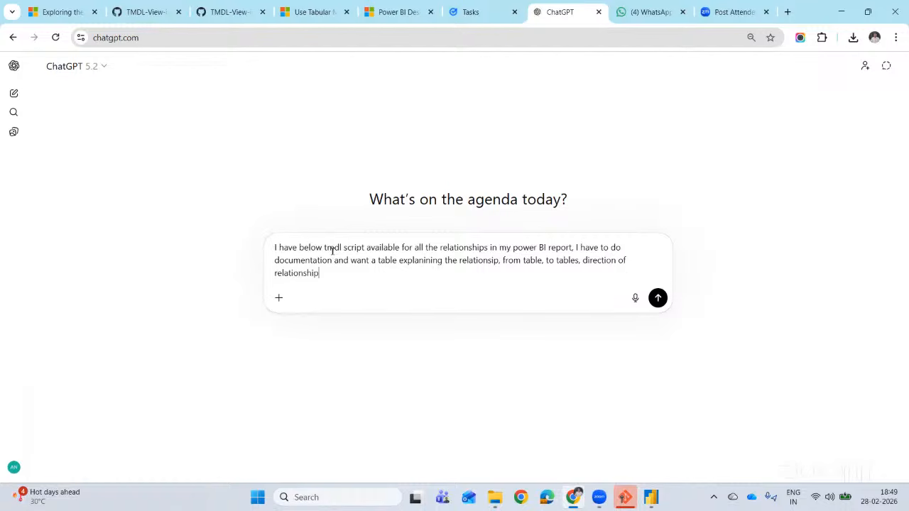
Finish the prompt with "below is the tmdl script", paste the relationships script under it and submit it.
{"action": "type", "text": ", below is the tmdl script"}
{"action": "key", "text": "shift+Return"}
{"action": "key", "text": "shift+Return"}
{"action": "key", "text": "ctrl+v"}
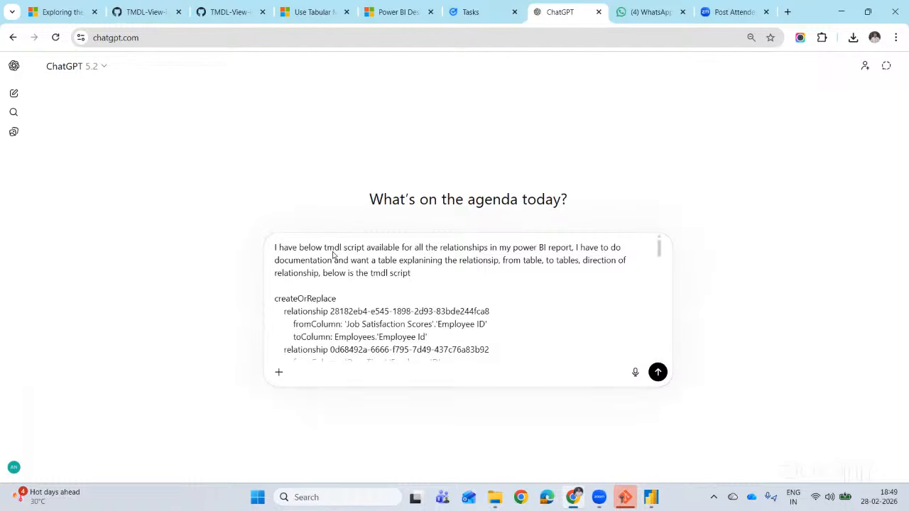
{"action": "key", "text": "Return"}
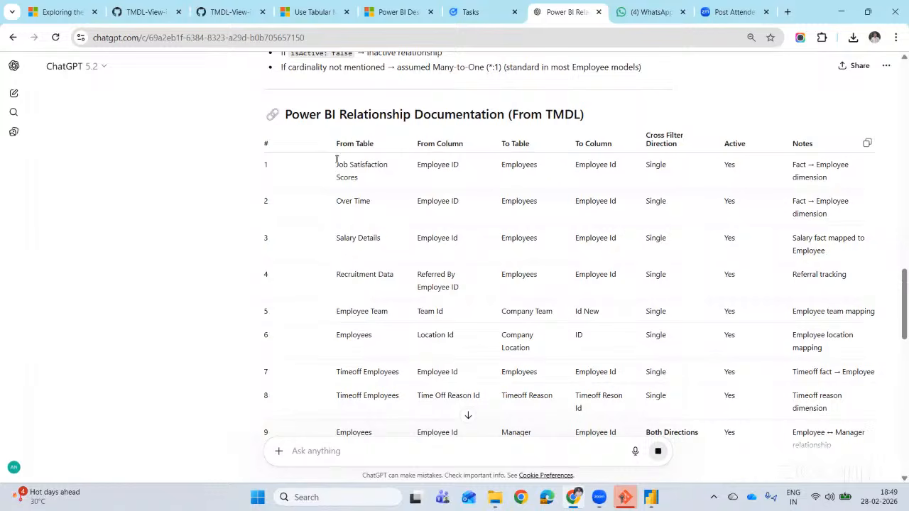
Examine the generated relationship documentation table, including its from table and from column entries.
{"action": "left_click_drag", "start_coordinate": [337, 162], "coordinate": [361, 177]}
{"action": "left_click_drag", "start_coordinate": [418, 162], "coordinate": [458, 170]}
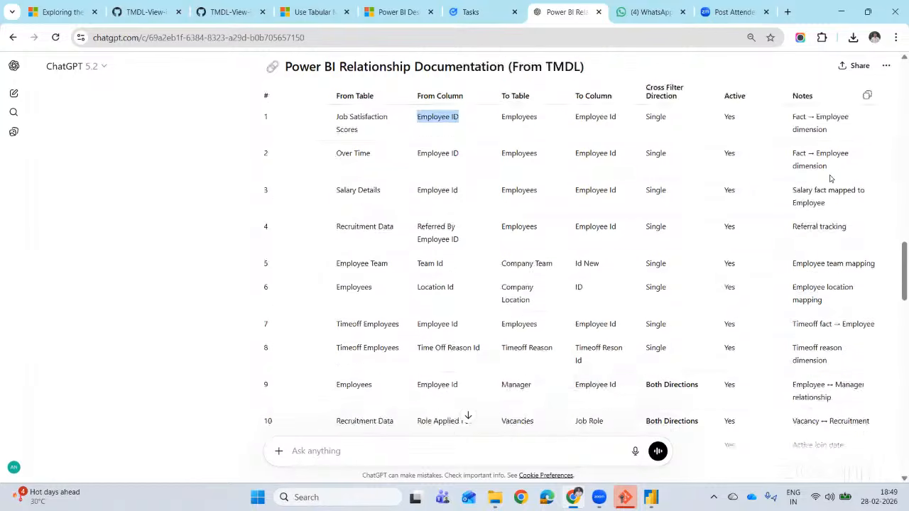
{"action": "scroll", "coordinate": [829, 177], "scroll_direction": "down", "scroll_amount": 8}
{"action": "scroll", "coordinate": [832, 172], "scroll_direction": "up", "scroll_amount": 8}
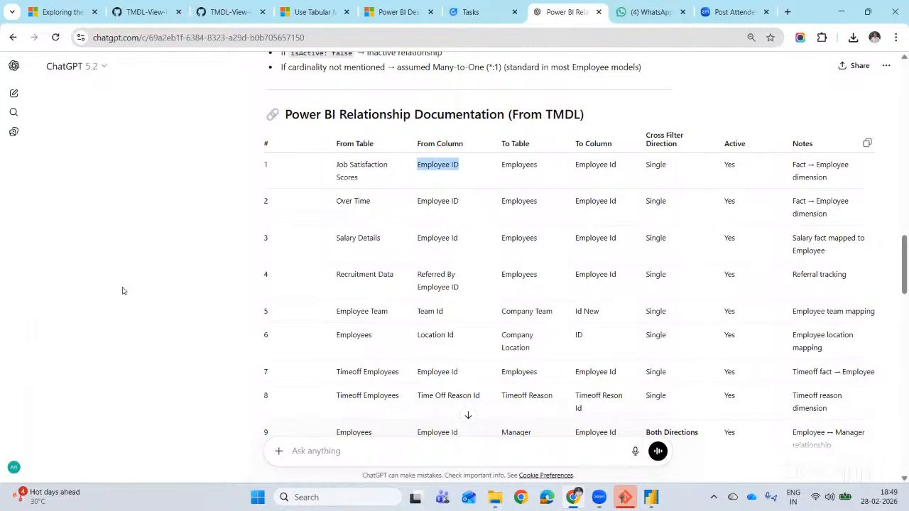
In Power BI Desktop, script all the model's measures into a new TMDL script and copy the whole script.
{"action": "scroll", "coordinate": [168, 296], "scroll_direction": "down", "scroll_amount": 7}
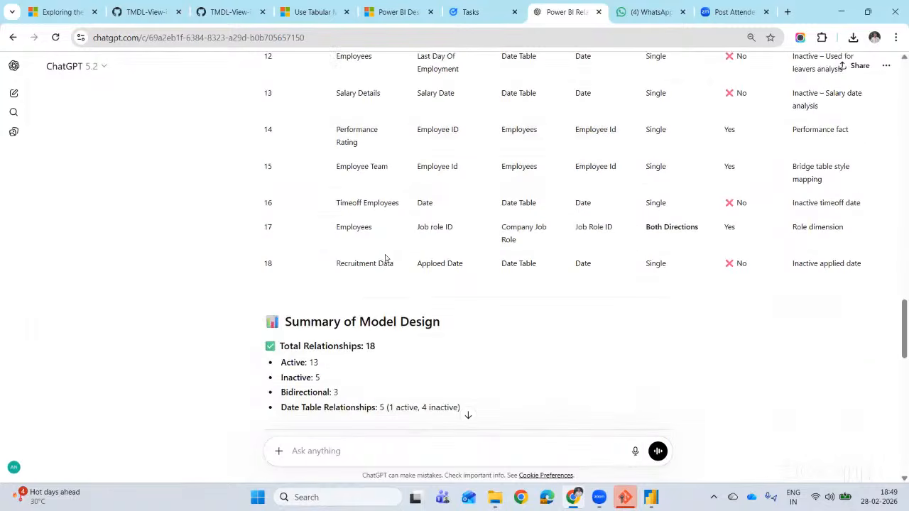
{"action": "scroll", "coordinate": [603, 316], "scroll_direction": "up", "scroll_amount": 1}
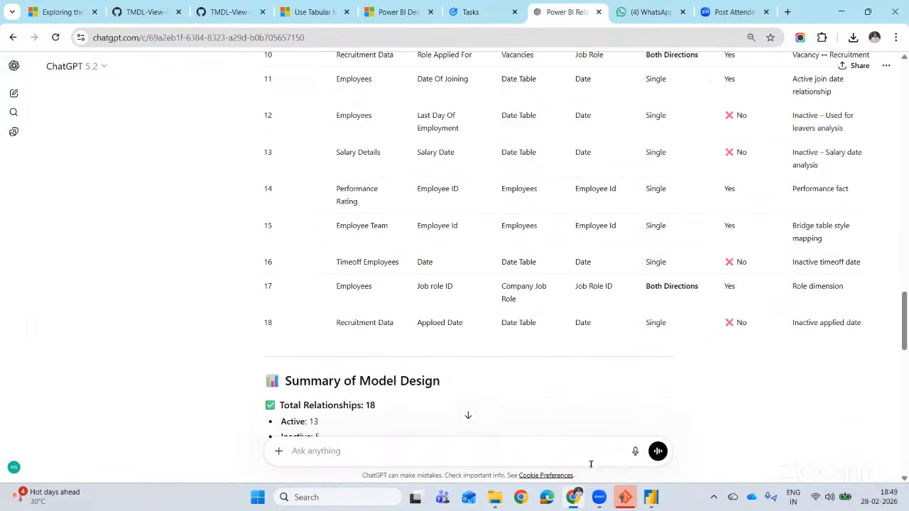
{"action": "key", "text": "alt+Tab"}
{"action": "left_click_drag", "start_coordinate": [796, 296], "coordinate": [372, 294]}
{"action": "left_click", "coordinate": [408, 263]}
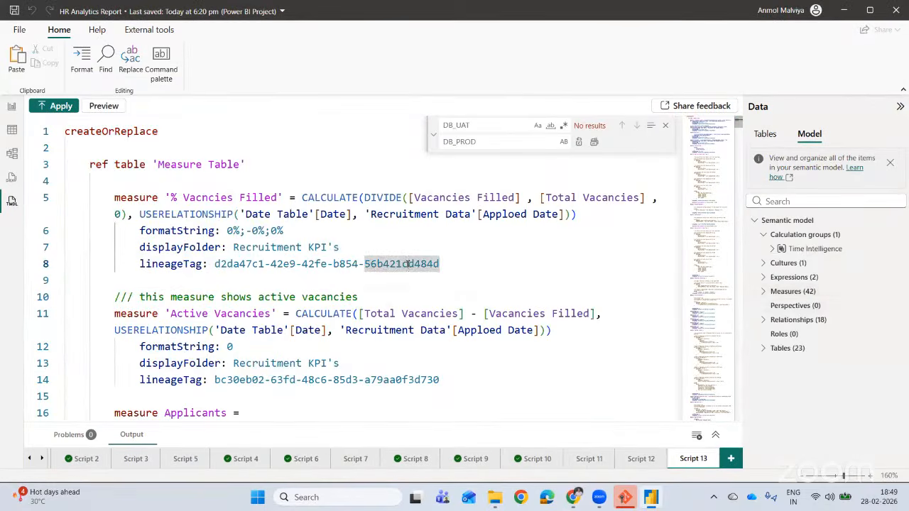
{"action": "type", "text": "ac"}
{"action": "key", "text": "BackSpace"}
{"action": "key", "text": "BackSpace"}
{"action": "key", "text": "ctrl+a"}
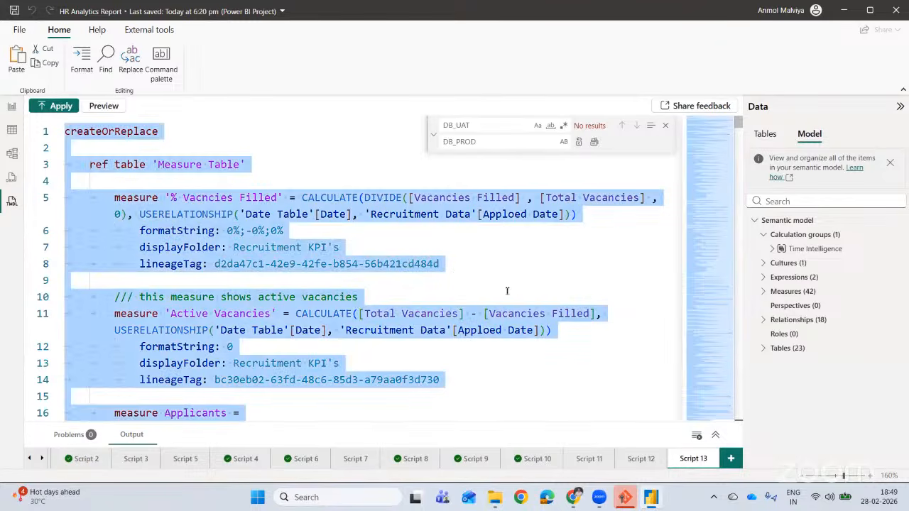
In ChatGPT, submit "below script is for measure, i have to document them, add the measure name, logic and explain the measure" followed by the copied script.
{"action": "left_click", "coordinate": [573, 498]}
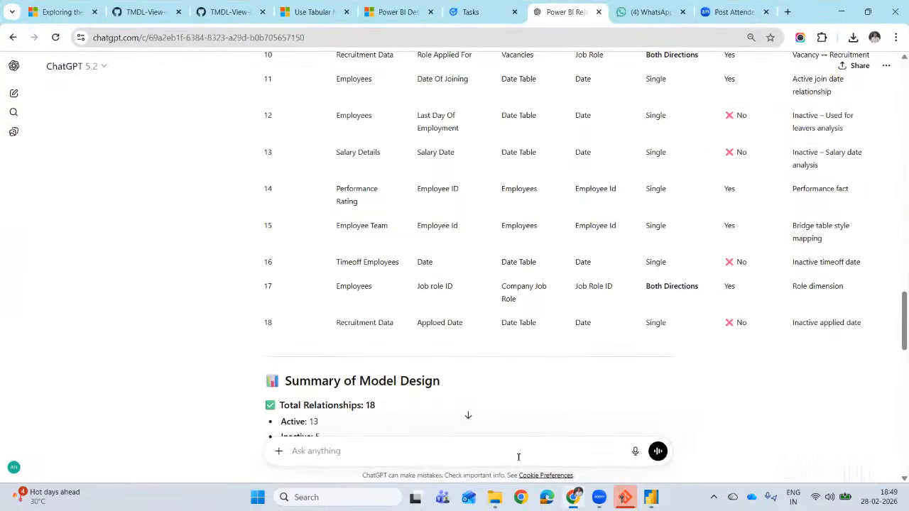
{"action": "type", "text": "below script is for measure, i have to documents"}
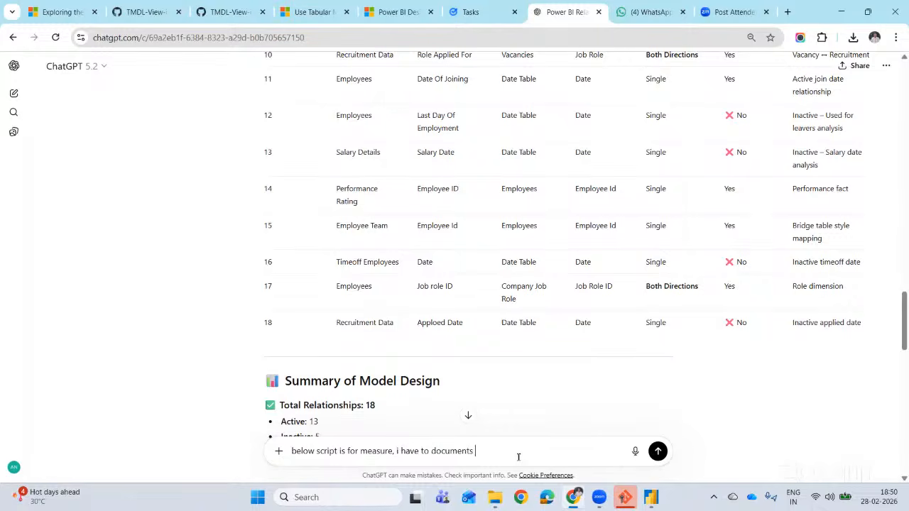
{"action": "type", "text": "them, add the measure name, logic and exp"}
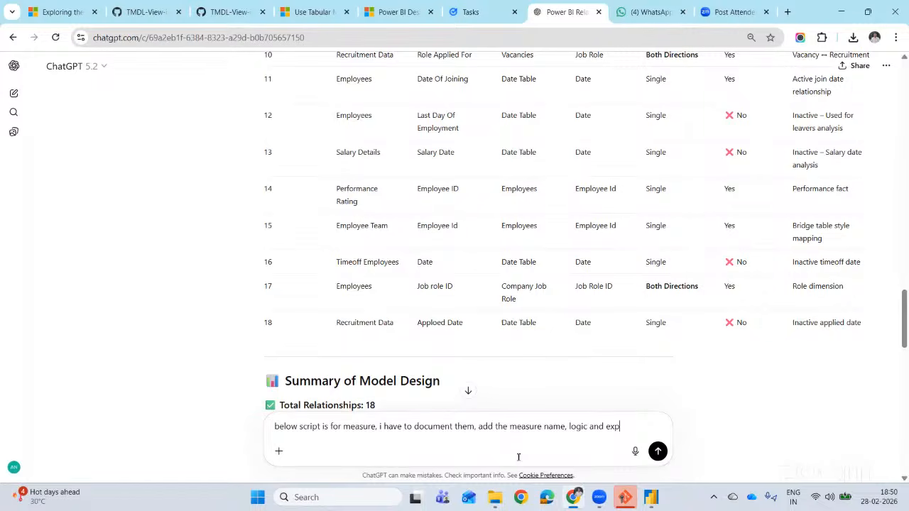
{"action": "type", "text": "lain the measure"}
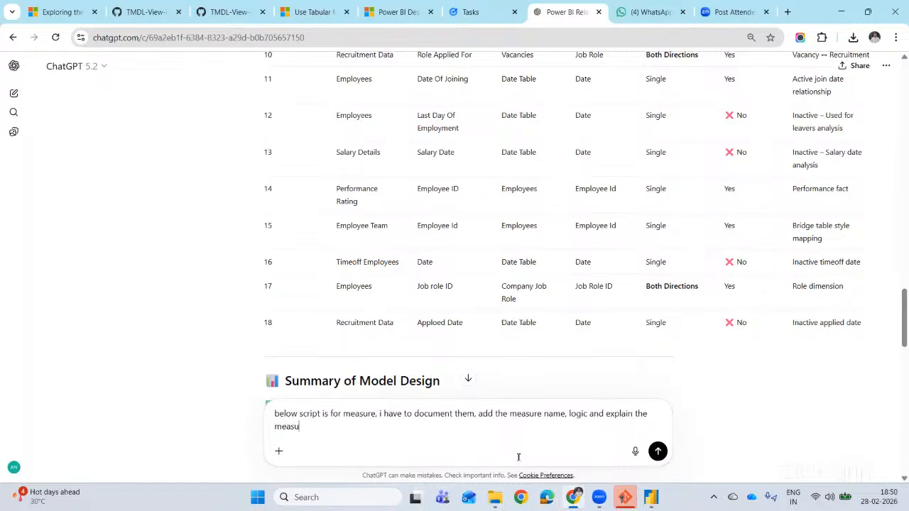
{"action": "key", "text": "shift+Return"}
{"action": "key", "text": "ctrl+v"}
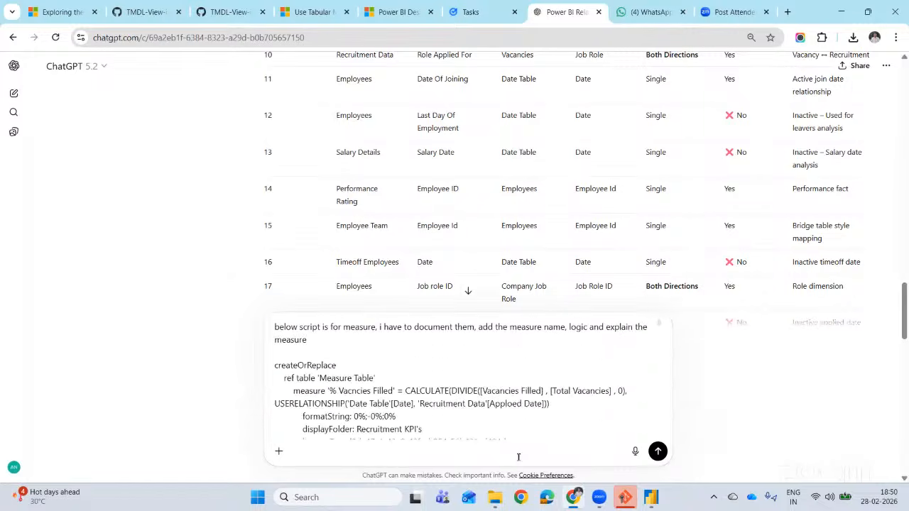
{"action": "key", "text": "Return"}
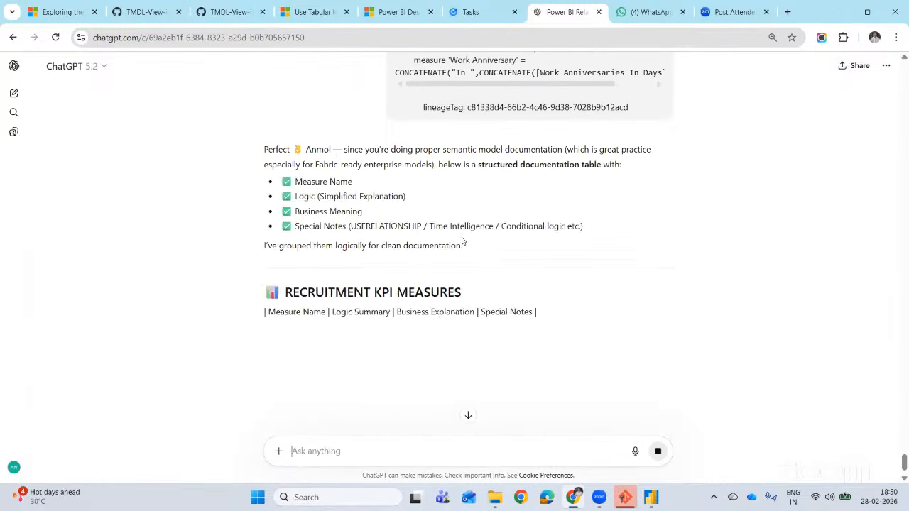
Examine the recruitment KPI measures table, including the logic summary of the % Vacancies Filled measure and the special notes.
{"action": "scroll", "coordinate": [461, 239], "scroll_direction": "down", "scroll_amount": 1}
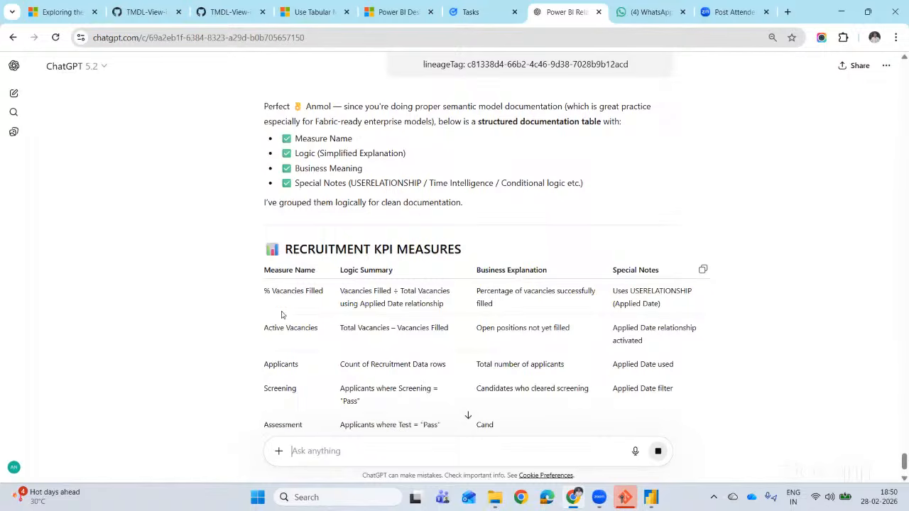
{"action": "scroll", "coordinate": [297, 245], "scroll_direction": "down", "scroll_amount": 2}
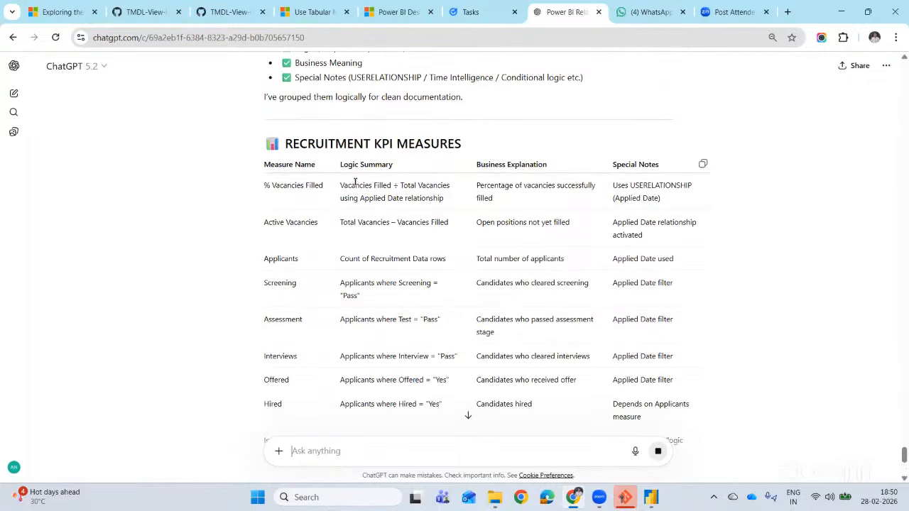
{"action": "left_click_drag", "start_coordinate": [340, 184], "coordinate": [445, 205]}
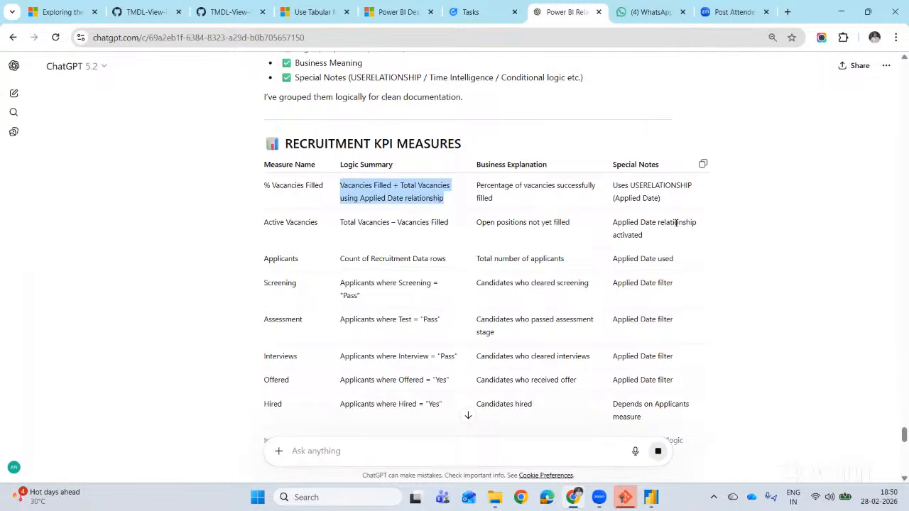
{"action": "scroll", "coordinate": [629, 181], "scroll_direction": "down", "scroll_amount": 1}
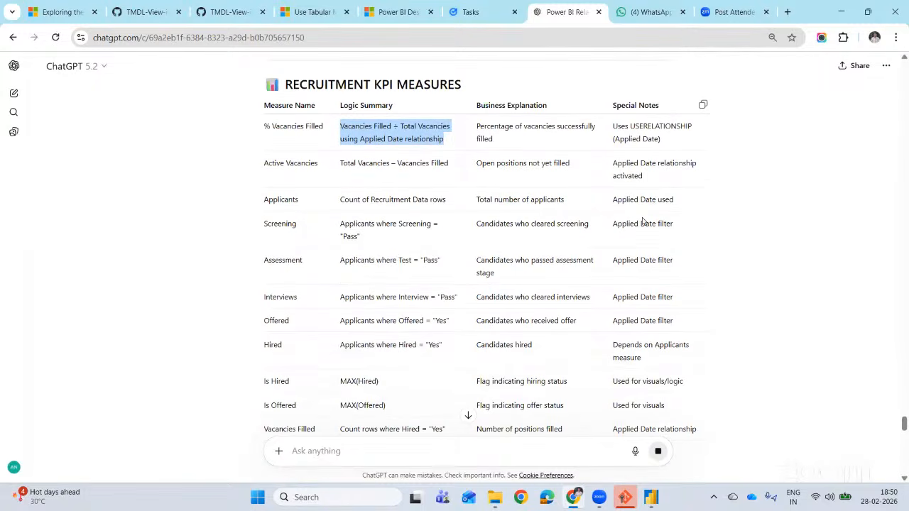
{"action": "scroll", "coordinate": [673, 243], "scroll_direction": "down", "scroll_amount": 4}
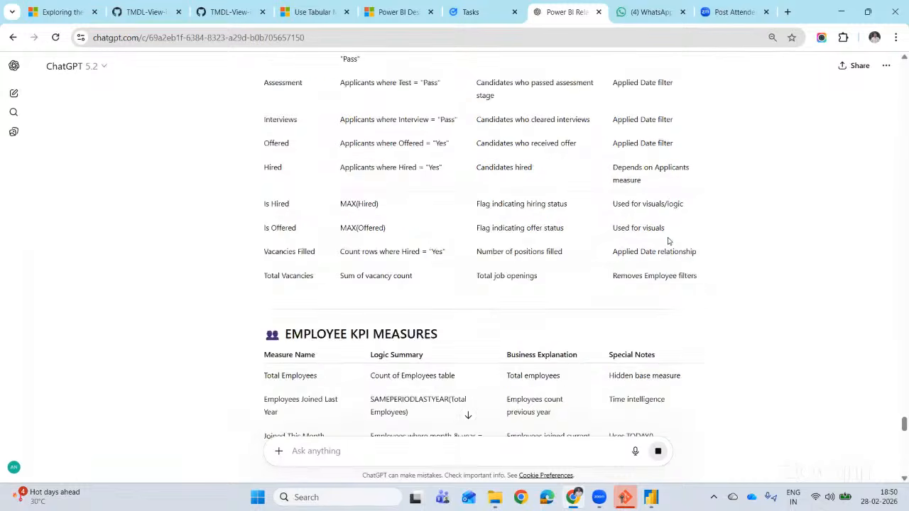
{"action": "scroll", "coordinate": [611, 234], "scroll_direction": "up", "scroll_amount": 5}
{"action": "scroll", "coordinate": [377, 215], "scroll_direction": "down", "scroll_amount": 1}
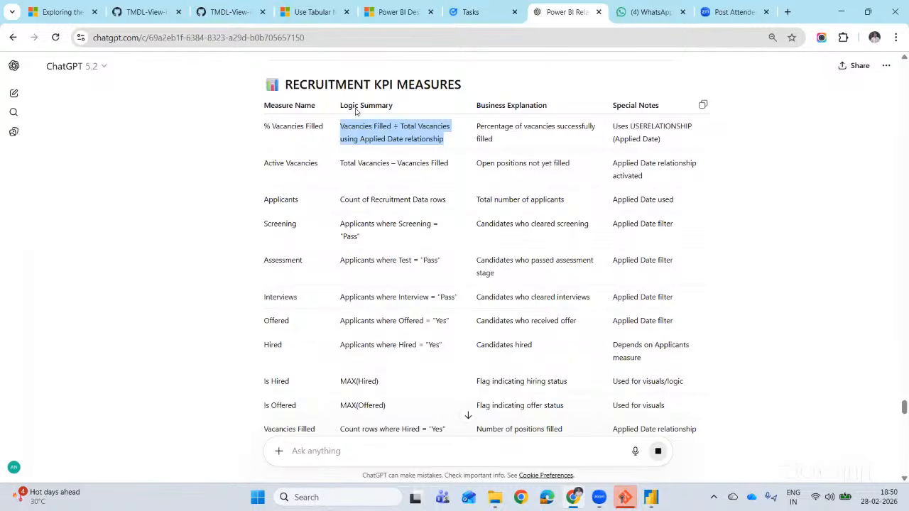
In Power BI Desktop's report view, check how the measures are grouped into the Employee KPI's and Recruitment KPI's folders.
{"action": "left_click", "coordinate": [625, 498]}
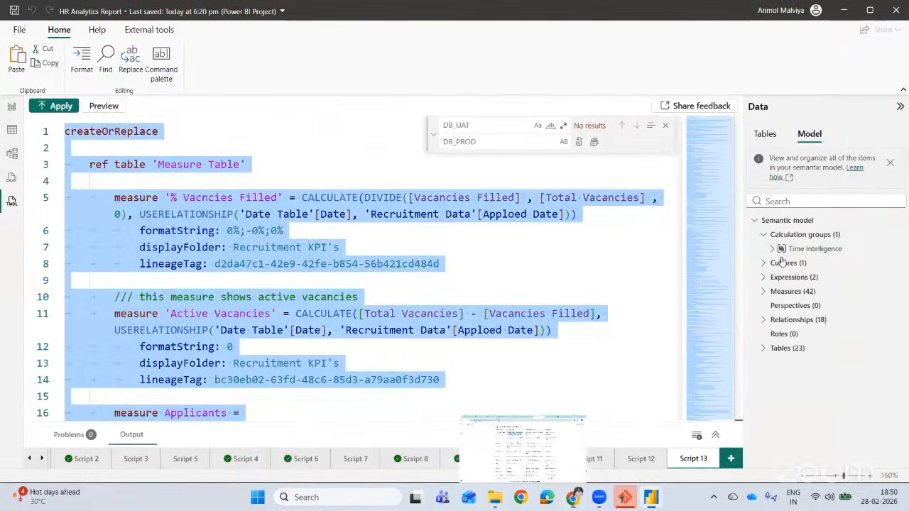
{"action": "scroll", "coordinate": [781, 277], "scroll_direction": "up", "scroll_amount": 1}
{"action": "scroll", "coordinate": [803, 269], "scroll_direction": "down", "scroll_amount": 3}
{"action": "scroll", "coordinate": [806, 269], "scroll_direction": "down", "scroll_amount": 3}
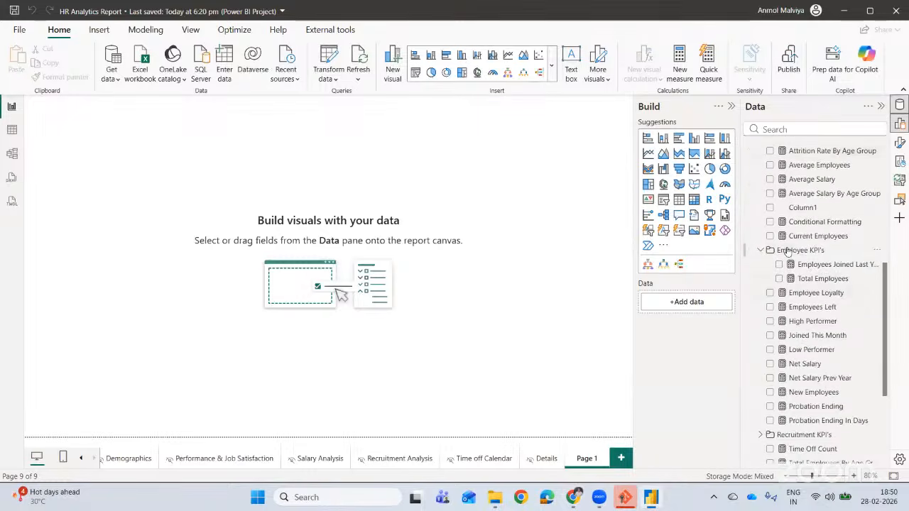
{"action": "scroll", "coordinate": [792, 291], "scroll_direction": "down", "scroll_amount": 4}
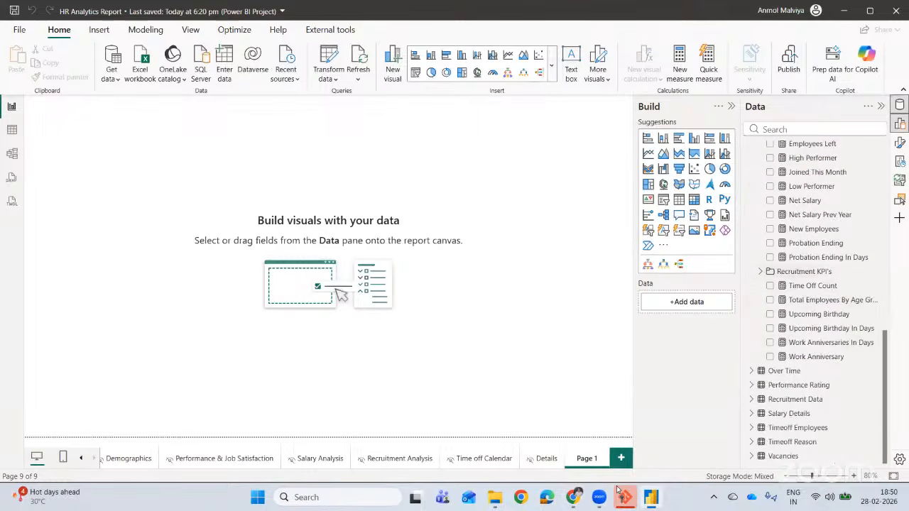
Return to ChatGPT and review the remaining documentation, from the employee KPI measures through the demo measures to the technical observations.
{"action": "left_click", "coordinate": [572, 497]}
{"action": "scroll", "coordinate": [417, 167], "scroll_direction": "up", "scroll_amount": 1}
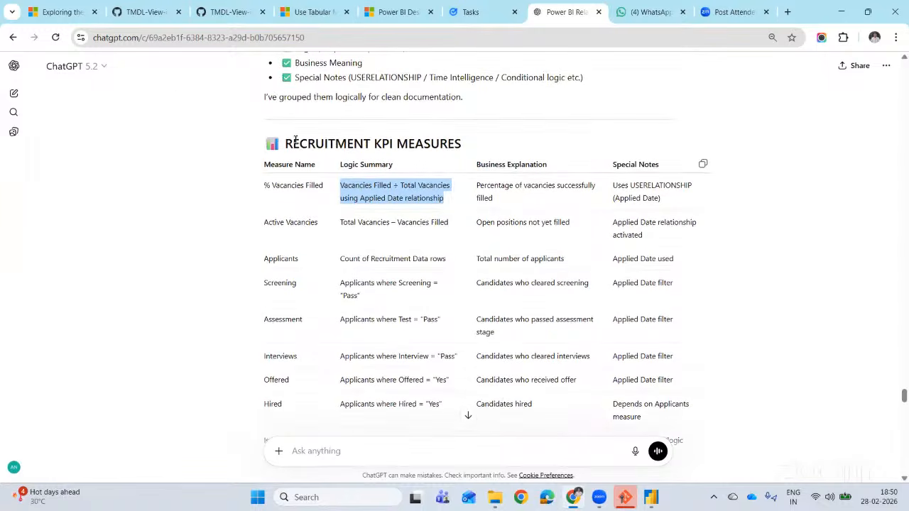
{"action": "scroll", "coordinate": [295, 140], "scroll_direction": "down", "scroll_amount": 15}
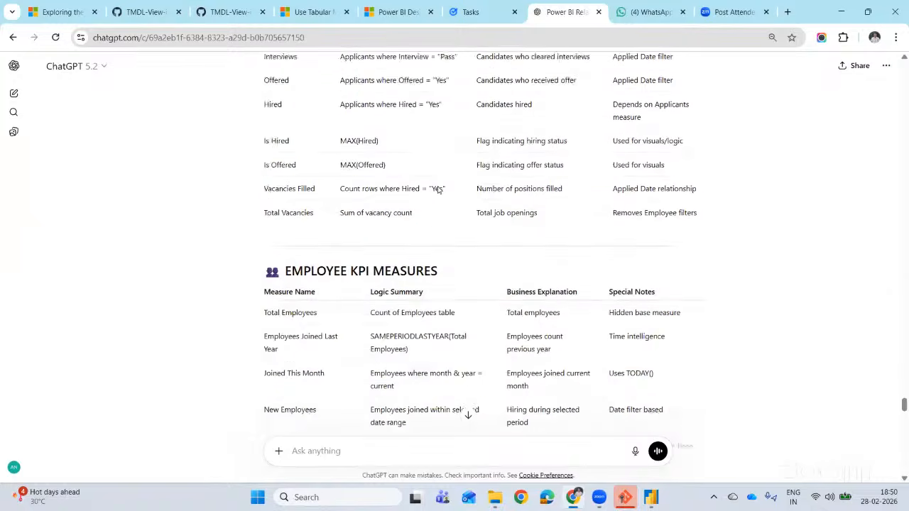
{"action": "scroll", "coordinate": [432, 193], "scroll_direction": "down", "scroll_amount": 7}
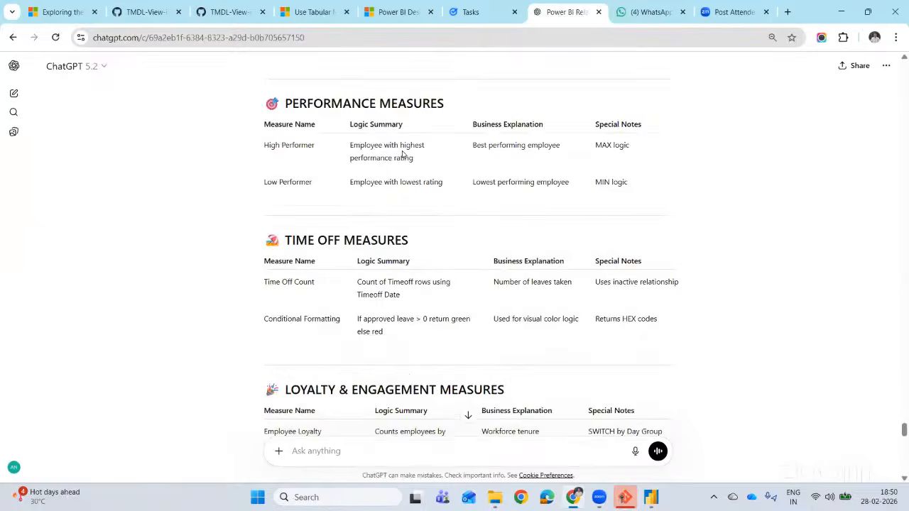
{"action": "scroll", "coordinate": [366, 202], "scroll_direction": "down", "scroll_amount": 8}
{"action": "scroll", "coordinate": [366, 205], "scroll_direction": "up", "scroll_amount": 4}
{"action": "scroll", "coordinate": [410, 248], "scroll_direction": "down", "scroll_amount": 1}
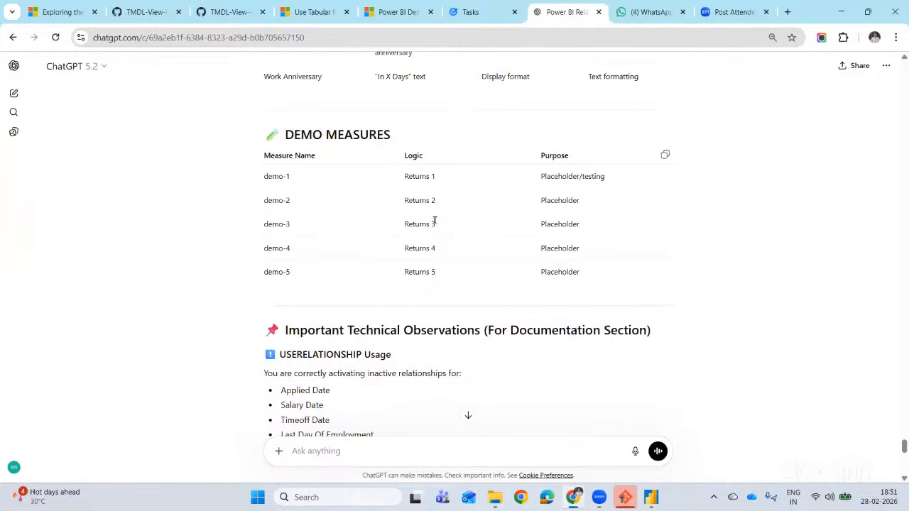
{"action": "scroll", "coordinate": [447, 189], "scroll_direction": "down", "scroll_amount": 10}
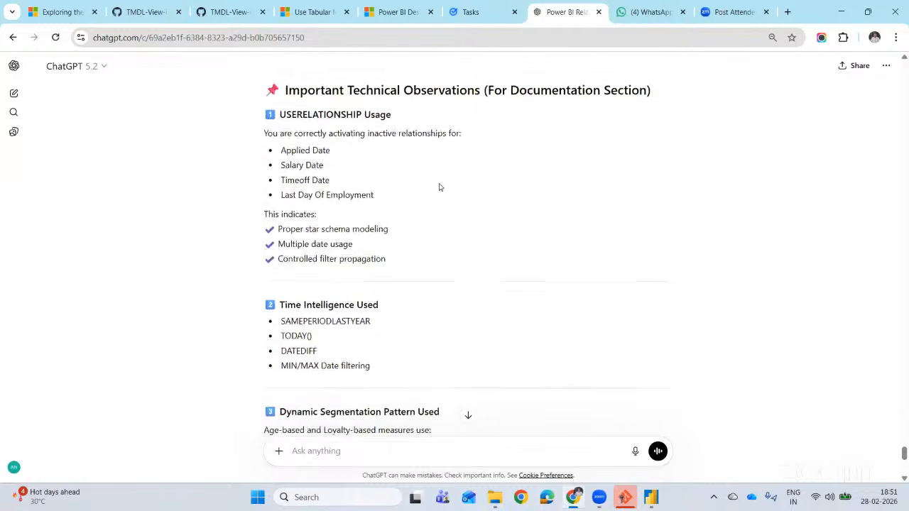
{"action": "scroll", "coordinate": [470, 181], "scroll_direction": "up", "scroll_amount": 5}
{"action": "scroll", "coordinate": [473, 213], "scroll_direction": "up", "scroll_amount": 9}
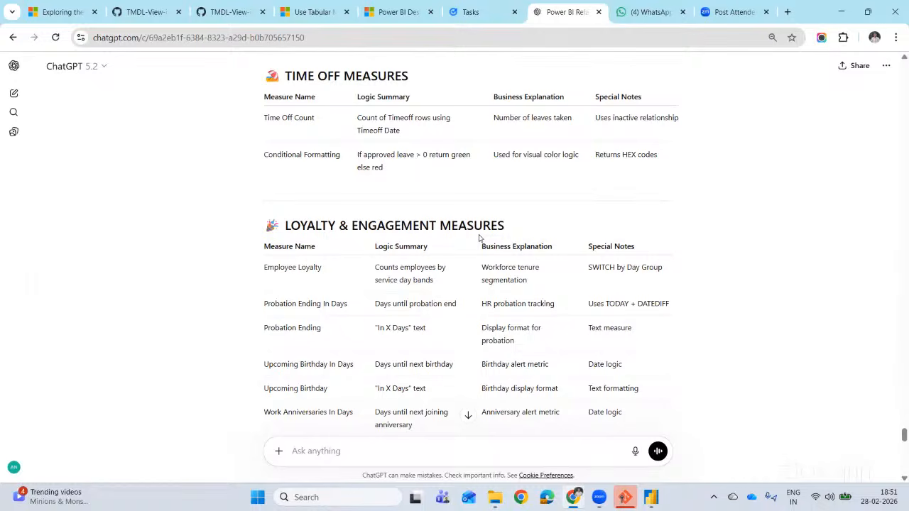
{"action": "scroll", "coordinate": [479, 238], "scroll_direction": "up", "scroll_amount": 4}
{"action": "scroll", "coordinate": [578, 363], "scroll_direction": "up", "scroll_amount": 11}
{"action": "scroll", "coordinate": [566, 345], "scroll_direction": "up", "scroll_amount": 10}
{"action": "scroll", "coordinate": [553, 328], "scroll_direction": "up", "scroll_amount": 8}
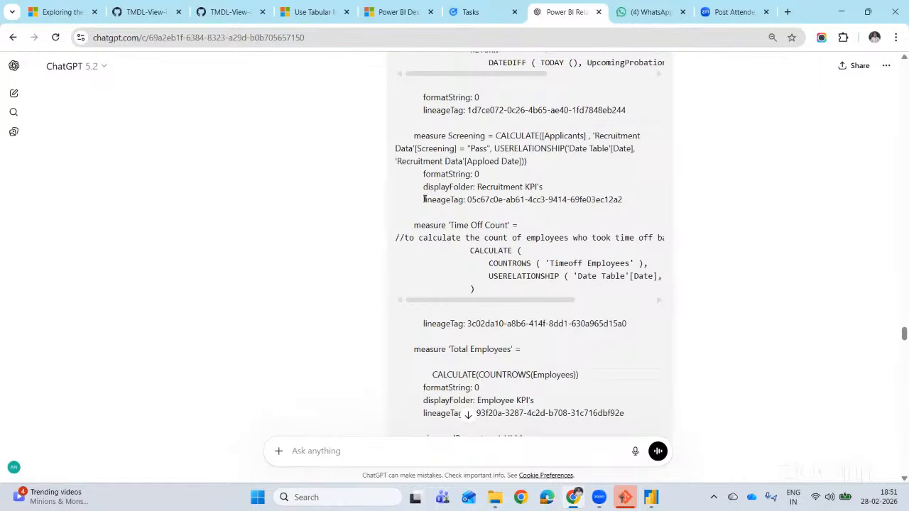
Revisit the Microsoft Learn article on TMDL view, the GitHub Calendar table script and the Fabric Community blog post about TMDL view.
{"action": "left_click", "coordinate": [297, 16]}
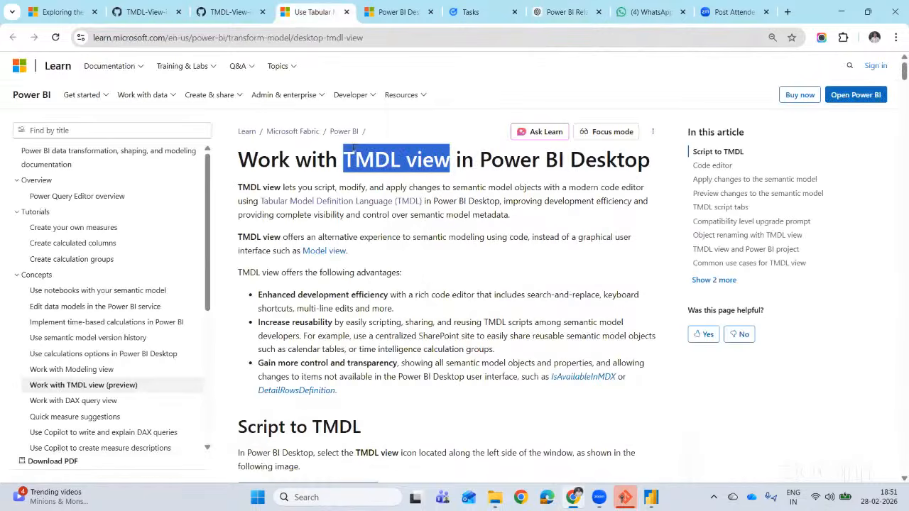
{"action": "left_click", "coordinate": [338, 189]}
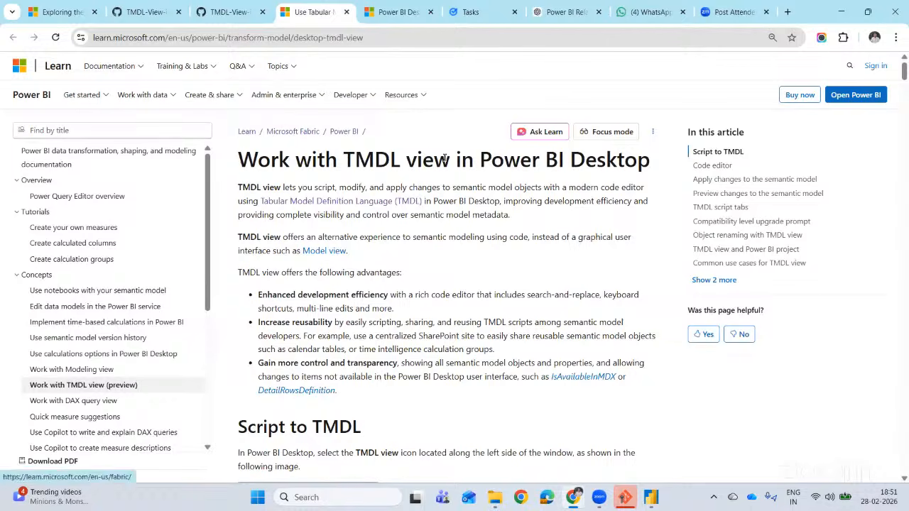
{"action": "scroll", "coordinate": [430, 207], "scroll_direction": "down", "scroll_amount": 3}
{"action": "scroll", "coordinate": [430, 207], "scroll_direction": "down", "scroll_amount": 5}
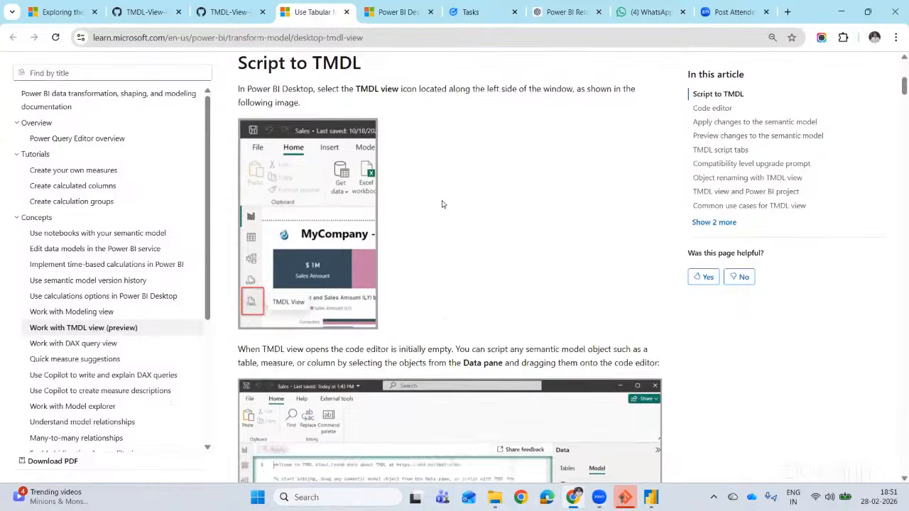
{"action": "left_click", "coordinate": [161, 13]}
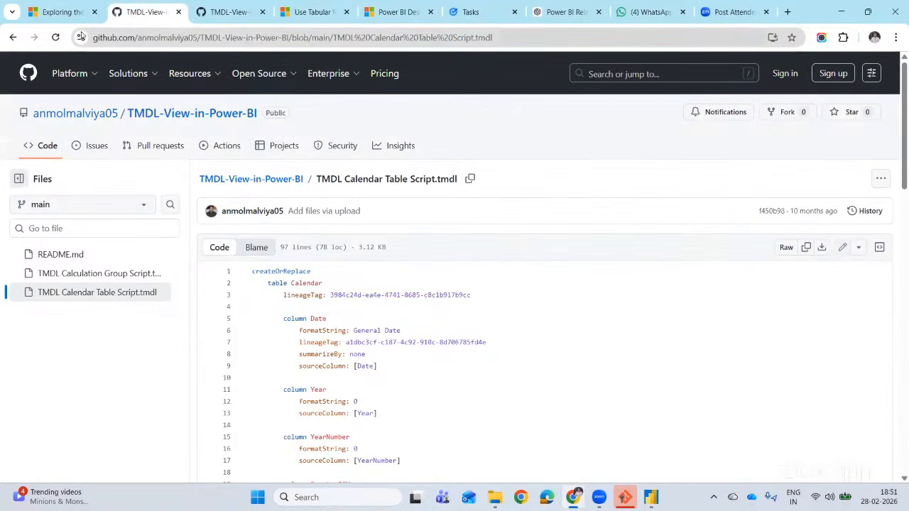
{"action": "left_click", "coordinate": [60, 12]}
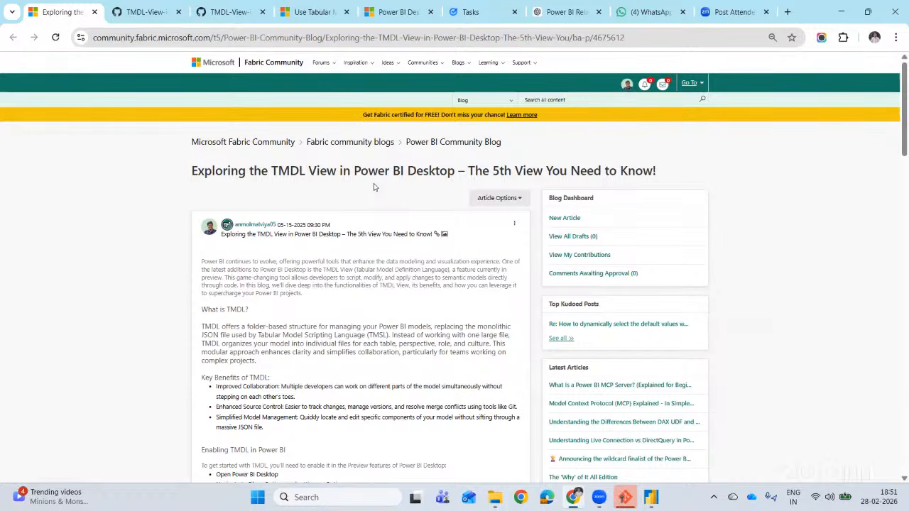
In Power BI Desktop's TMDL view, examine the measures script, focusing on the lineageTag line of the Active Vacancies measure.
{"action": "left_click", "coordinate": [581, 495]}
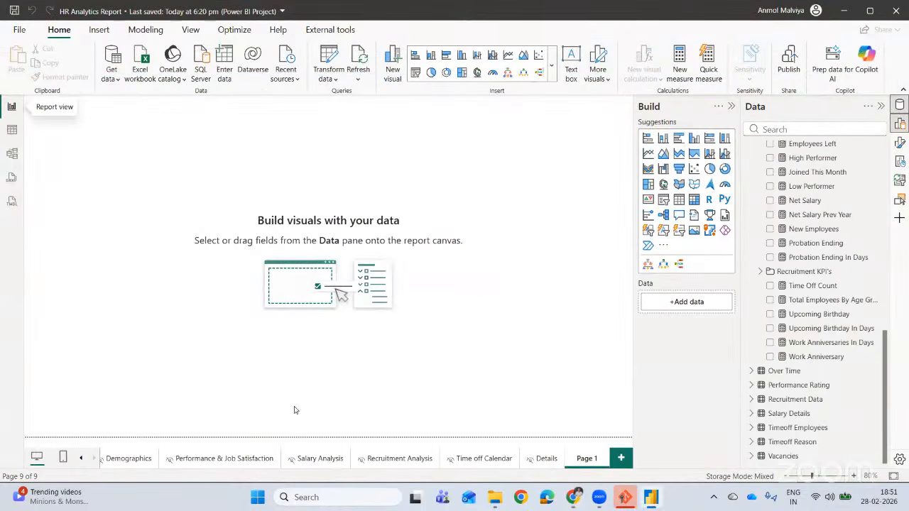
{"action": "left_click", "coordinate": [11, 201]}
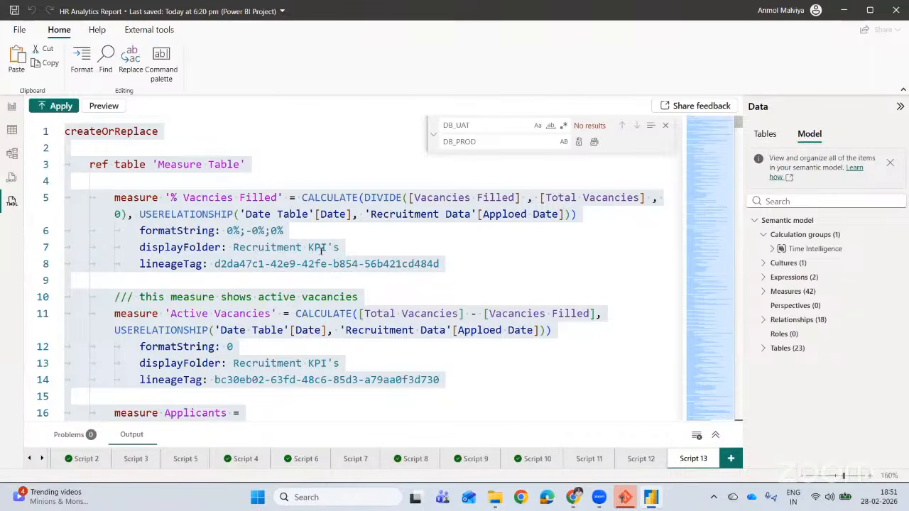
{"action": "scroll", "coordinate": [162, 238], "scroll_direction": "down", "scroll_amount": 1}
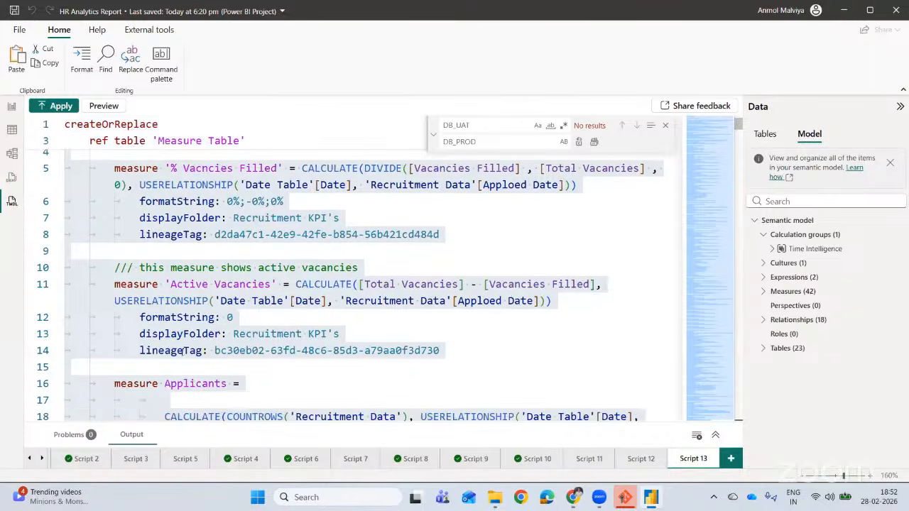
{"action": "left_click_drag", "start_coordinate": [364, 350], "coordinate": [140, 350]}
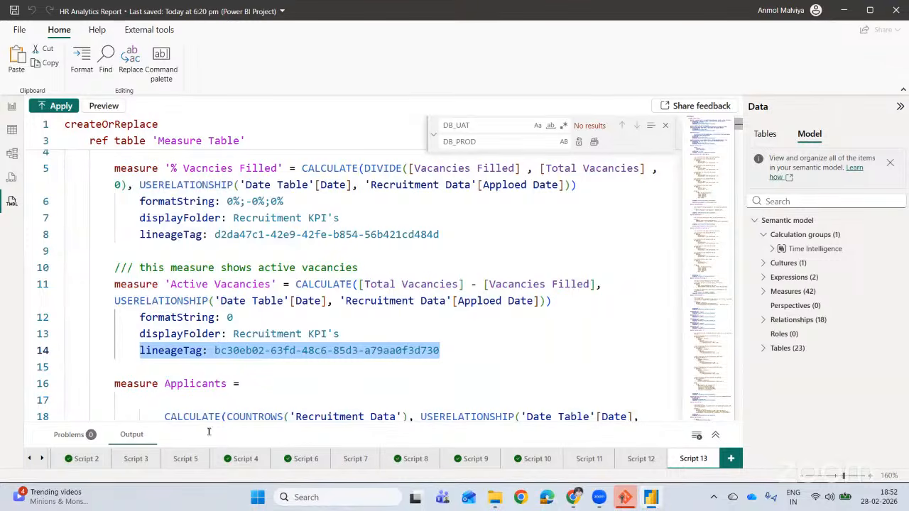
{"action": "scroll", "coordinate": [344, 329], "scroll_direction": "up", "scroll_amount": 2}
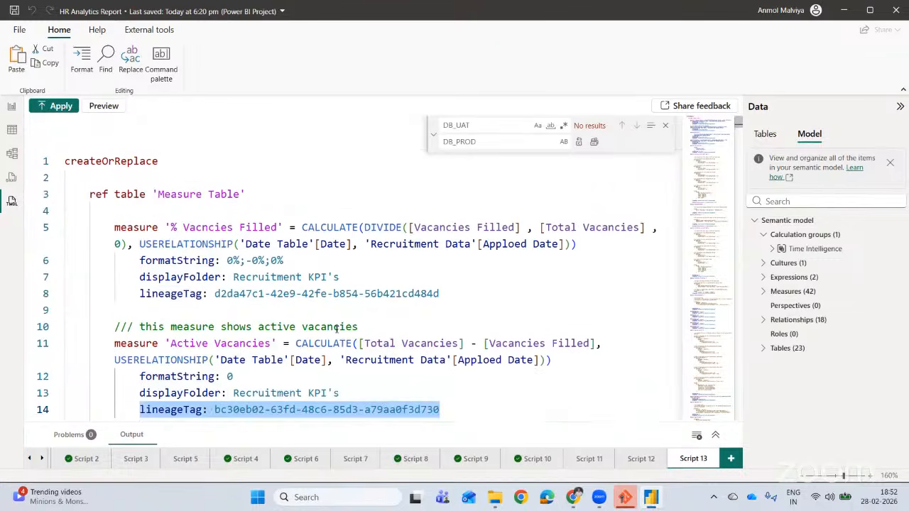
{"action": "left_click", "coordinate": [600, 499]}
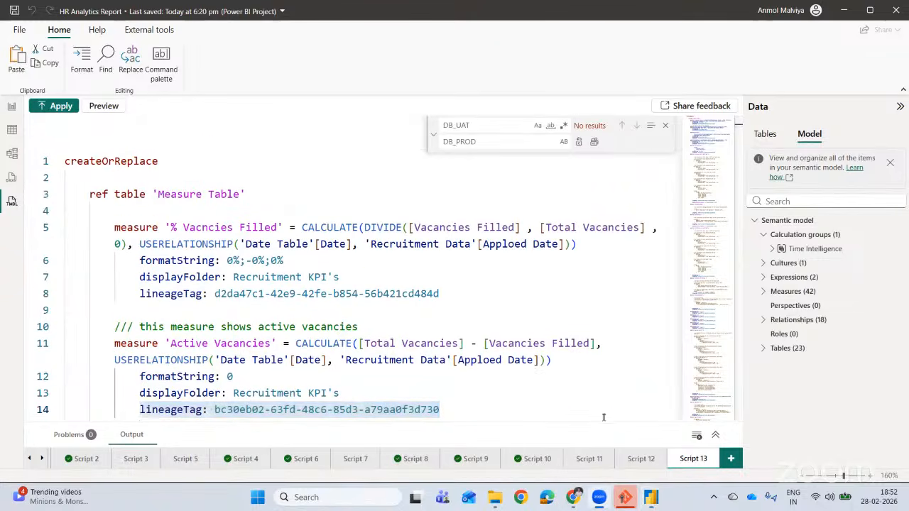